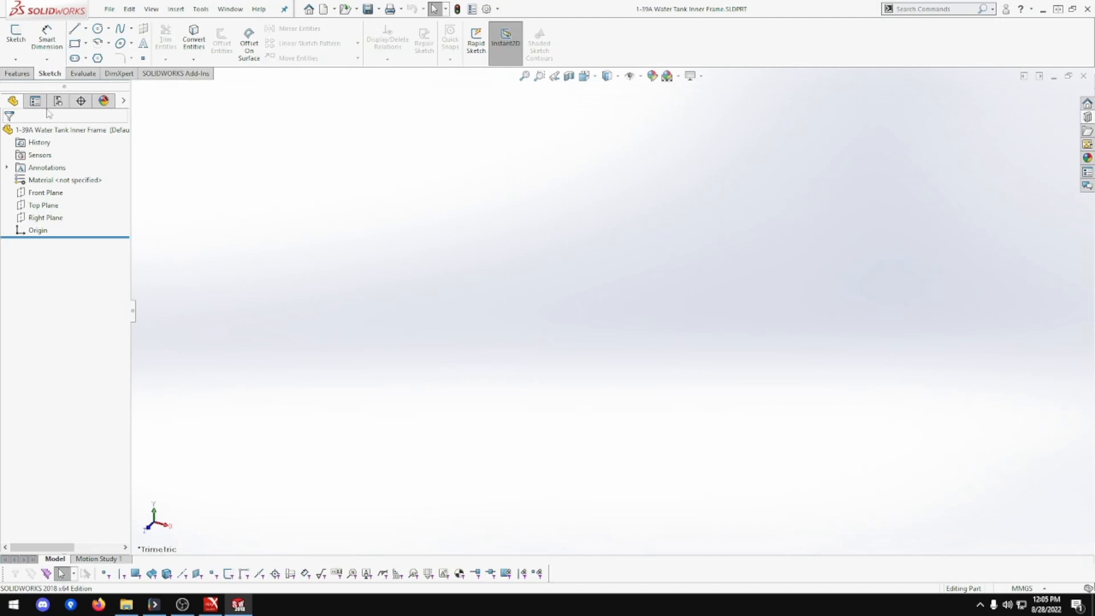
# Start a new sketch on the Right Plane.
pyautogui.click(51, 220)
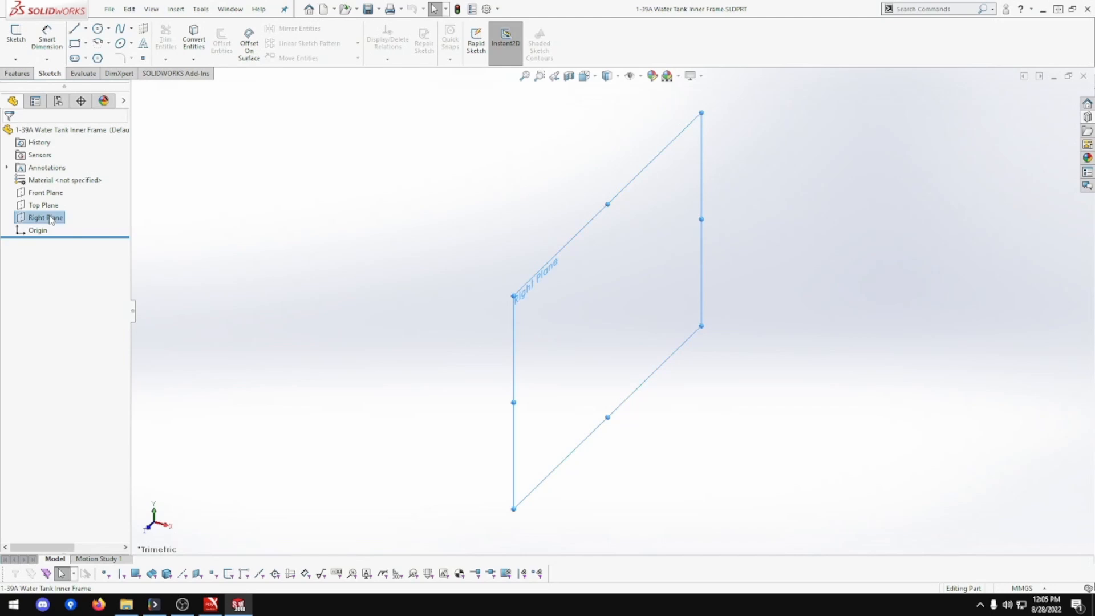
pyautogui.rightClick(50, 219)
pyautogui.click(59, 197)
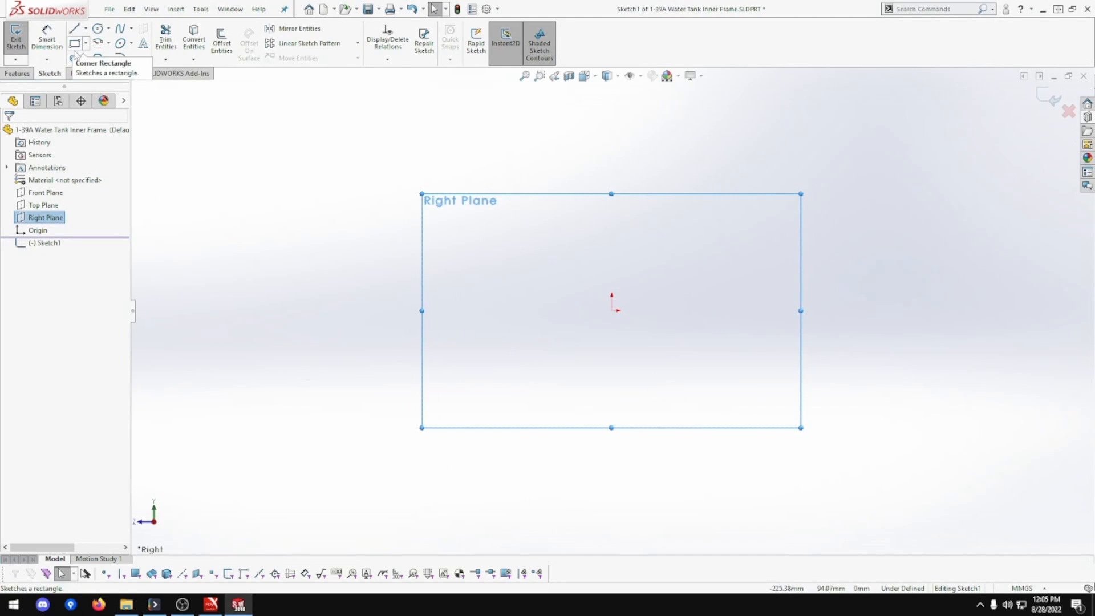
# Draw a closed L-shaped line profile with its upper-left corner at the origin, about 18 mm wide and 15 mm tall.
pyautogui.click(74, 28)
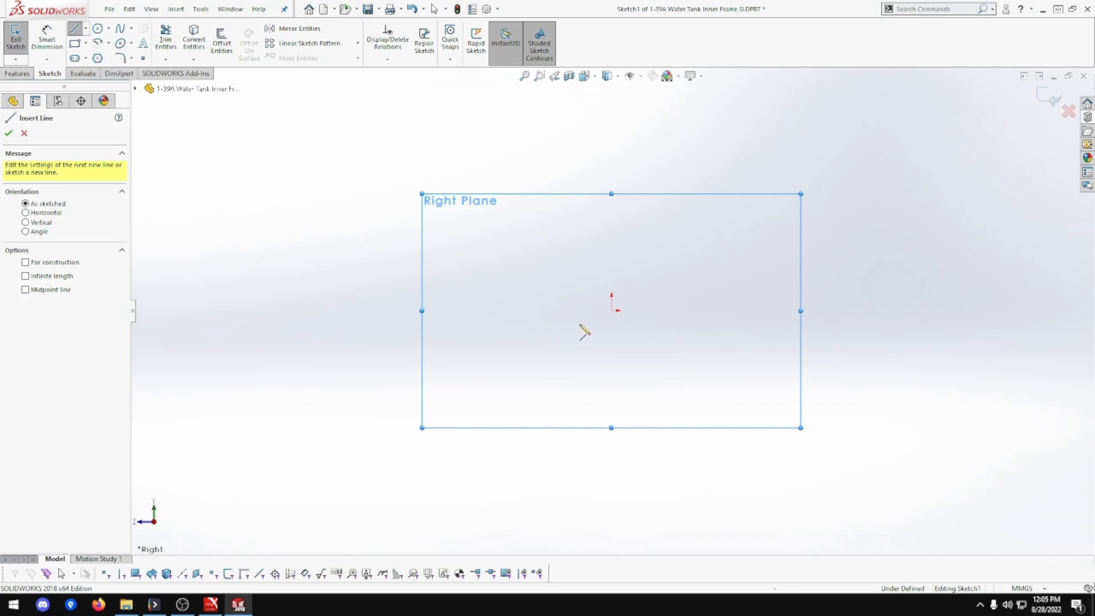
pyautogui.click(612, 310)
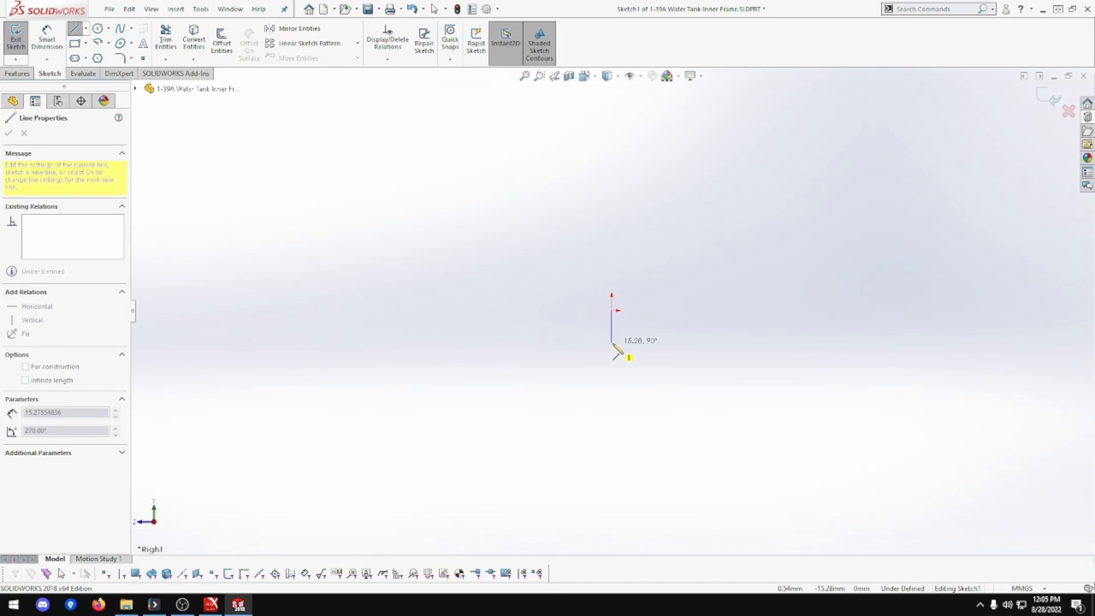
pyautogui.click(612, 343)
pyautogui.click(624, 344)
pyautogui.click(624, 327)
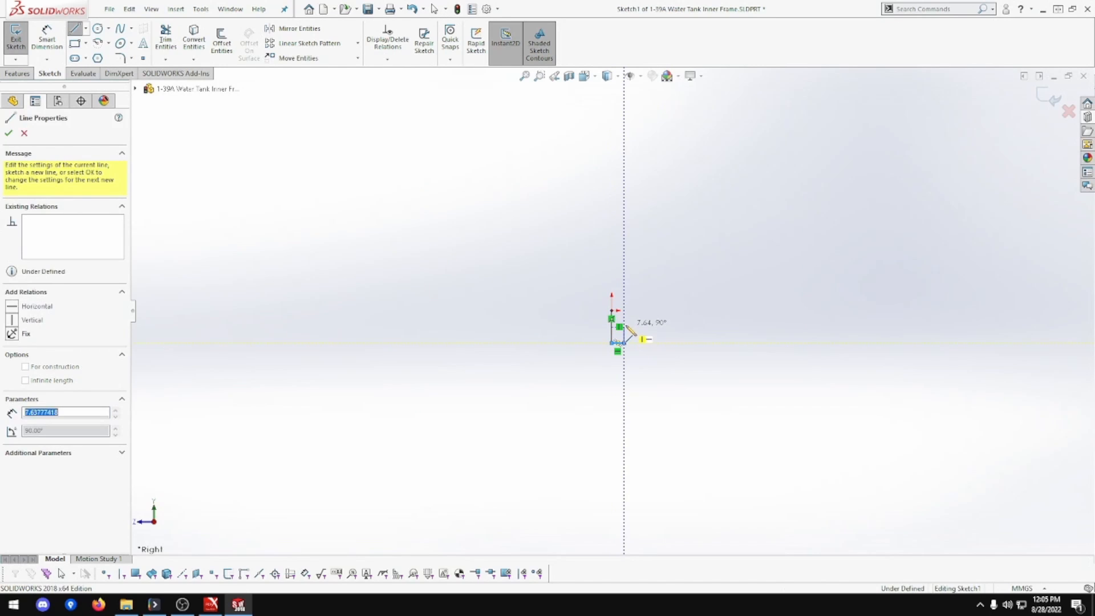
pyautogui.click(649, 326)
pyautogui.click(649, 310)
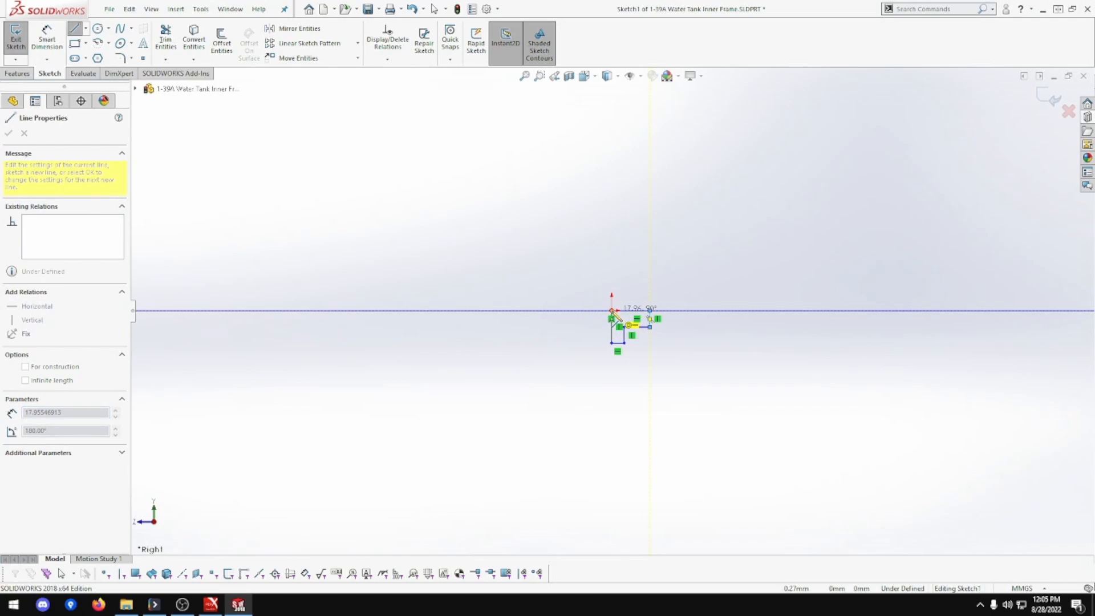
pyautogui.click(612, 310)
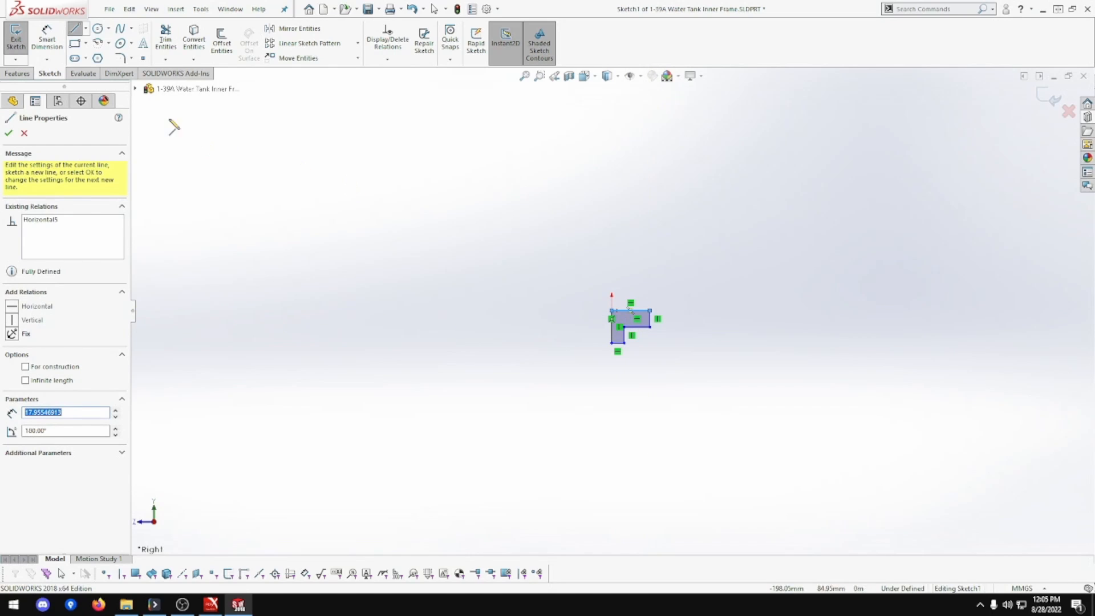
# Dimension the L profile's top edge and its outer vertical edge to 12 mm each.
pyautogui.click(46, 39)
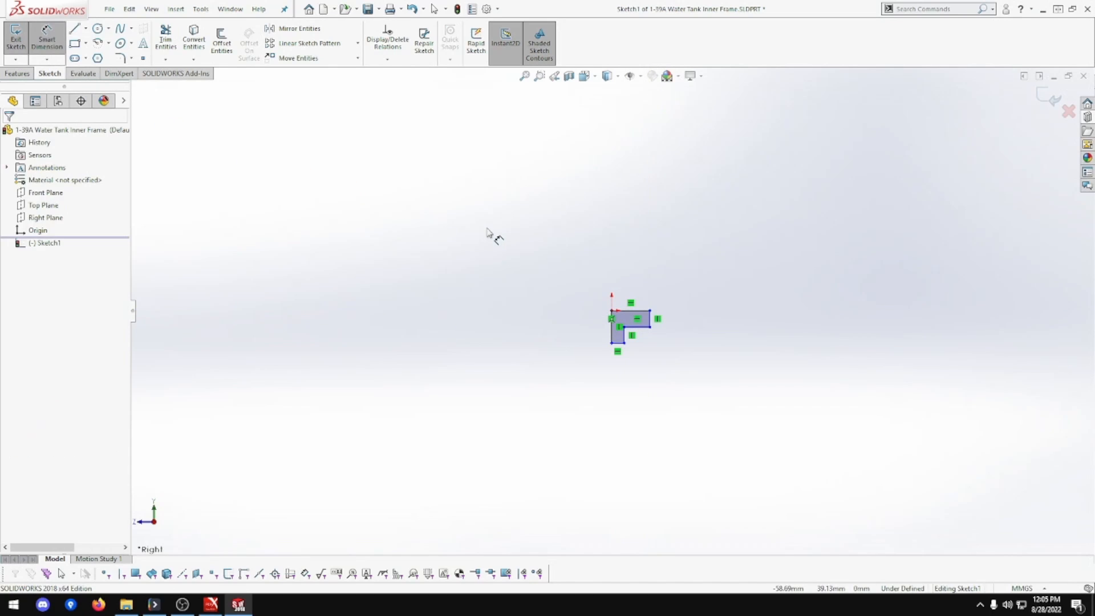
pyautogui.click(642, 311)
pyautogui.click(643, 272)
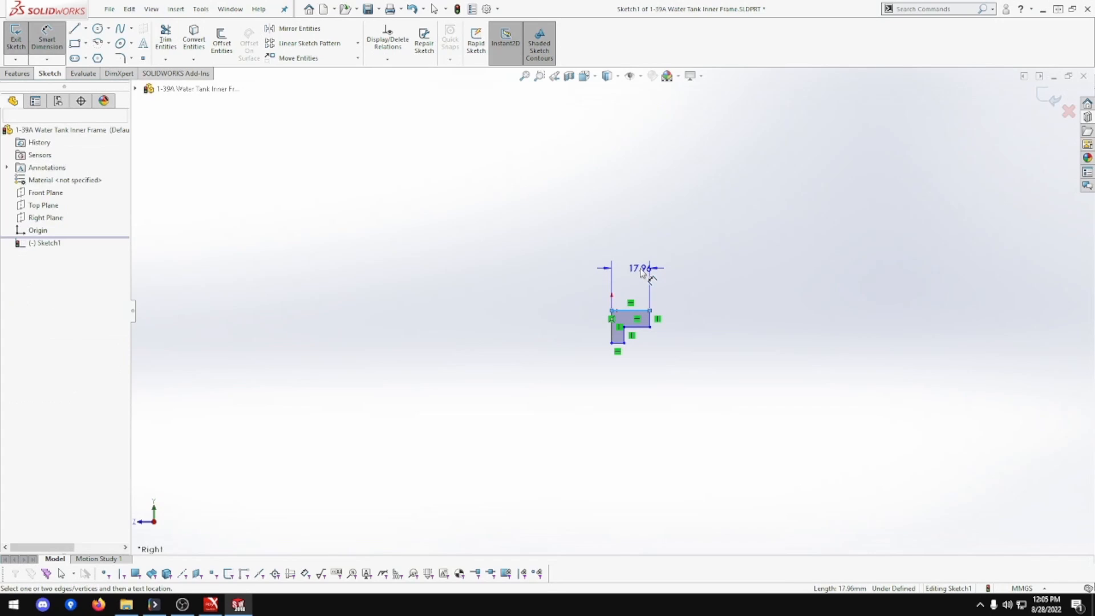
pyautogui.write('12')
pyautogui.press('Return')
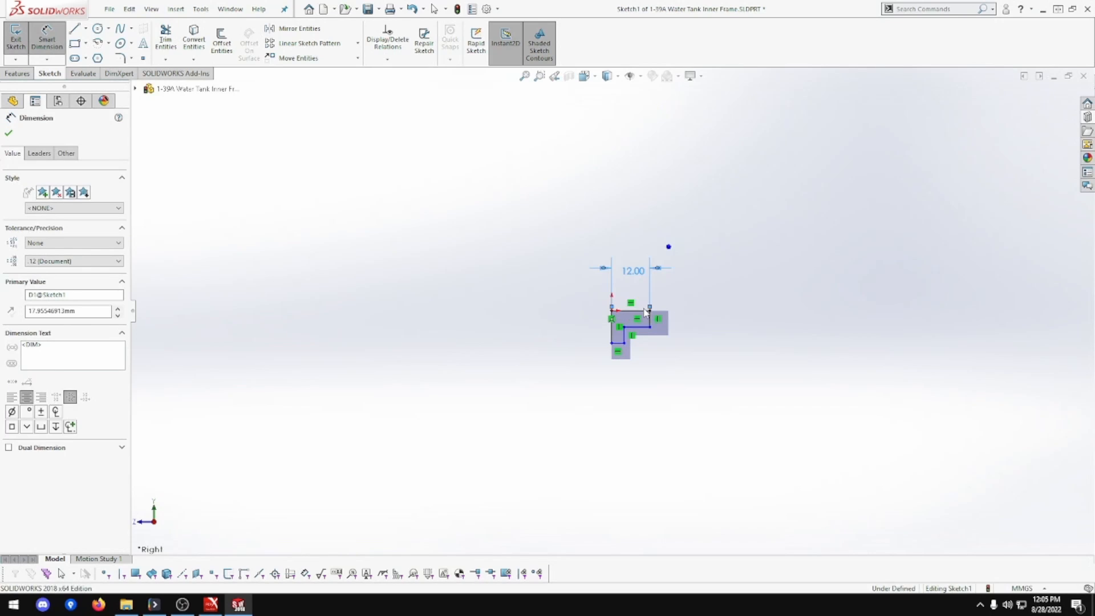
pyautogui.click(614, 335)
pyautogui.click(586, 333)
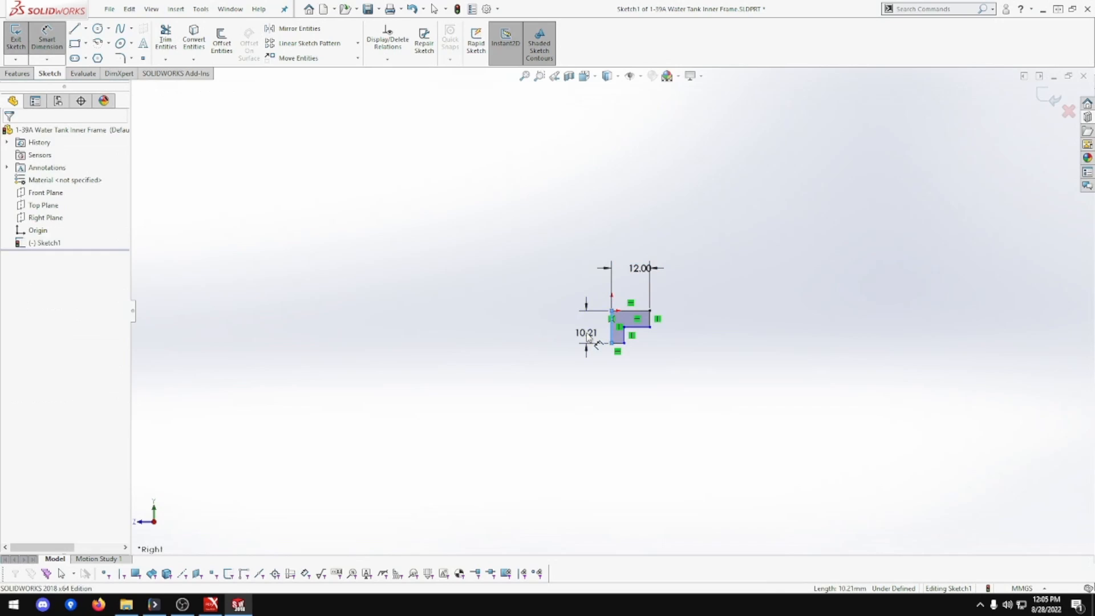
pyautogui.write('12')
pyautogui.press('Return')
# Dimension the thickness of both the horizontal and the vertical leg of the L profile to 3 mm.
pyautogui.click(524, 77)
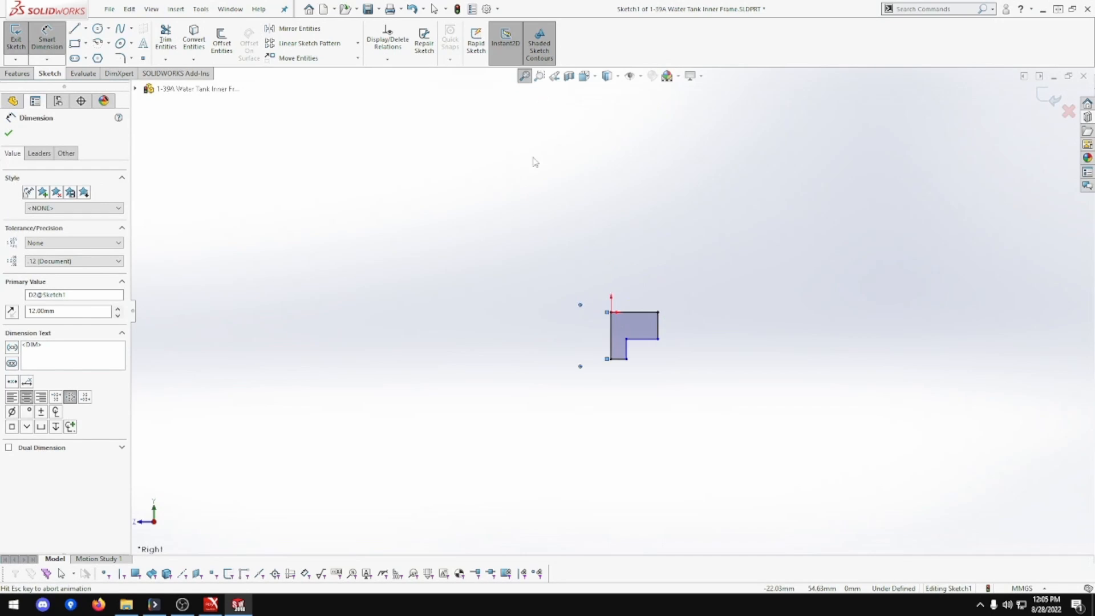
pyautogui.click(786, 383)
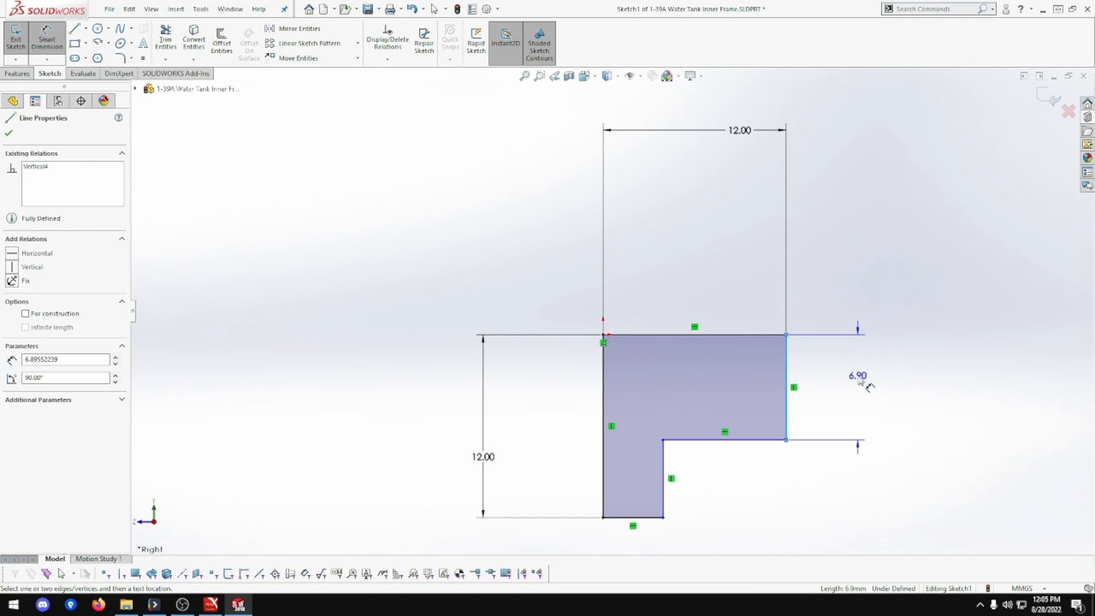
pyautogui.click(861, 377)
pyautogui.write('3.00mm')
pyautogui.press('Return')
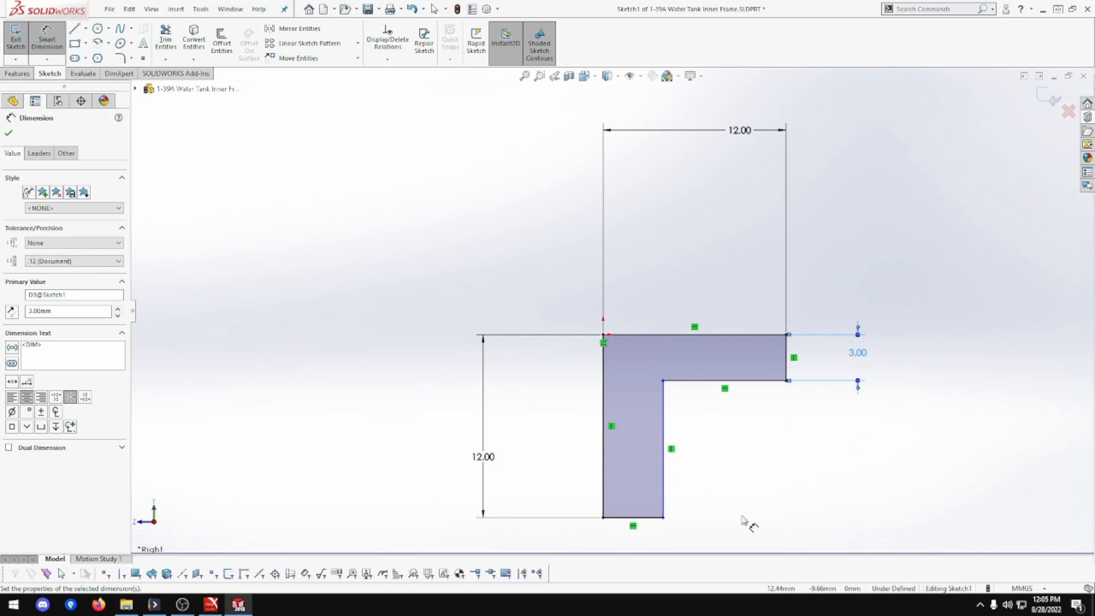
pyautogui.click(657, 518)
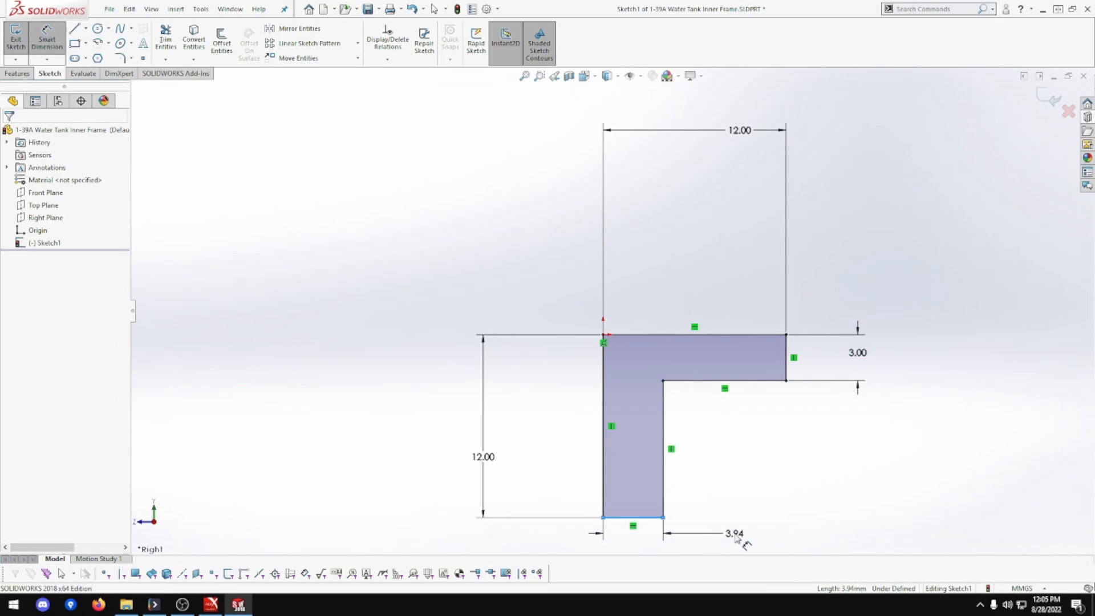
pyautogui.click(736, 537)
pyautogui.write('3.00mm')
pyautogui.press('Return')
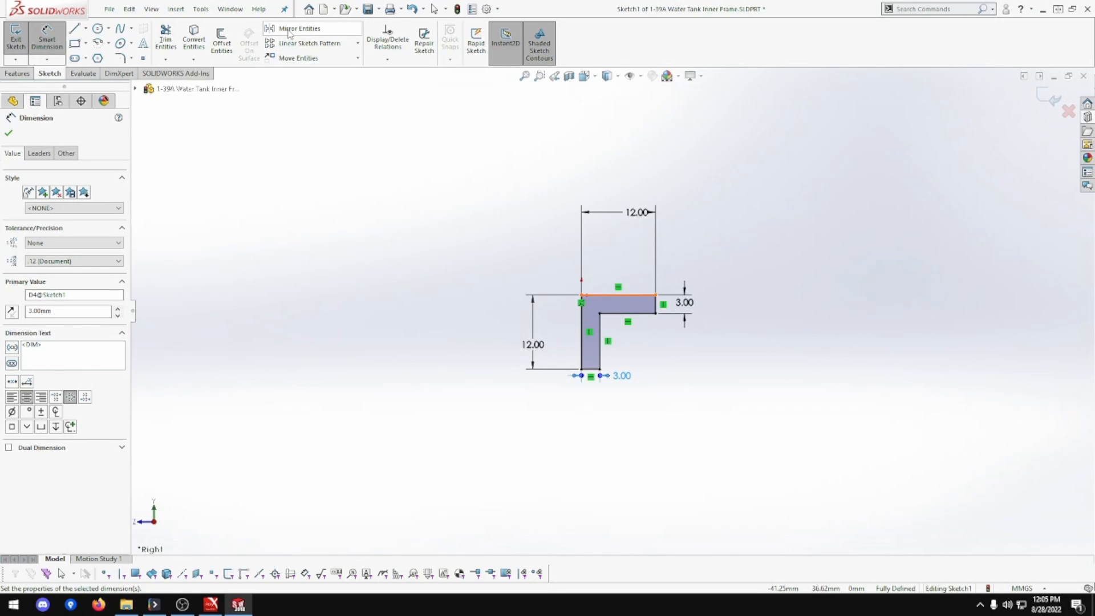
pyautogui.rightClick(308, 217)
pyautogui.press('Escape')
pyautogui.press('Escape')
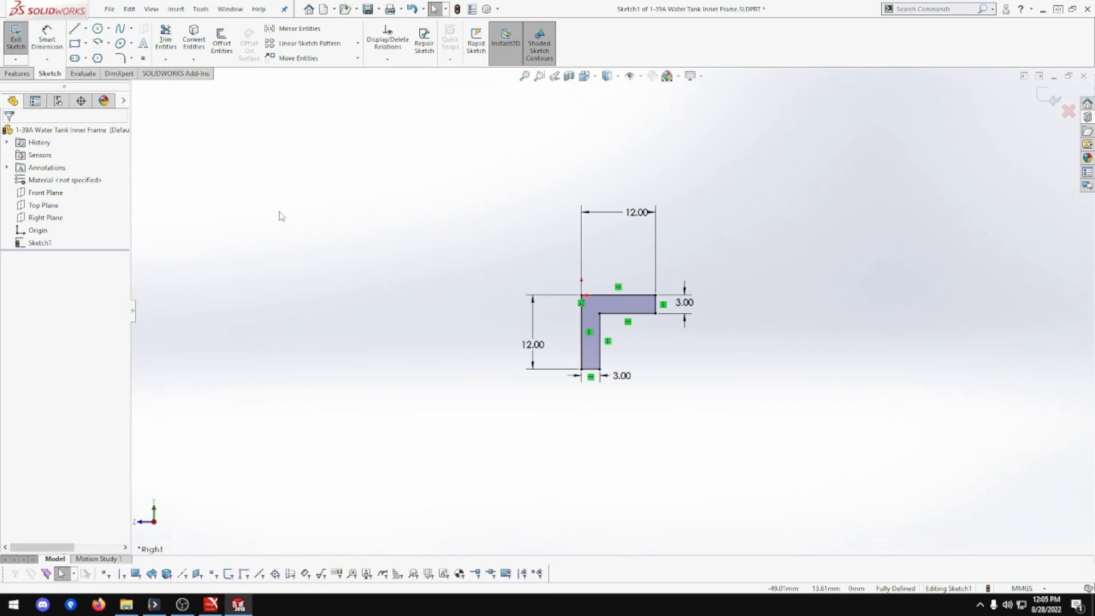
pyautogui.click(299, 28)
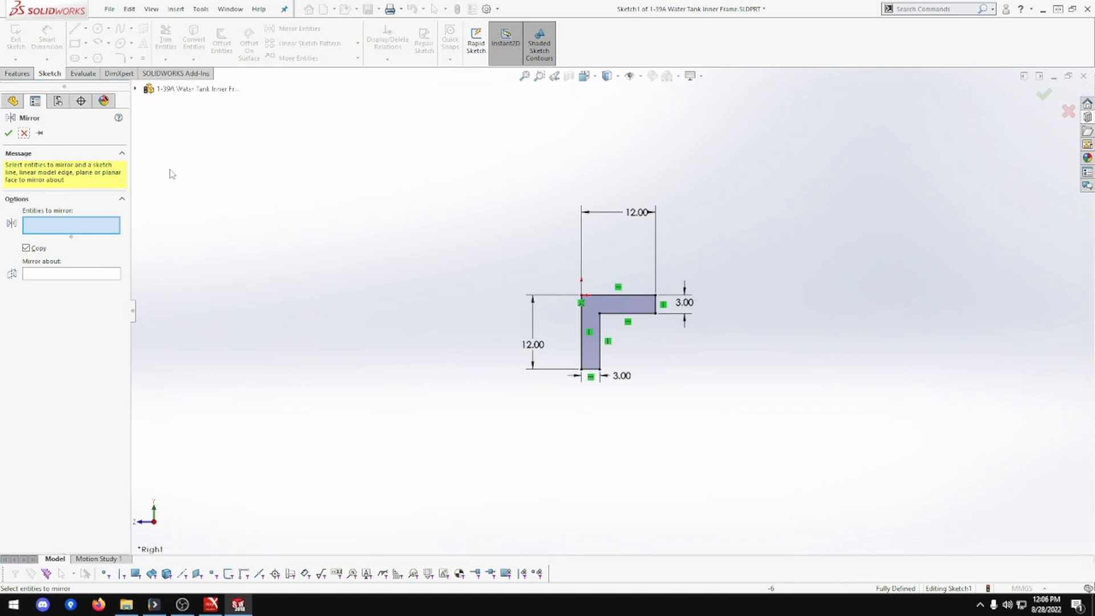
pyautogui.click(24, 133)
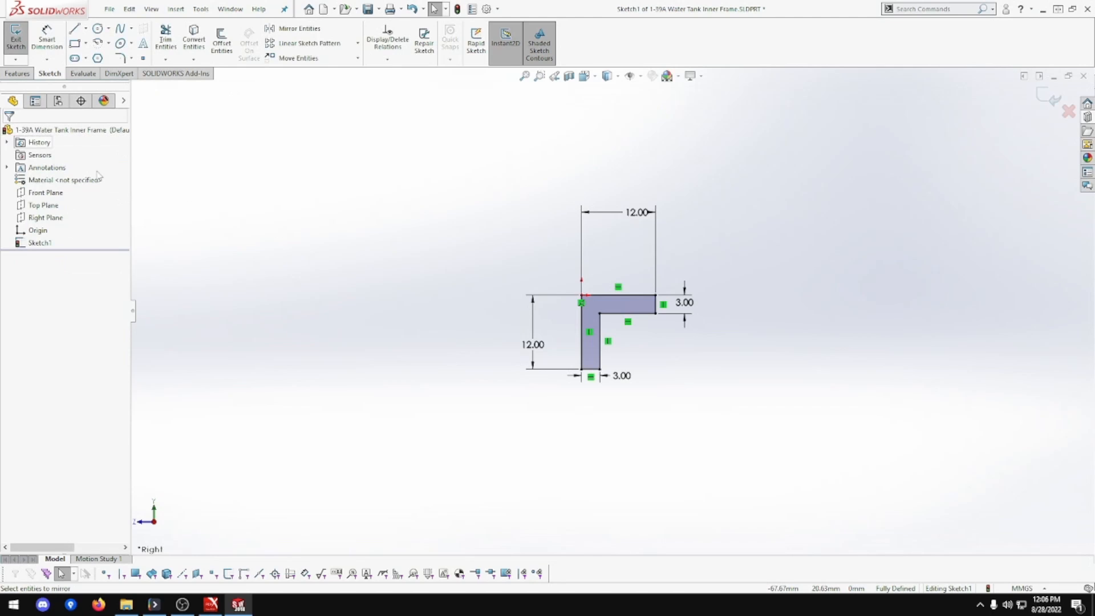
# Sketch a second L-shaped outline, about 14 mm wide, to the right of the first profile with its vertical leg on the outer side.
pyautogui.press('z')
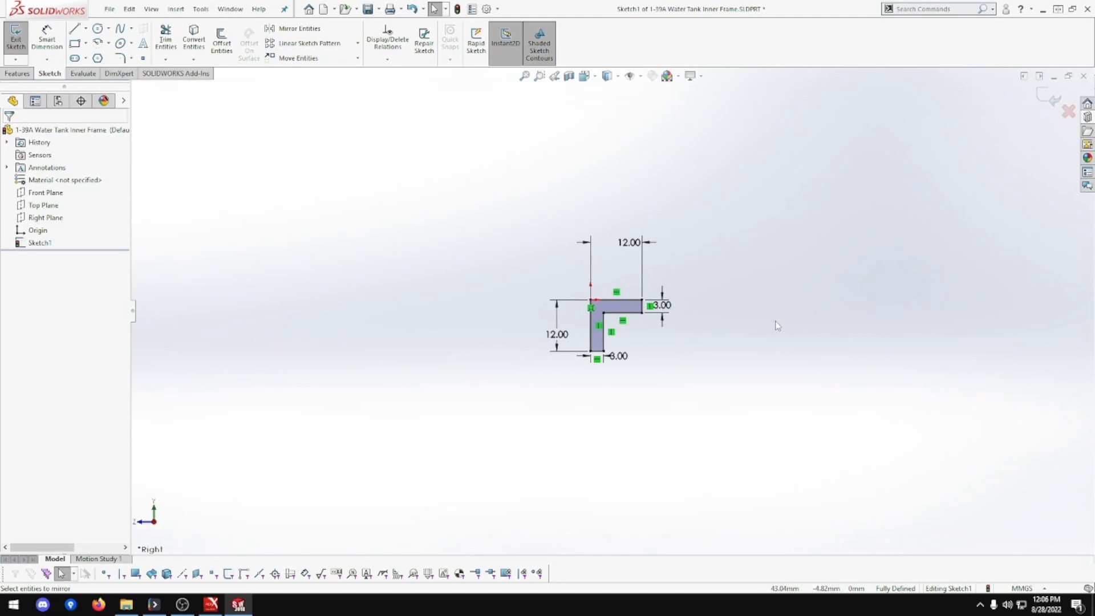
pyautogui.press('z')
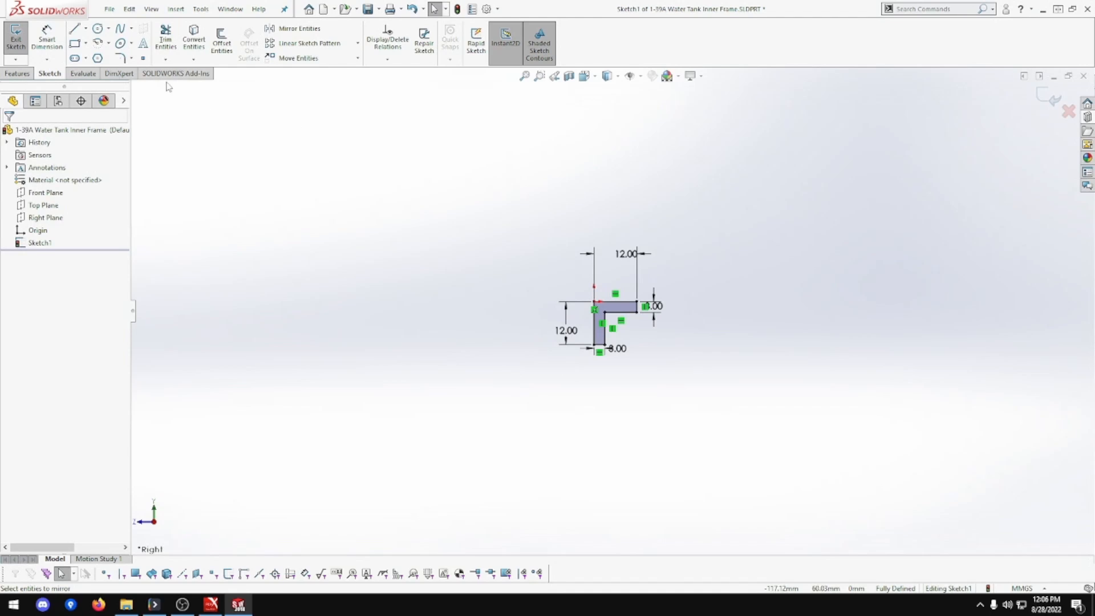
pyautogui.click(74, 29)
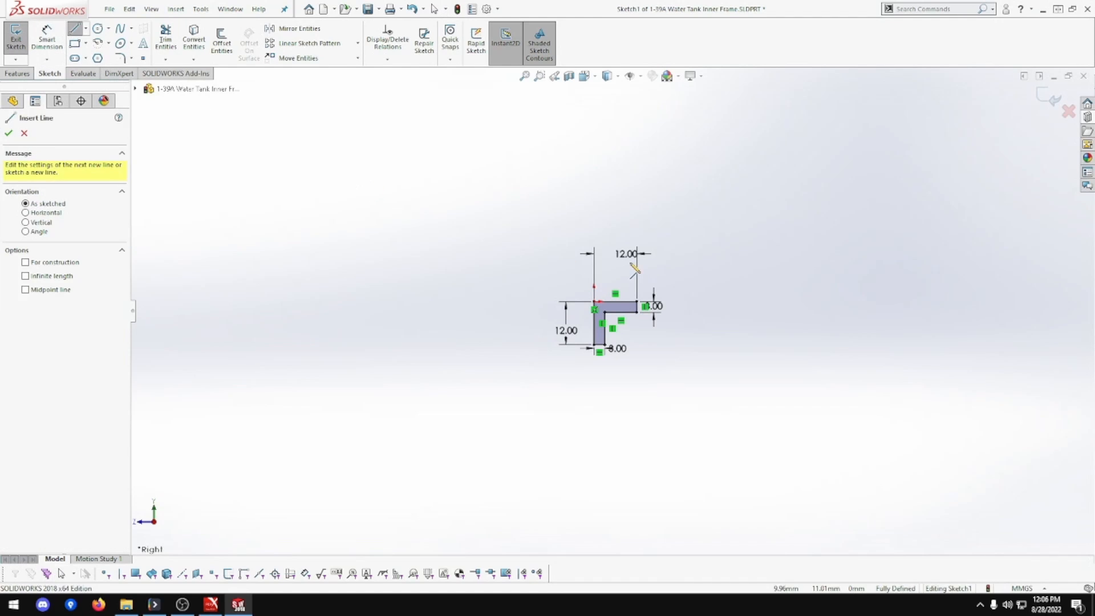
pyautogui.click(758, 305)
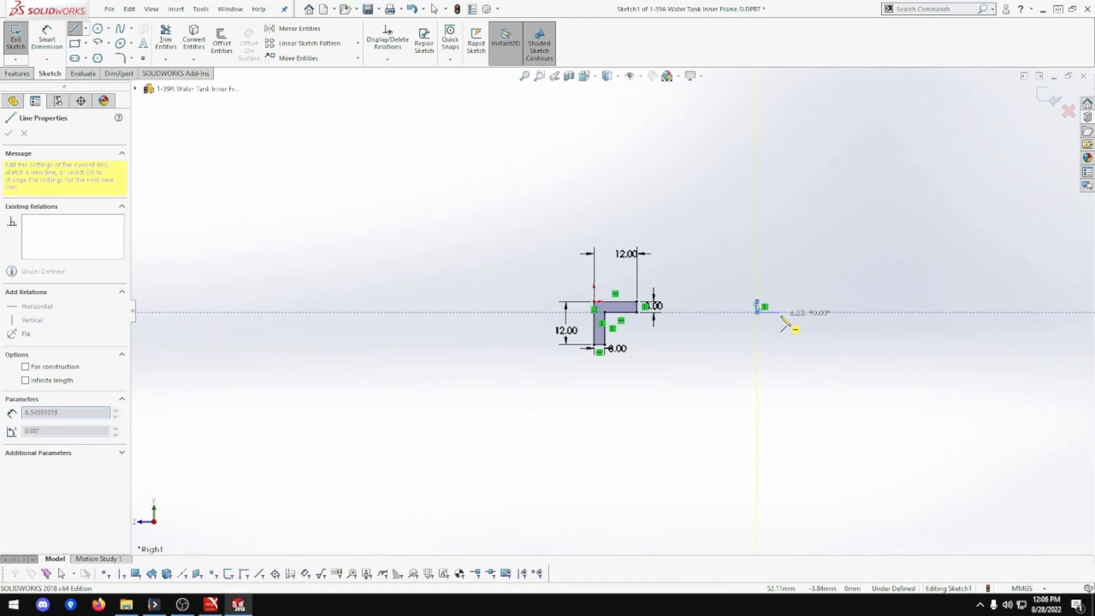
pyautogui.click(778, 311)
pyautogui.click(778, 355)
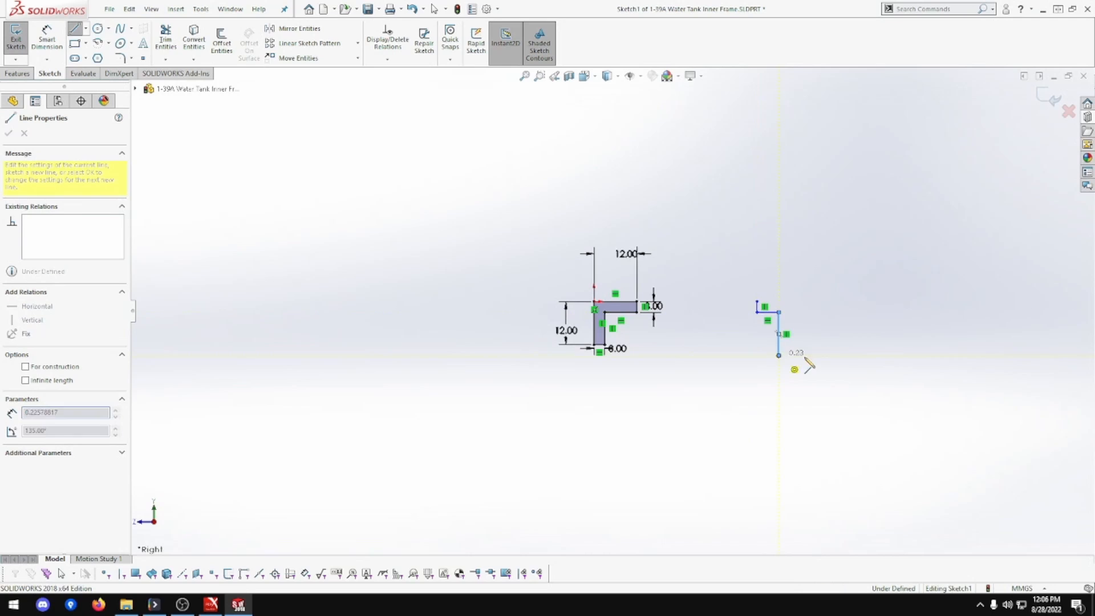
pyautogui.click(807, 355)
pyautogui.click(807, 284)
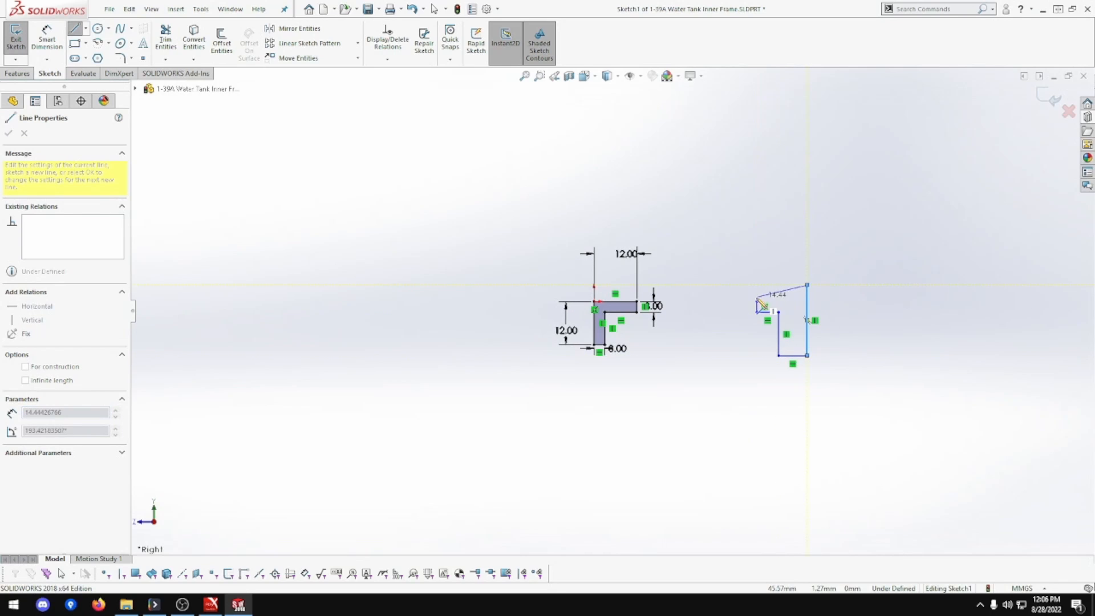
pyautogui.click(757, 285)
pyautogui.press('Escape')
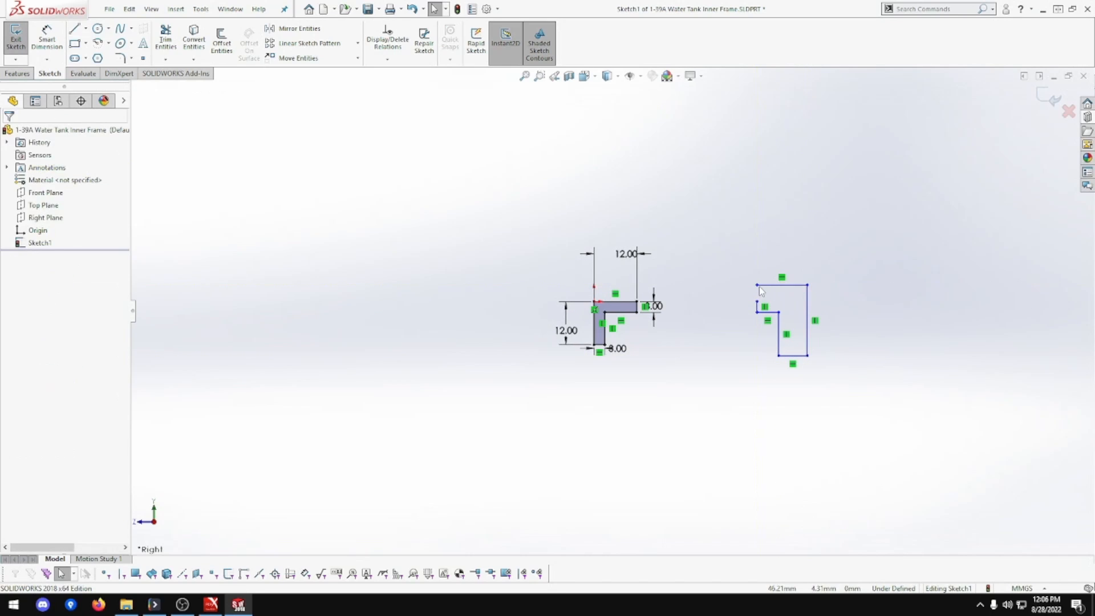
# Close the second L outline by merging the two open endpoints at its upper-left corner.
pyautogui.click(757, 285)
pyautogui.keyDown('ctrl'); pyautogui.click(757, 308); pyautogui.keyUp('ctrl')
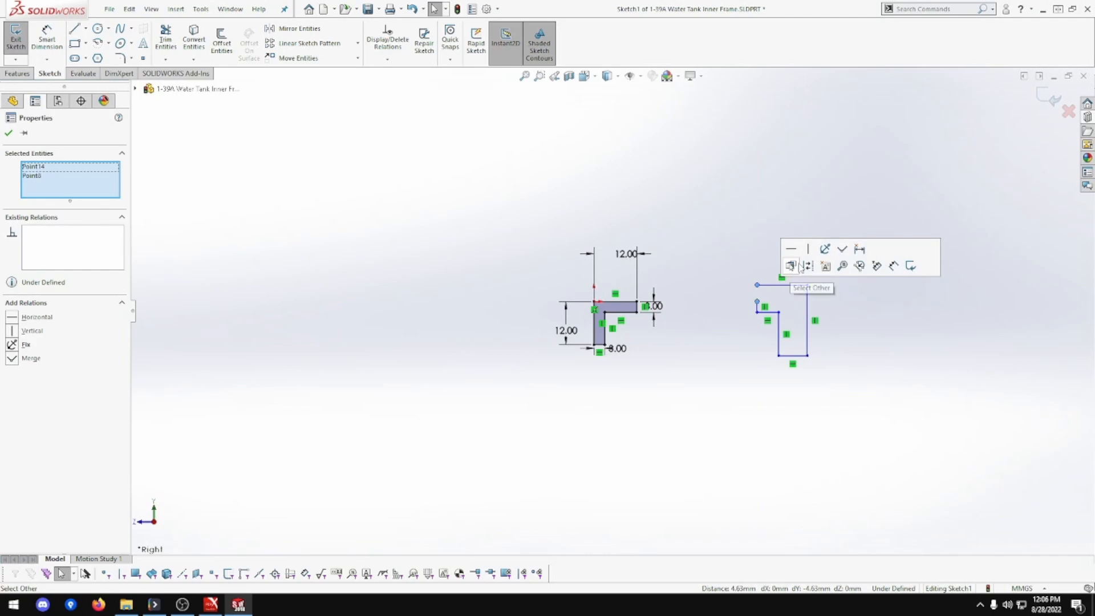
pyautogui.click(842, 249)
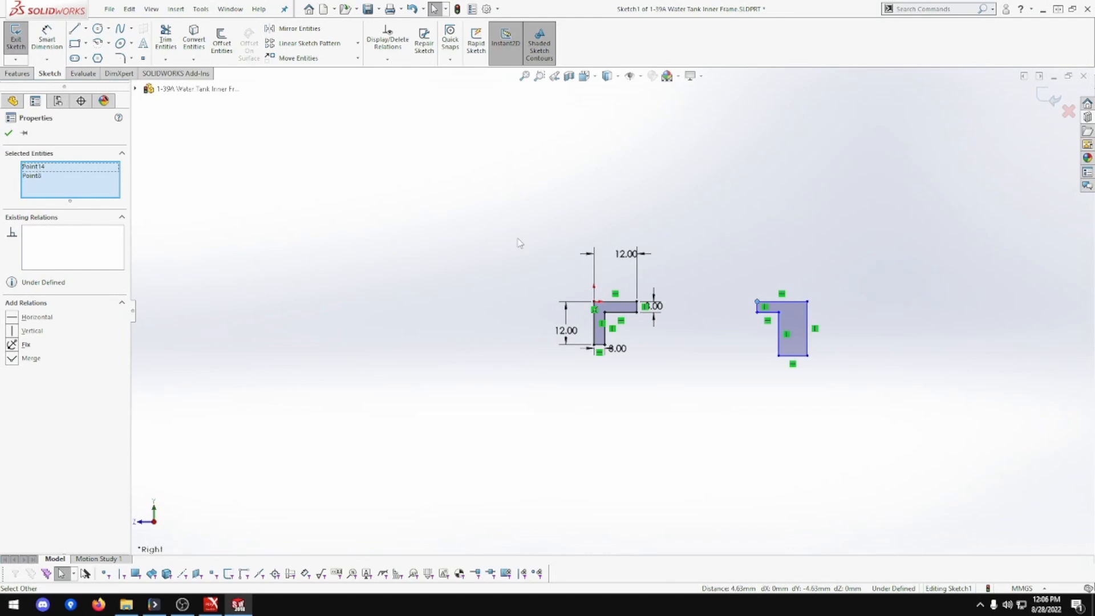
pyautogui.click(305, 191)
# Draw a third closed L profile, about 11 mm wide and 12 mm tall, below the first one with its foot pointing right.
pyautogui.click(75, 30)
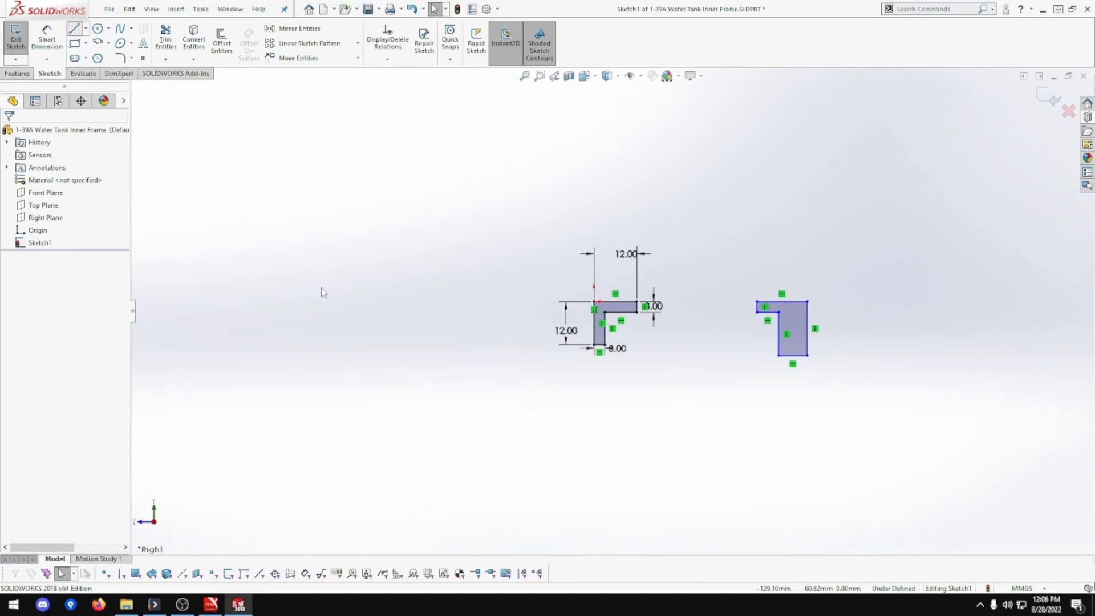
pyautogui.click(595, 419)
pyautogui.click(593, 447)
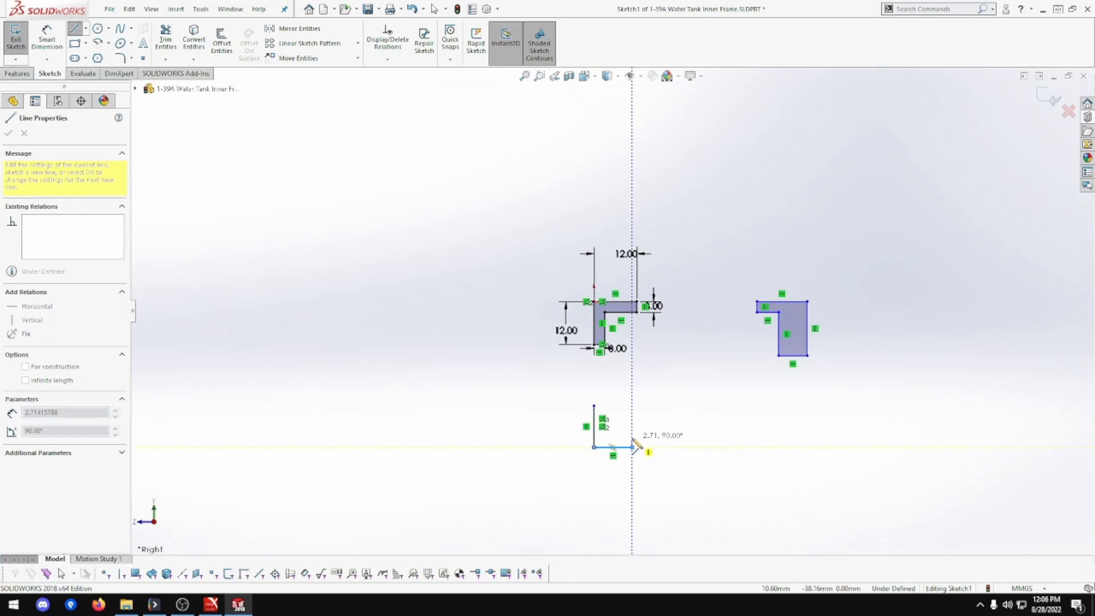
pyautogui.click(612, 438)
pyautogui.click(613, 406)
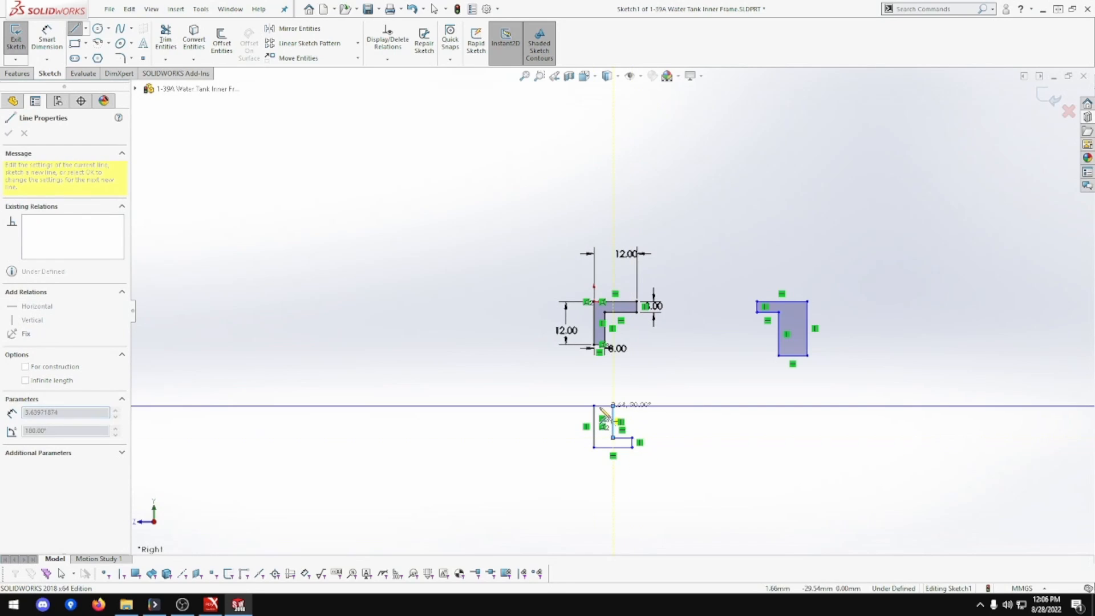
pyautogui.click(594, 406)
pyautogui.press('Escape')
# Draw a fourth closed L profile, about 9 mm wide and 13 mm tall, below the second one with its foot pointing left.
pyautogui.click(811, 406)
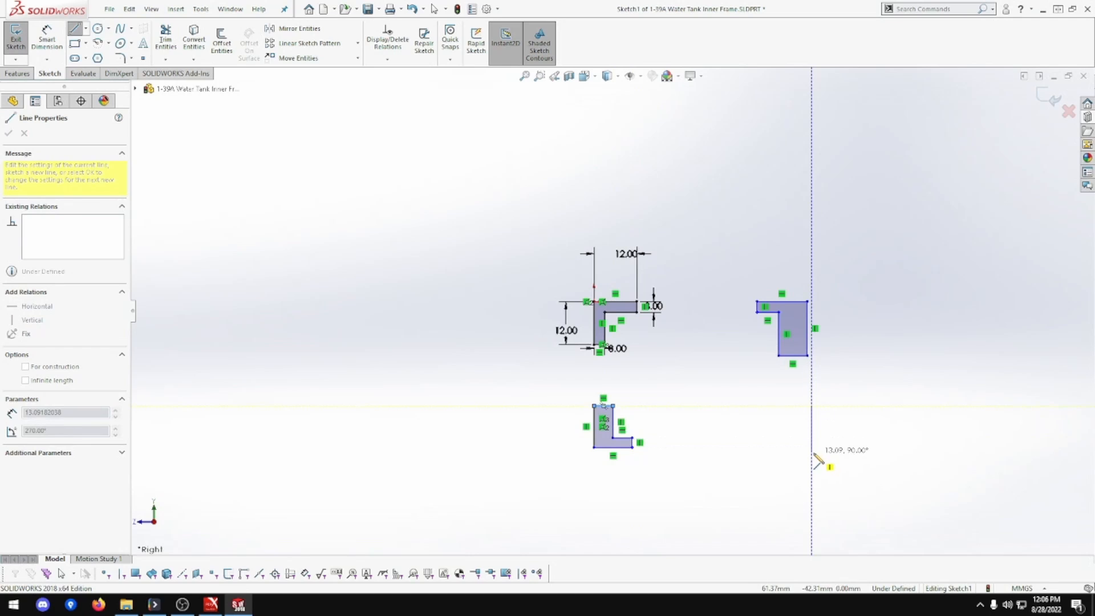
pyautogui.click(778, 452)
pyautogui.click(779, 433)
pyautogui.click(795, 433)
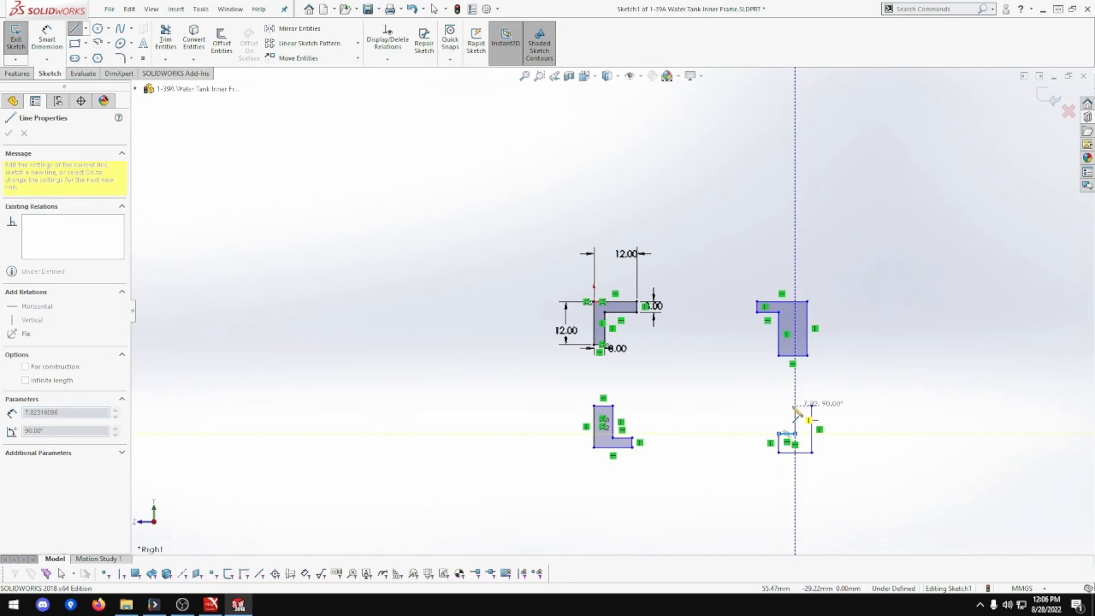
pyautogui.click(795, 406)
pyautogui.click(811, 406)
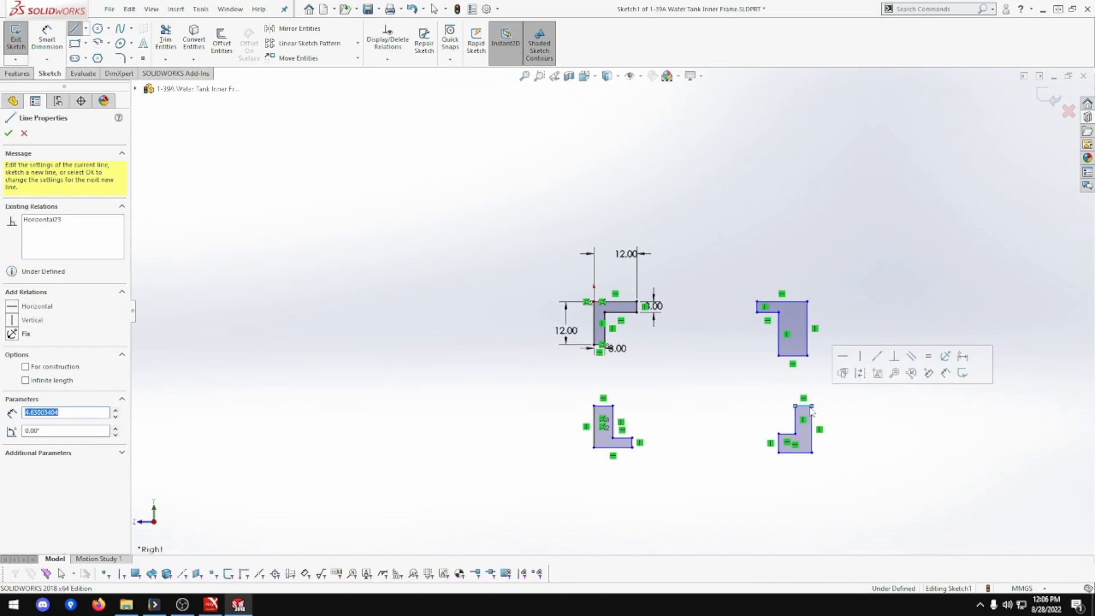
pyautogui.rightClick(758, 395)
pyautogui.press('Escape')
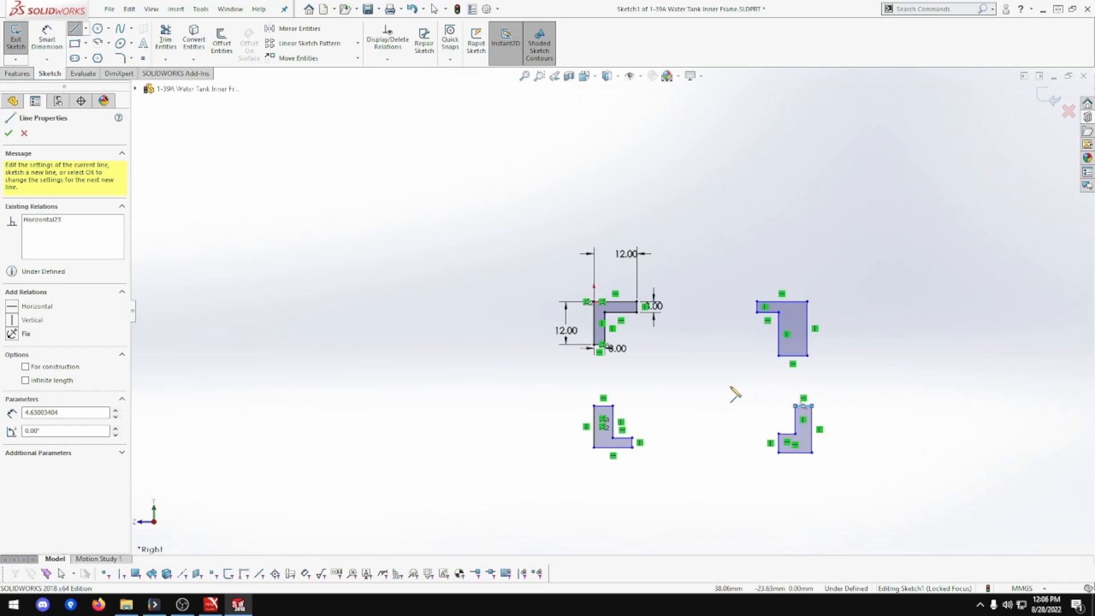
# Add a horizontal relation between the top end corner of the upper-left profile's arm and the facing top corner of the upper-right profile.
pyautogui.press('Escape')
pyautogui.press('Escape')
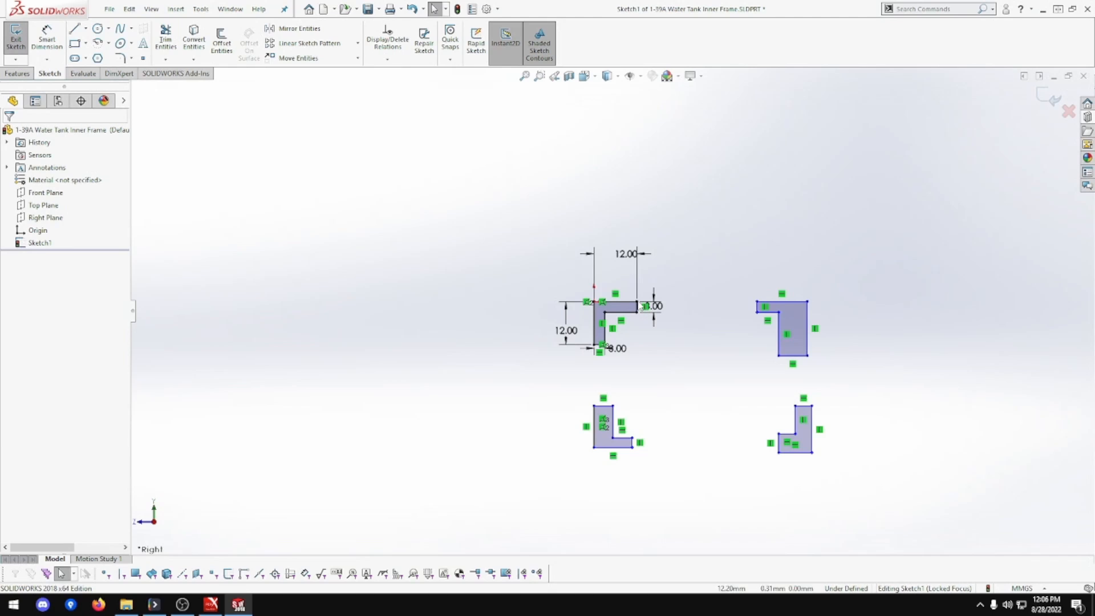
pyautogui.click(636, 302)
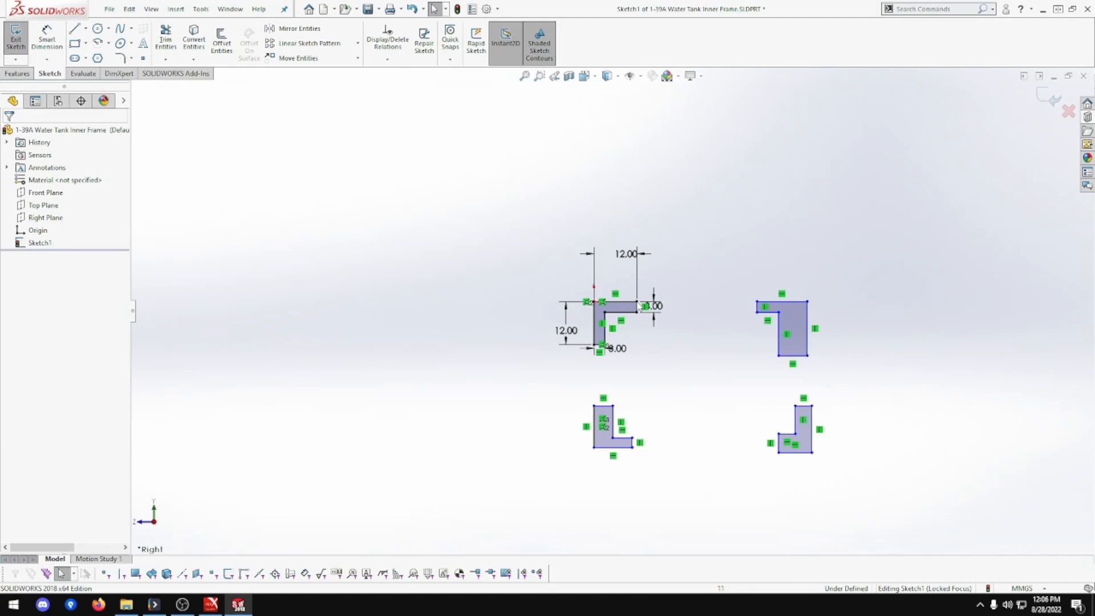
pyautogui.keyDown('ctrl'); pyautogui.click(756, 302); pyautogui.keyUp('ctrl')
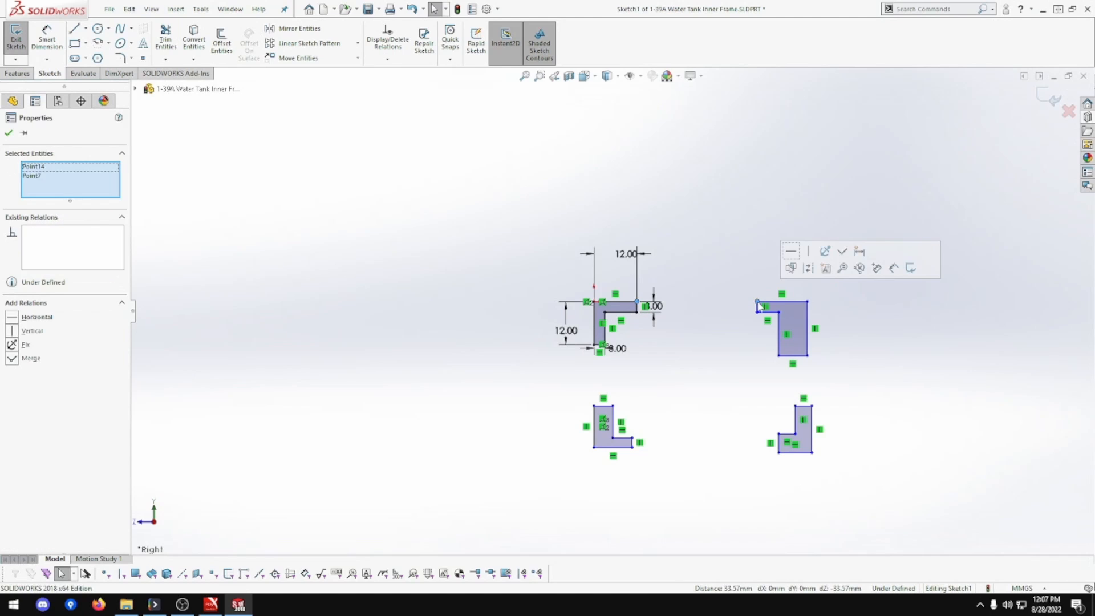
pyautogui.click(796, 253)
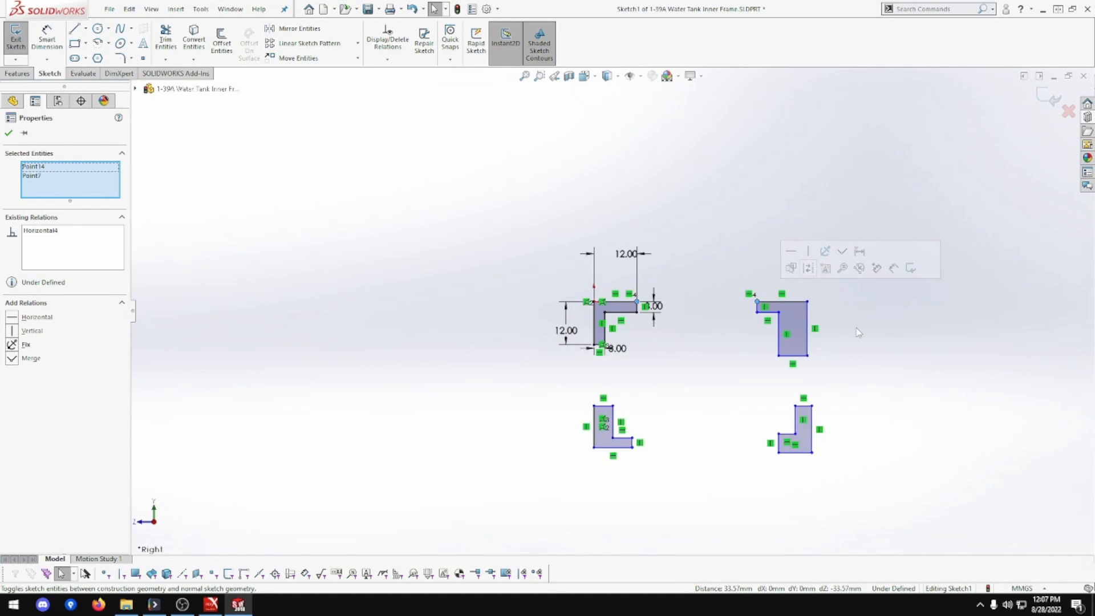
# Make the facing outer corners of the upper and lower profiles vertical to each other on both the right and left sides.
pyautogui.click(807, 356)
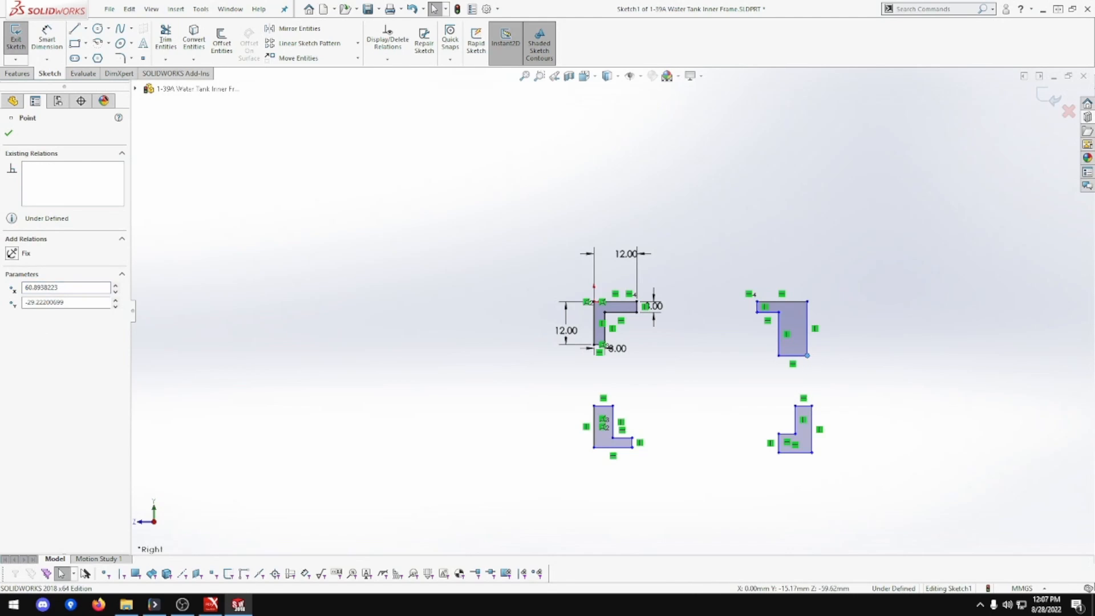
pyautogui.keyDown('ctrl'); pyautogui.click(807, 405); pyautogui.keyUp('ctrl')
pyautogui.click(862, 365)
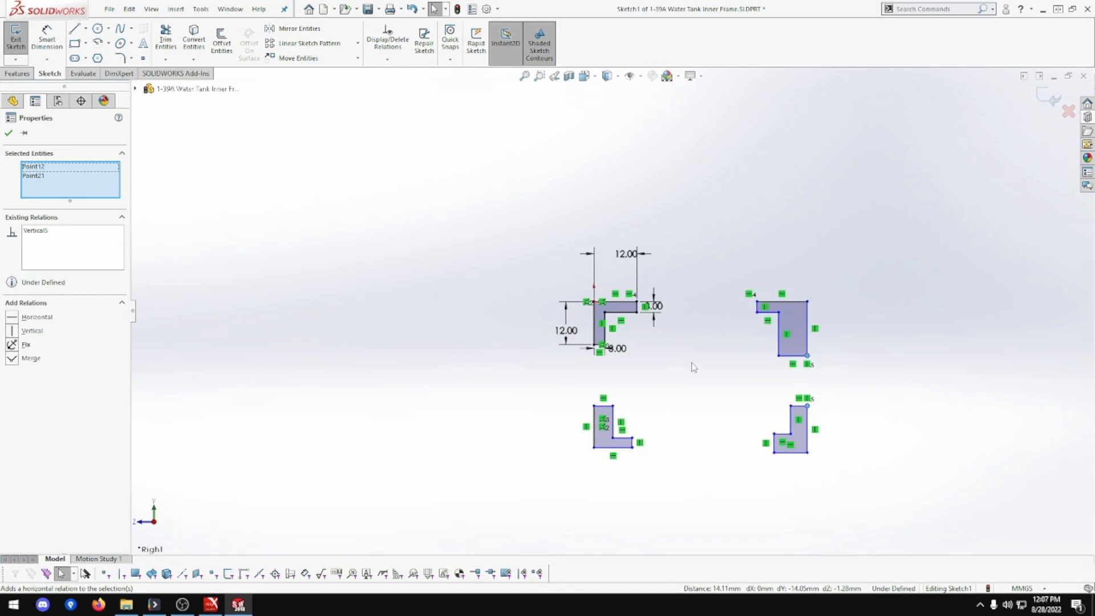
pyautogui.click(595, 345)
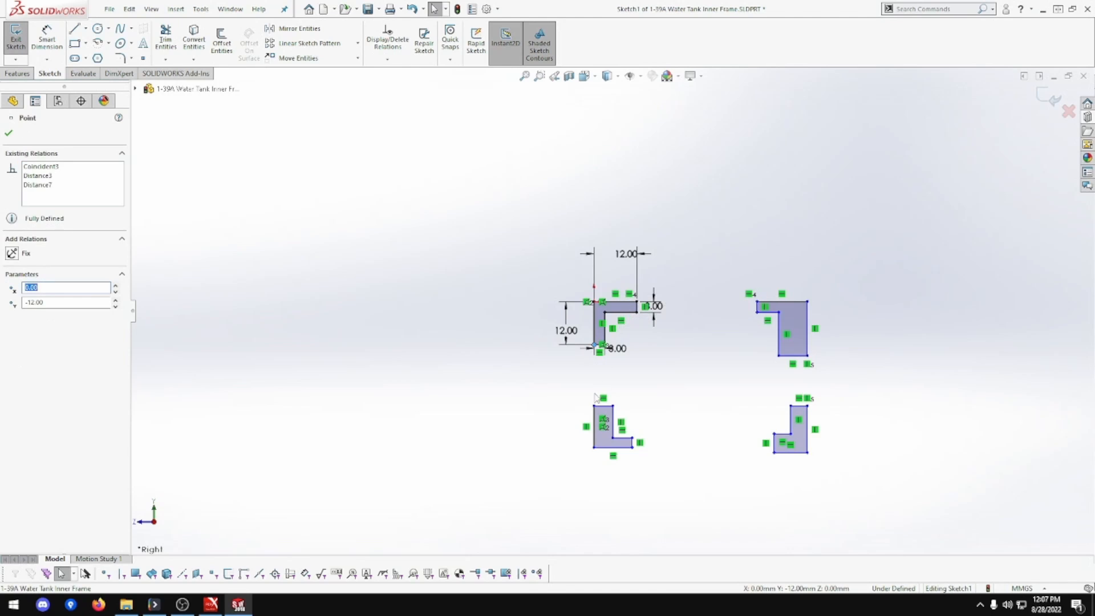
pyautogui.keyDown('ctrl'); pyautogui.click(594, 406); pyautogui.keyUp('ctrl')
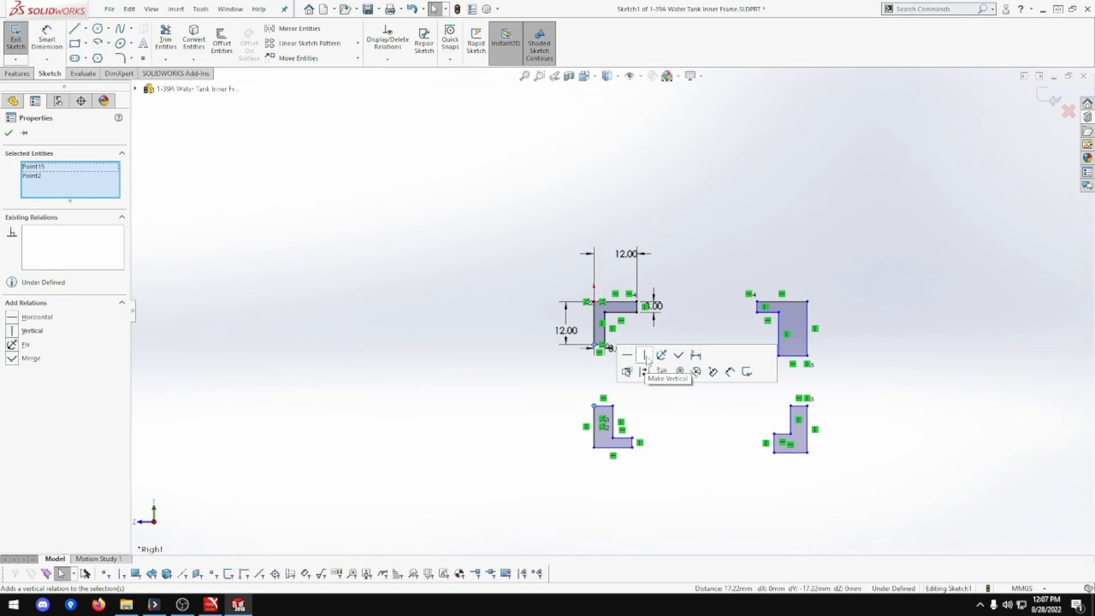
pyautogui.click(644, 355)
# Add a horizontal relation between the facing bottom foot corners of the two lower profiles.
pyautogui.click(631, 447)
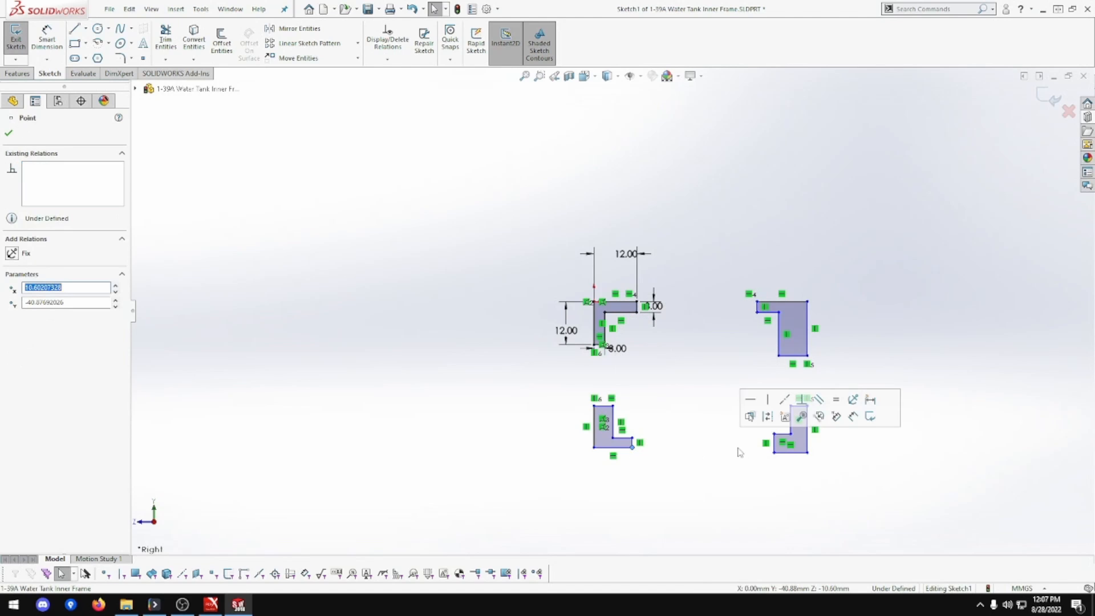
pyautogui.keyDown('ctrl'); pyautogui.click(774, 453); pyautogui.keyUp('ctrl')
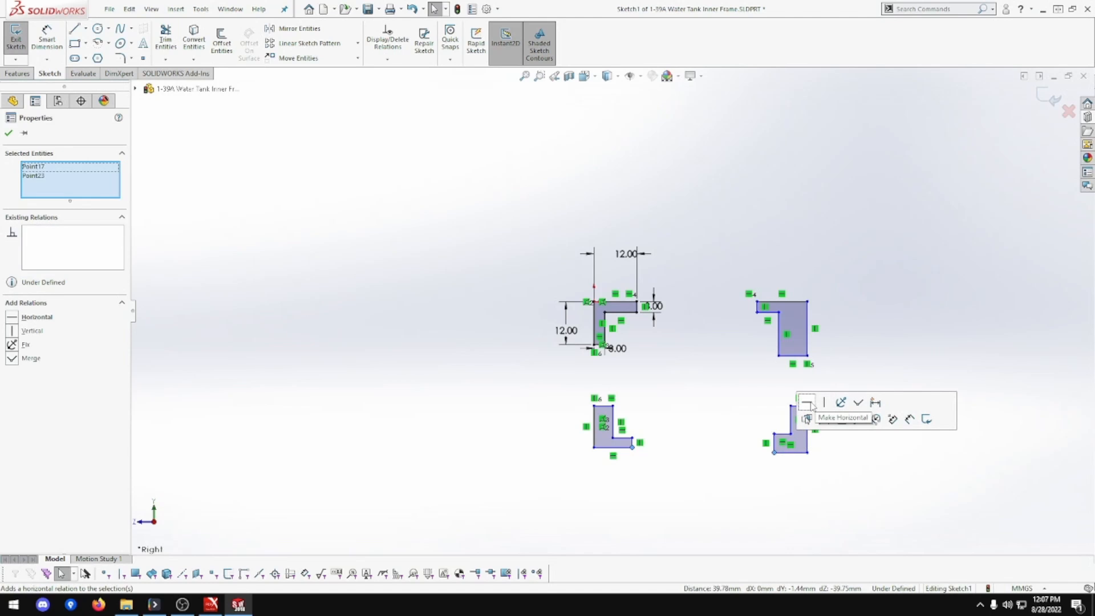
pyautogui.click(810, 405)
# Fit the sketch in view and tidy the upper-left profile's two 12 mm dimensions and its arm thickness dimension around the outline.
pyautogui.click(524, 75)
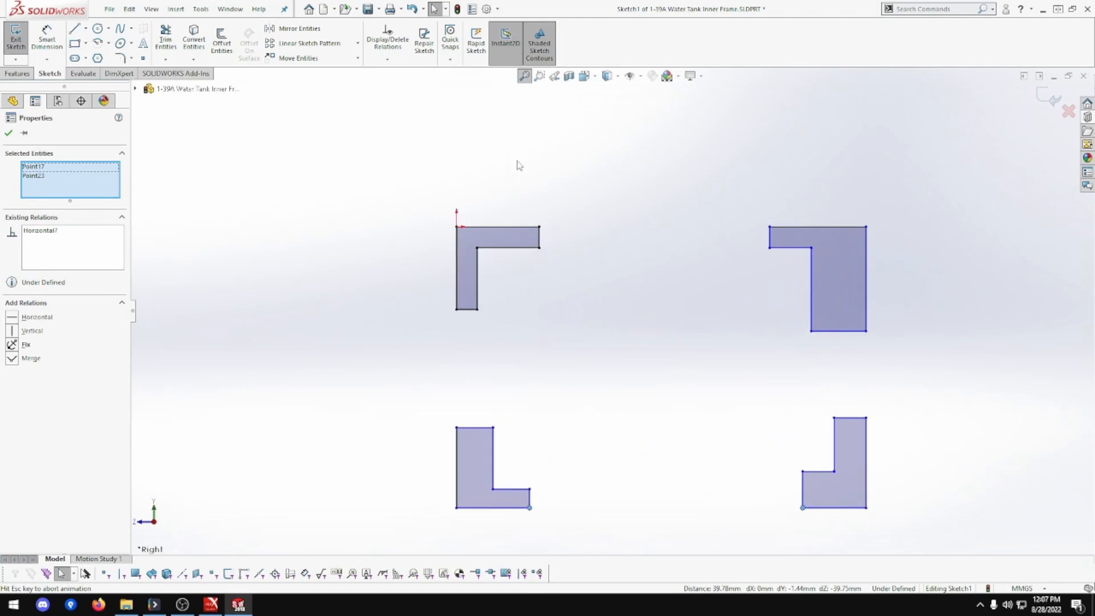
pyautogui.moveTo(499, 119); pyautogui.dragTo(478, 187)
pyautogui.moveTo(391, 275); pyautogui.dragTo(412, 259)
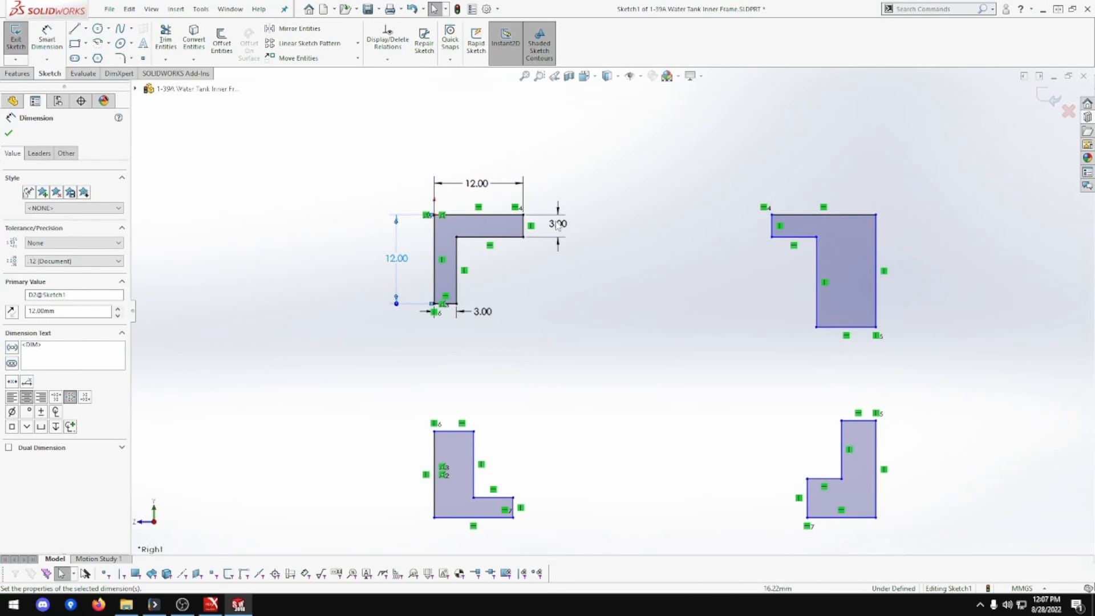
pyautogui.moveTo(557, 223); pyautogui.dragTo(593, 194)
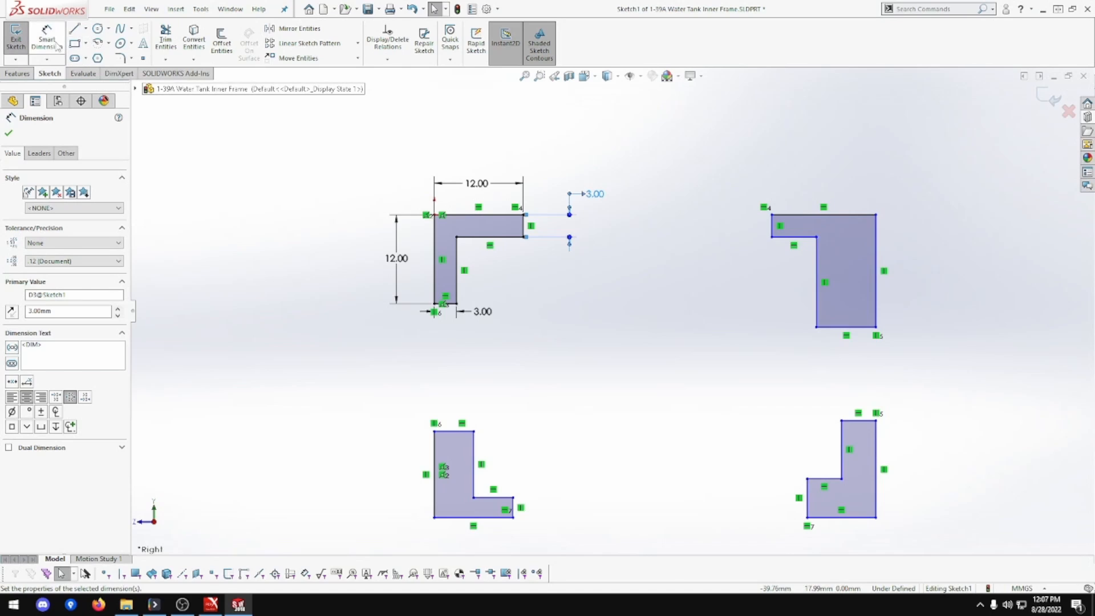
pyautogui.click(532, 250)
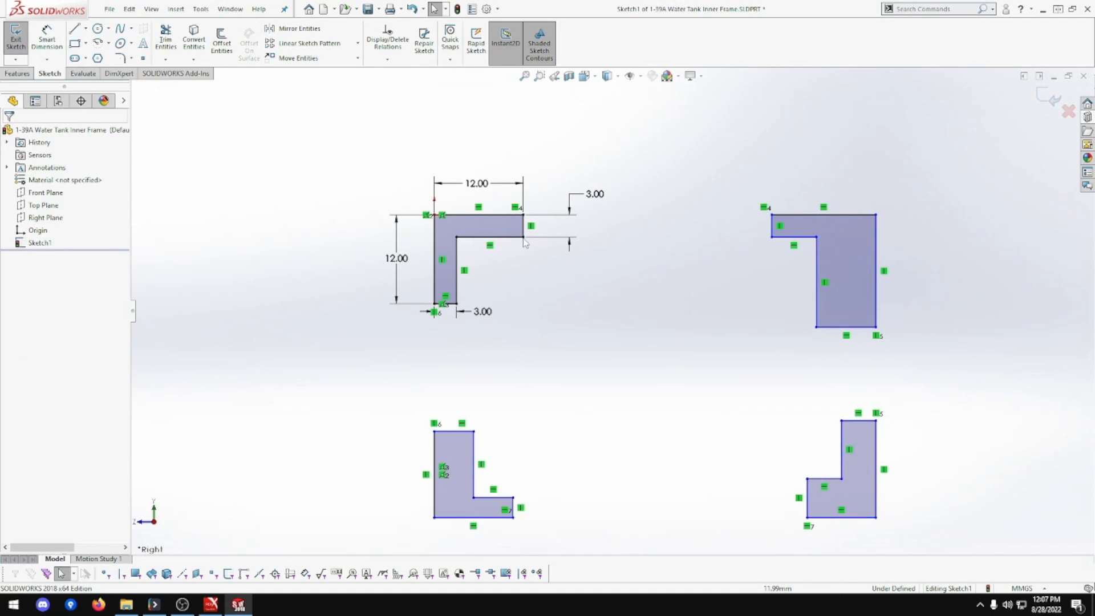
# Make the lower end corners of the two upper arms horizontal and the inner leg-end corners of the two left profiles vertical.
pyautogui.click(524, 237)
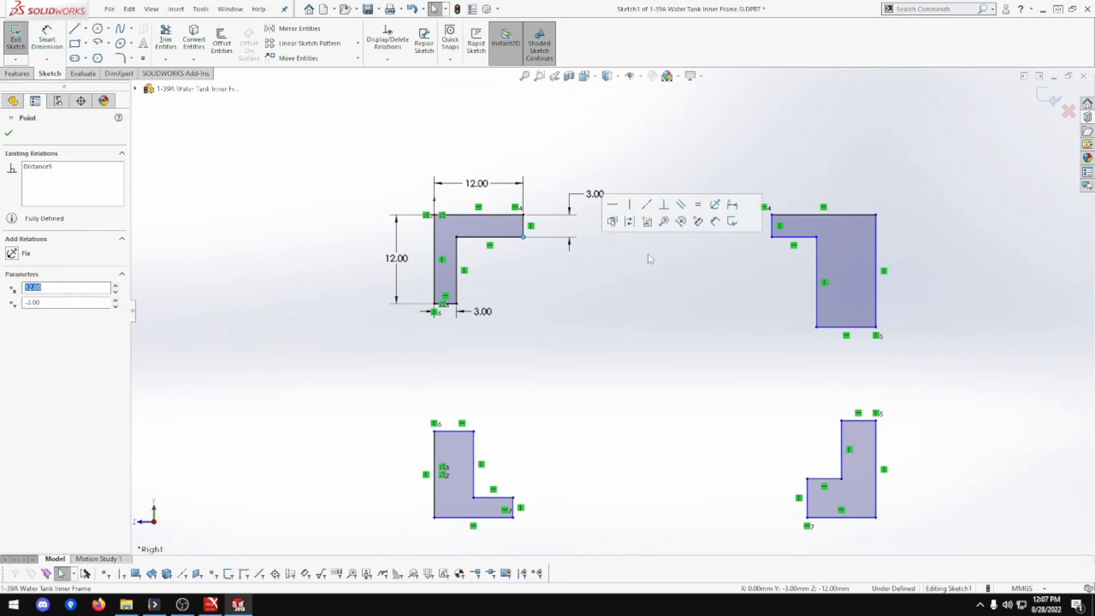
pyautogui.keyDown('ctrl'); pyautogui.click(771, 237); pyautogui.keyUp('ctrl')
pyautogui.click(805, 190)
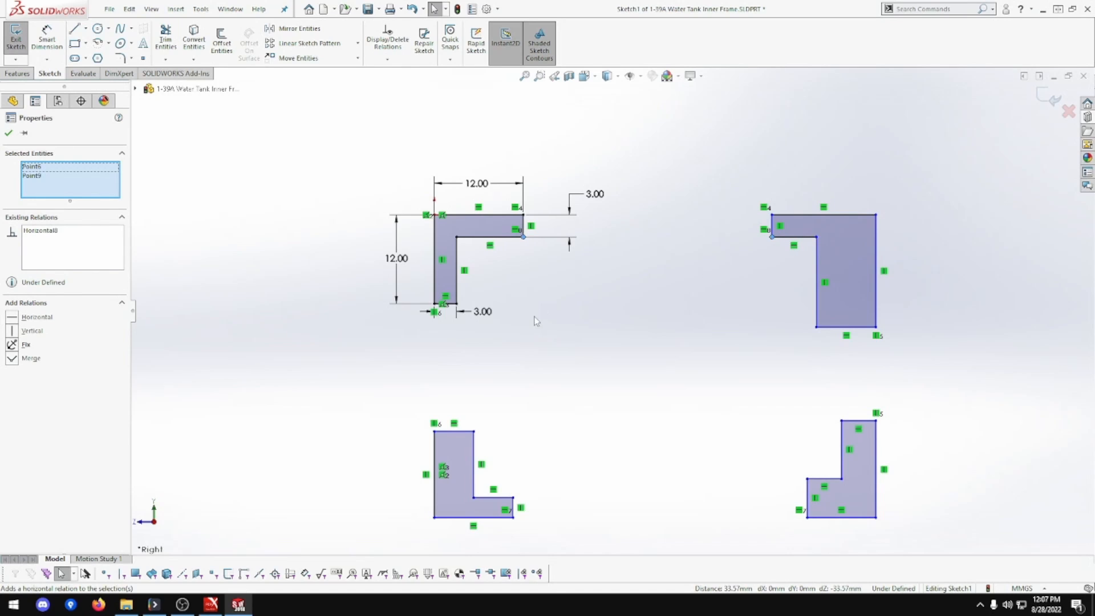
pyautogui.click(456, 304)
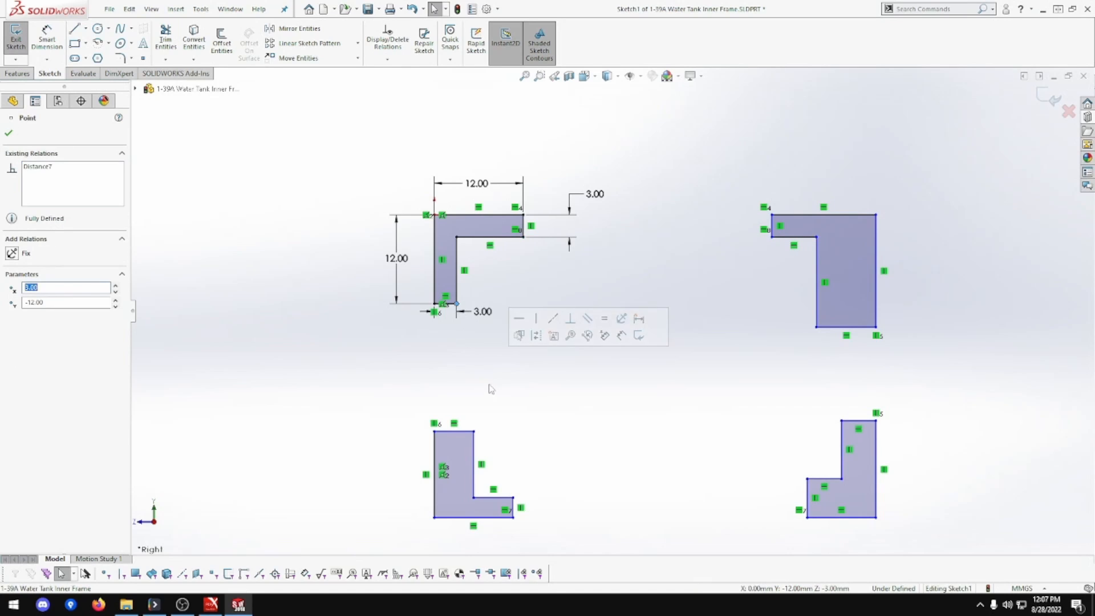
pyautogui.keyDown('ctrl'); pyautogui.click(474, 432); pyautogui.keyUp('ctrl')
pyautogui.click(525, 387)
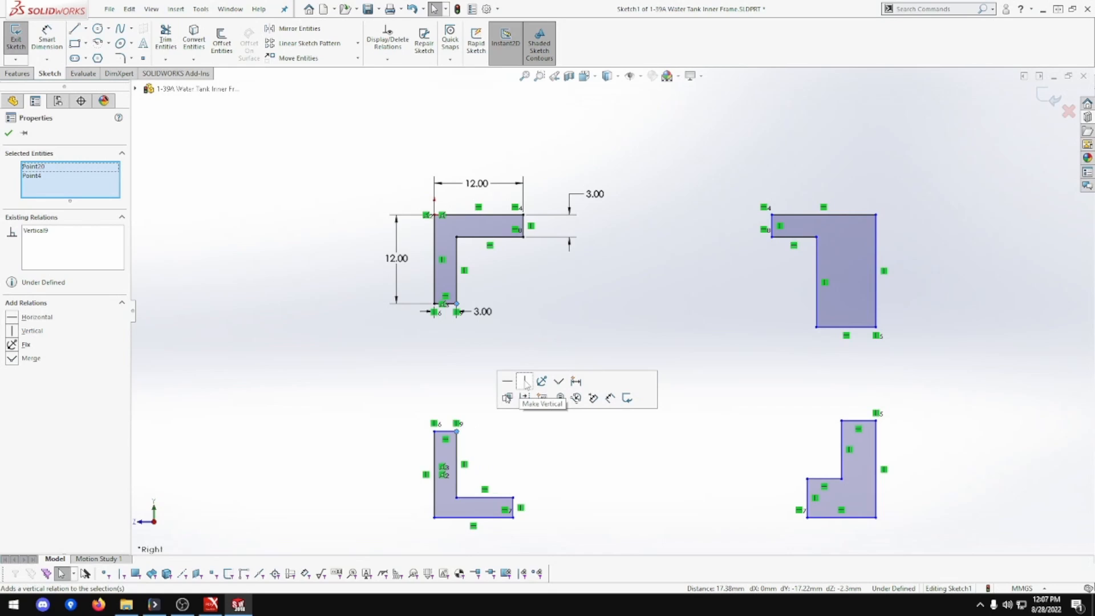
# Add a horizontal relation between the facing top foot corners of the two lower profiles.
pyautogui.click(514, 498)
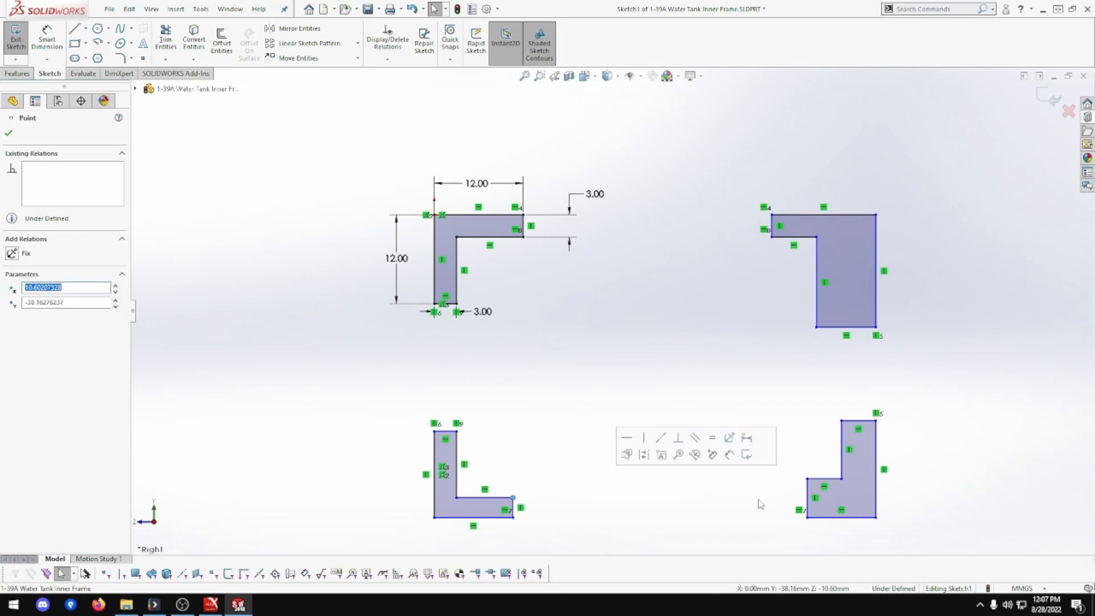
pyautogui.keyDown('ctrl'); pyautogui.click(807, 479); pyautogui.keyUp('ctrl')
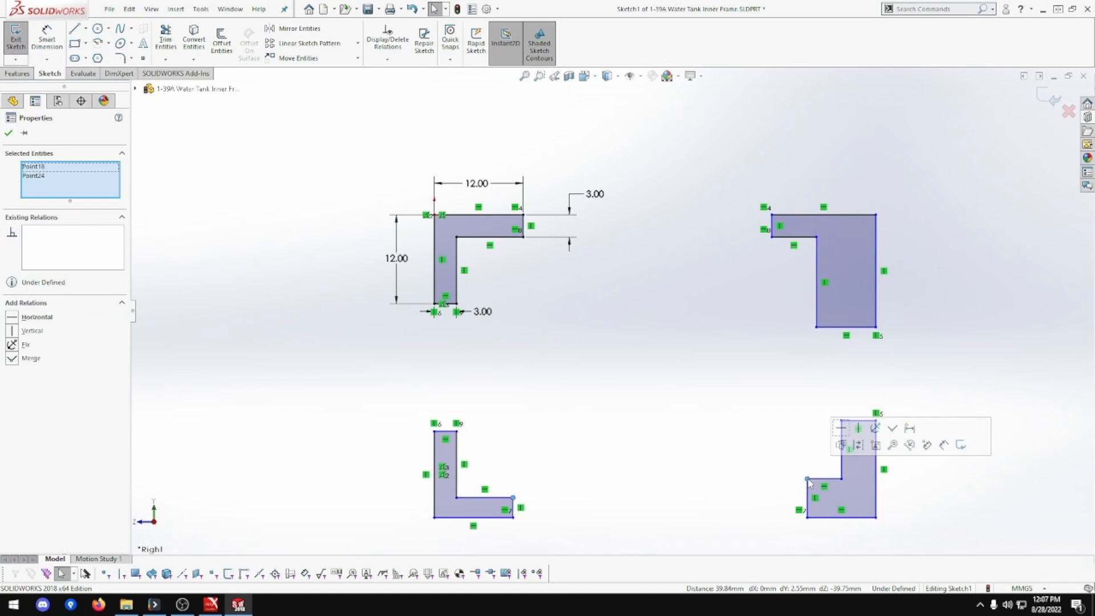
pyautogui.click(842, 428)
pyautogui.click(794, 444)
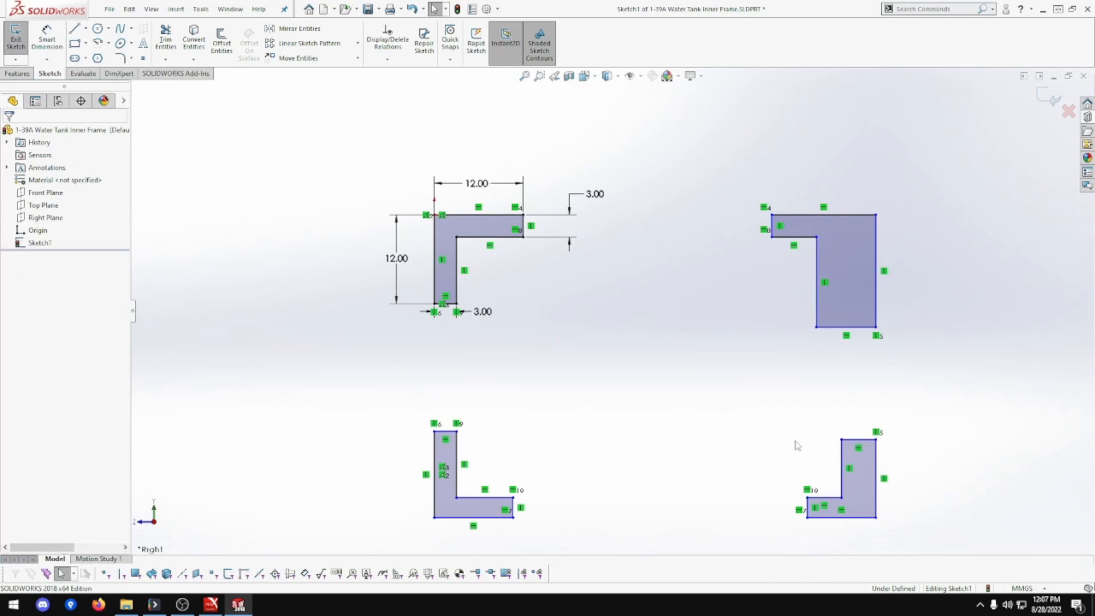
# Add a vertical relation between the inner leg-end corners of the upper-right and lower-right profiles.
pyautogui.click(816, 327)
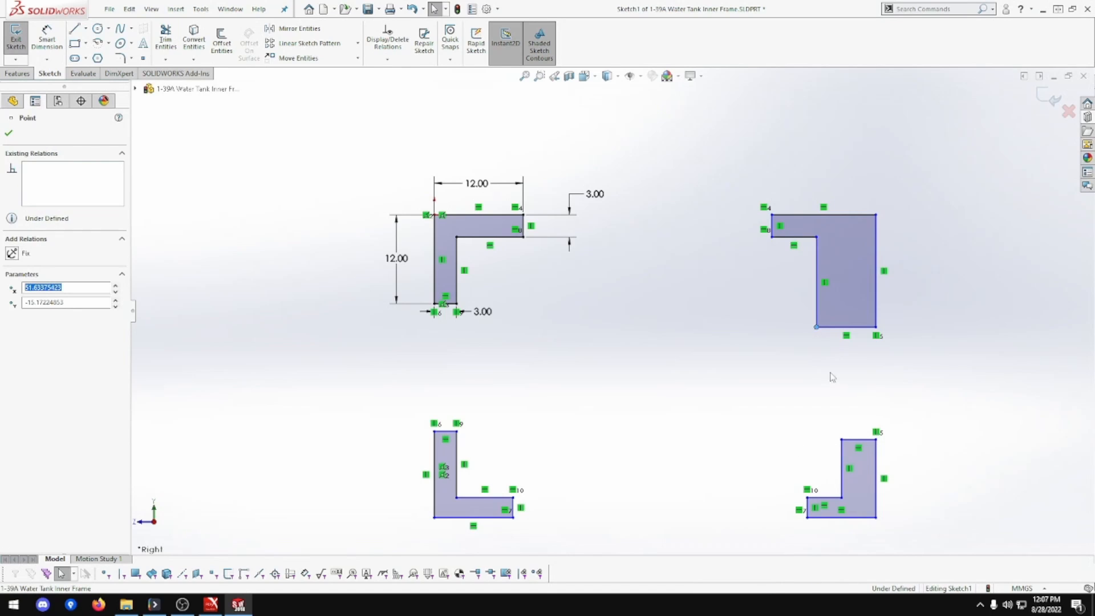
pyautogui.keyDown('ctrl'); pyautogui.click(842, 441); pyautogui.keyUp('ctrl')
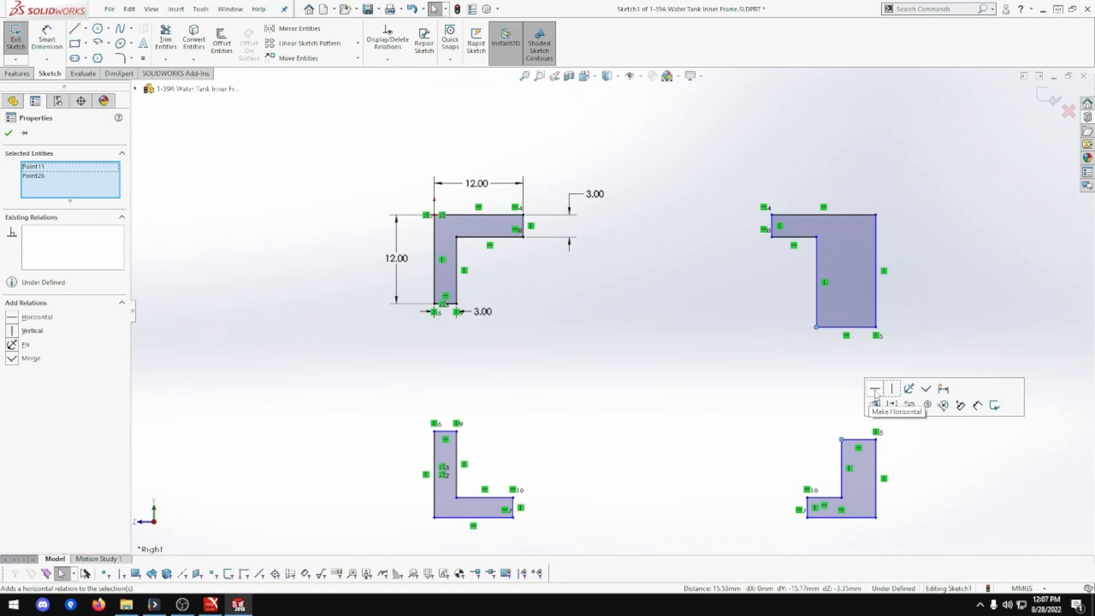
pyautogui.click(893, 390)
pyautogui.click(820, 384)
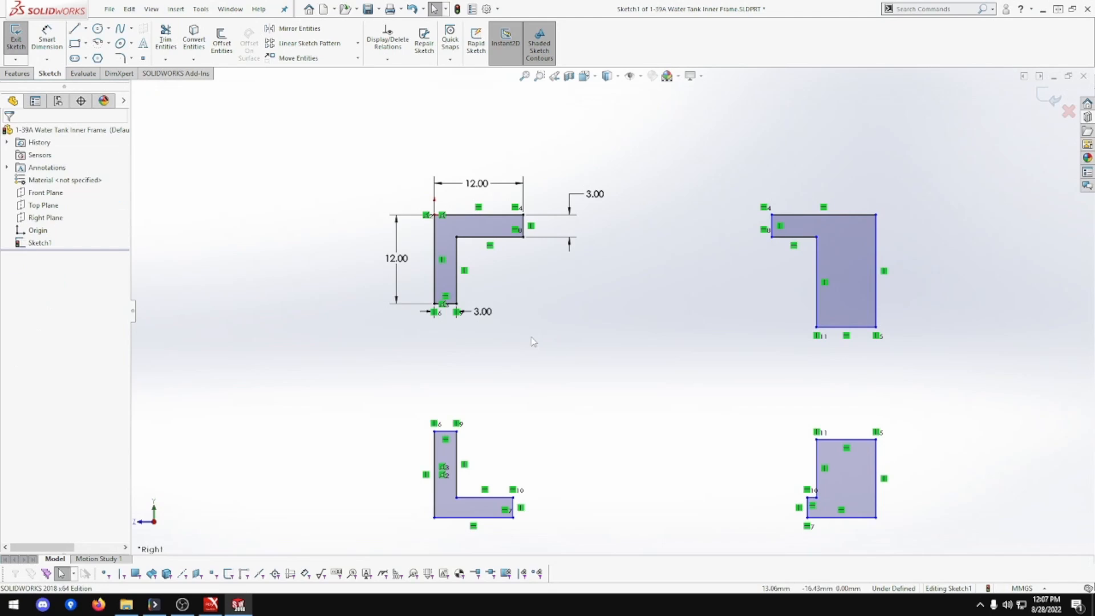
# Add a horizontal relation between the inner leg-end corners of the two upper profiles.
pyautogui.click(46, 40)
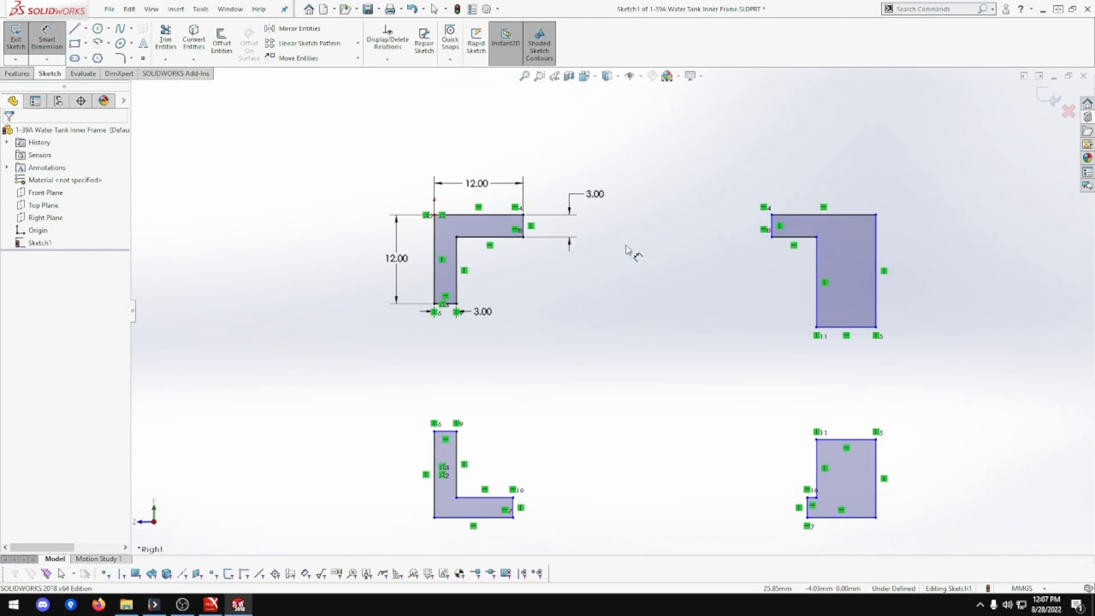
pyautogui.press('Escape')
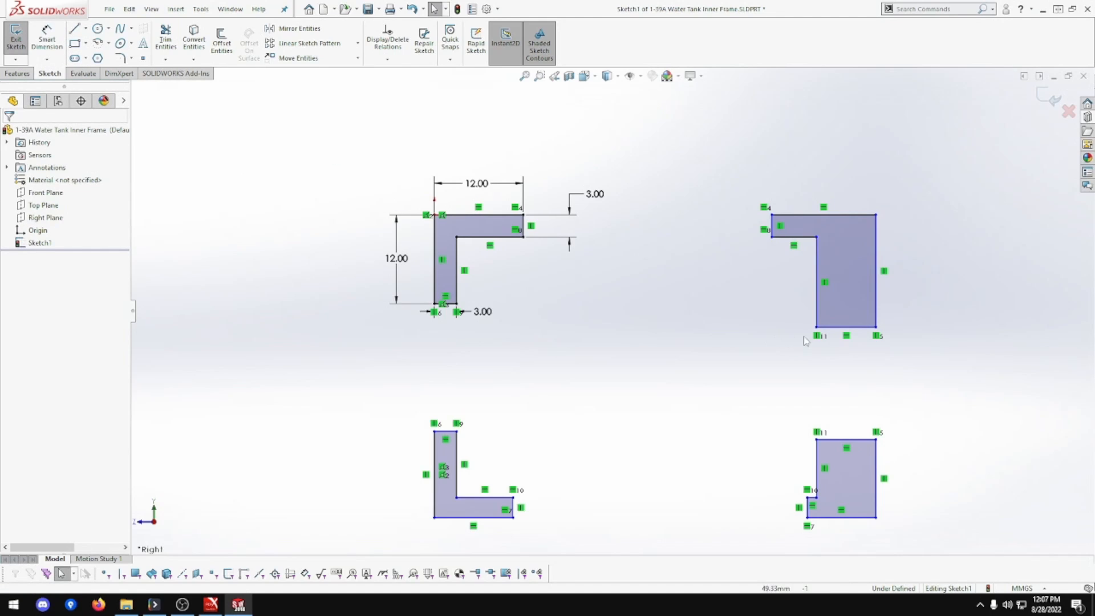
pyautogui.click(816, 328)
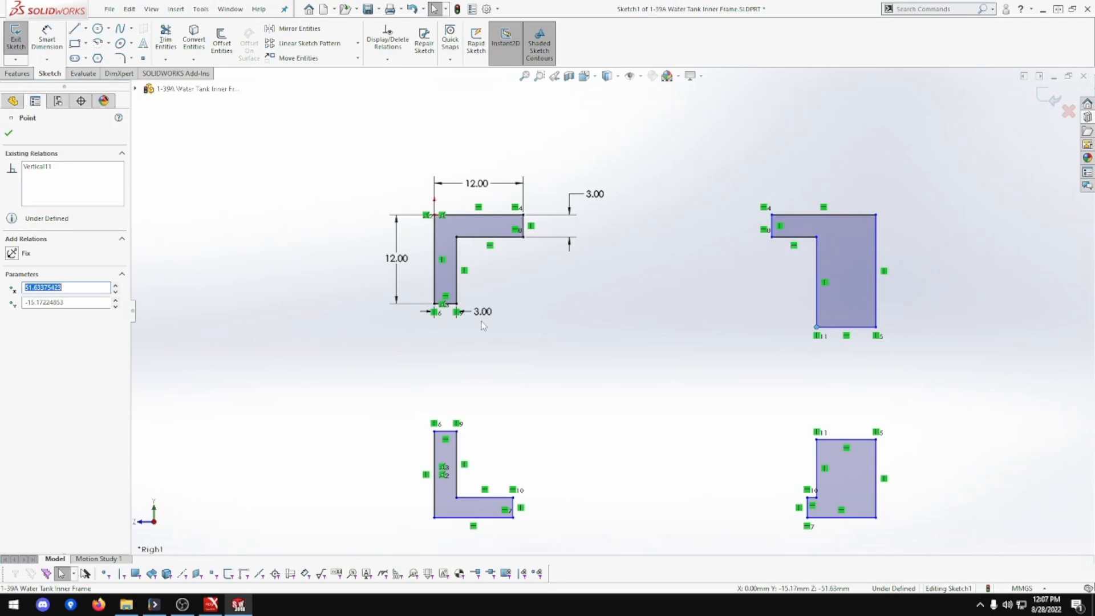
pyautogui.keyDown('ctrl'); pyautogui.click(456, 304); pyautogui.keyUp('ctrl')
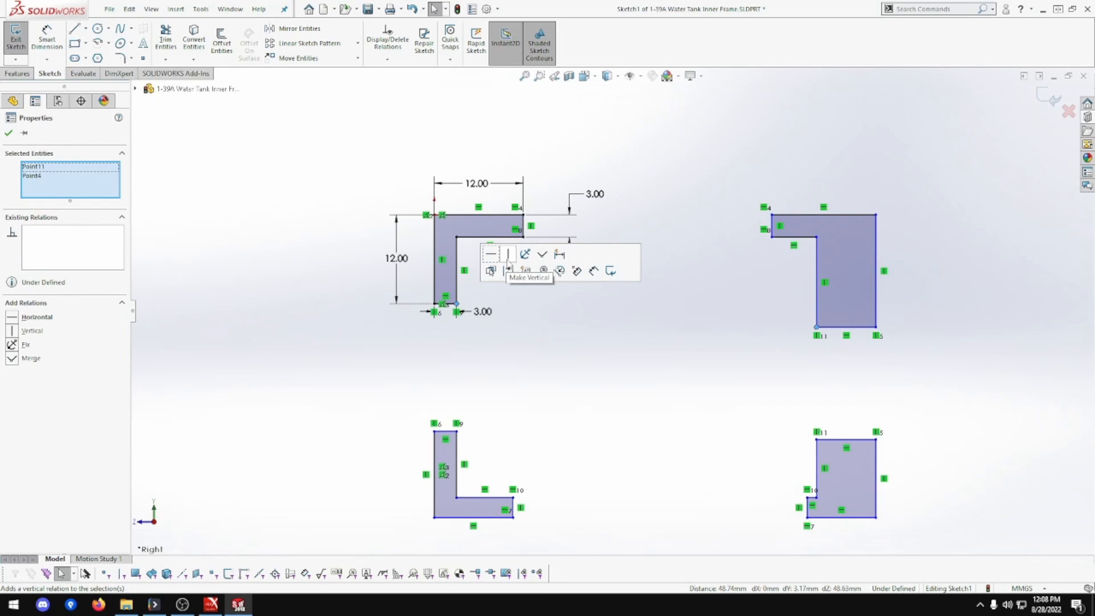
pyautogui.click(490, 254)
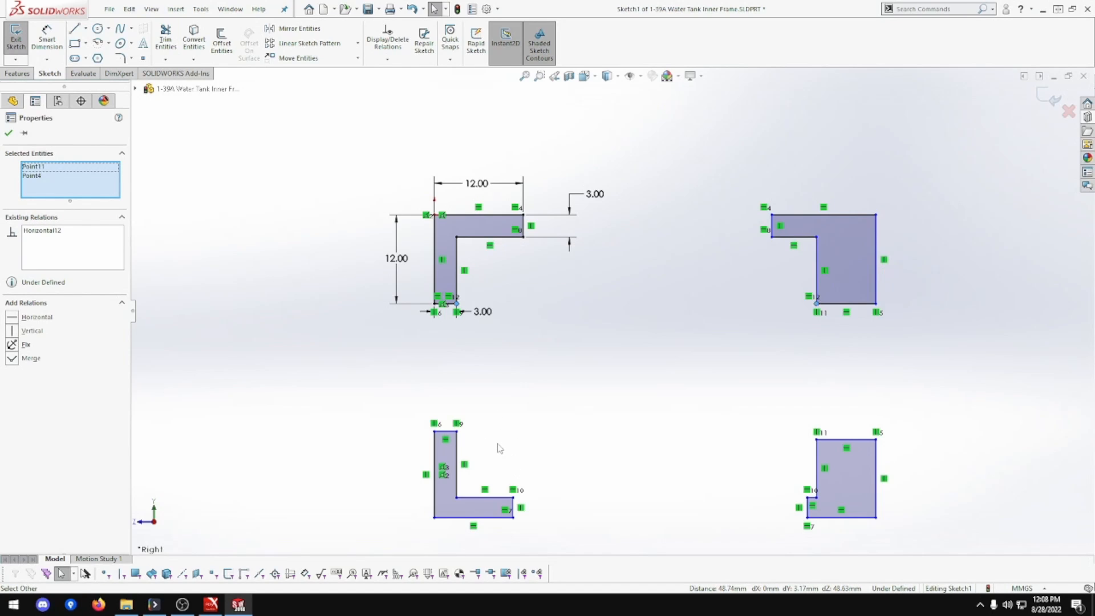
# Add a horizontal relation between the inner leg-end corners at the top of the two lower profiles.
pyautogui.click(457, 432)
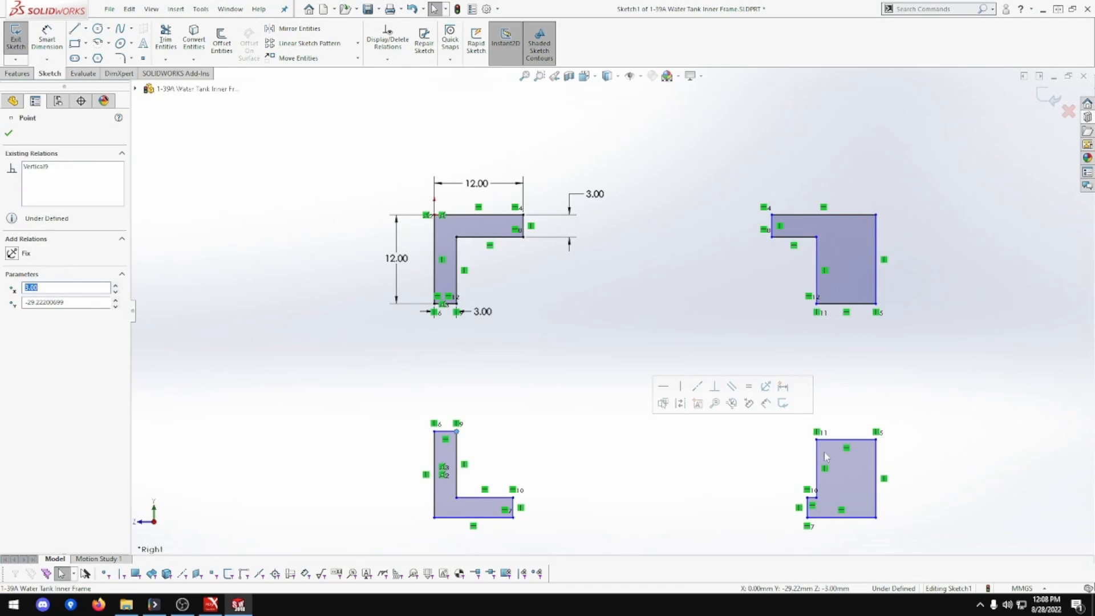
pyautogui.keyDown('ctrl'); pyautogui.click(817, 440); pyautogui.keyUp('ctrl')
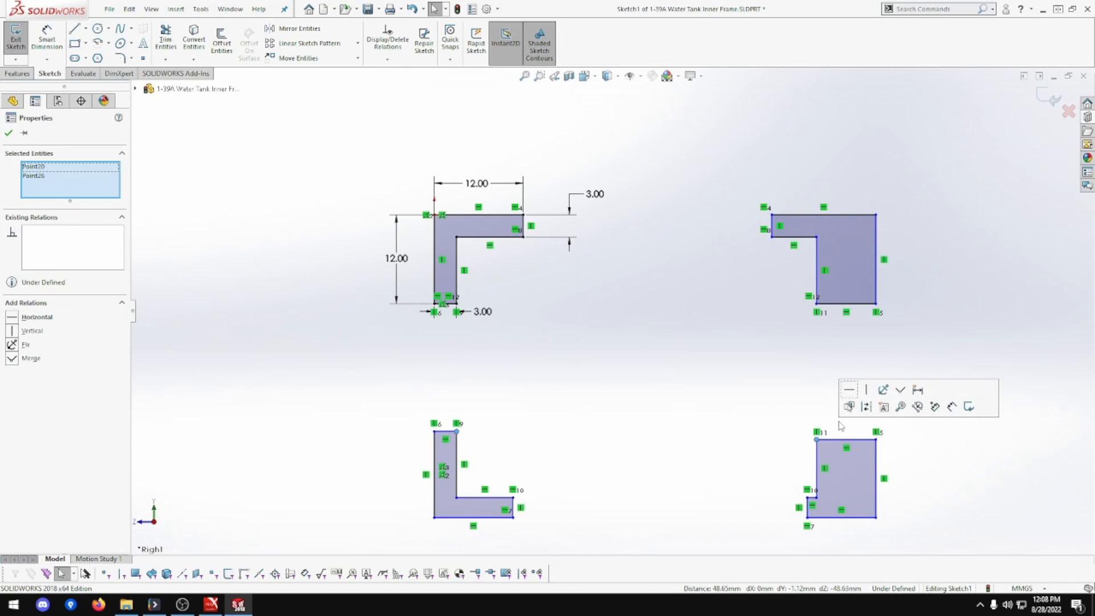
pyautogui.click(849, 390)
pyautogui.click(694, 386)
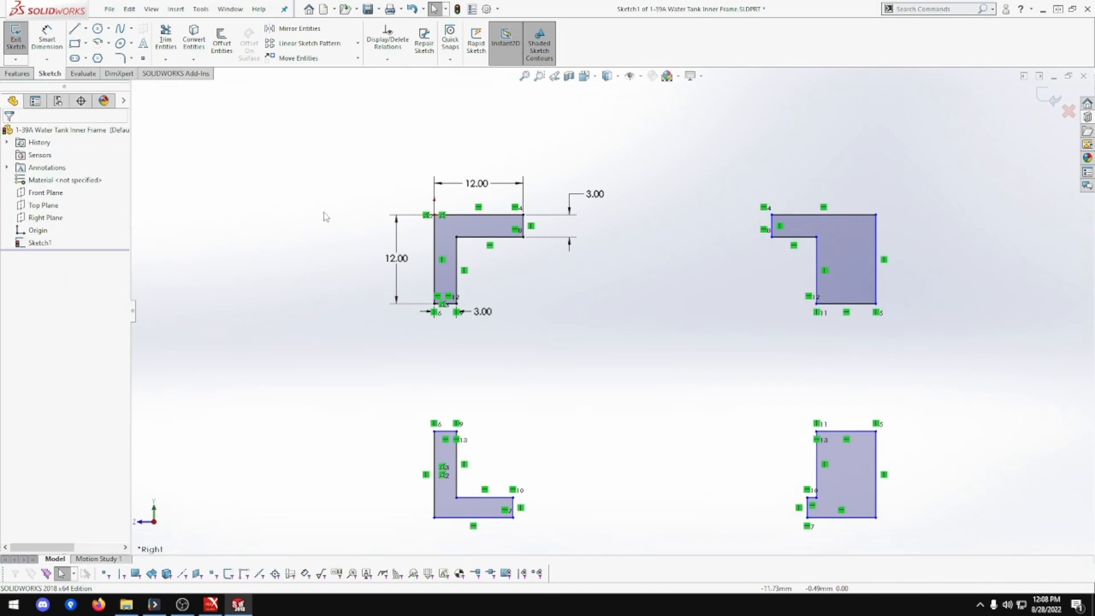
# Dimension the leg width at the top of the lower-right profile to 3 mm.
pyautogui.click(48, 44)
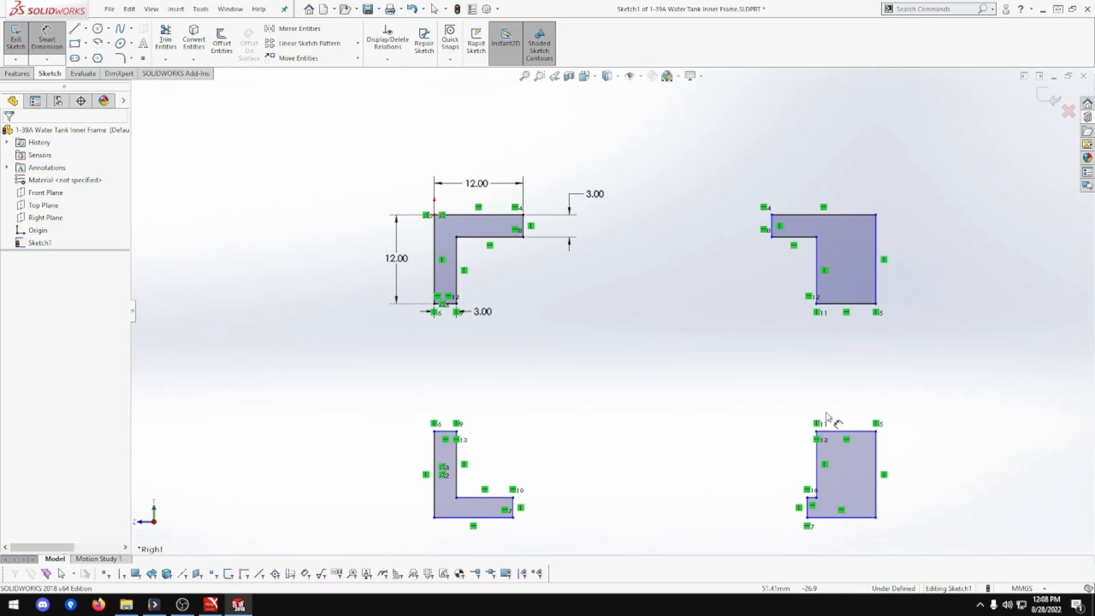
pyautogui.click(849, 437)
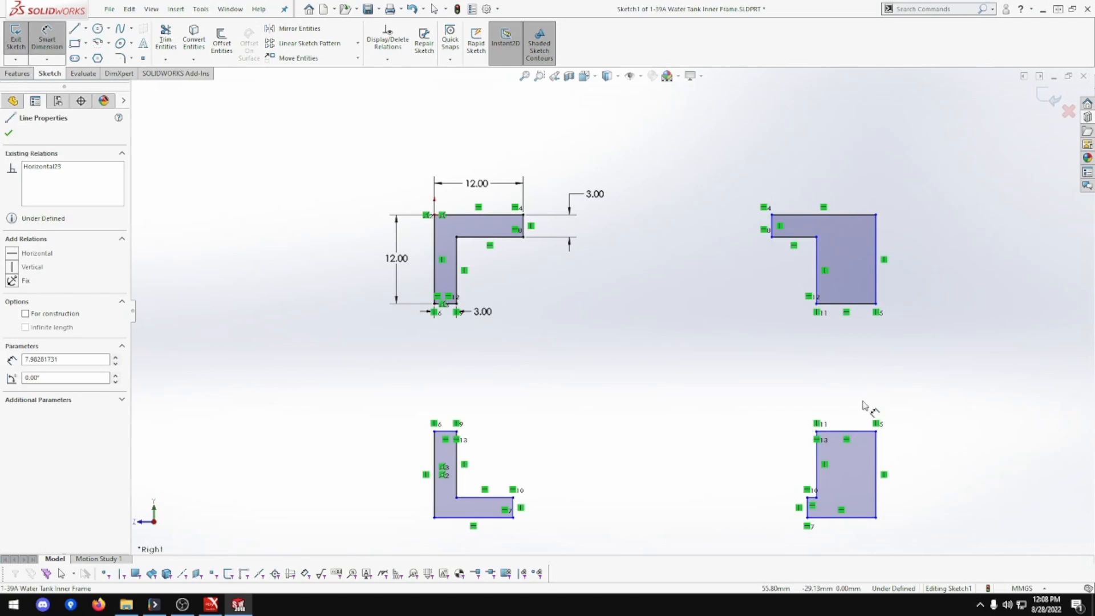
pyautogui.click(931, 406)
pyautogui.write('3.00mm')
pyautogui.press('Return')
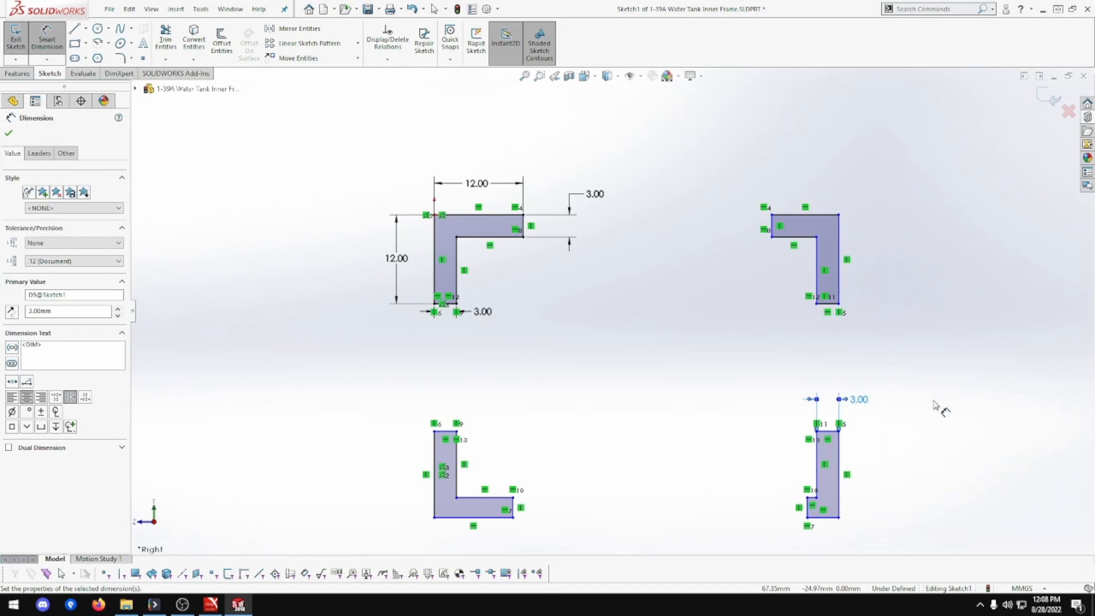
# Dimension the lower-right profile's horizontal leg to 3 mm thick and 12 mm long.
pyautogui.click(806, 507)
pyautogui.click(776, 538)
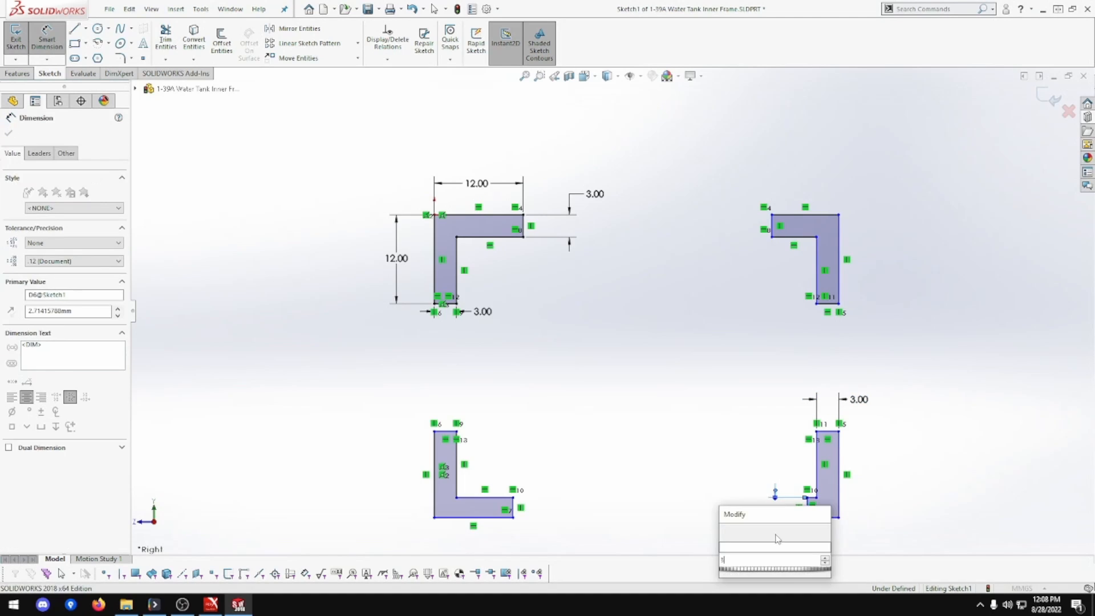
pyautogui.write('3')
pyautogui.press('Return')
pyautogui.click(827, 526)
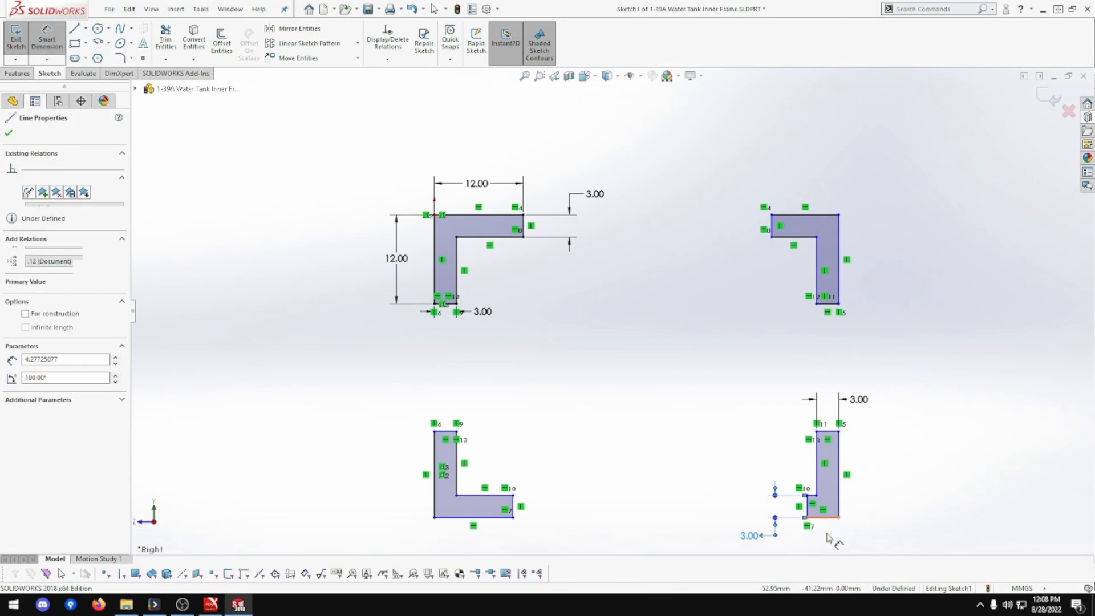
pyautogui.click(829, 546)
pyautogui.write('12')
pyautogui.press('Return')
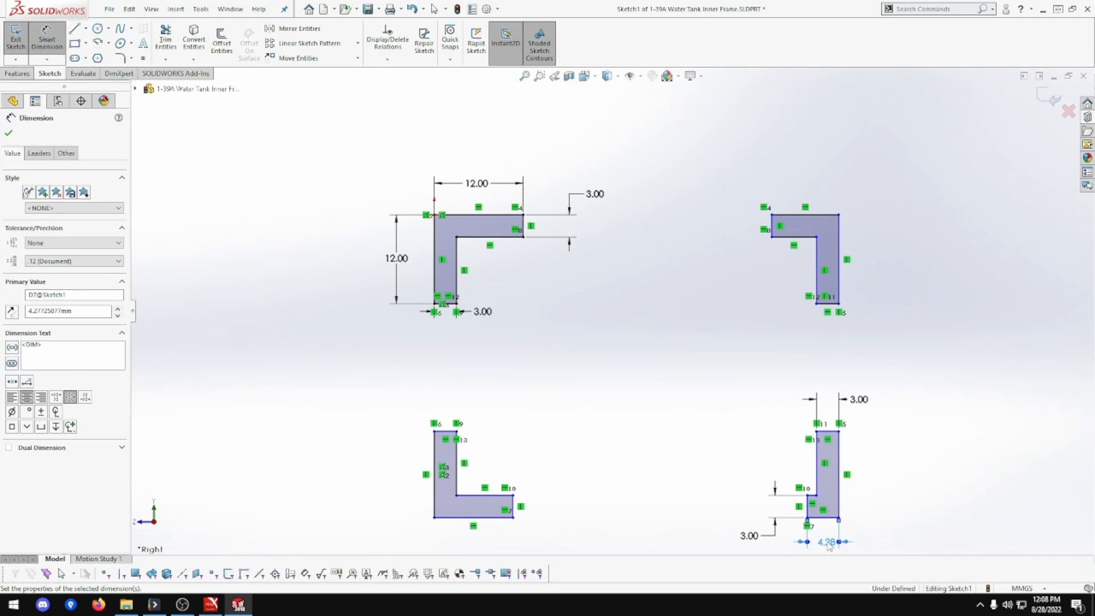
# Dimension the outer vertical edge of the lower-right profile to 12 mm.
pyautogui.click(896, 493)
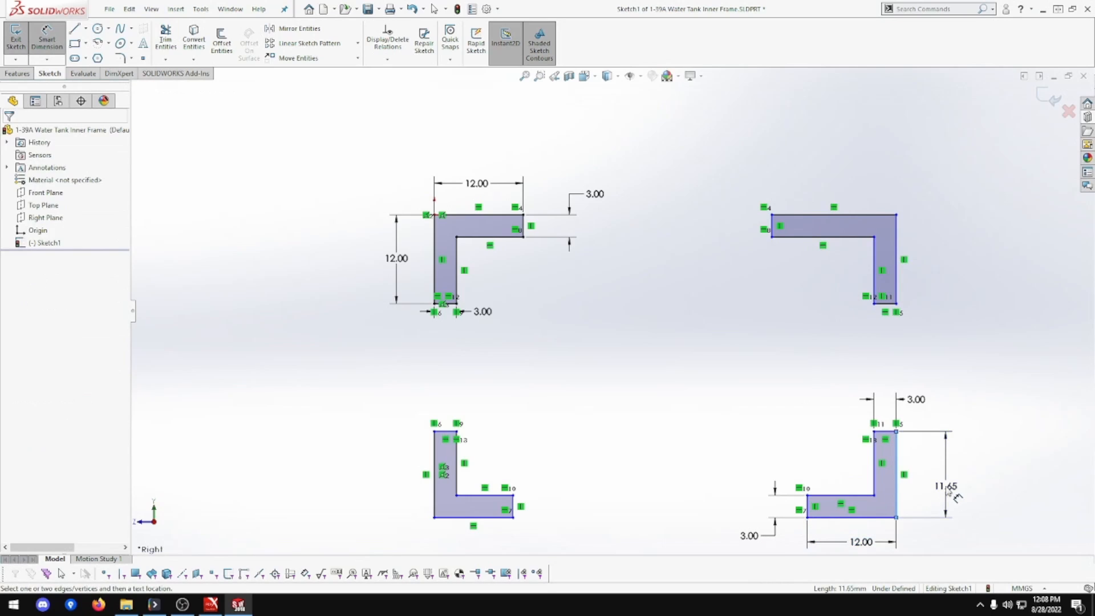
pyautogui.click(946, 487)
pyautogui.write('12')
pyautogui.press('Return')
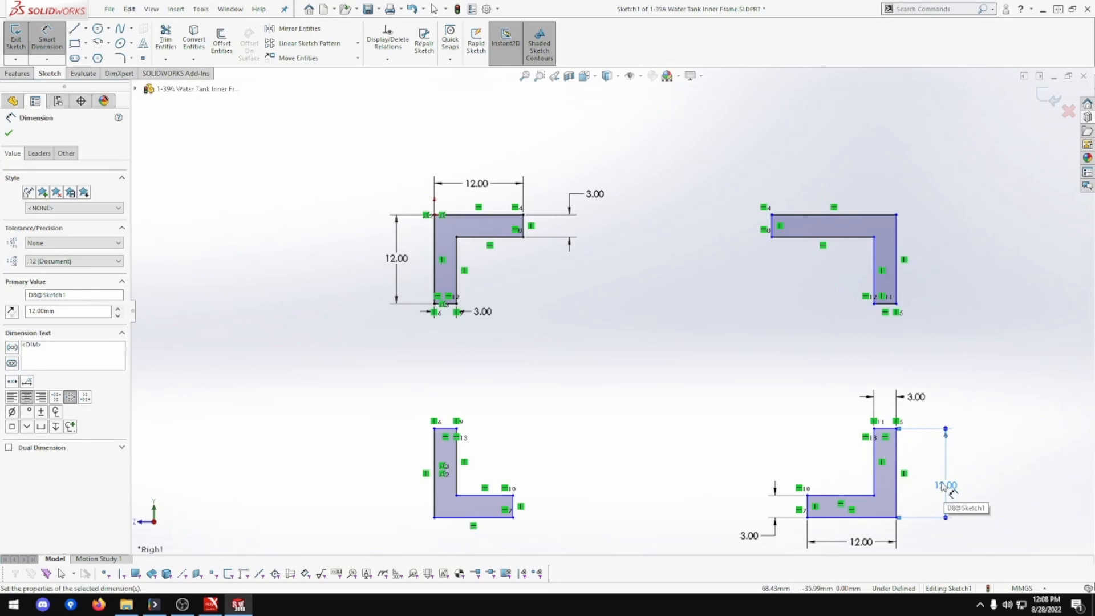
pyautogui.press('Escape')
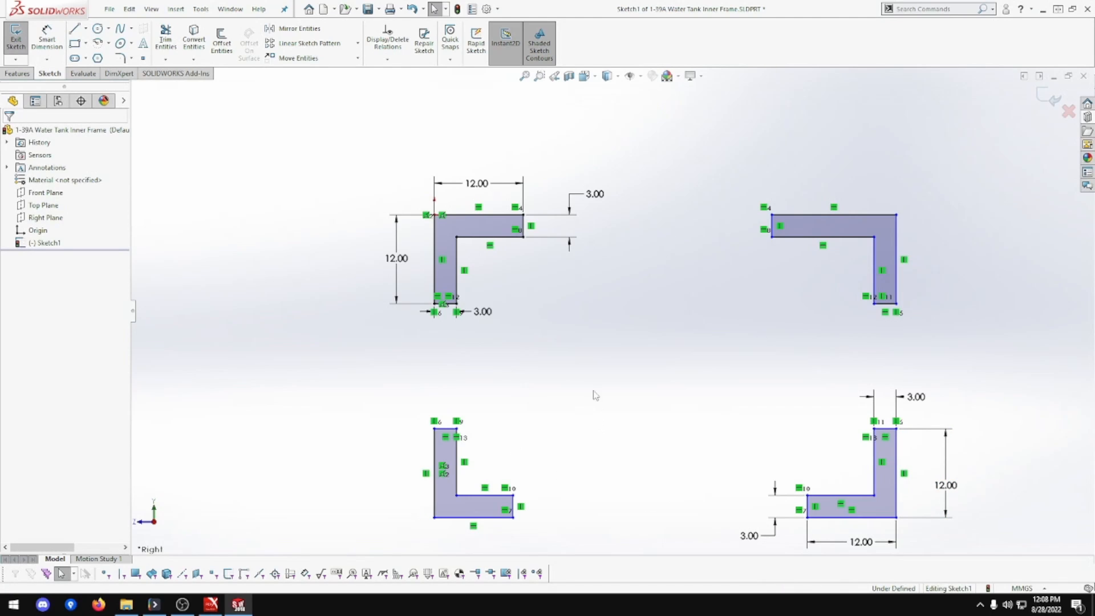
# Add a vertical relation between the inner end corners of the horizontal legs on the upper-right and lower-right profiles.
pyautogui.click(772, 237)
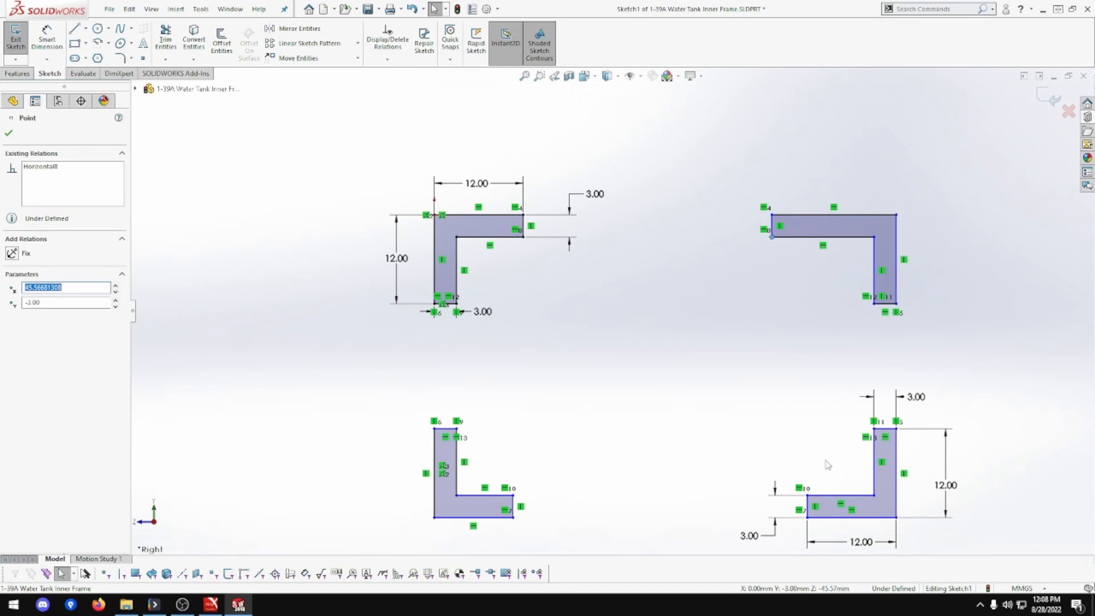
pyautogui.keyDown('ctrl'); pyautogui.click(806, 496); pyautogui.keyUp('ctrl')
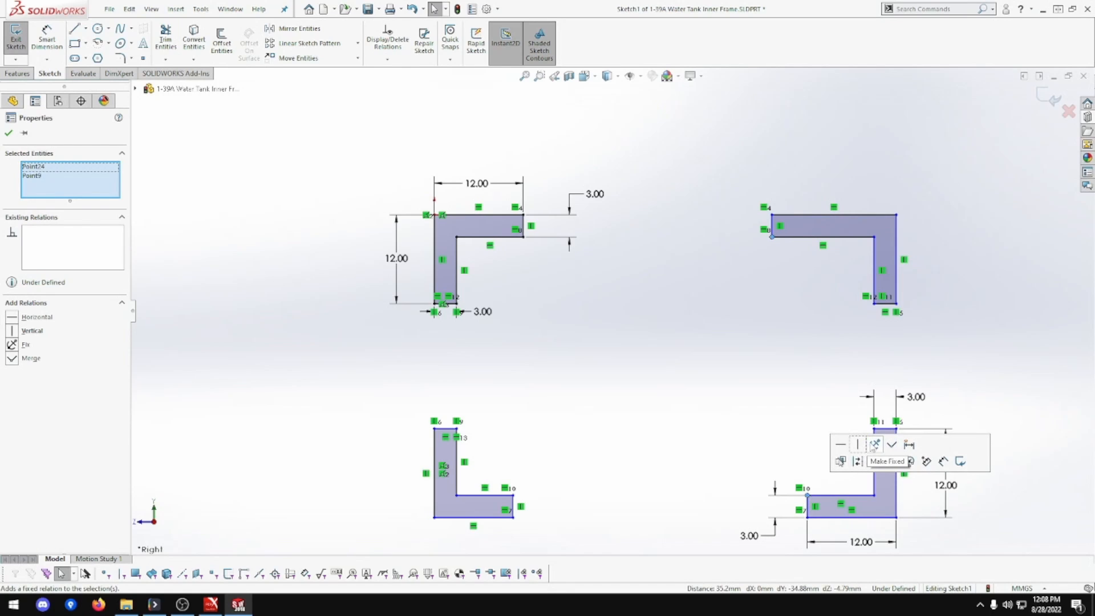
pyautogui.click(881, 459)
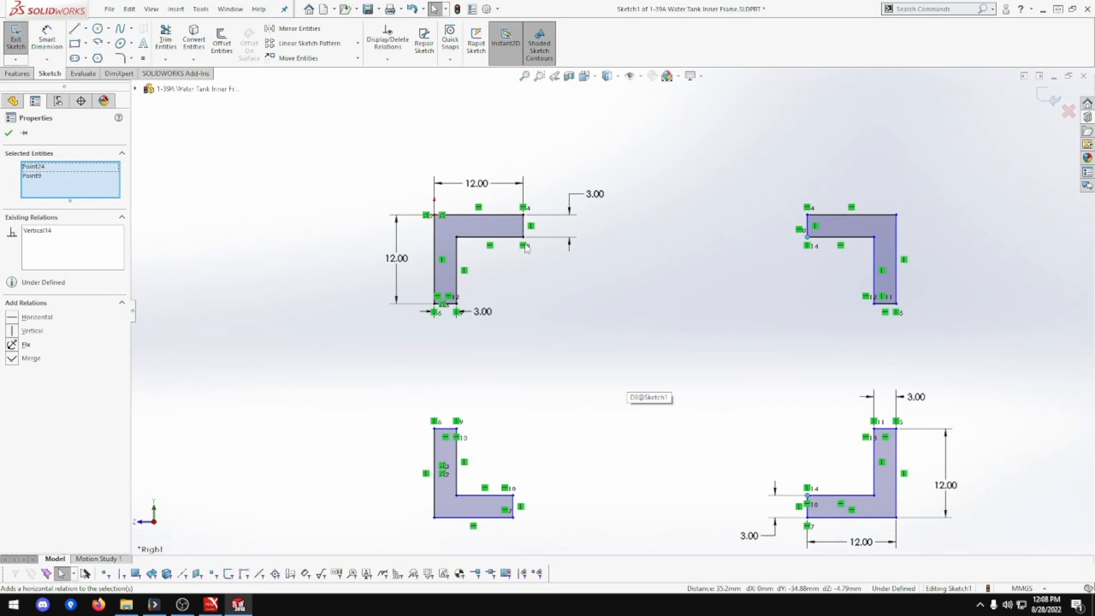
pyautogui.click(563, 296)
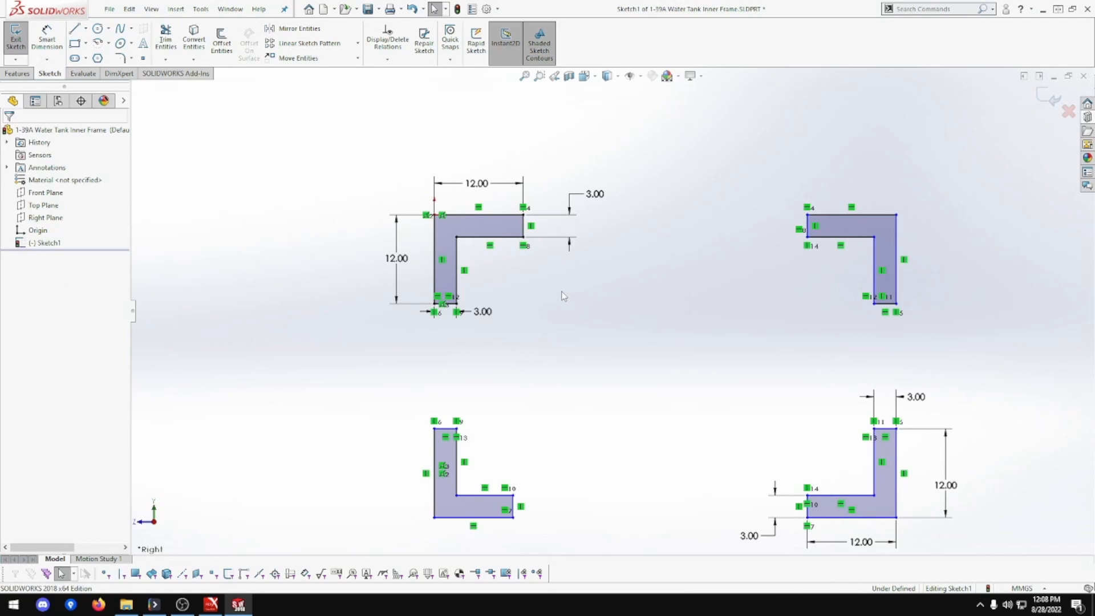
# Nudge the upper-right profile's outer vertical edge to test how the linked profiles move.
pyautogui.click(896, 295)
pyautogui.moveTo(896, 295); pyautogui.dragTo(896, 291)
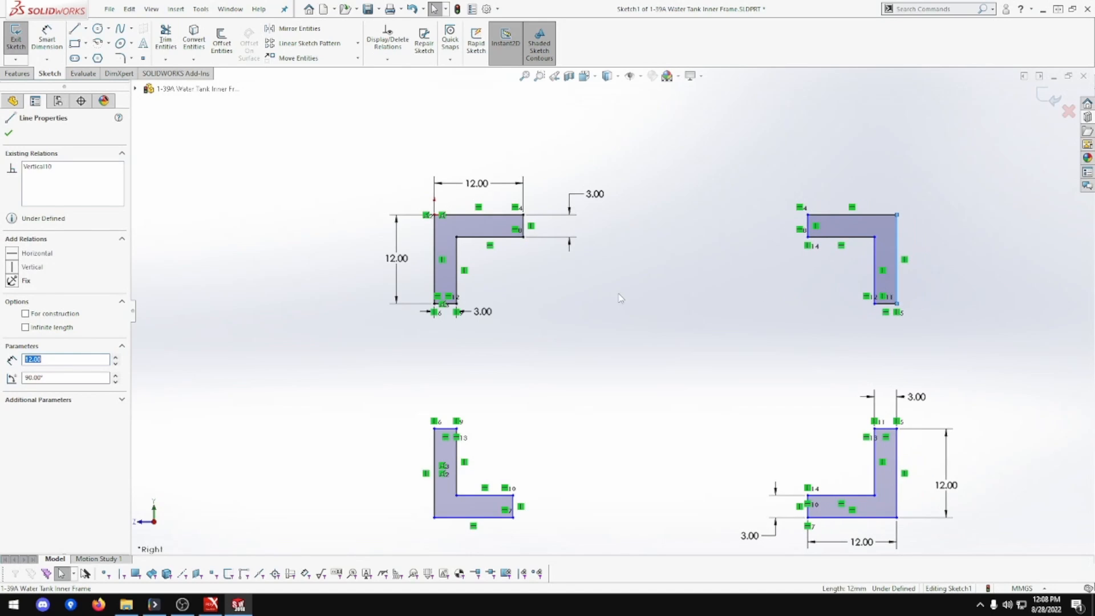
pyautogui.click(535, 254)
# Add a vertical relation between the inner end corners of the horizontal legs on the upper-left and lower-left profiles.
pyautogui.click(523, 237)
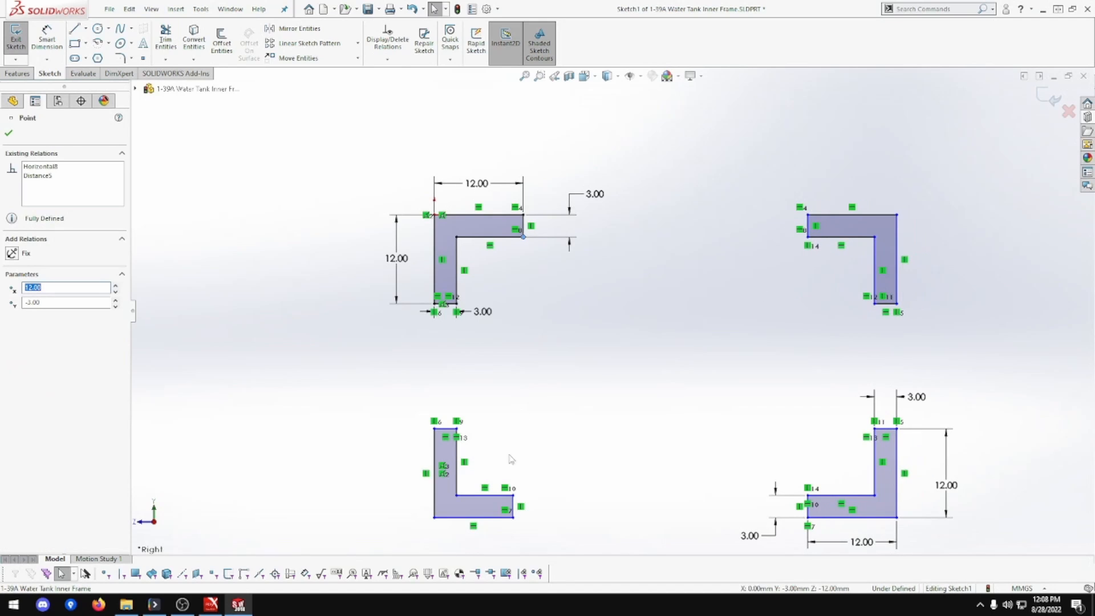
pyautogui.keyDown('ctrl'); pyautogui.click(513, 496); pyautogui.keyUp('ctrl')
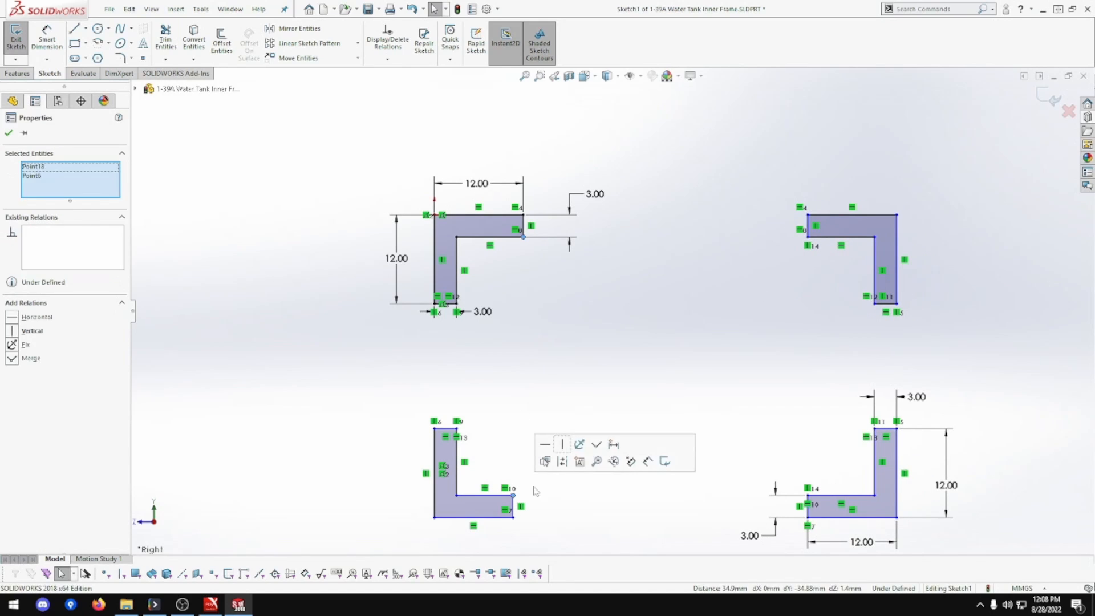
pyautogui.click(563, 445)
pyautogui.click(576, 391)
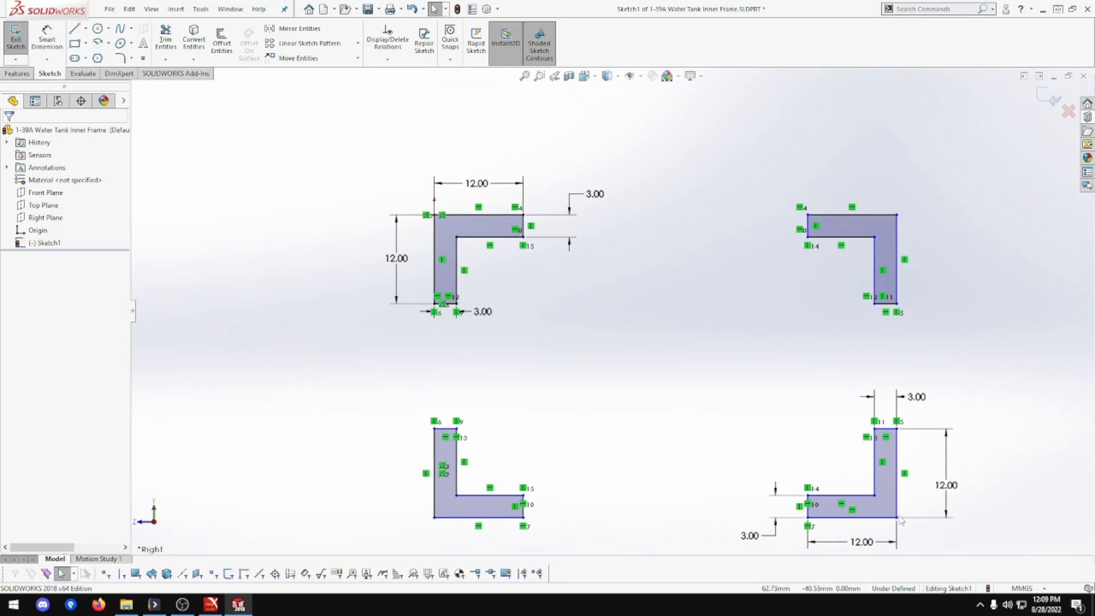
# Dimension the horizontal distance between the outer top corners of the two upper profiles to 300 mm.
pyautogui.click(47, 39)
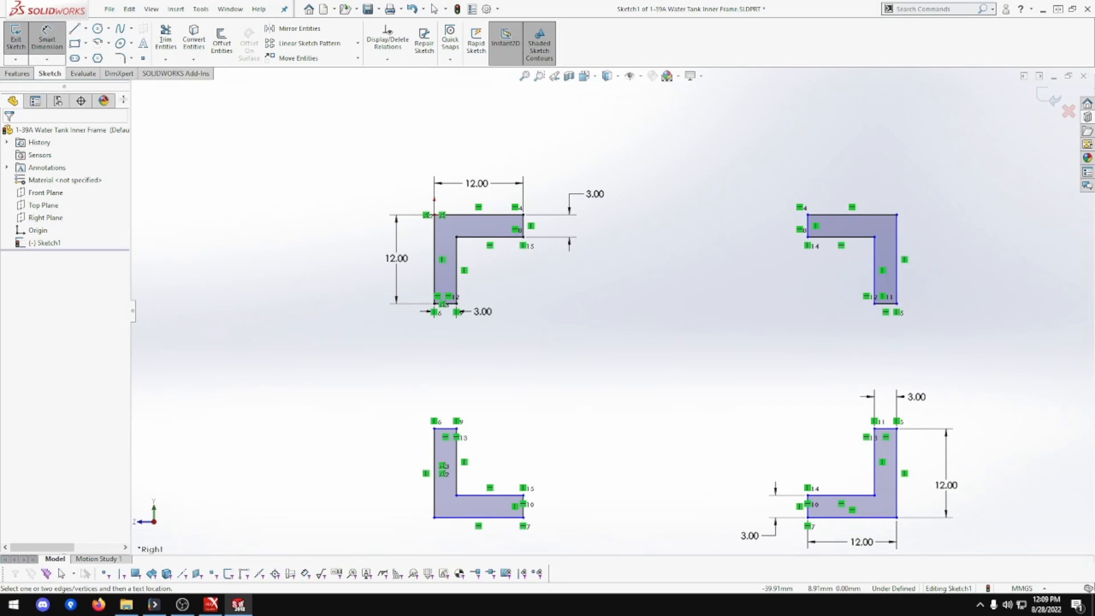
pyautogui.click(434, 215)
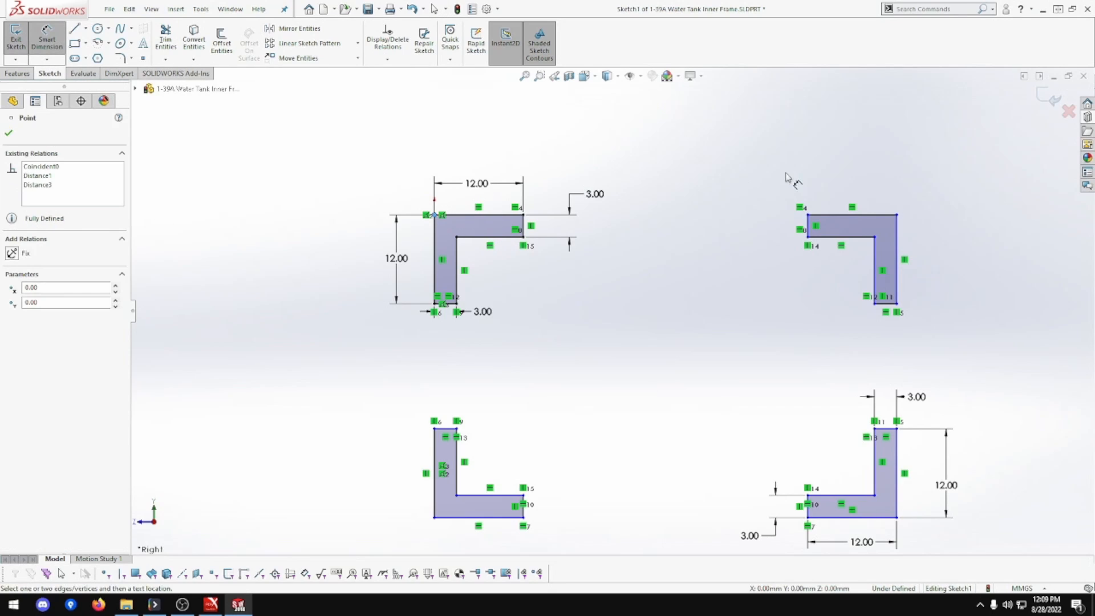
pyautogui.click(897, 215)
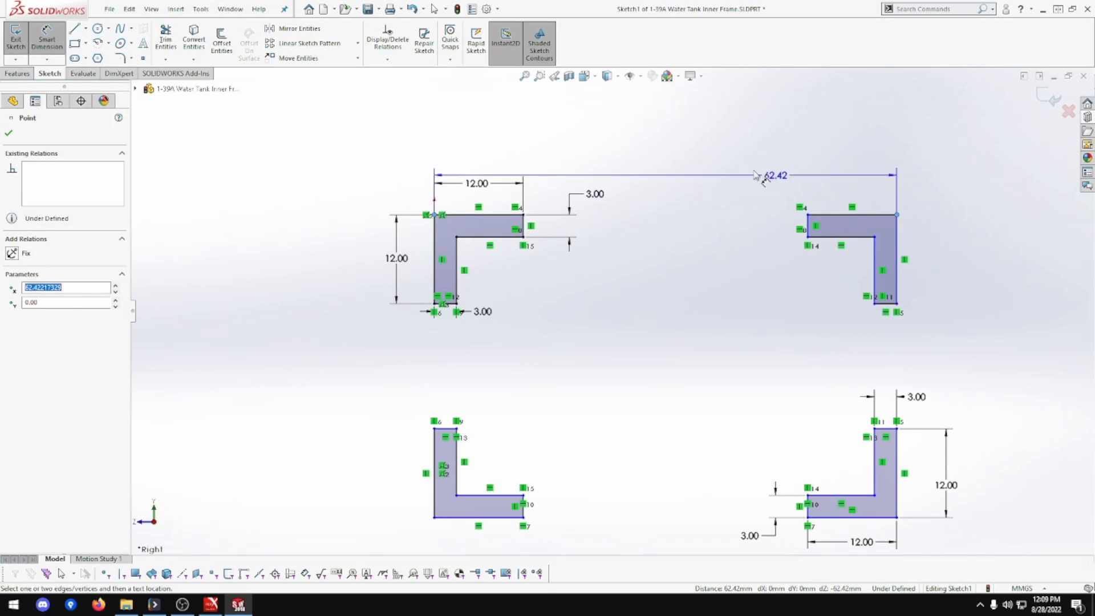
pyautogui.click(674, 149)
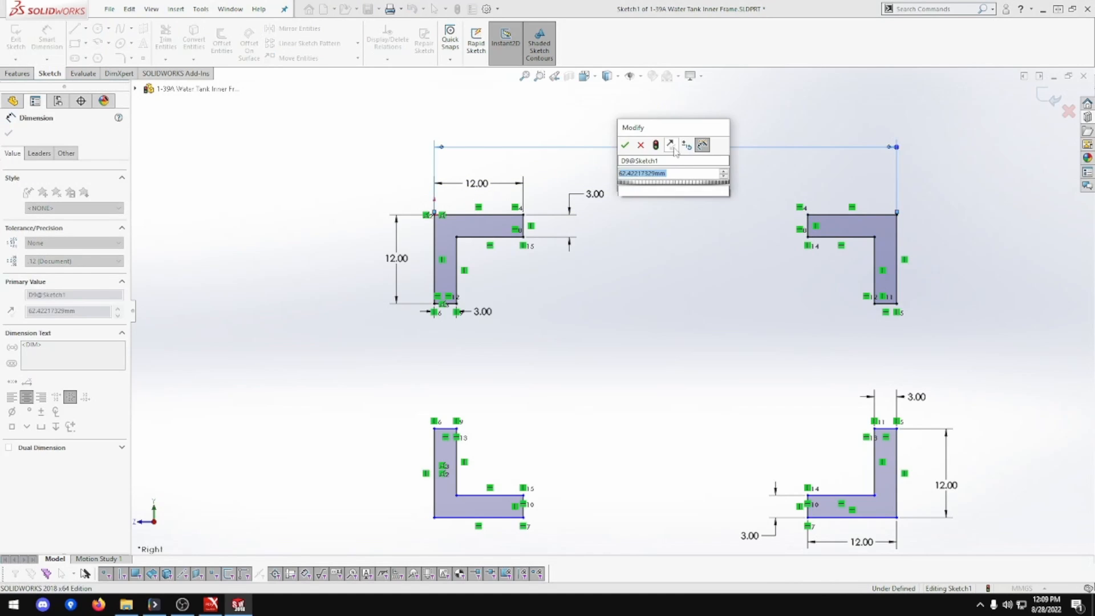
pyautogui.write('300')
pyautogui.press('Return')
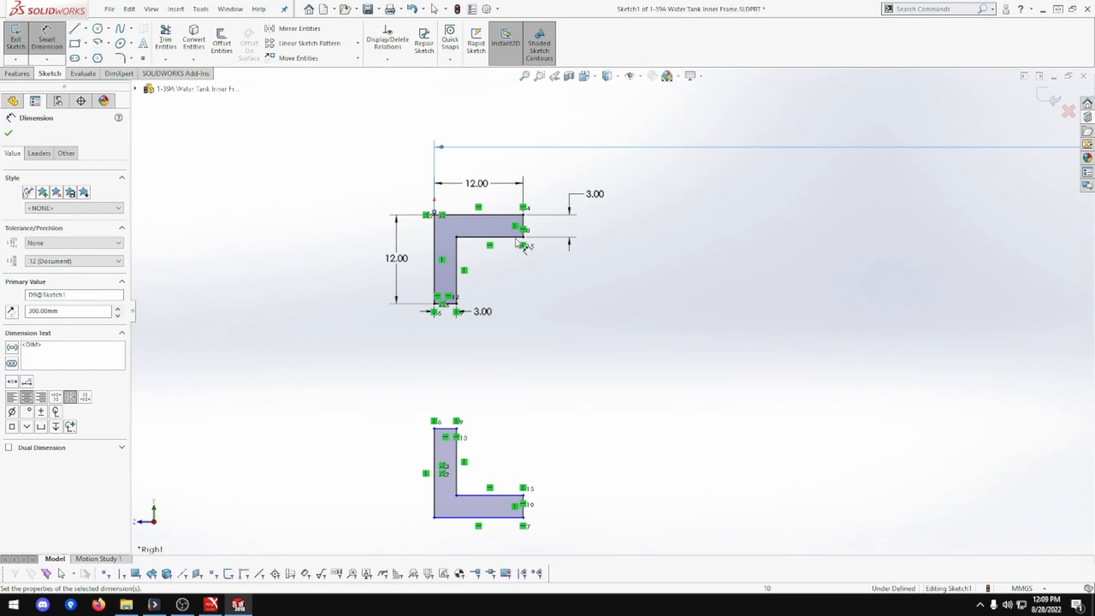
pyautogui.click(435, 216)
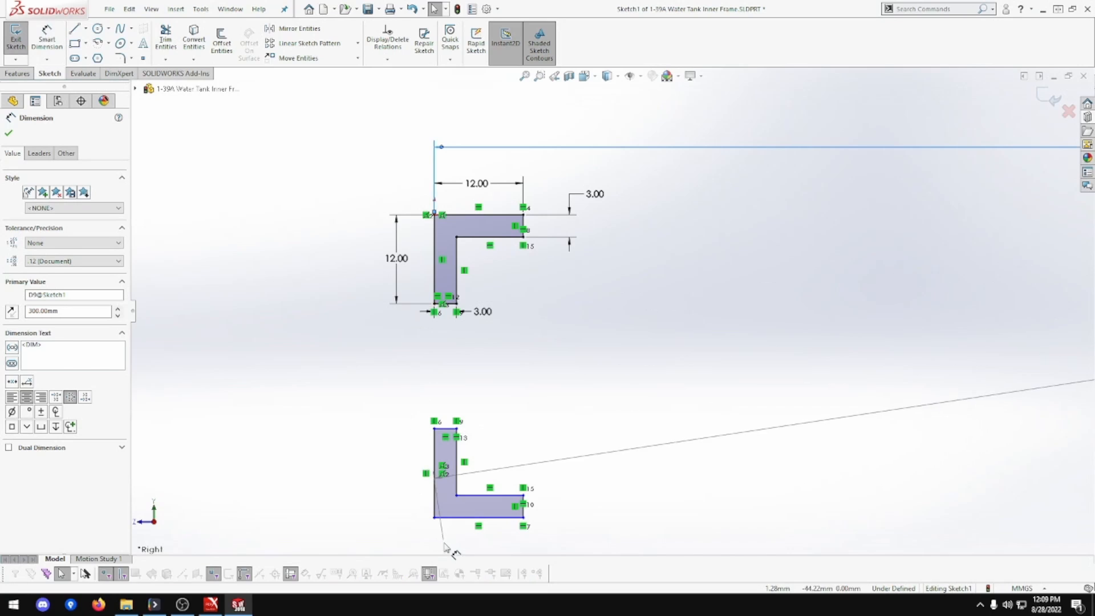
pyautogui.rightClick(514, 399)
pyautogui.press('Escape')
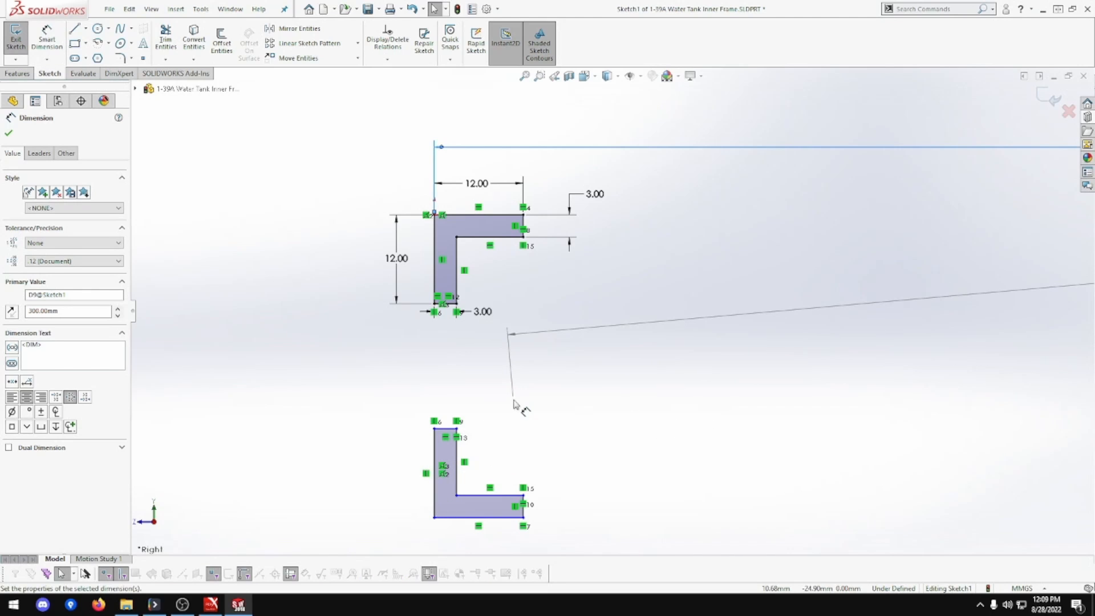
pyautogui.press('Escape')
# Dimension the vertical distance between the outer corners of the upper-left and lower-left profiles to 250 mm.
pyautogui.click(47, 40)
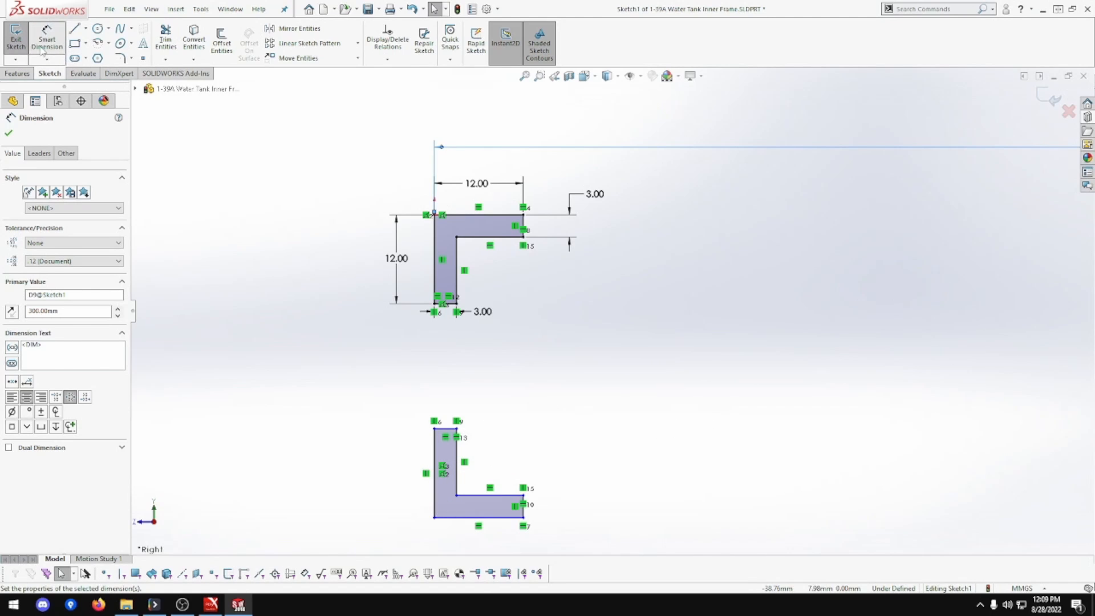
pyautogui.click(434, 517)
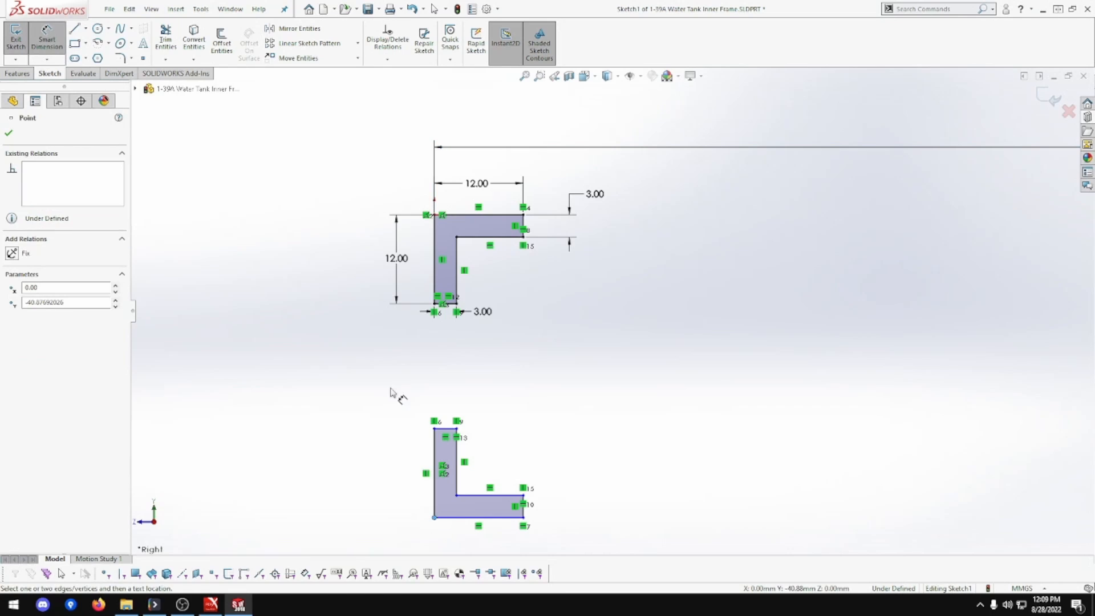
pyautogui.click(435, 214)
pyautogui.click(341, 386)
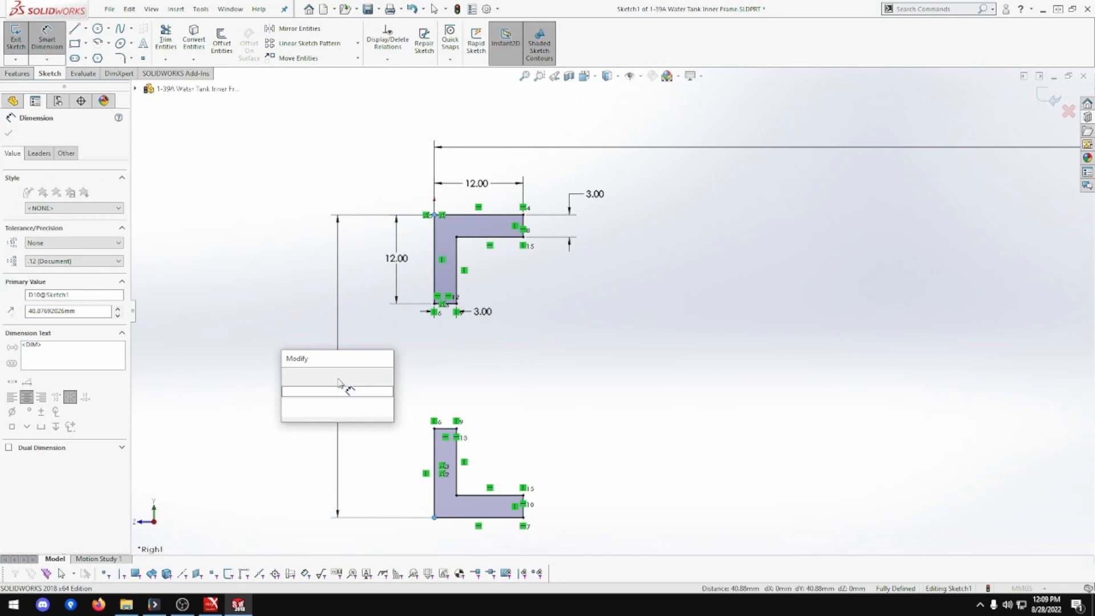
pyautogui.press('Return')
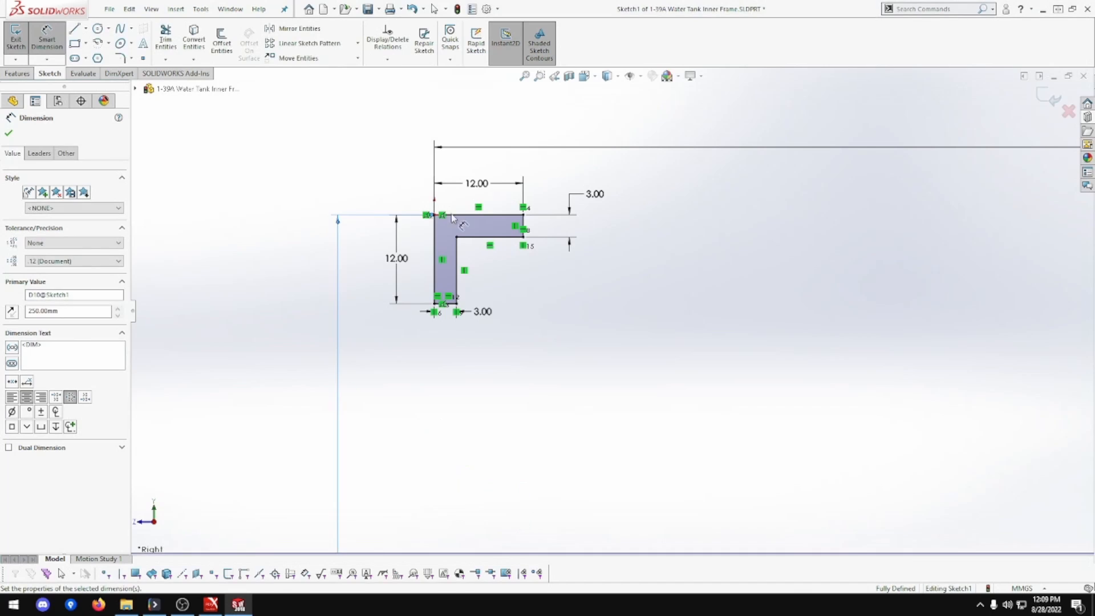
pyautogui.click(340, 135)
pyautogui.press('Escape')
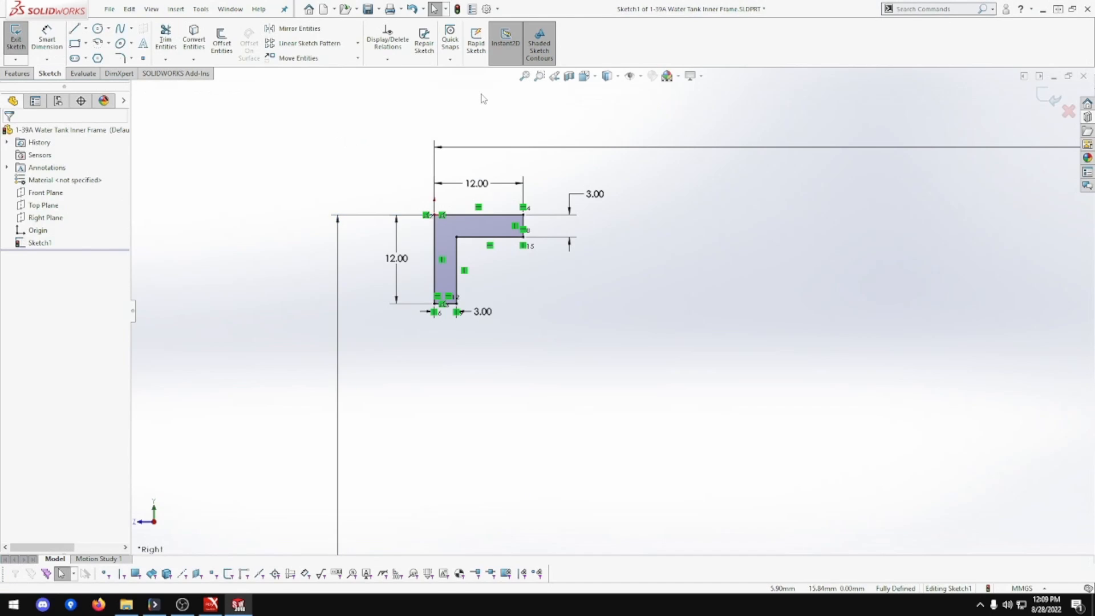
# Examine the whole sketch and each L-shaped corner profile up close to check dimensions and relations.
pyautogui.click(524, 76)
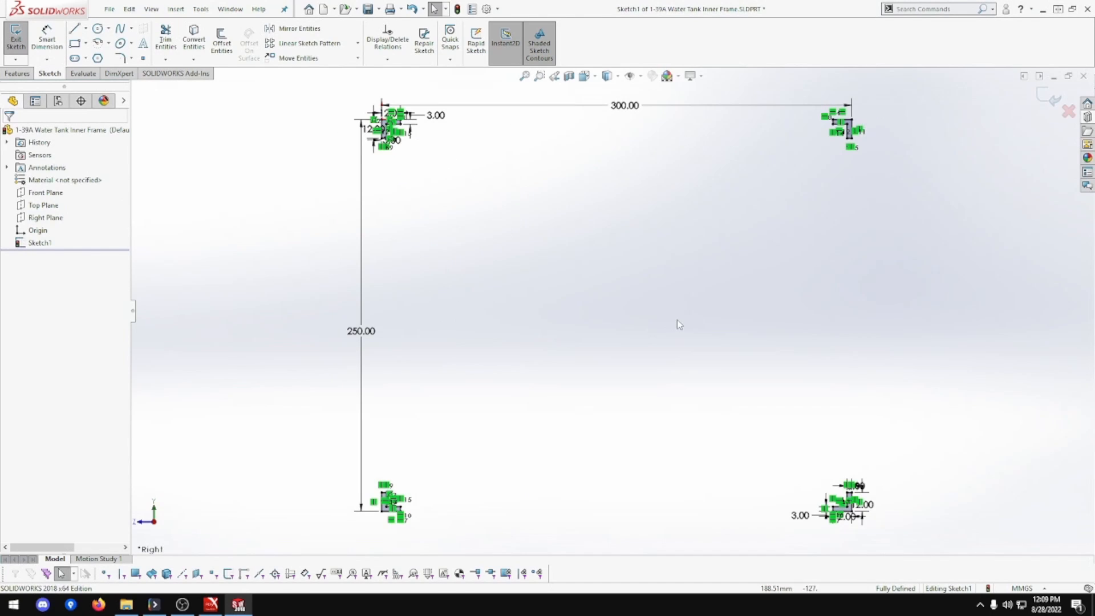
pyautogui.scroll(3, 392, 524)
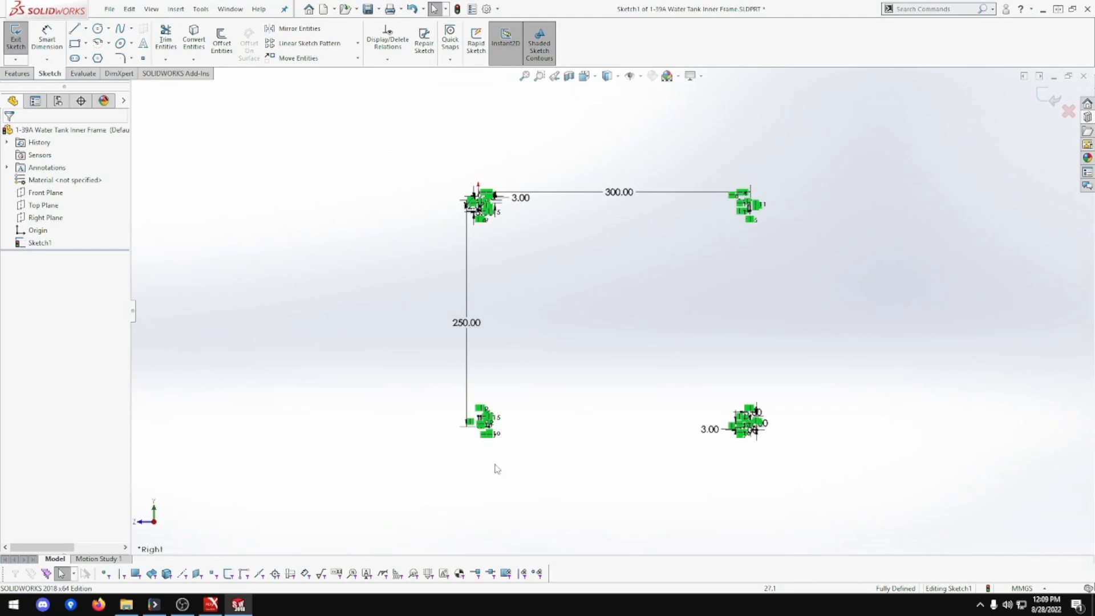
pyautogui.scroll(-10, 497, 468)
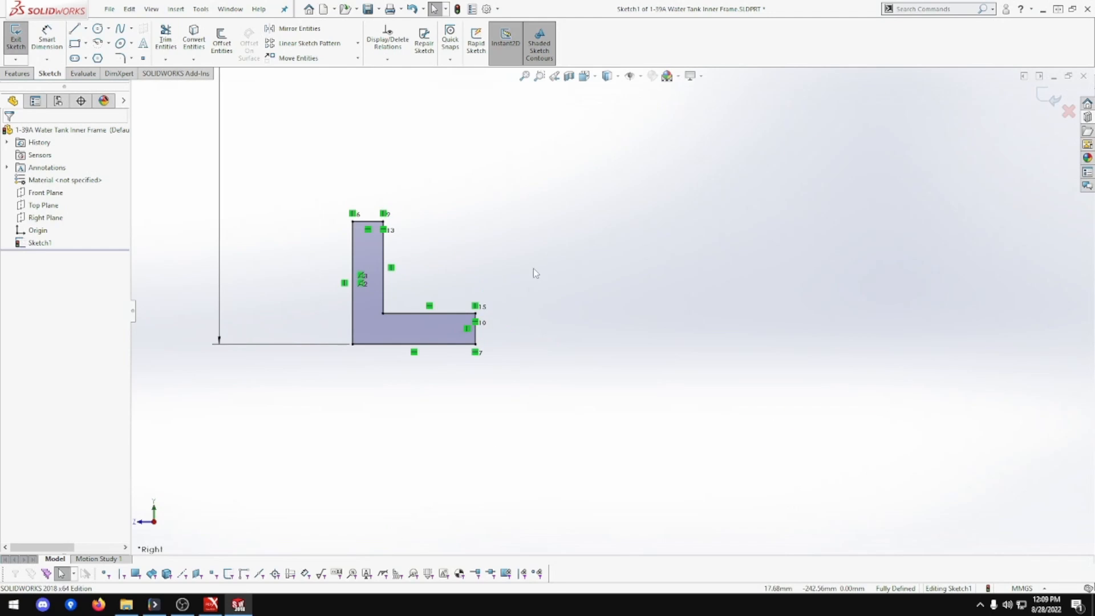
pyautogui.scroll(5, 545, 272)
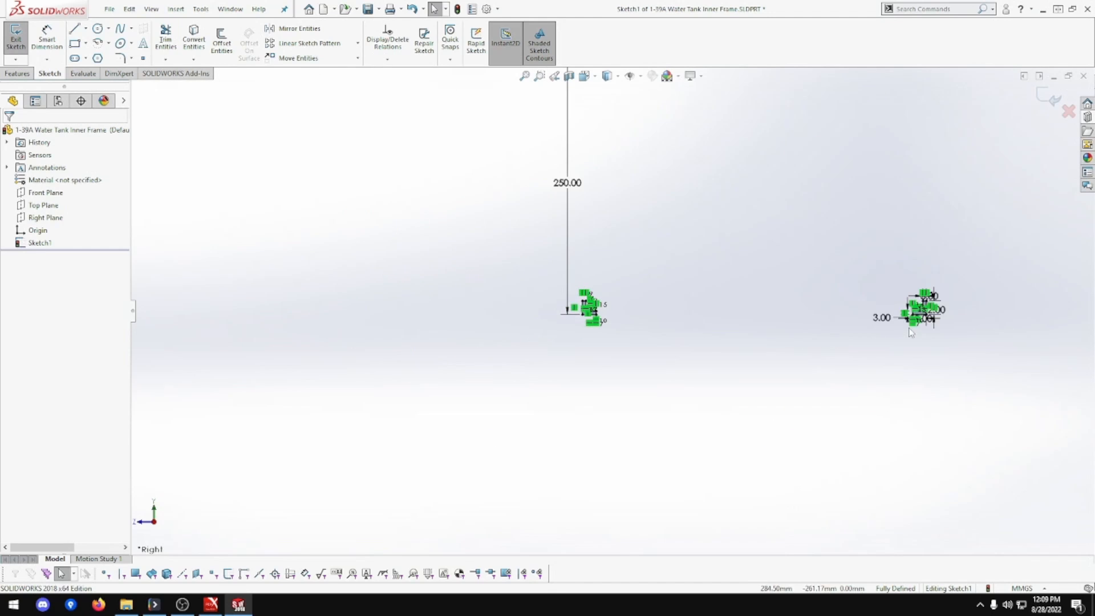
pyautogui.scroll(-2, 945, 322)
pyautogui.scroll(-2, 833, 298)
pyautogui.scroll(4, 753, 286)
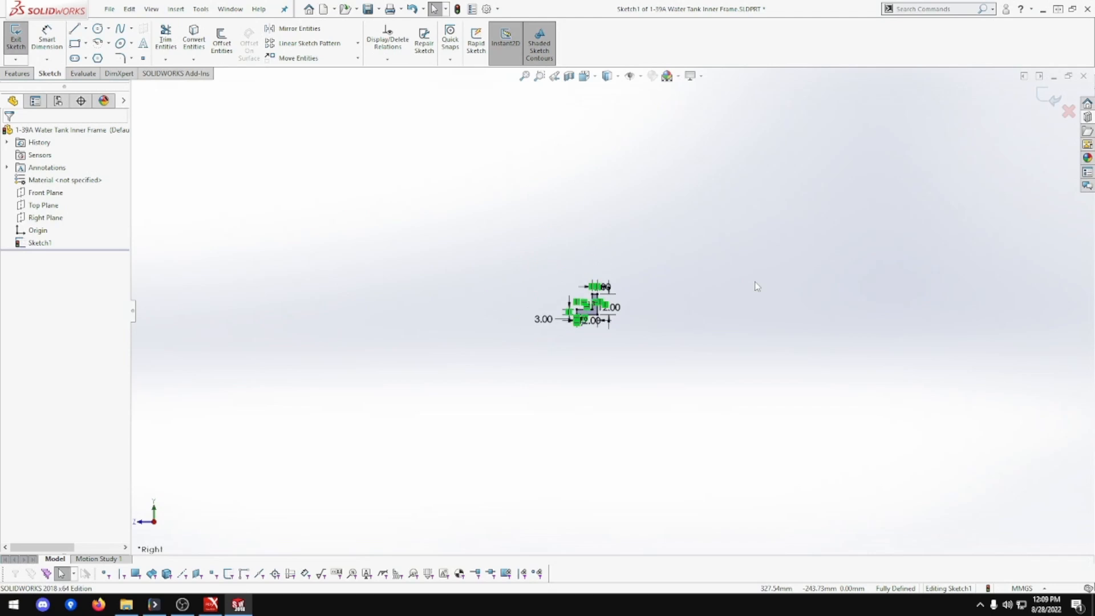
pyautogui.scroll(3, 699, 185)
pyautogui.scroll(-6, 665, 189)
pyautogui.scroll(-5, 452, 215)
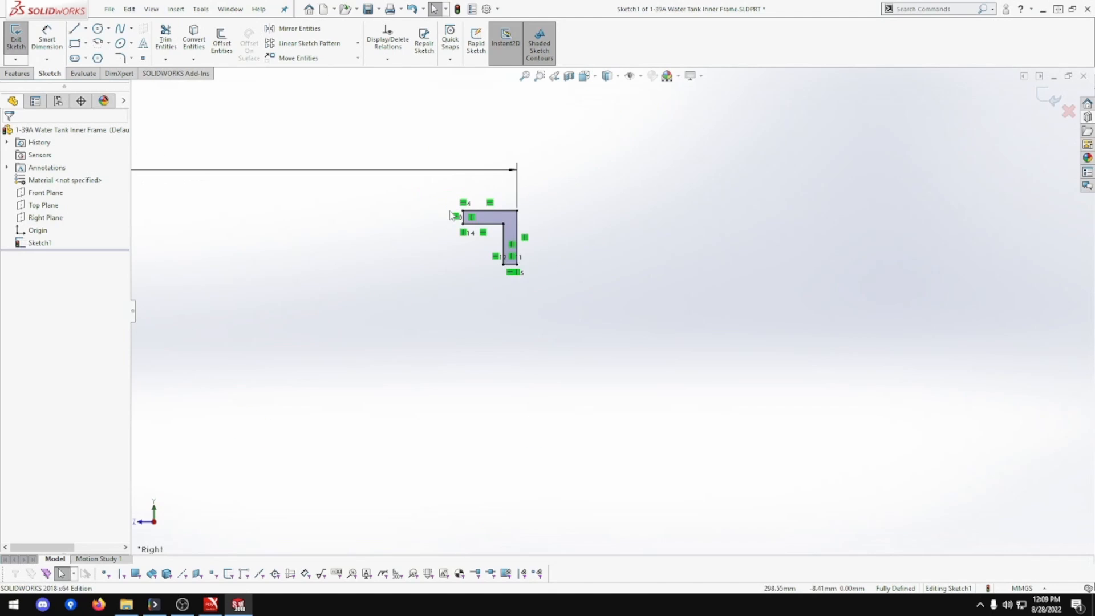
pyautogui.scroll(4, 513, 176)
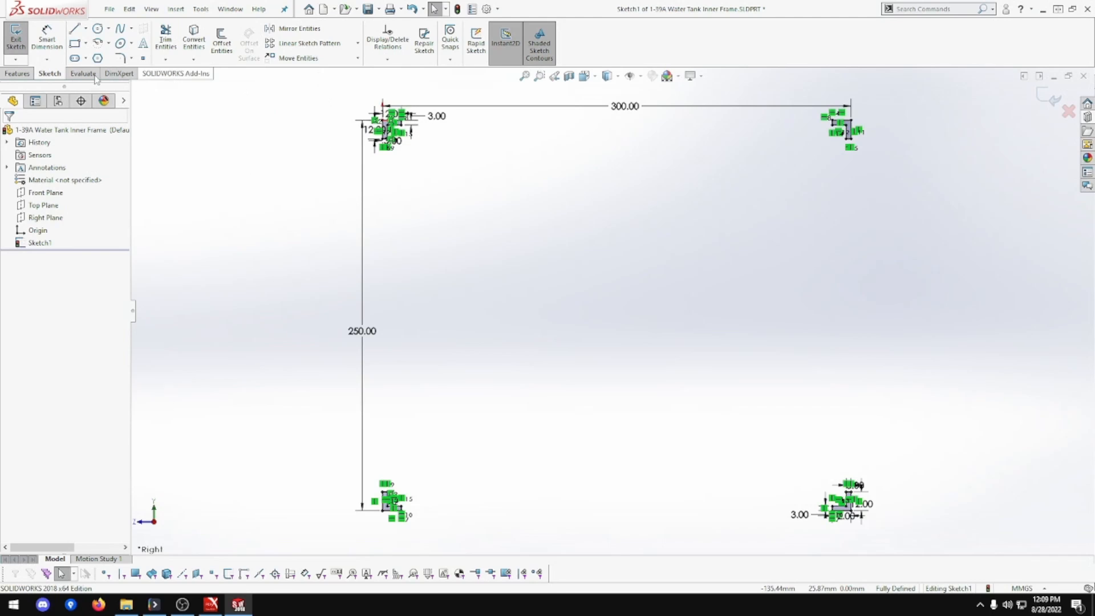
# Extrude the four L-shaped corner profiles 585 mm with the Mid Plane end condition.
pyautogui.click(23, 75)
pyautogui.click(23, 51)
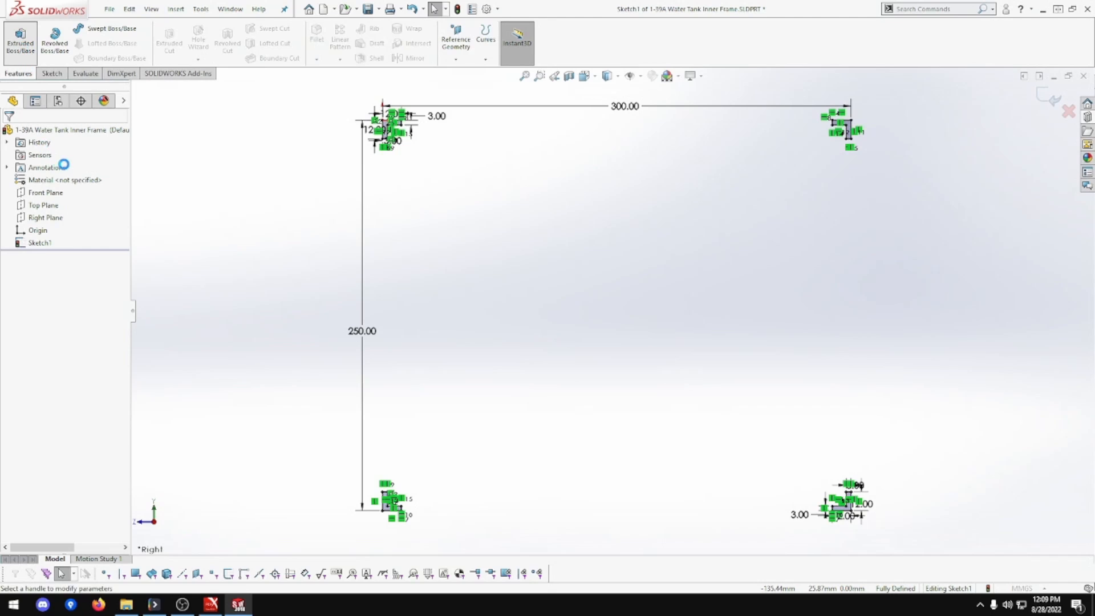
pyautogui.click(71, 202)
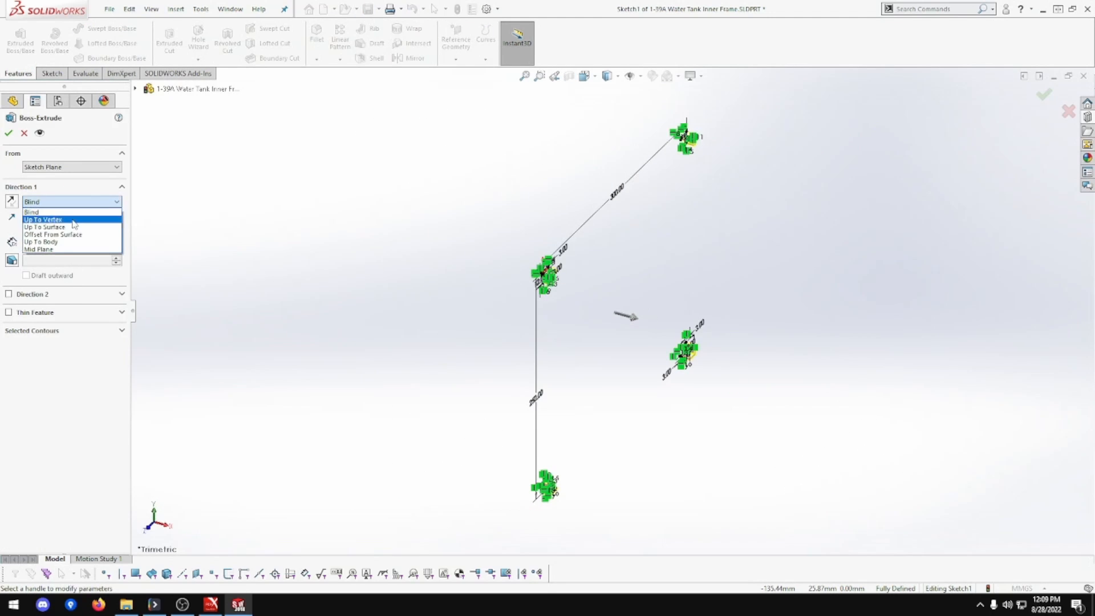
pyautogui.click(69, 249)
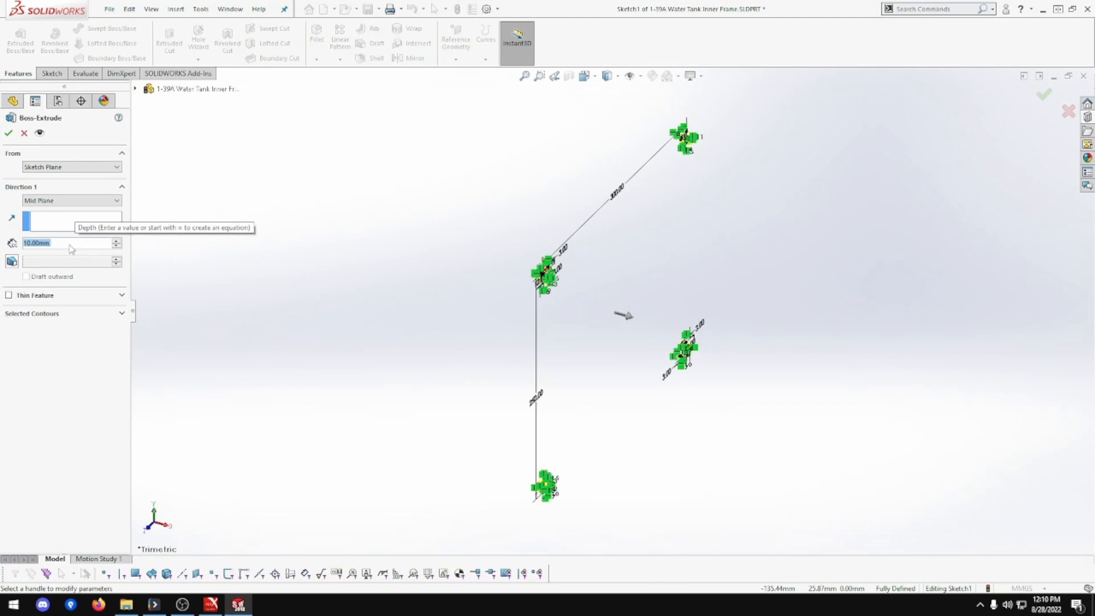
pyautogui.write('585')
pyautogui.press('Return')
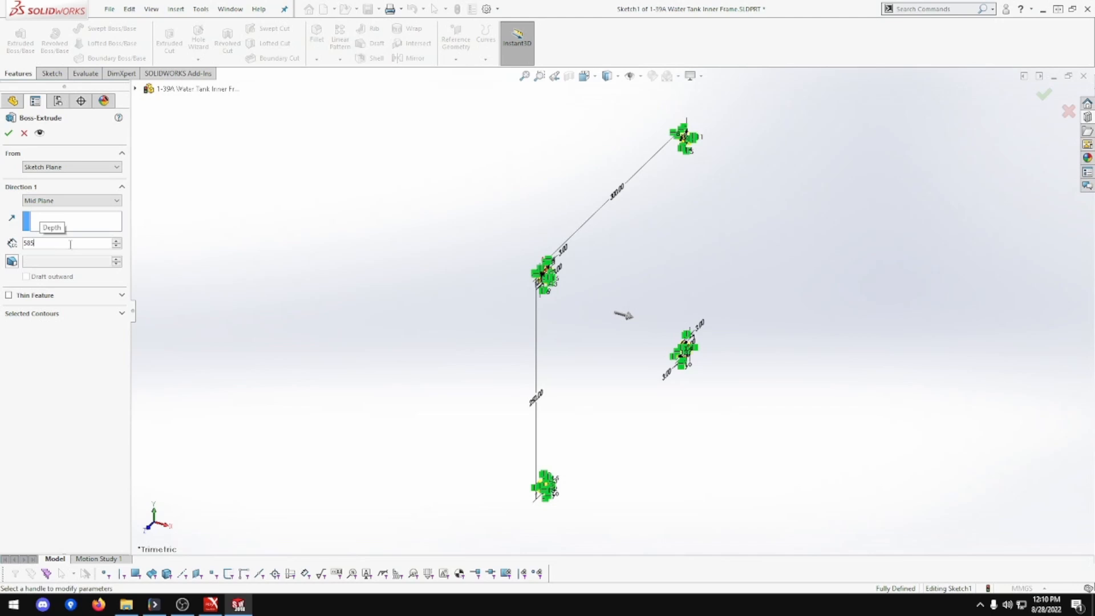
pyautogui.click(8, 133)
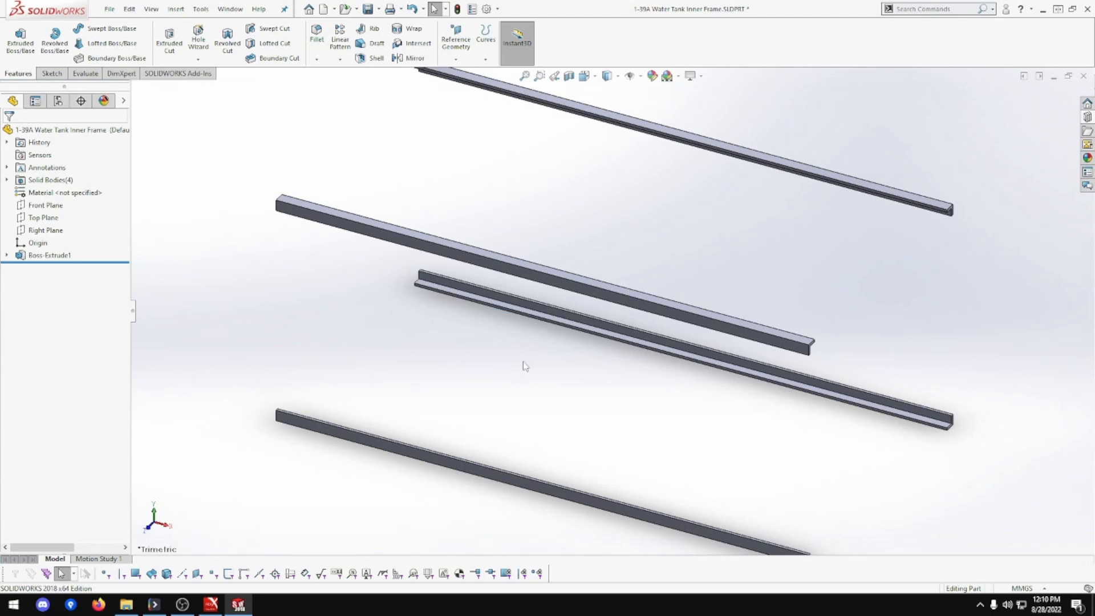
# View the outer face of the front upper angle bar straight on and start a sketch on the Front Plane.
pyautogui.moveTo(523, 366); pyautogui.dragTo(562, 304, button='middle')
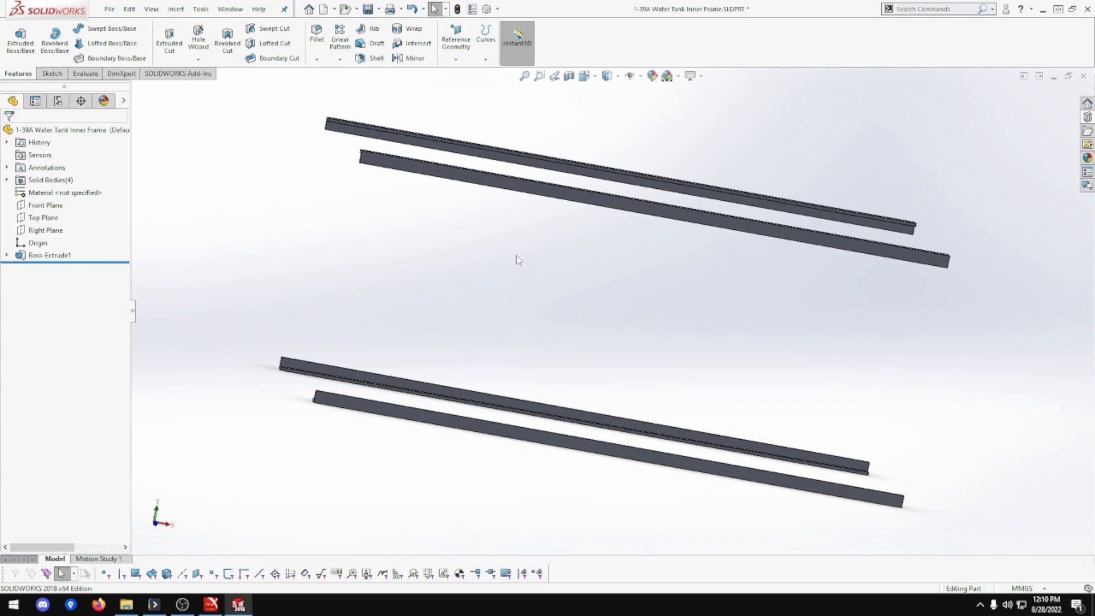
pyautogui.rightClick(527, 190)
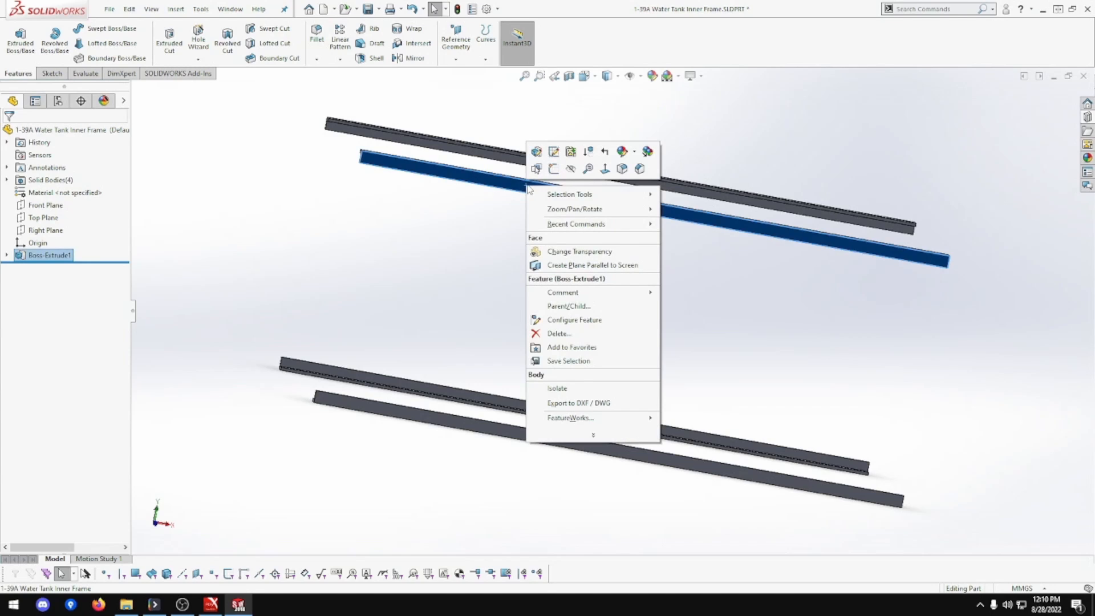
pyautogui.click(605, 168)
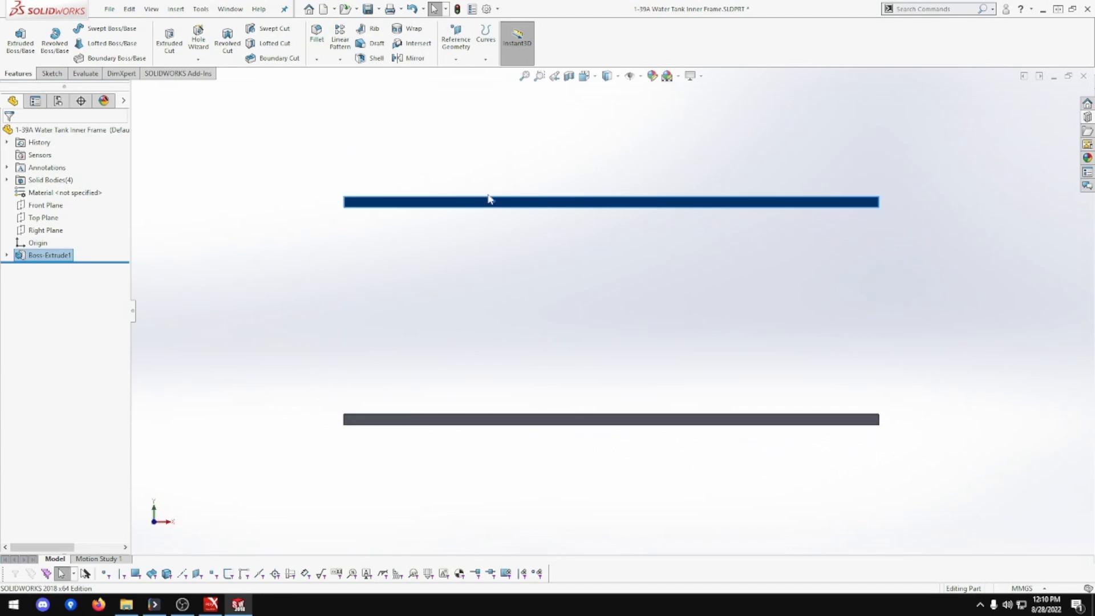
pyautogui.click(352, 245)
pyautogui.scroll(-3, 361, 238)
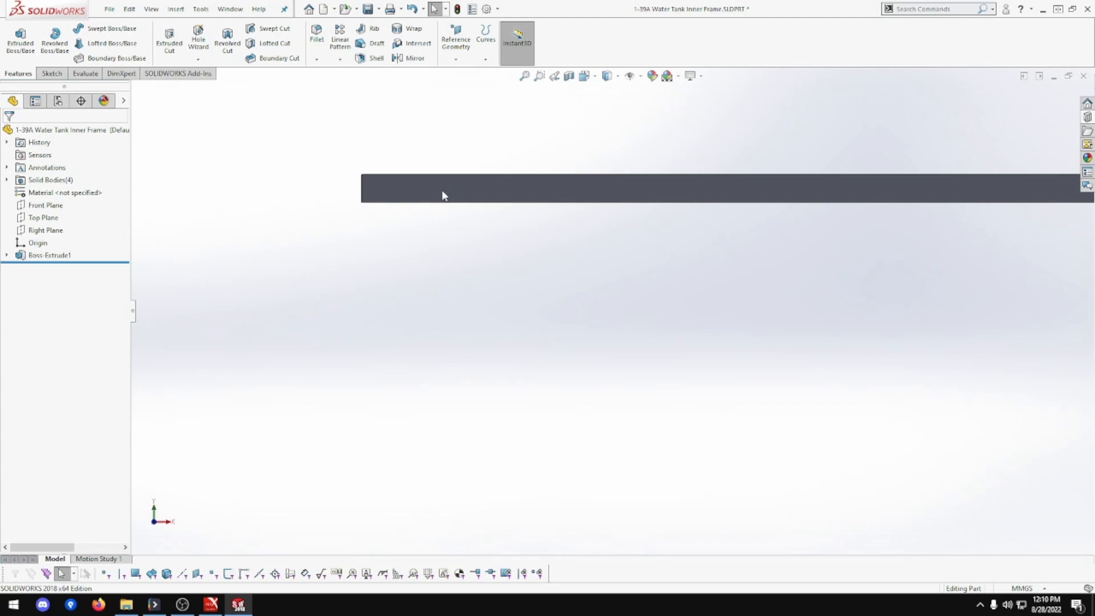
pyautogui.rightClick(55, 208)
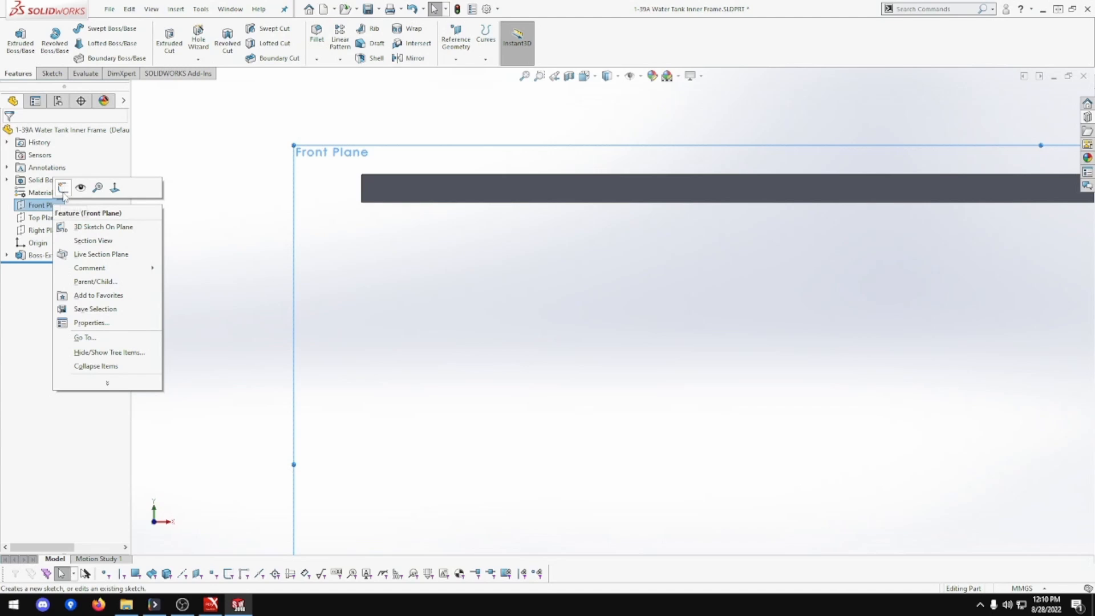
pyautogui.click(64, 187)
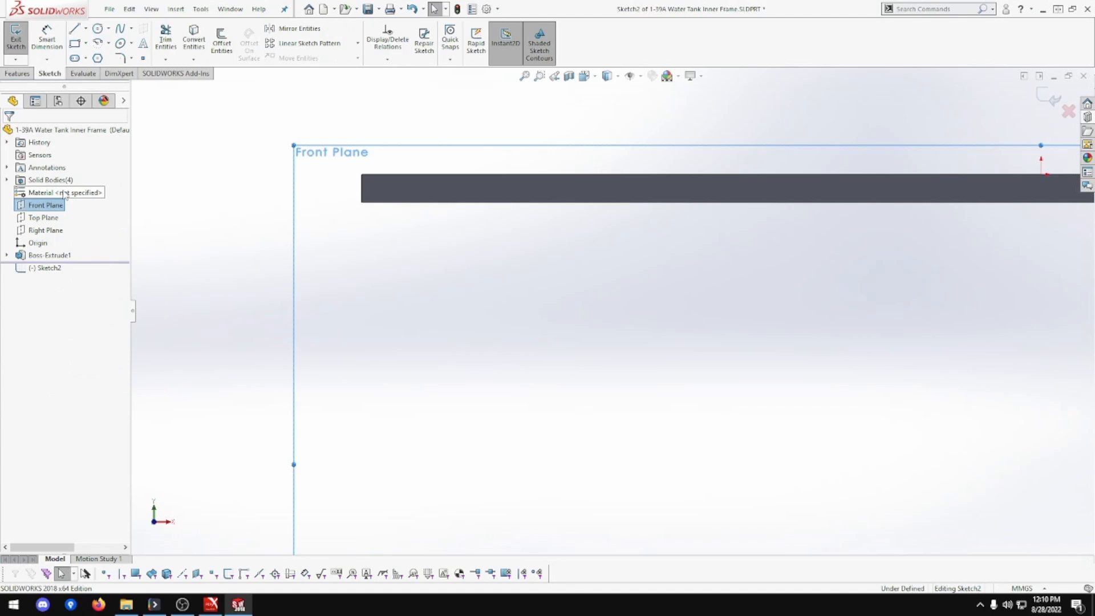
# Sketch a closed L-shaped profile about 19 mm wide below the upper bar's left end, with its corner at the upper left.
pyautogui.click(76, 29)
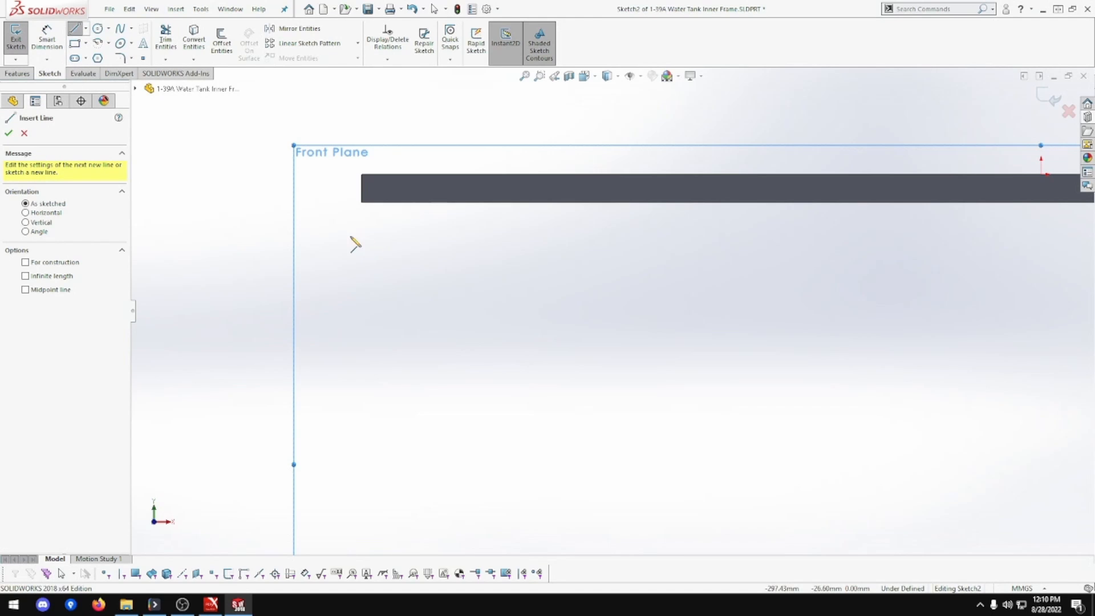
pyautogui.moveTo(381, 242); pyautogui.dragTo(381, 306)
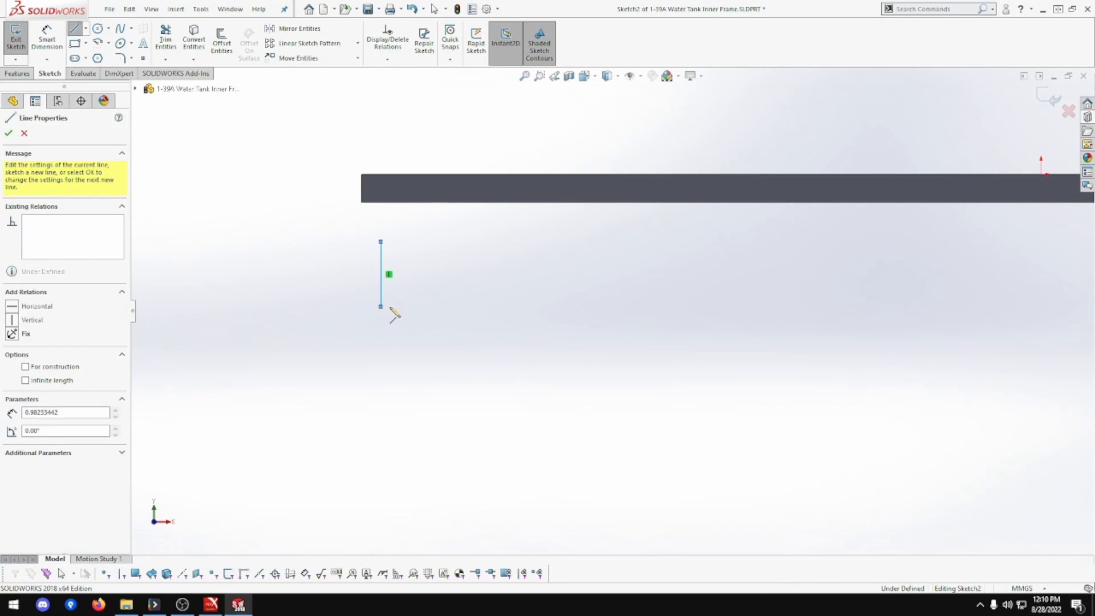
pyautogui.click(401, 306)
pyautogui.click(401, 262)
pyautogui.click(425, 261)
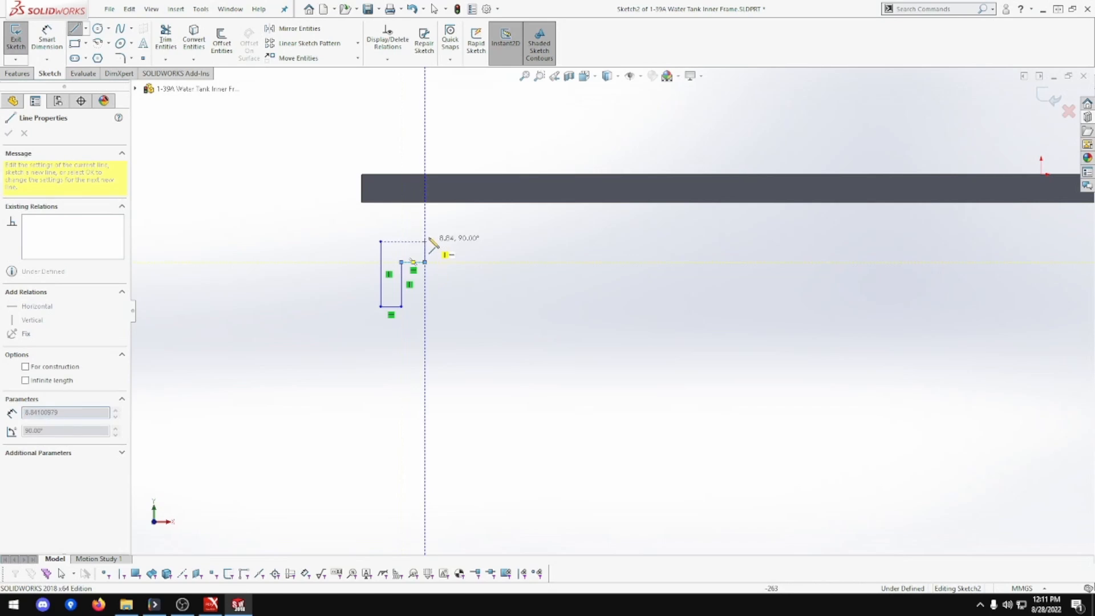
pyautogui.click(425, 236)
pyautogui.click(381, 242)
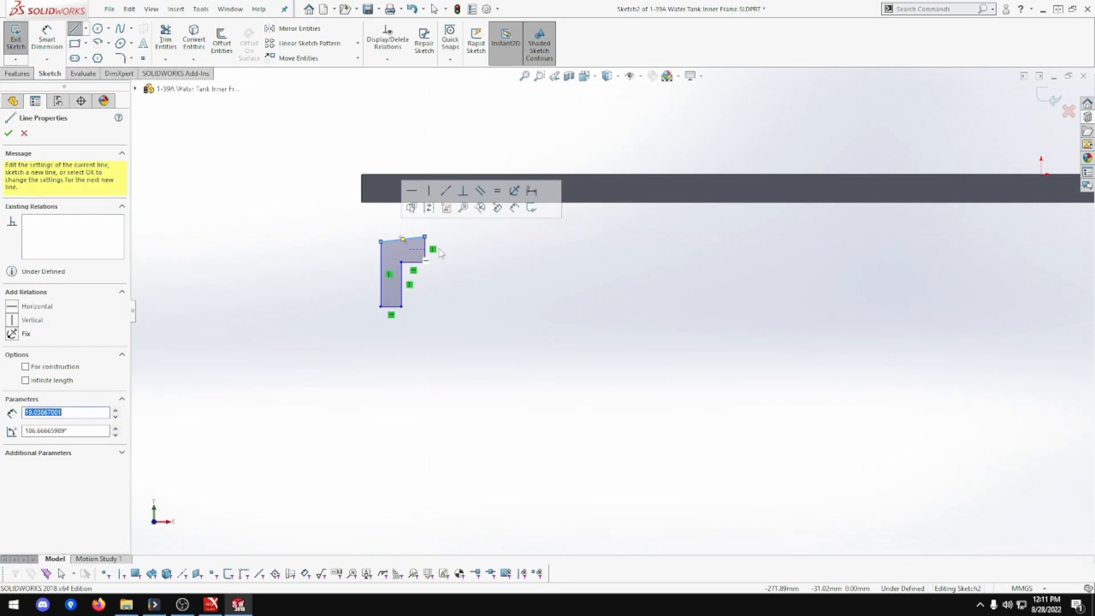
# Sketch a second, mirrored L-shaped profile beside the first, with its outer corner at the upper right.
pyautogui.click(494, 236)
pyautogui.click(493, 266)
pyautogui.click(521, 265)
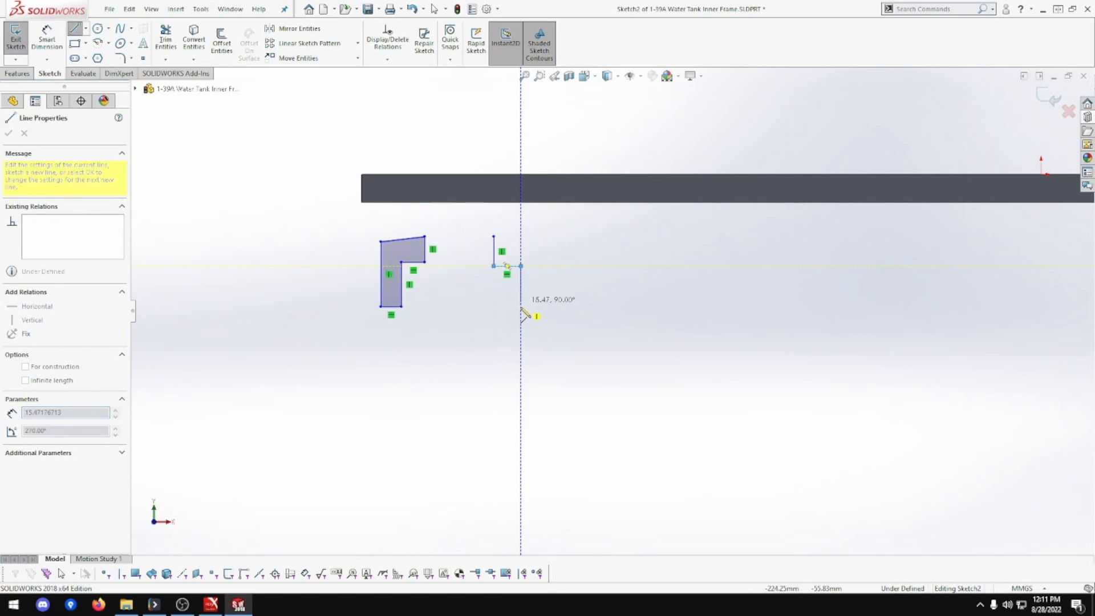
pyautogui.click(520, 313)
pyautogui.click(540, 313)
pyautogui.click(539, 236)
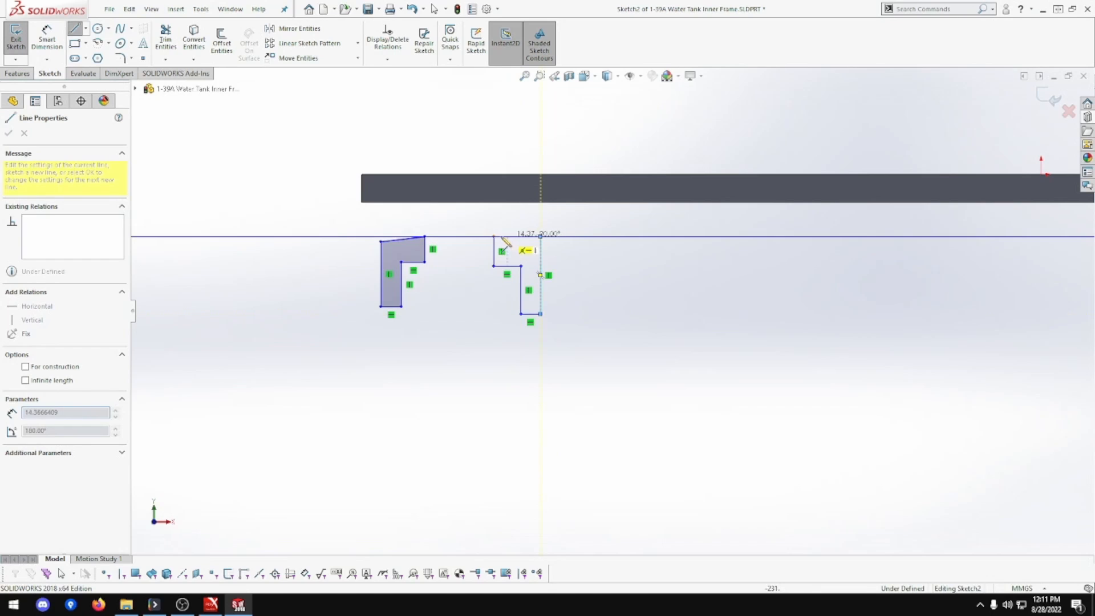
pyautogui.click(493, 236)
# Sketch a third L-shaped outline about 17 mm tall below the second profile, with its outer corner at the lower right.
pyautogui.click(530, 355)
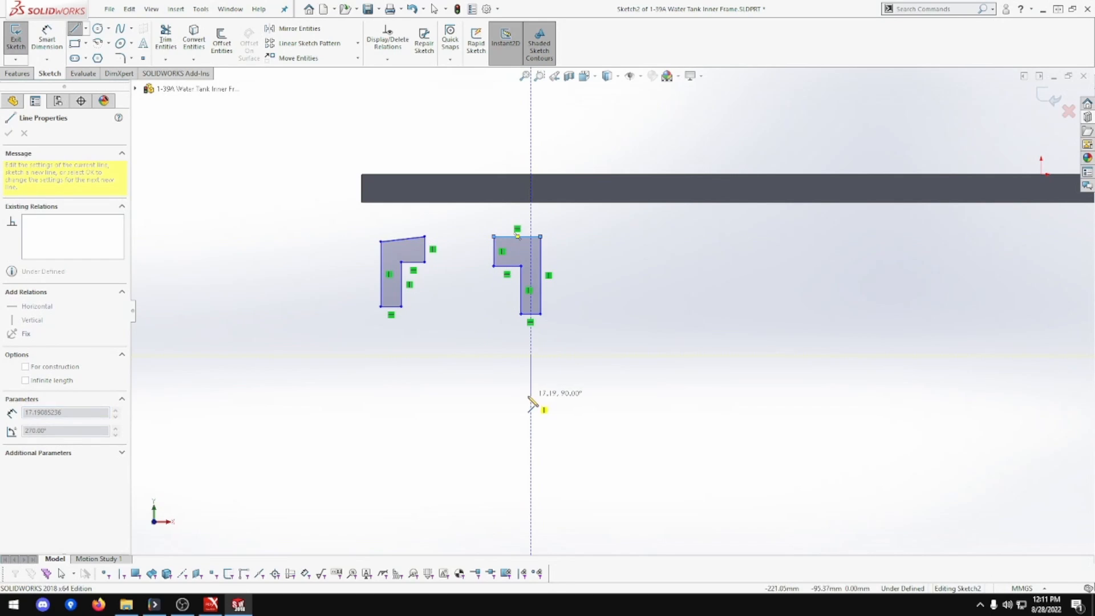
pyautogui.click(531, 395)
pyautogui.click(507, 395)
pyautogui.click(507, 376)
pyautogui.click(519, 376)
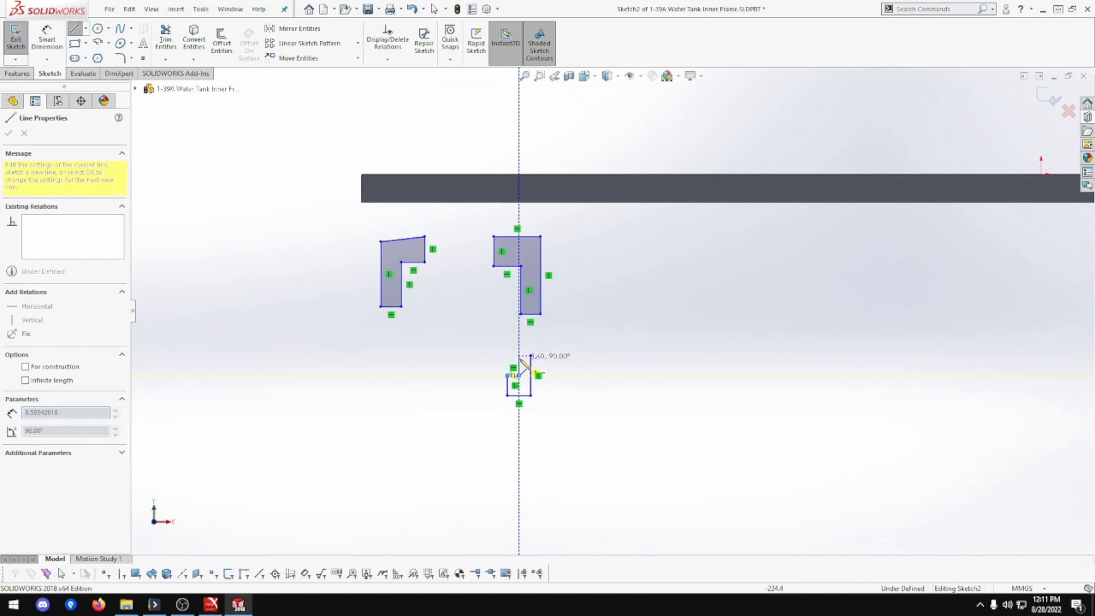
pyautogui.click(519, 356)
pyautogui.click(527, 356)
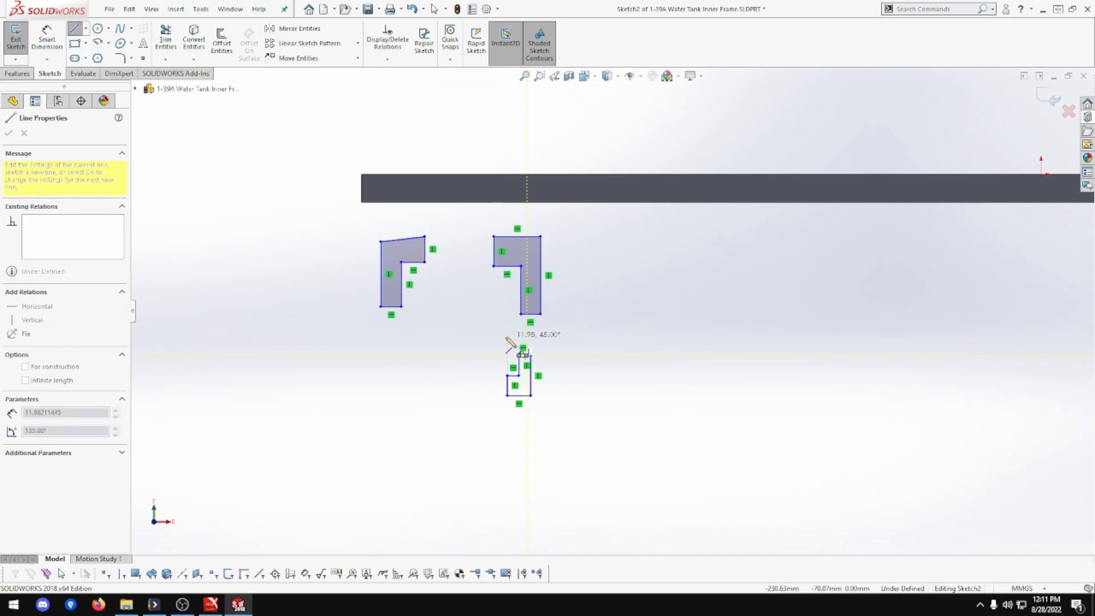
pyautogui.rightClick(536, 341)
pyautogui.click(561, 362)
pyautogui.press('Escape')
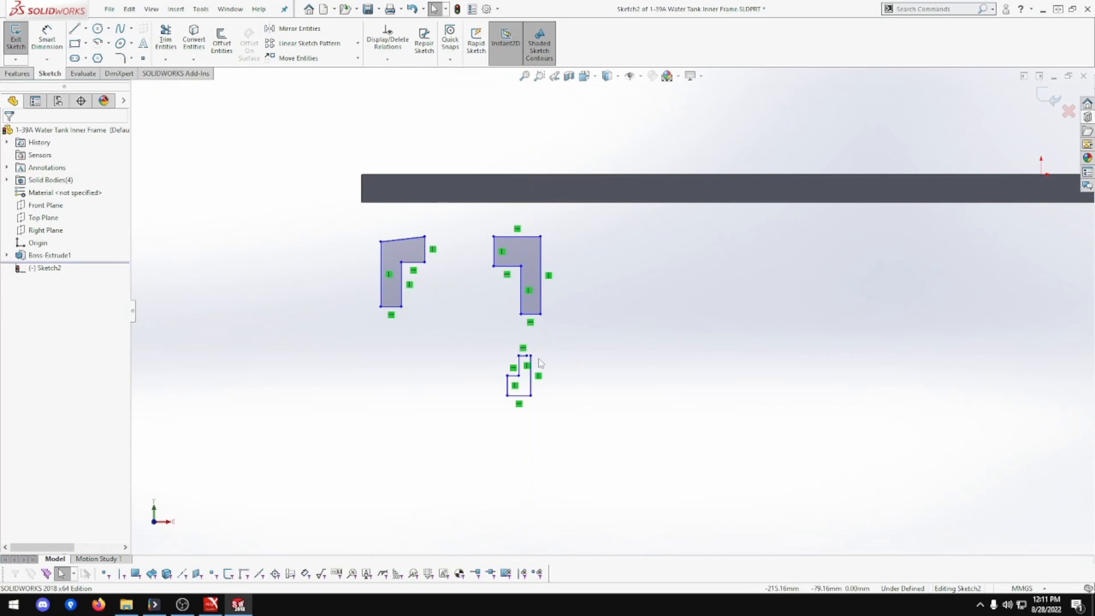
# Merge the two open endpoints at the top of the lower-right profile to close it.
pyautogui.click(530, 356)
pyautogui.keyDown('ctrl'); pyautogui.click(526, 355); pyautogui.keyUp('ctrl')
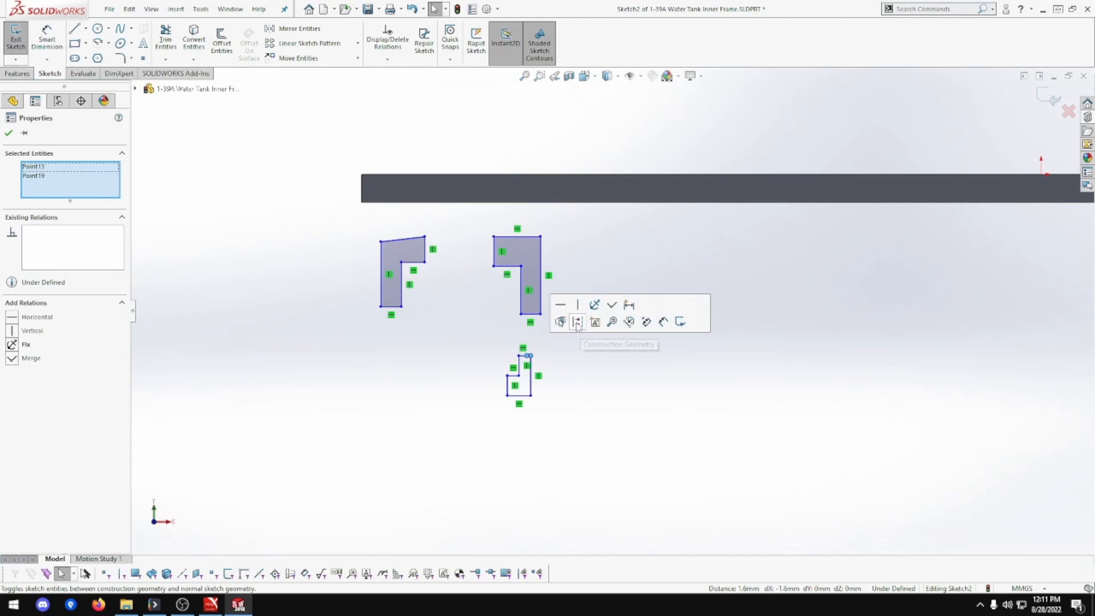
pyautogui.click(613, 306)
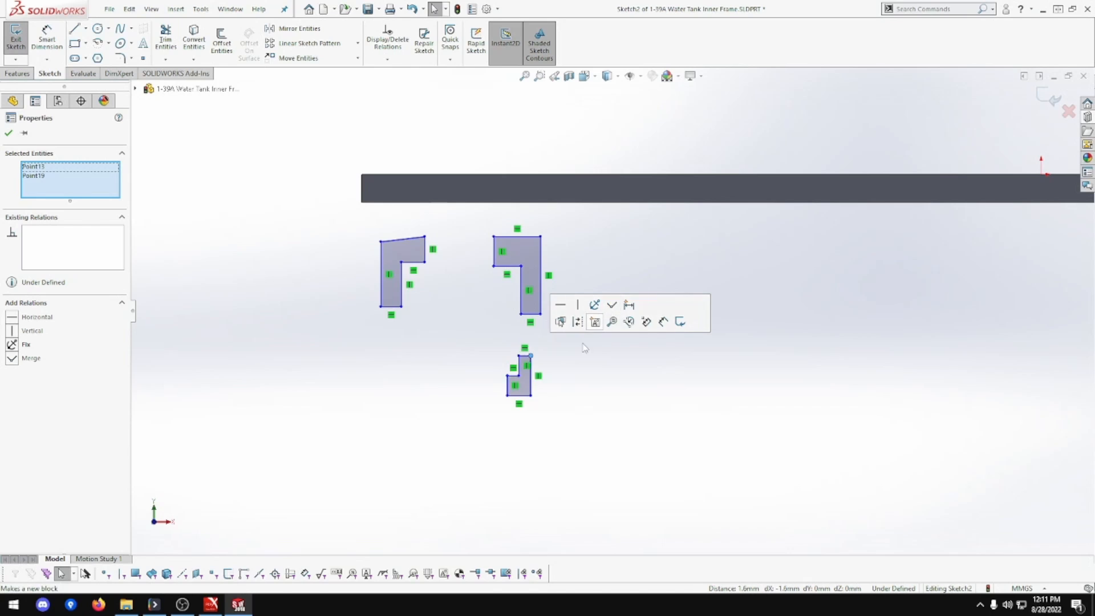
# Add a horizontal relation between the facing top corners of the two upper profiles and make the upper-left profile's slanted top edge horizontal.
pyautogui.click(425, 237)
pyautogui.keyDown('ctrl'); pyautogui.click(494, 237); pyautogui.keyUp('ctrl')
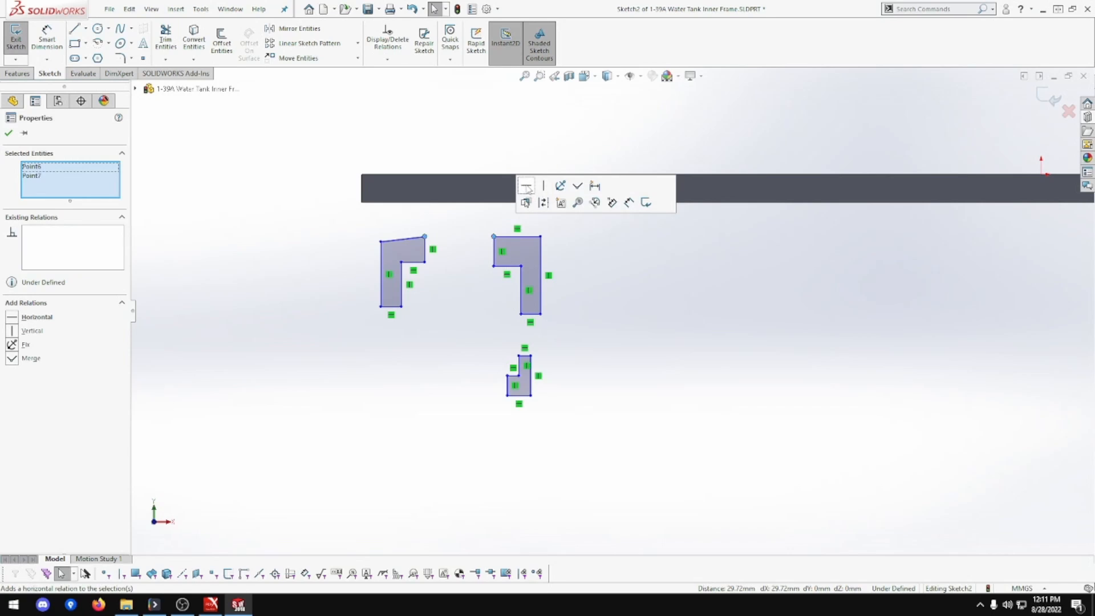
pyautogui.click(532, 237)
pyautogui.click(403, 243)
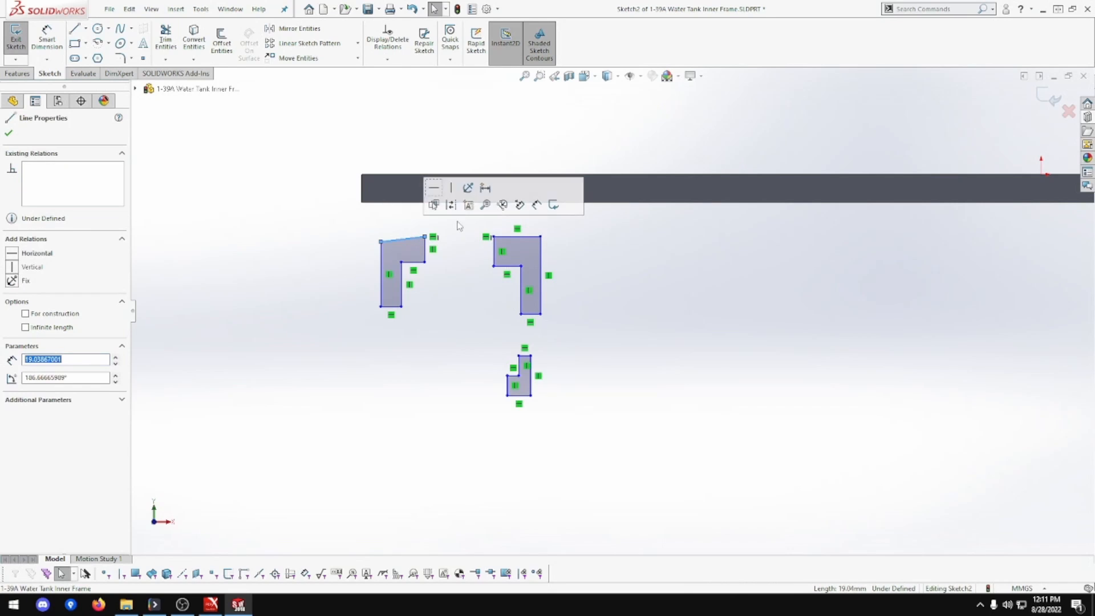
pyautogui.click(437, 204)
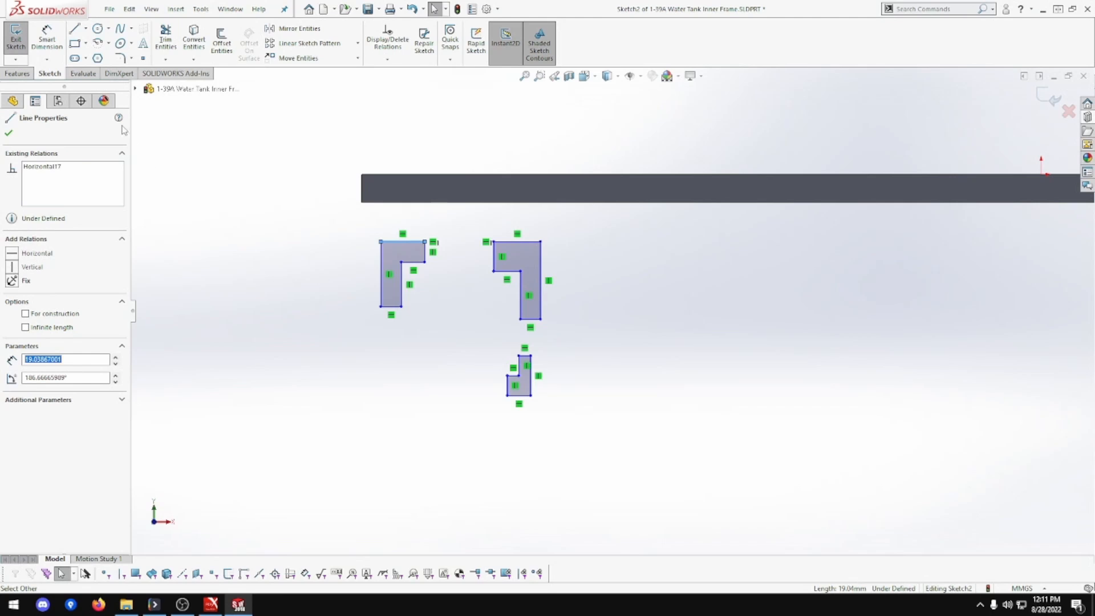
pyautogui.click(219, 185)
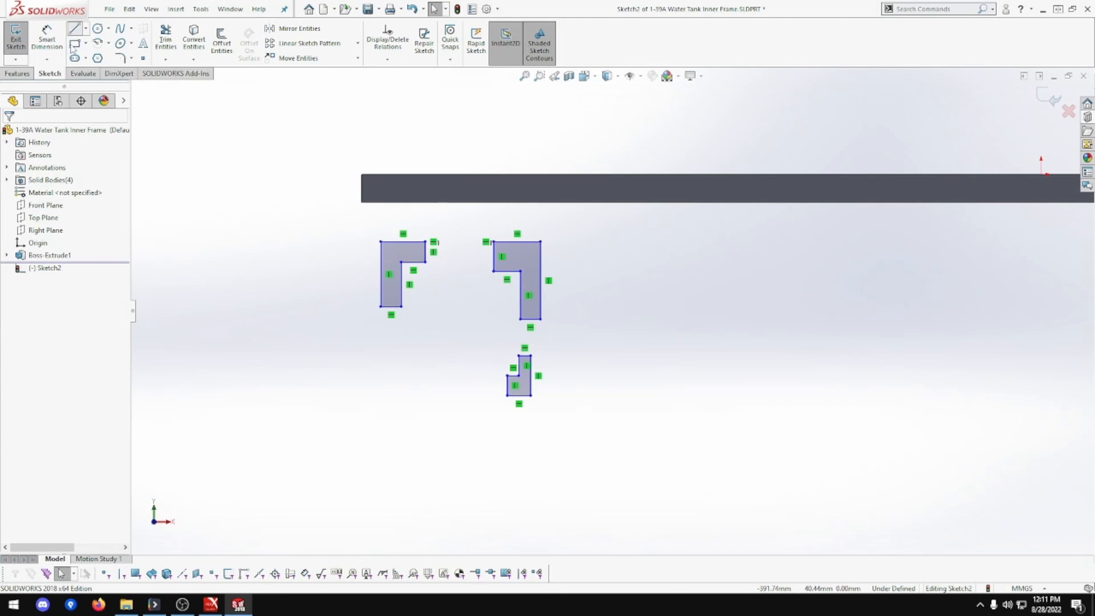
# Sketch a fourth L-shaped outline about 25 mm tall below the upper-left profile, with its outer corner at the lower left.
pyautogui.click(74, 28)
pyautogui.click(375, 348)
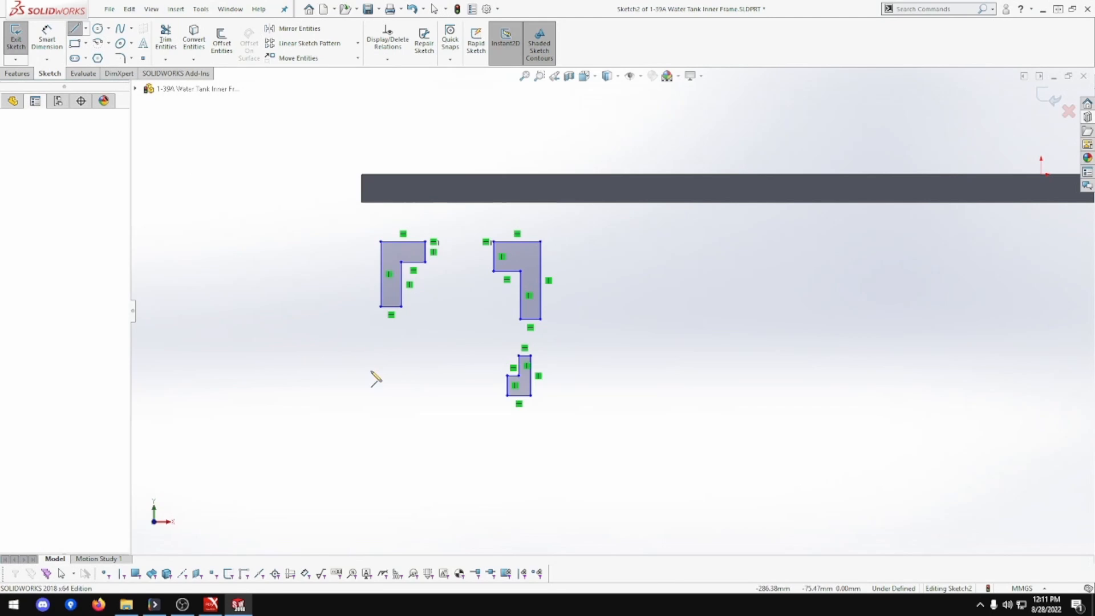
pyautogui.click(370, 406)
pyautogui.click(429, 406)
pyautogui.click(429, 386)
pyautogui.click(399, 386)
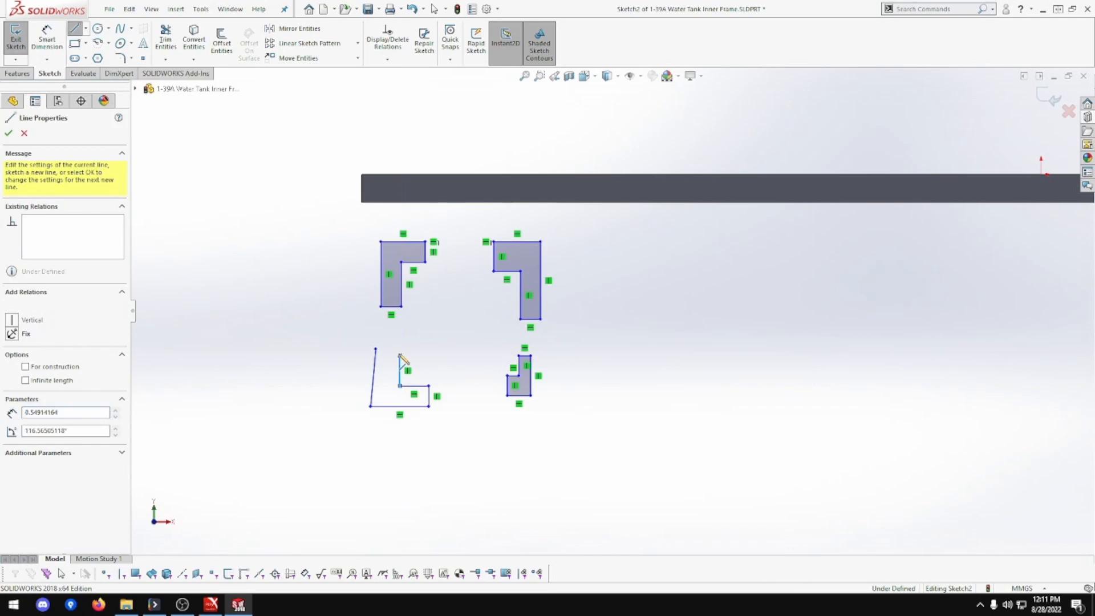
pyautogui.click(399, 355)
pyautogui.click(376, 349)
pyautogui.press('Escape')
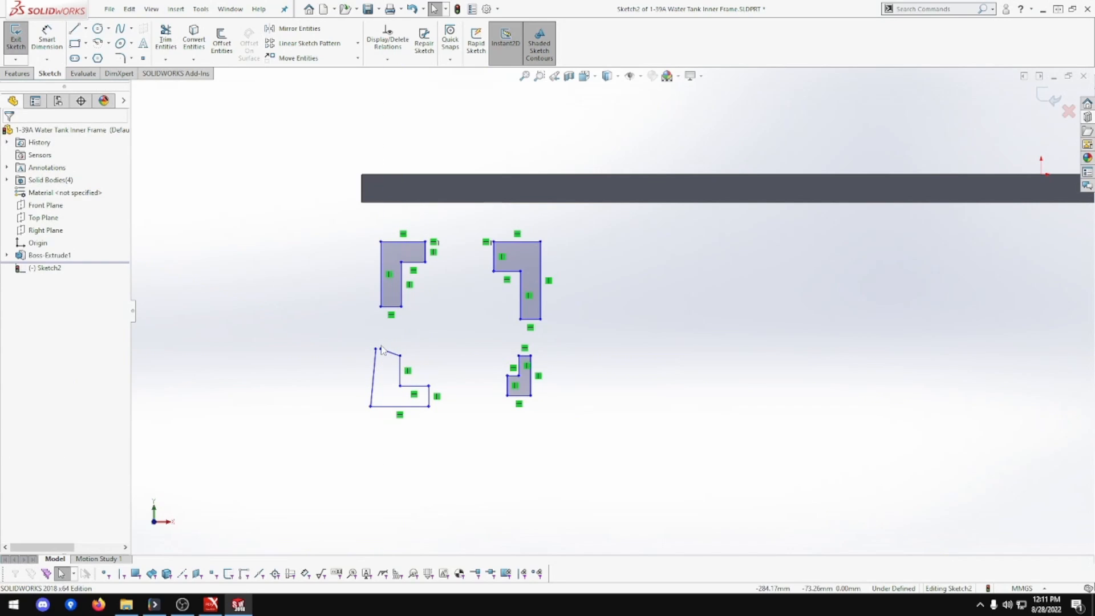
# Merge the two open endpoints at the top of the lower-left profile to close it.
pyautogui.click(381, 349)
pyautogui.keyDown('ctrl'); pyautogui.click(376, 348); pyautogui.keyUp('ctrl')
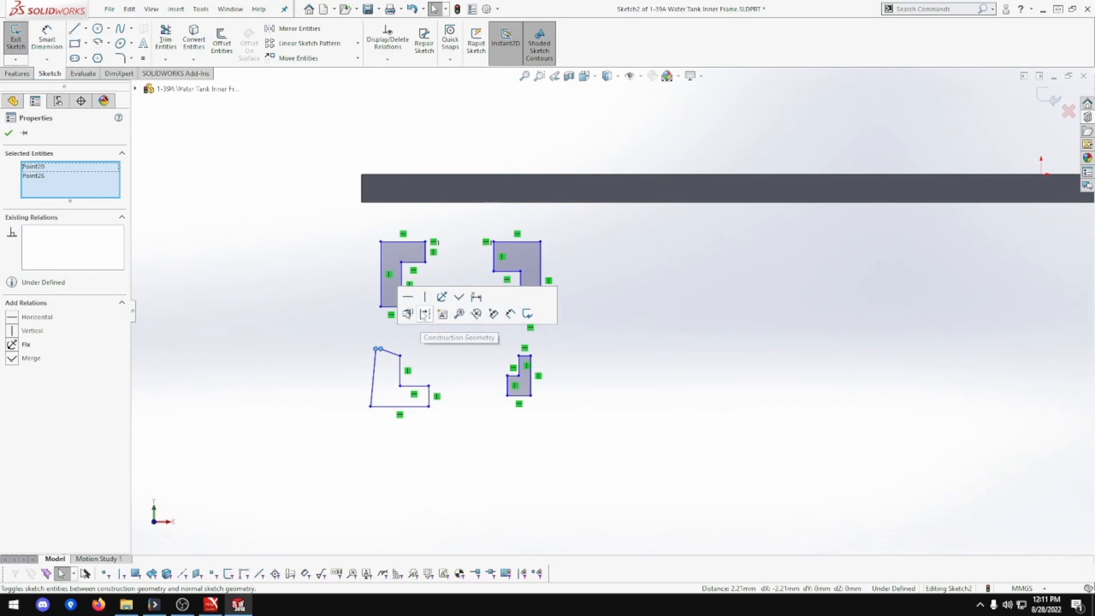
pyautogui.click(458, 296)
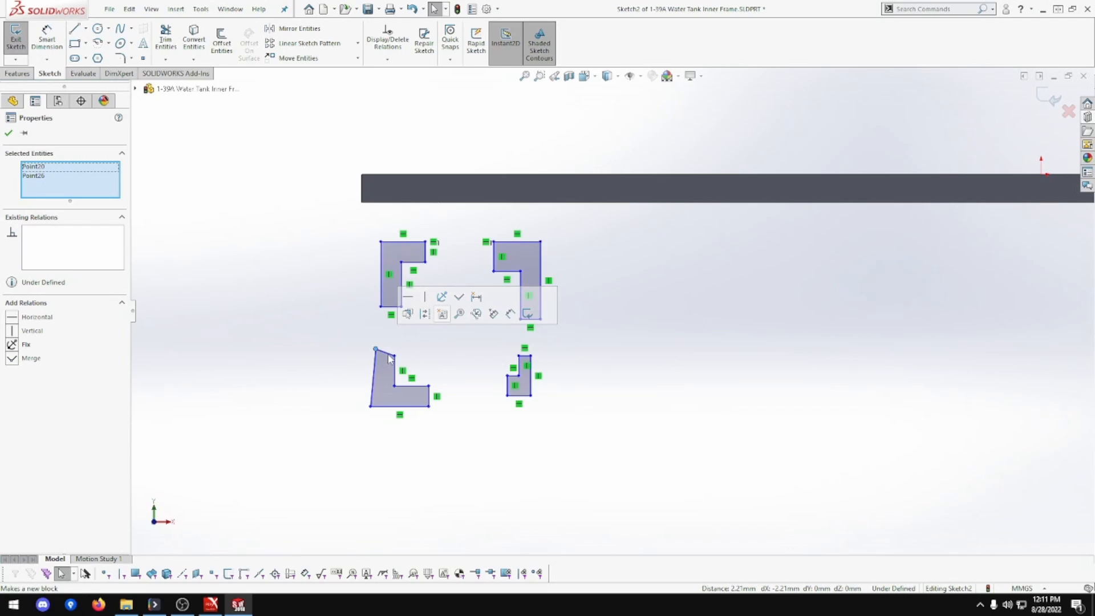
# Make the lower-left profile's top edge horizontal and its slanted outer edge vertical.
pyautogui.click(388, 354)
pyautogui.click(421, 303)
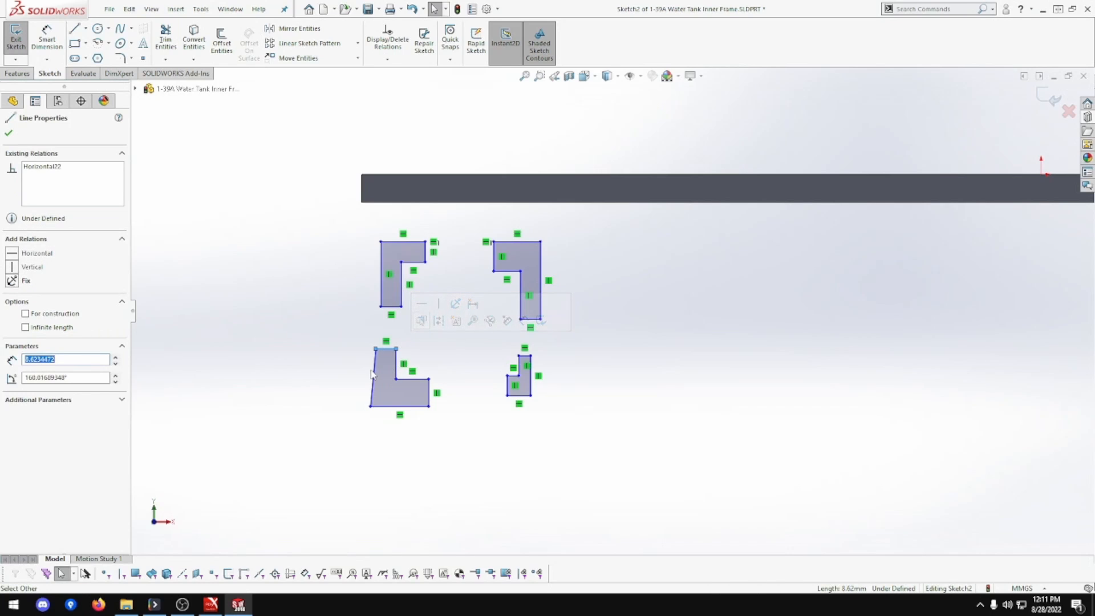
pyautogui.click(375, 374)
pyautogui.click(433, 314)
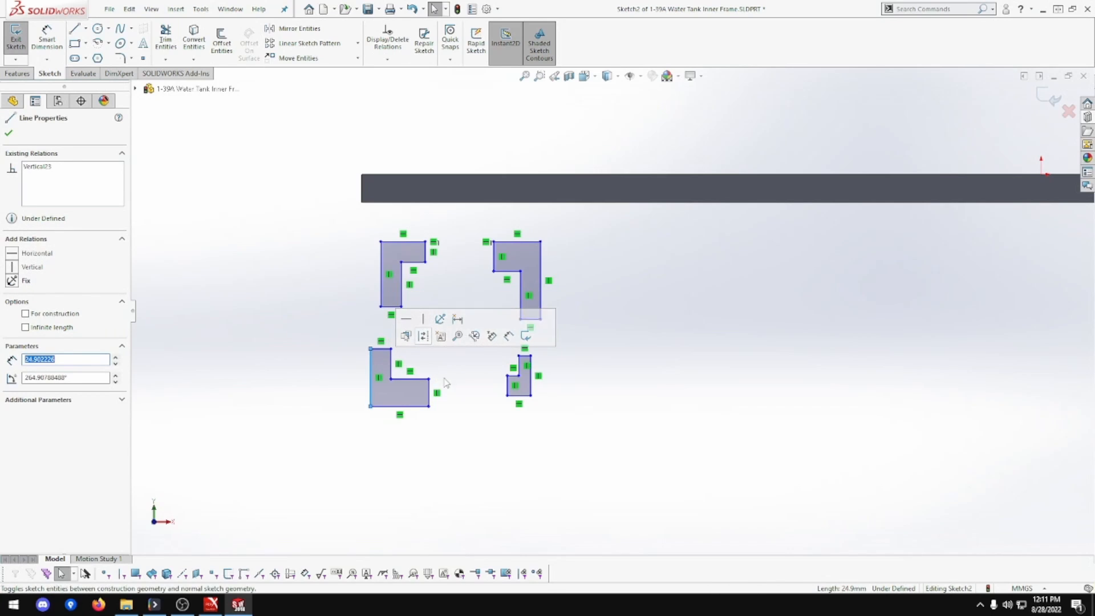
pyautogui.click(428, 340)
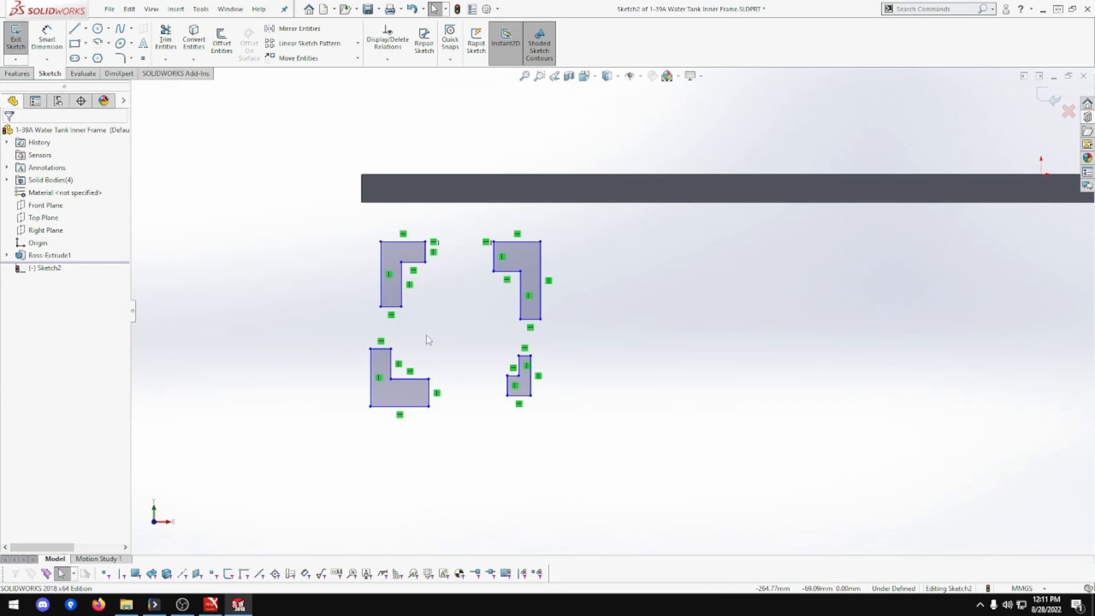
# Align the two left profiles' outer corners with a vertical relation and the two lower profiles' outer bottom corners with a horizontal relation.
pyautogui.click(380, 242)
pyautogui.keyDown('ctrl'); pyautogui.click(371, 407); pyautogui.keyUp('ctrl')
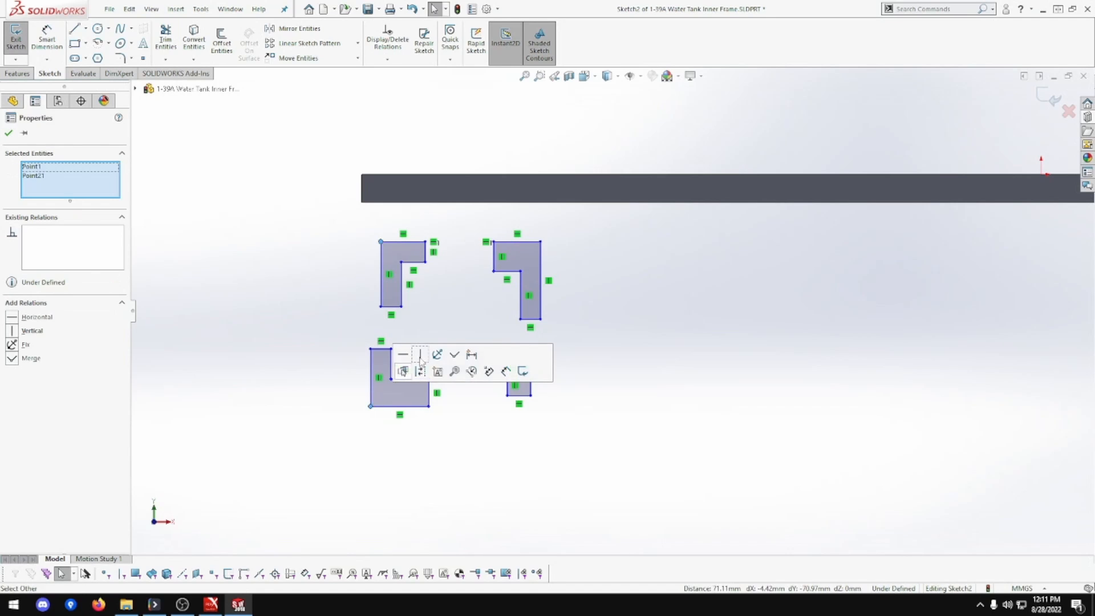
pyautogui.click(422, 358)
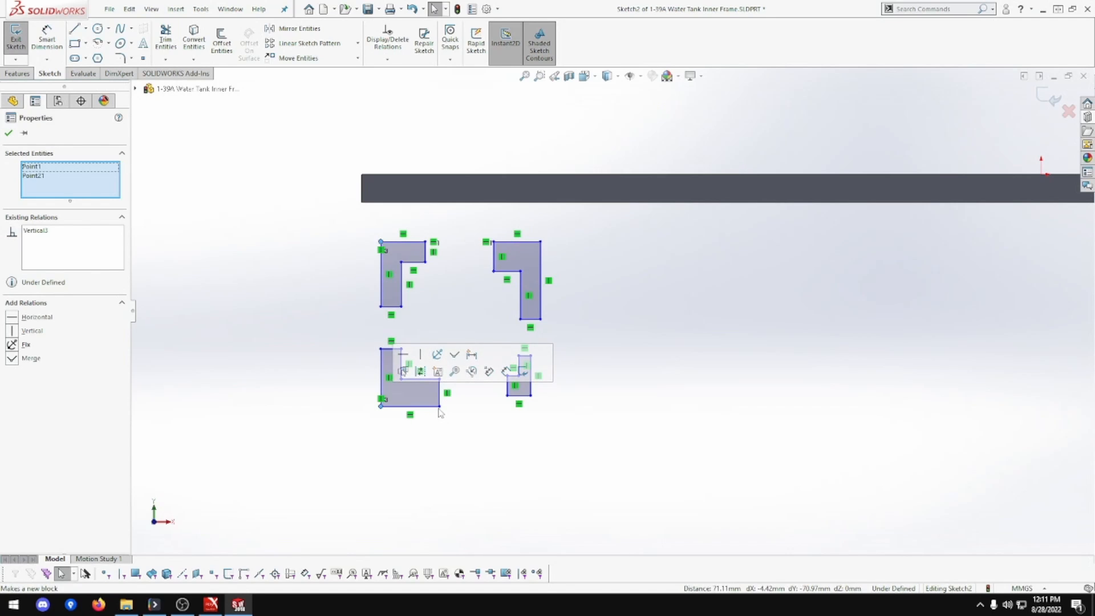
pyautogui.click(531, 396)
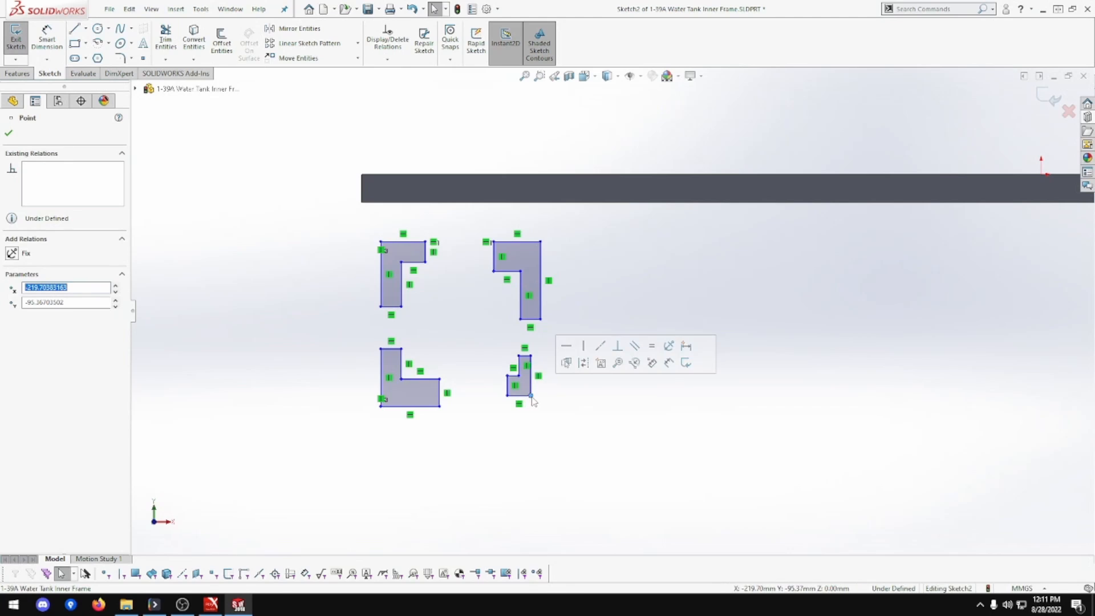
pyautogui.keyDown('ctrl'); pyautogui.click(381, 406); pyautogui.keyUp('ctrl')
pyautogui.click(415, 357)
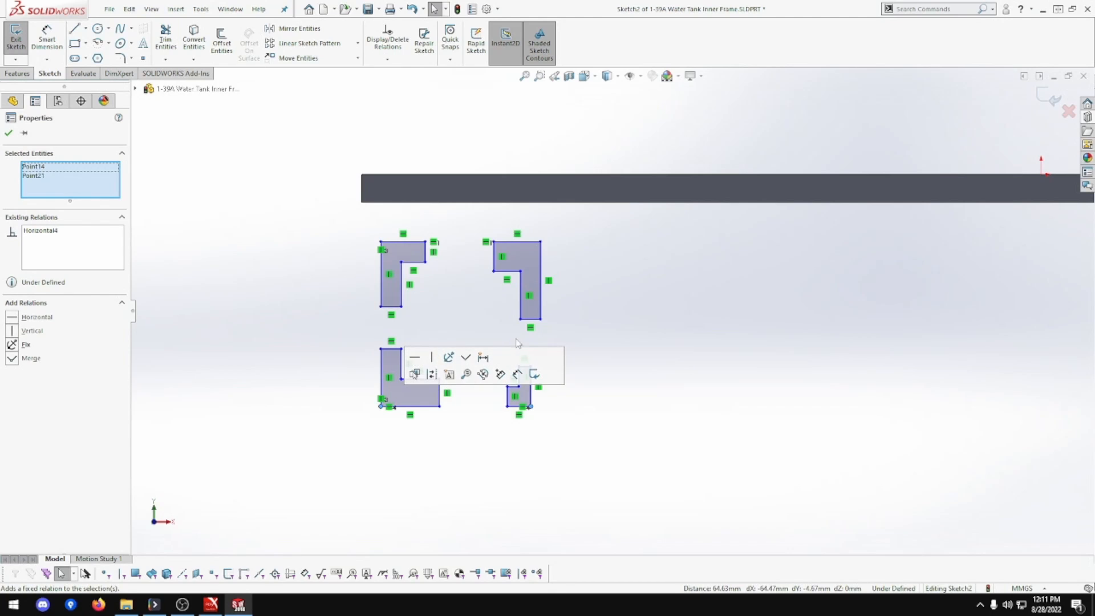
# Align the two upper profiles' outer top corners with a horizontal relation and the two right profiles' outer corners with a vertical relation.
pyautogui.click(541, 242)
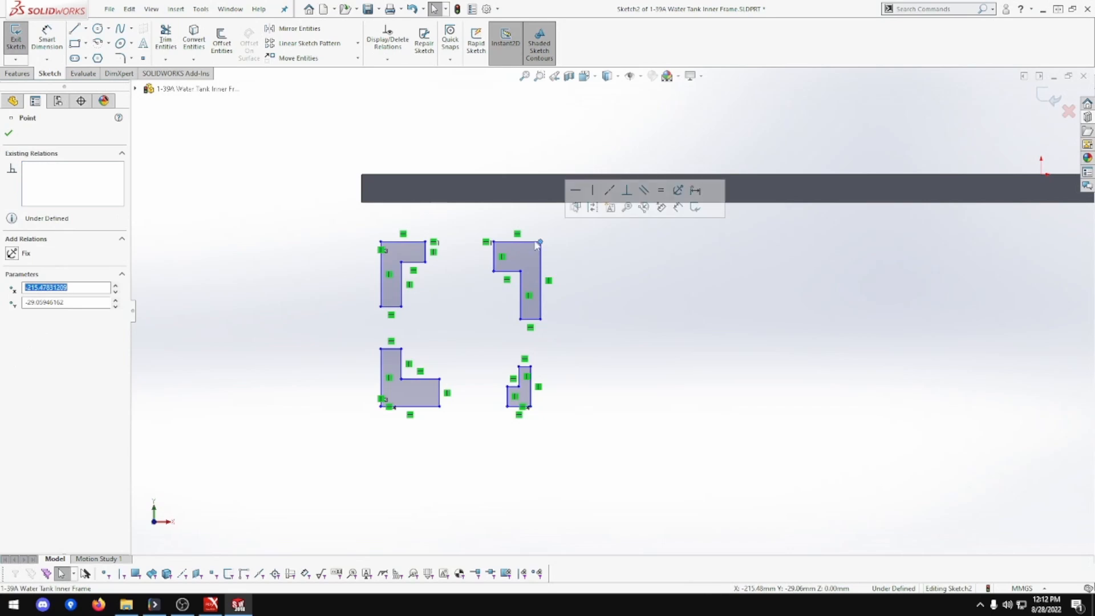
pyautogui.keyDown('ctrl'); pyautogui.click(380, 242); pyautogui.keyUp('ctrl')
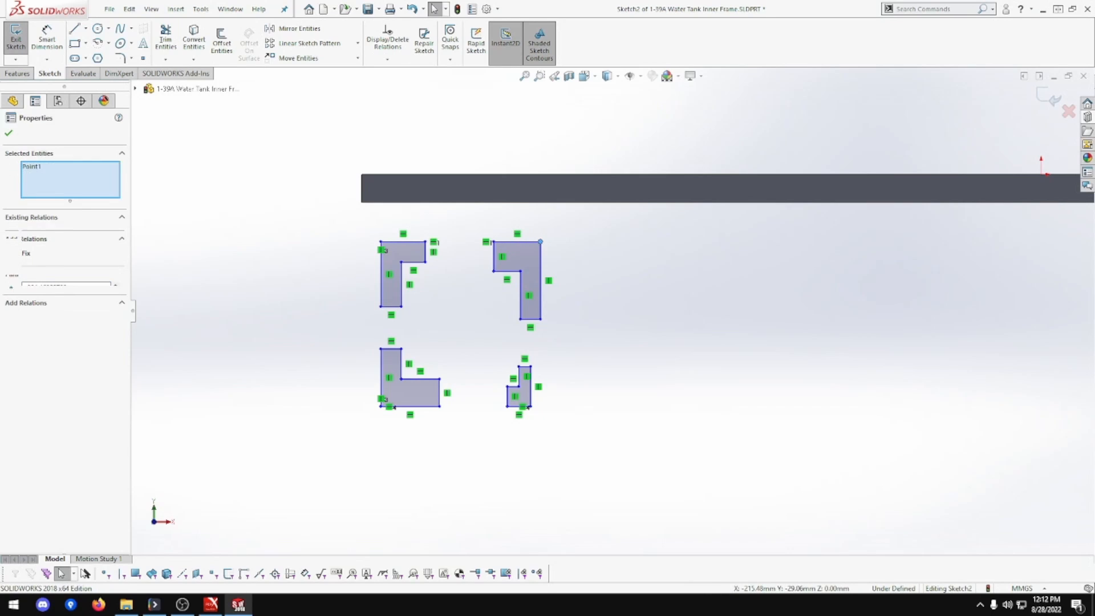
pyautogui.click(414, 192)
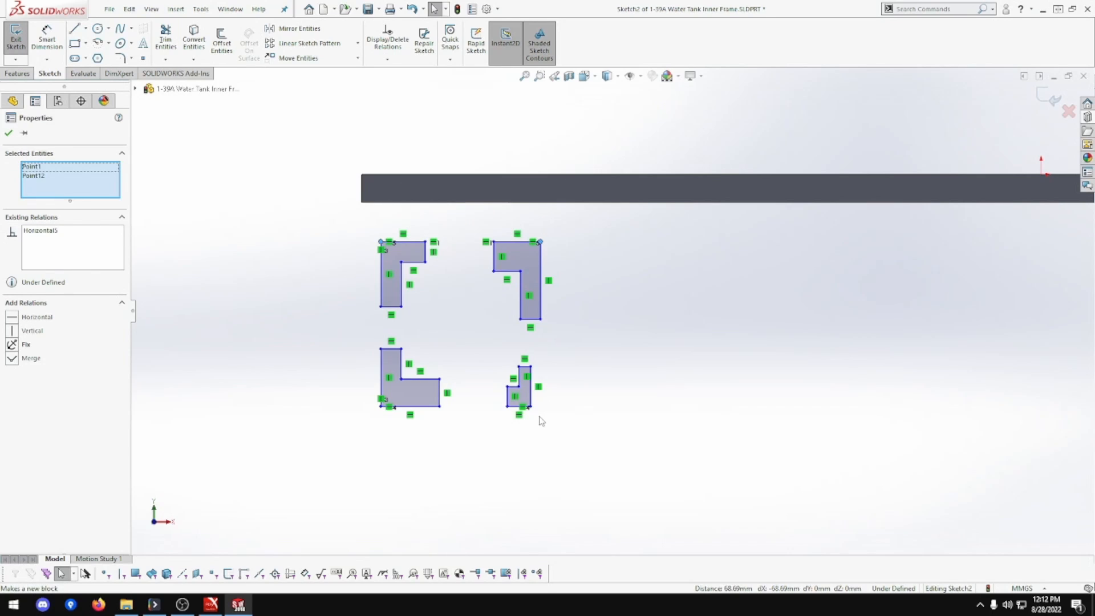
pyautogui.click(530, 407)
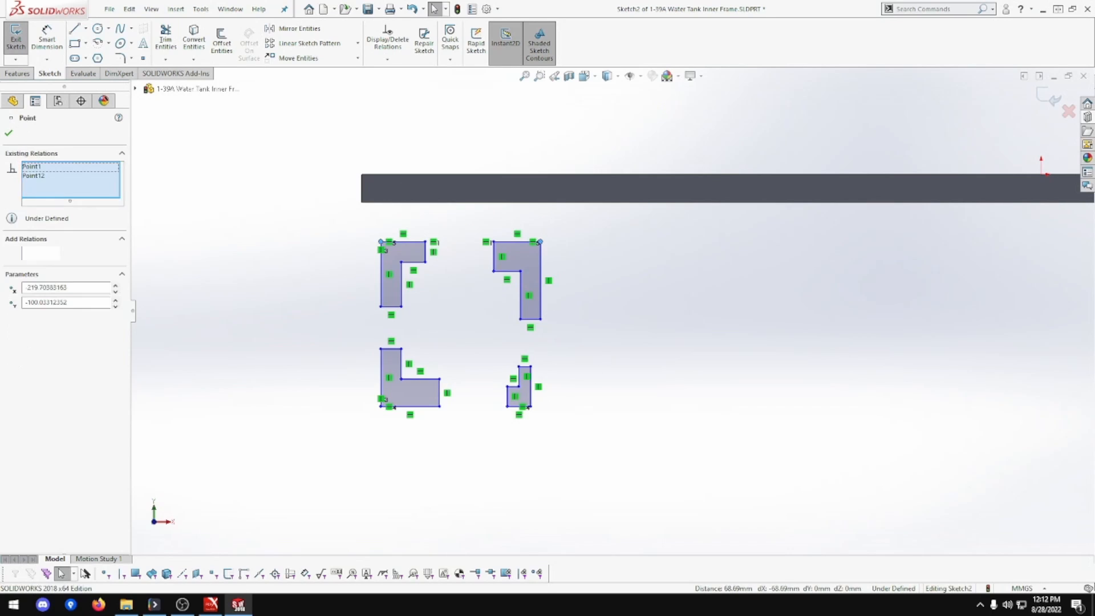
pyautogui.keyDown('ctrl'); pyautogui.click(540, 243); pyautogui.keyUp('ctrl')
pyautogui.click(591, 194)
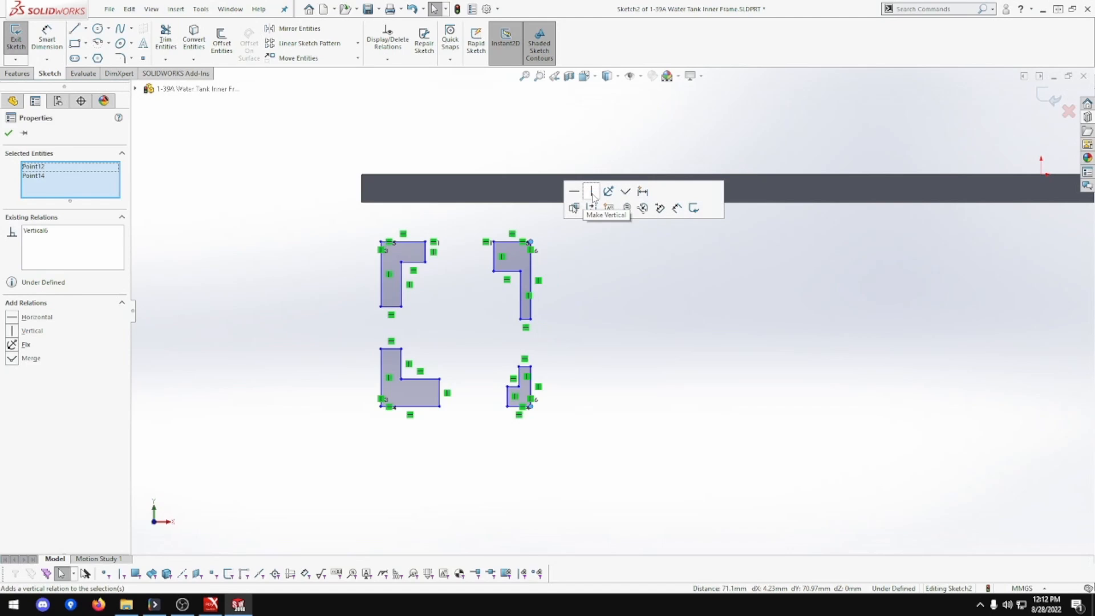
pyautogui.click(594, 270)
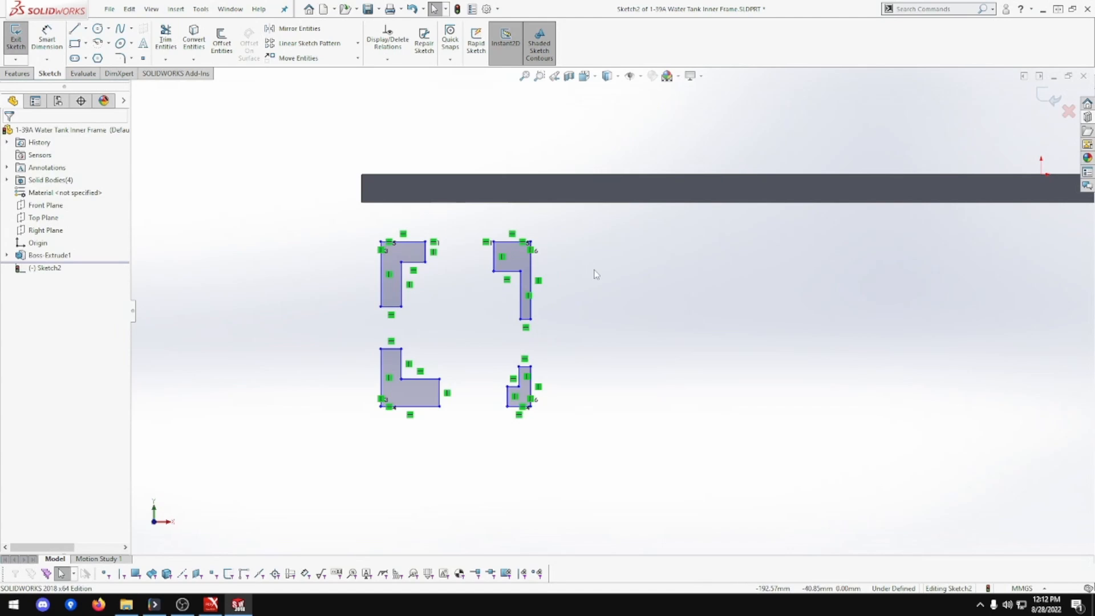
# Dimension the top edge of the upper-left profile at 12 mm.
pyautogui.scroll(-3, 507, 306)
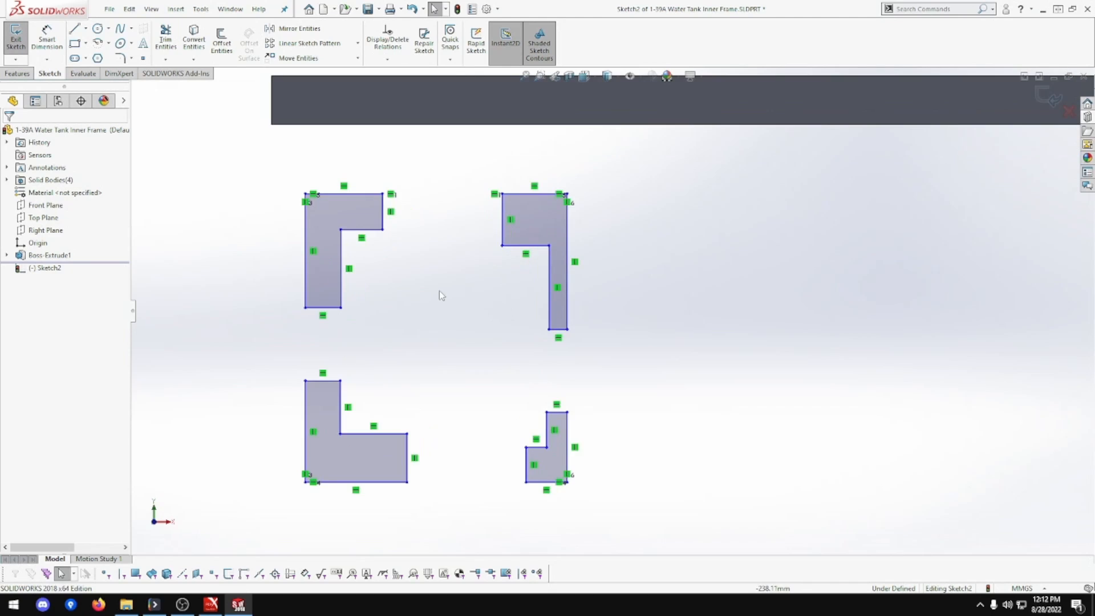
pyautogui.click(47, 39)
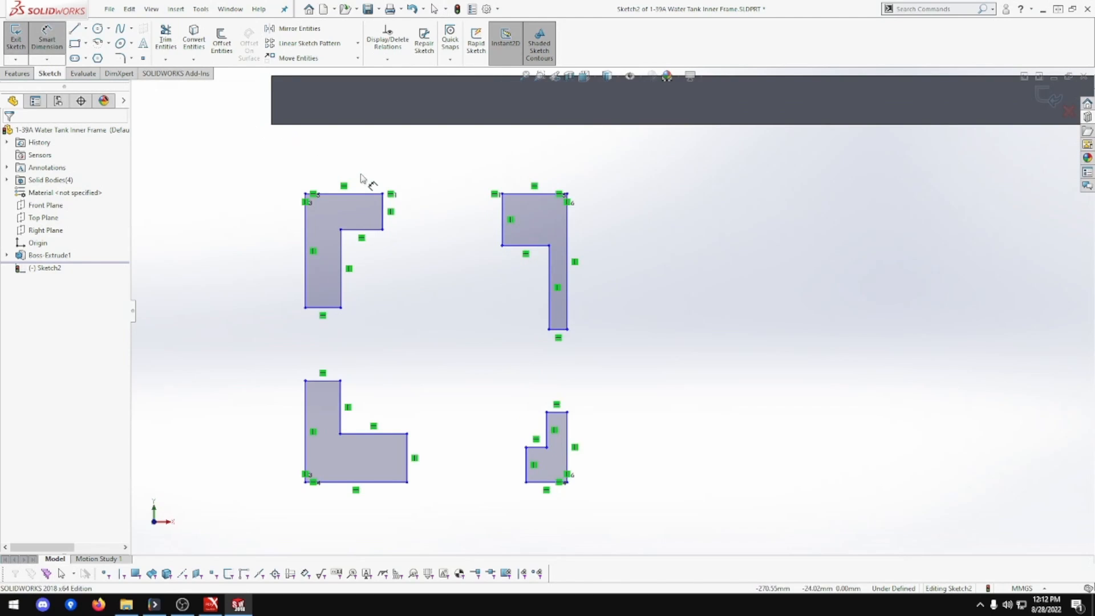
pyautogui.click(353, 195)
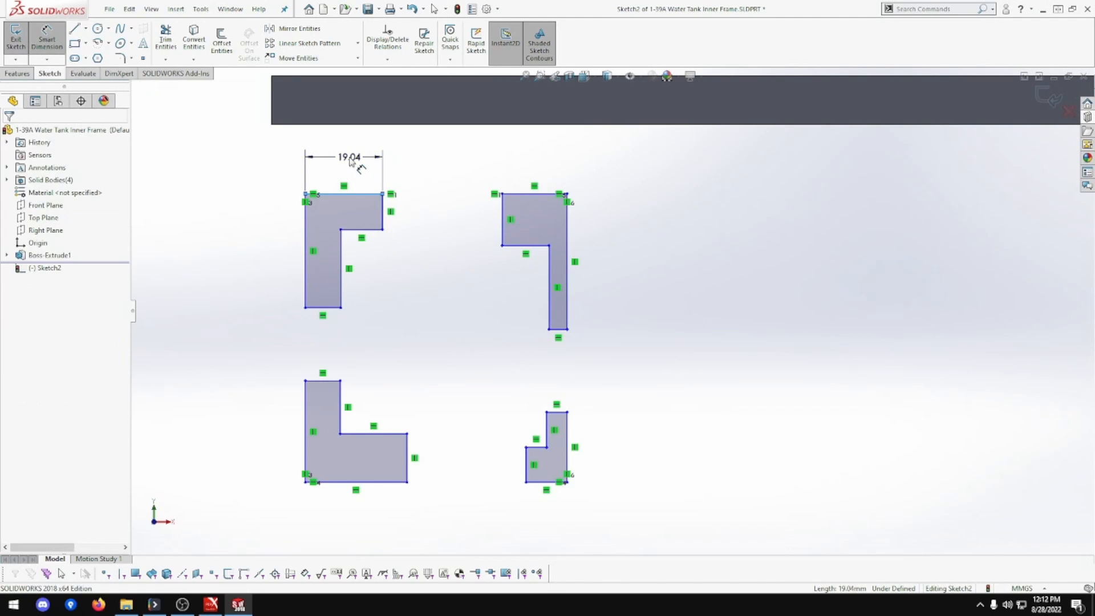
pyautogui.click(358, 162)
pyautogui.write('12')
pyautogui.press('Return')
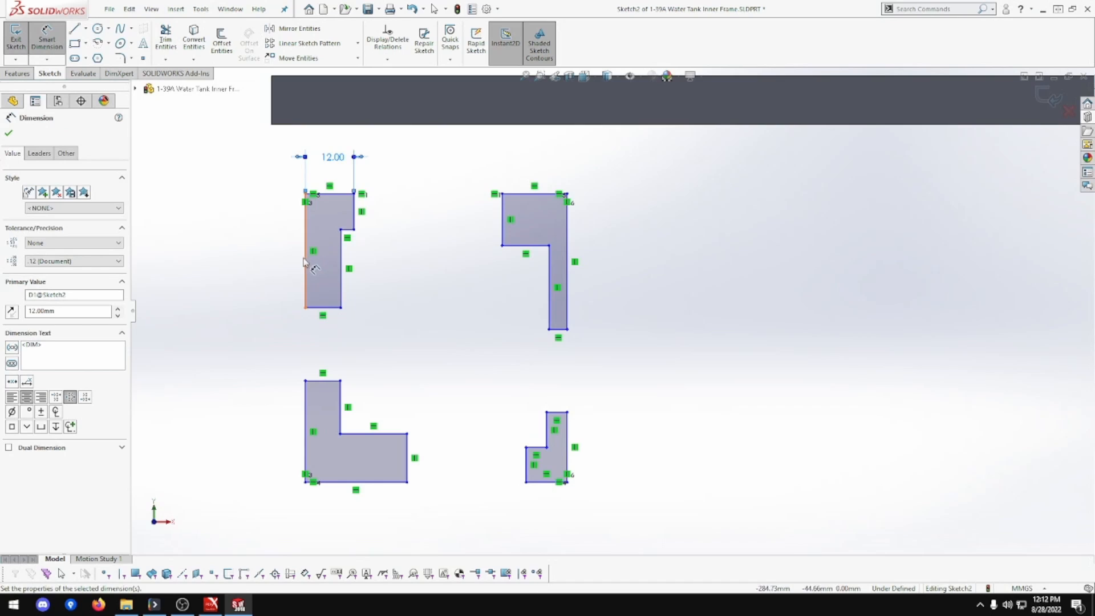
# Try to dimension the upper-left profile's outer vertical edge at 12 mm.
pyautogui.click(305, 265)
pyautogui.click(267, 260)
pyautogui.write('12')
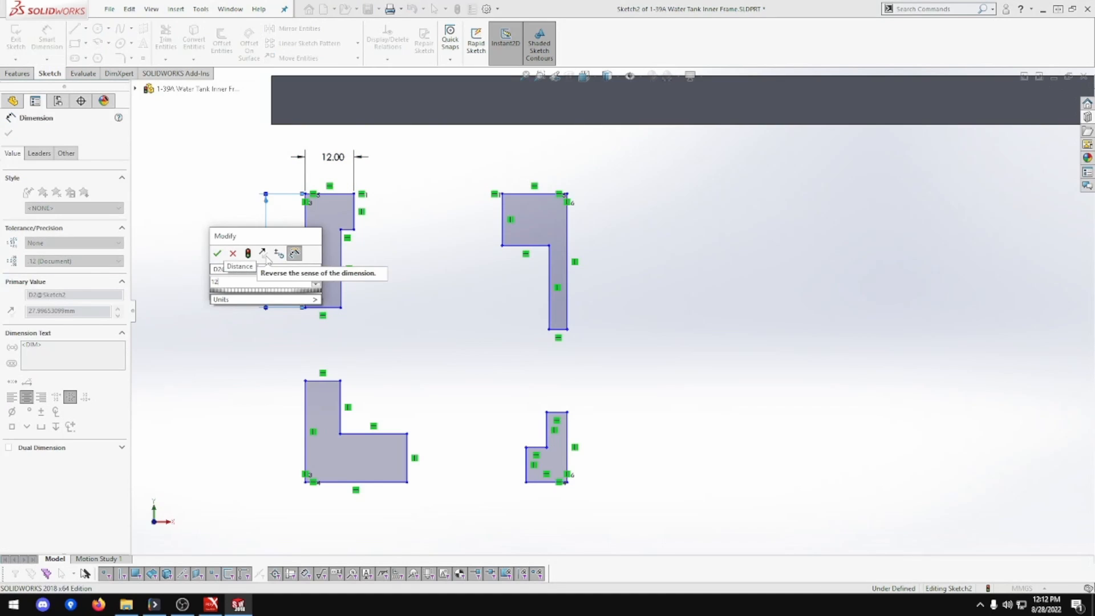
pyautogui.press('Return')
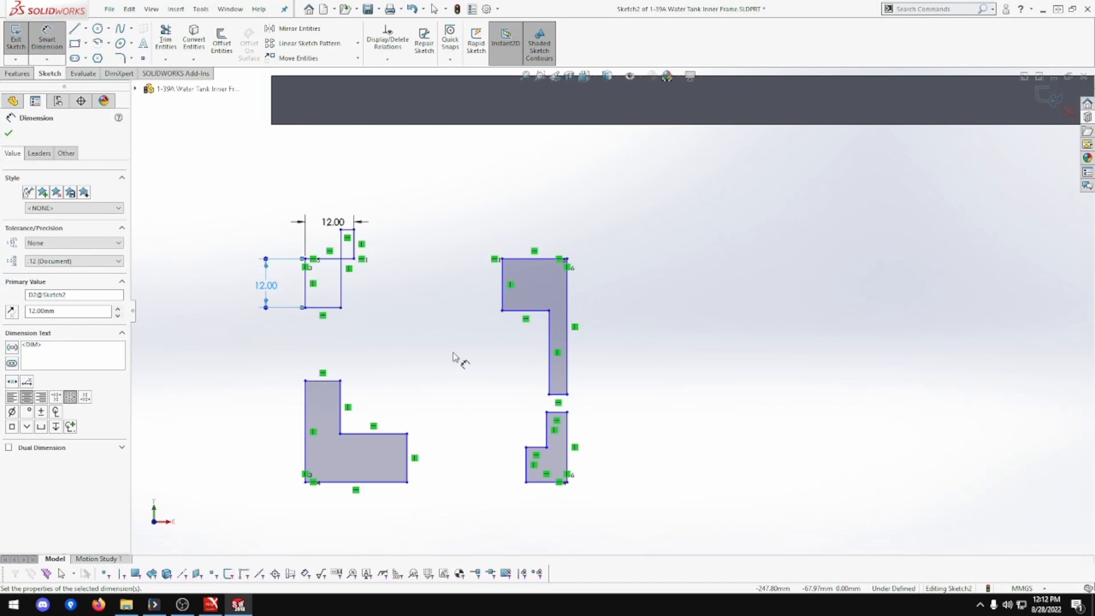
pyautogui.press('Escape')
pyautogui.hotkey('ctrl', 'z')
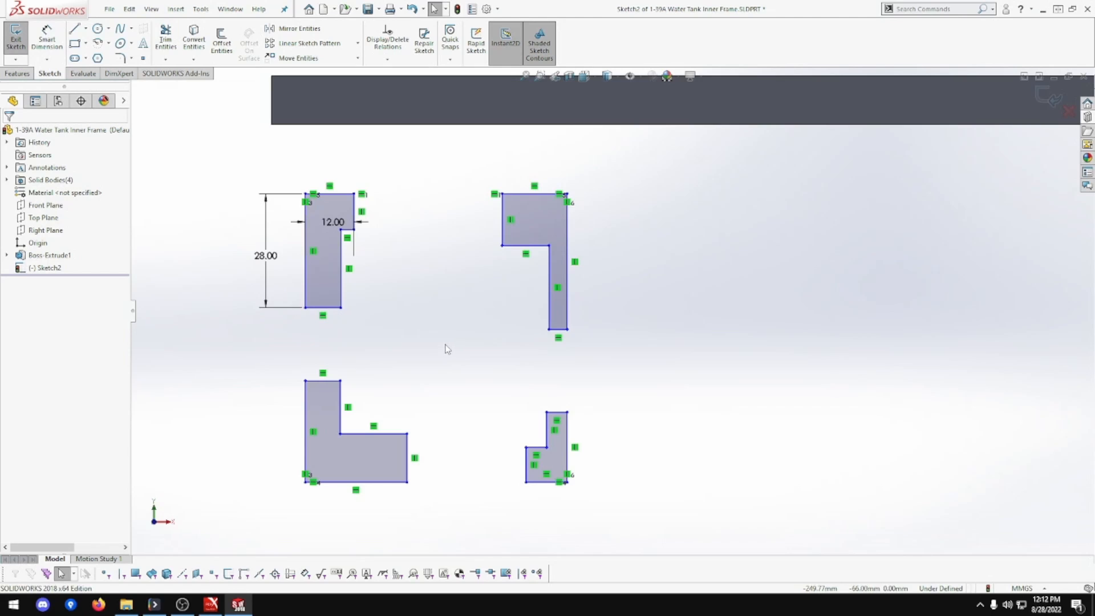
# Lower the upper-left profile's bottom edge slightly and delete its 28 mm height dimension.
pyautogui.click(336, 307)
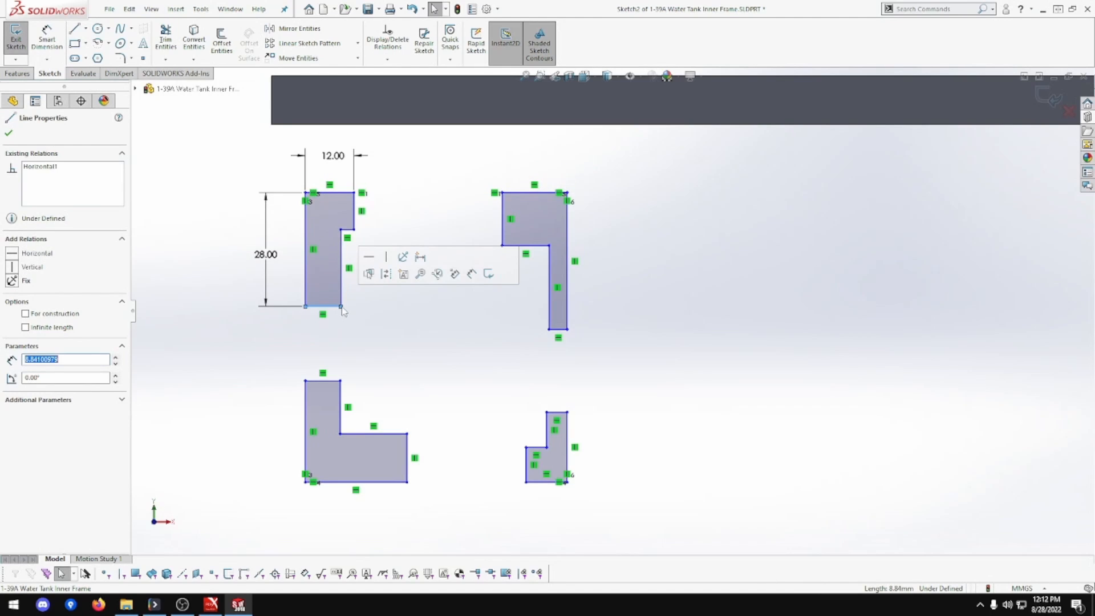
pyautogui.moveTo(341, 307)
pyautogui.mouseDown()
pyautogui.moveTo(342, 284)
pyautogui.moveTo(341, 319)
pyautogui.mouseUp()
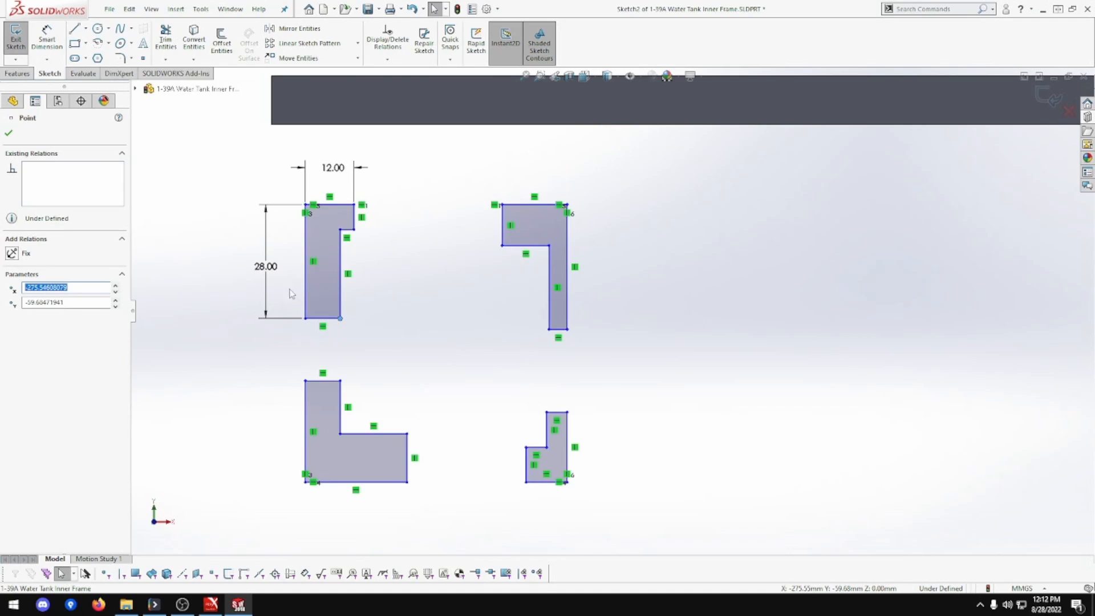
pyautogui.doubleClick(265, 266)
pyautogui.write('28')
pyautogui.press('Return')
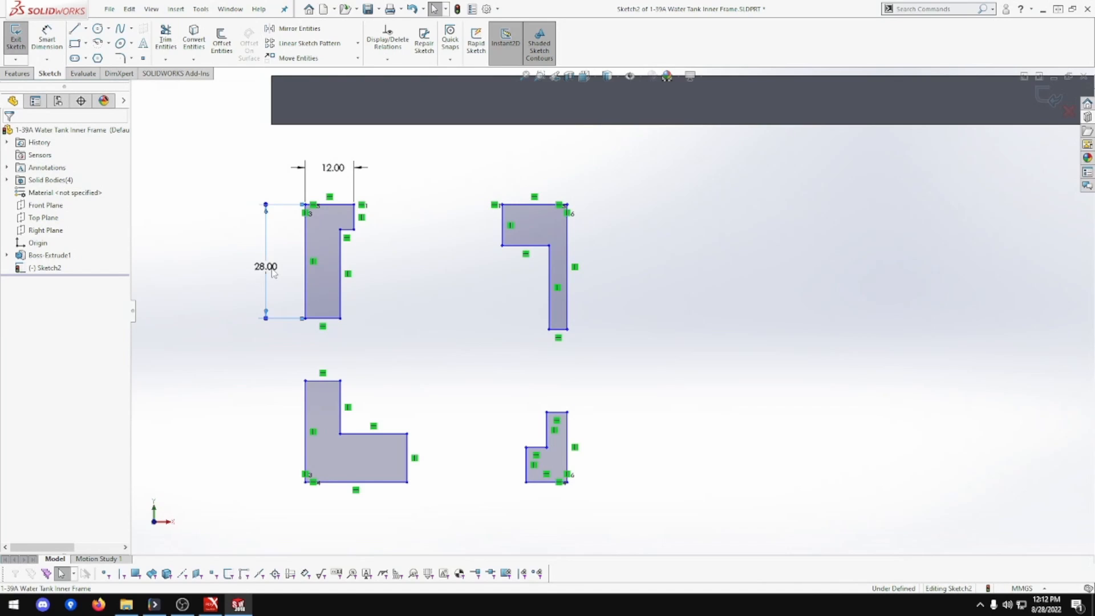
pyautogui.click(266, 280)
pyautogui.press('Delete')
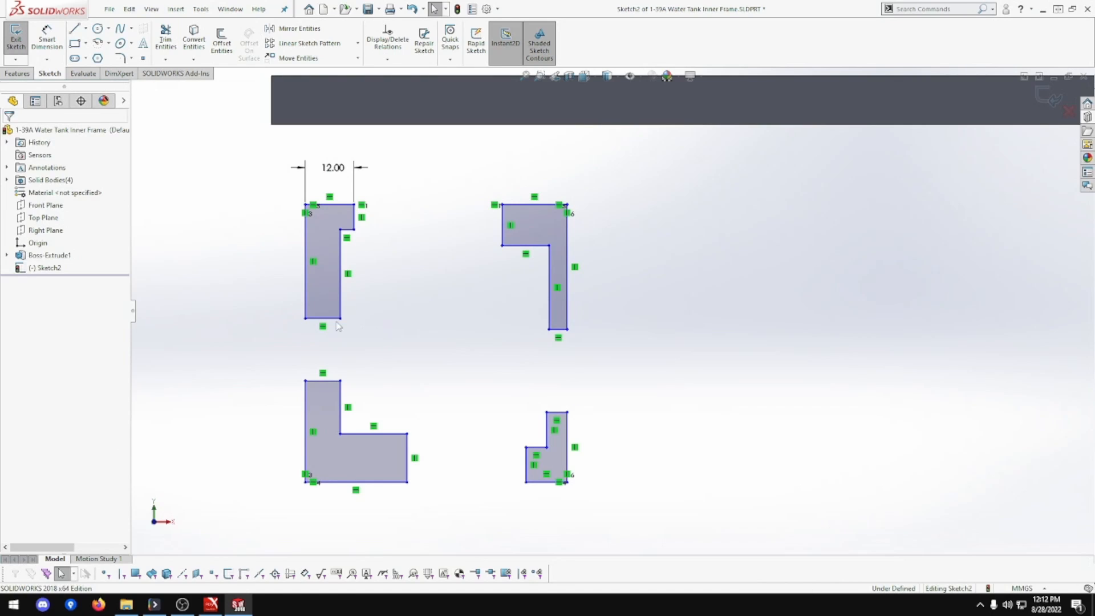
# Shorten the upper-left profile's vertical leg and dimension its outer vertical edge at 12 mm.
pyautogui.moveTo(333, 320); pyautogui.dragTo(340, 261)
pyautogui.click(345, 289)
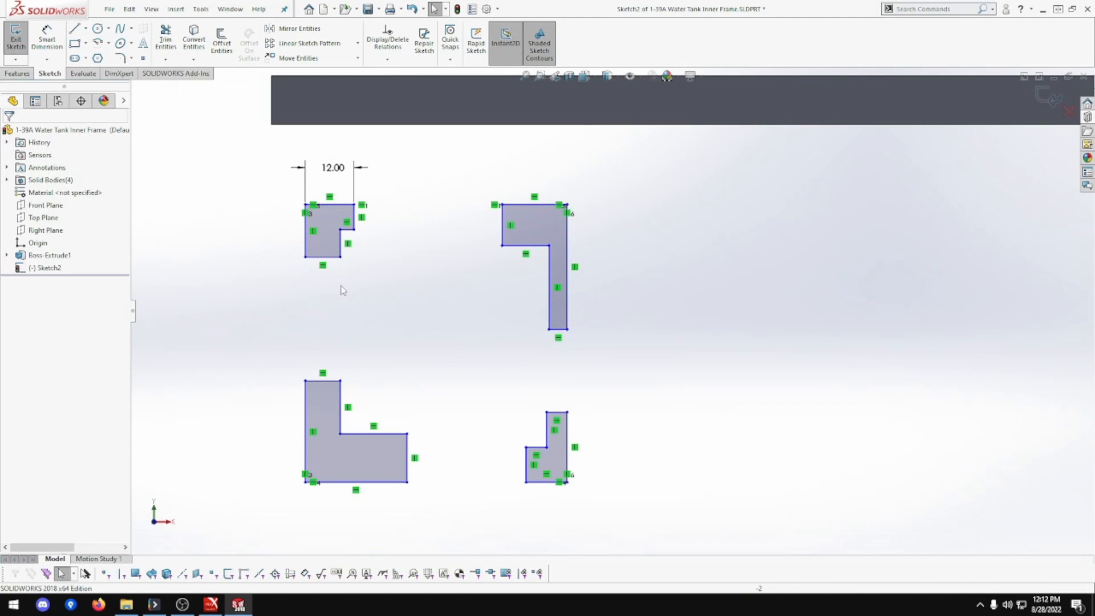
pyautogui.click(49, 52)
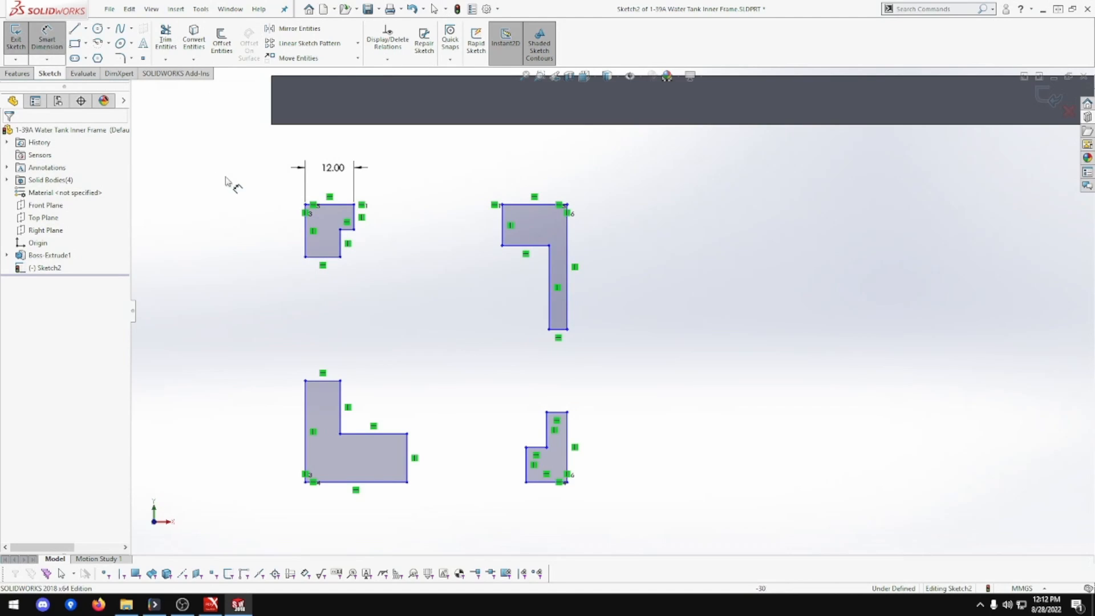
pyautogui.click(306, 237)
pyautogui.click(263, 235)
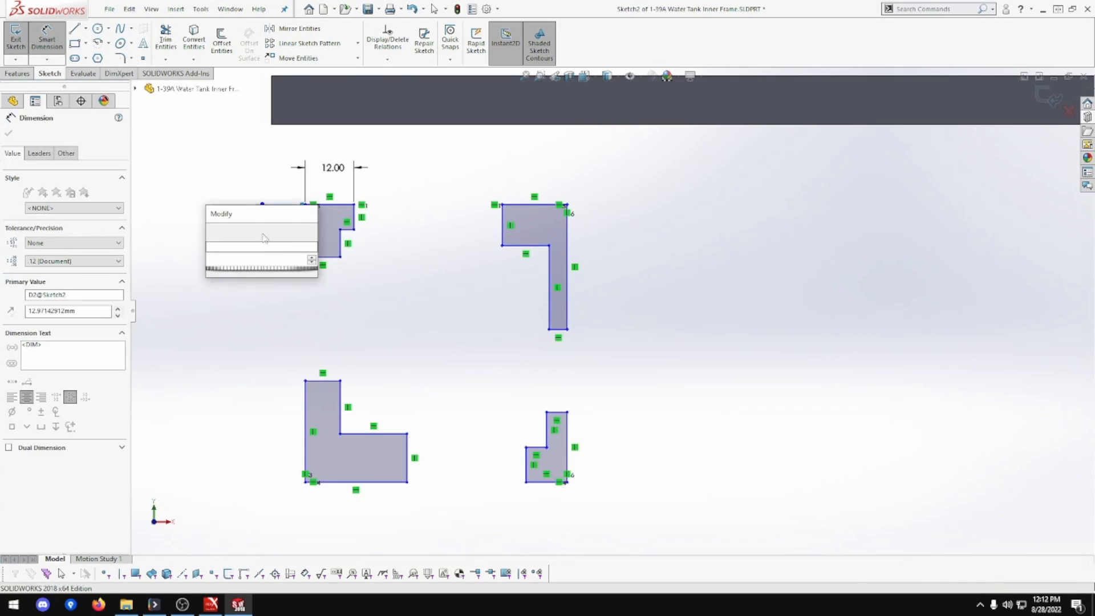
pyautogui.press('Escape')
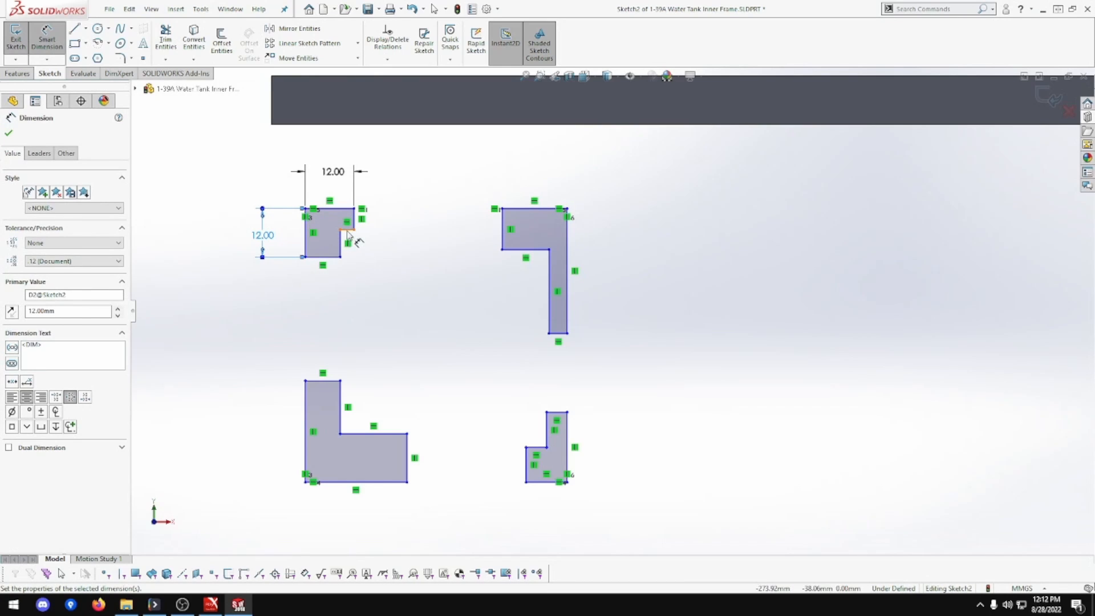
# Dimension the lower-right profile's outer vertical edge and bottom edge at 12 mm each.
pyautogui.click(567, 451)
pyautogui.click(618, 451)
pyautogui.write('12')
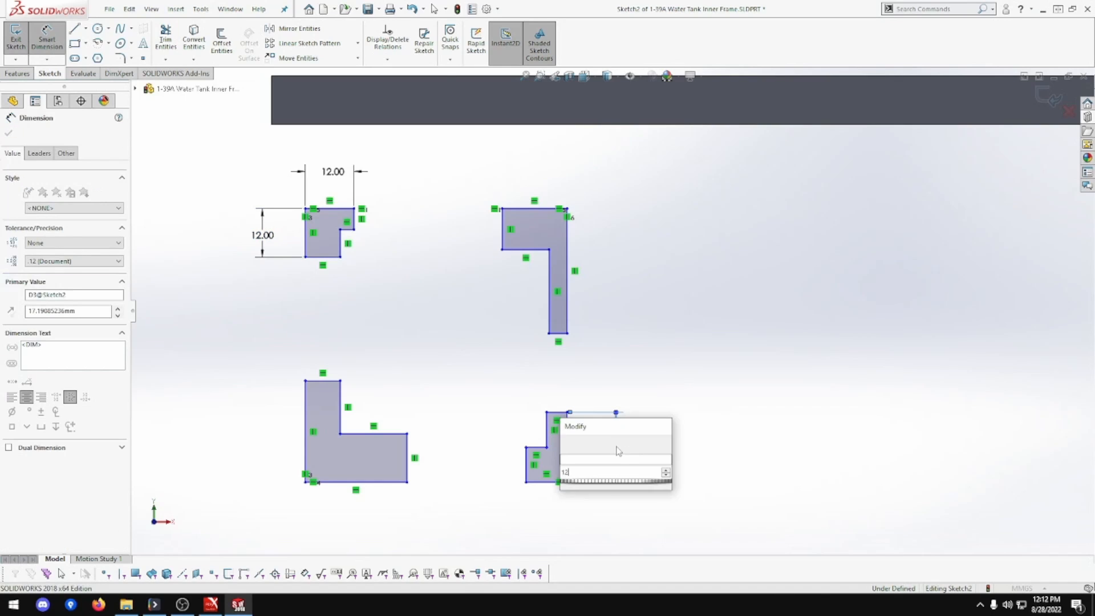
pyautogui.press('Return')
pyautogui.click(541, 482)
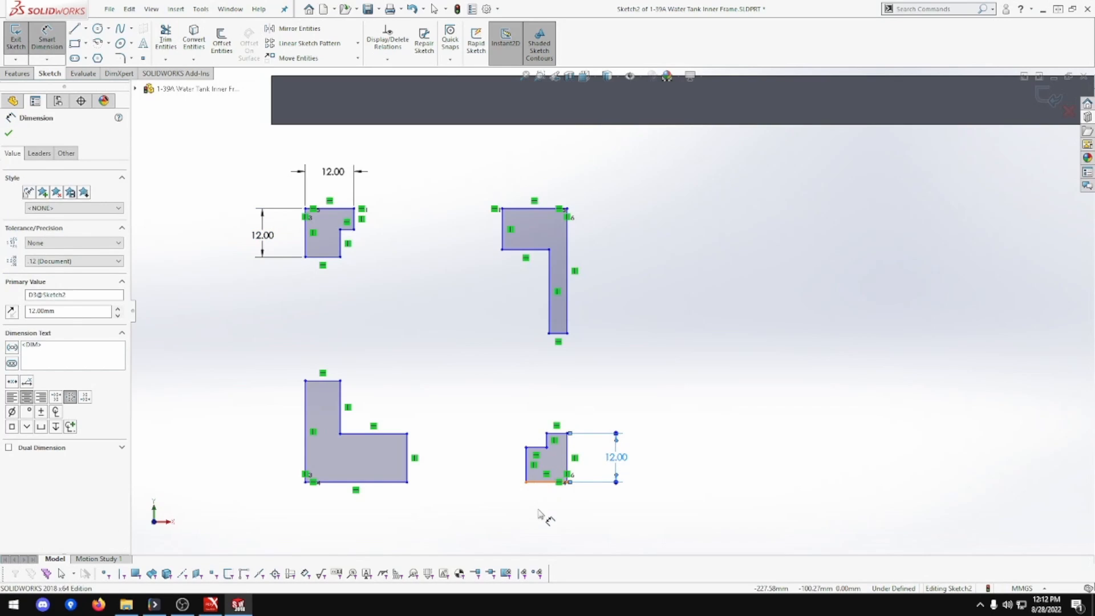
pyautogui.click(547, 521)
pyautogui.write('12')
pyautogui.press('Return')
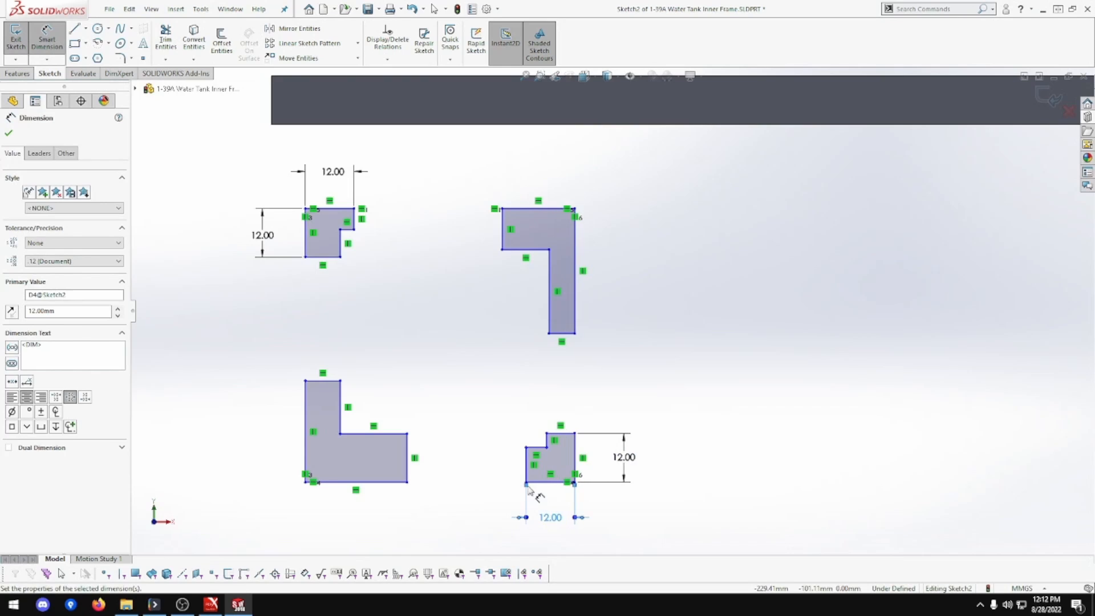
# Dimension the end edges of both lower-right profile legs to make them 3 mm thick.
pyautogui.click(525, 464)
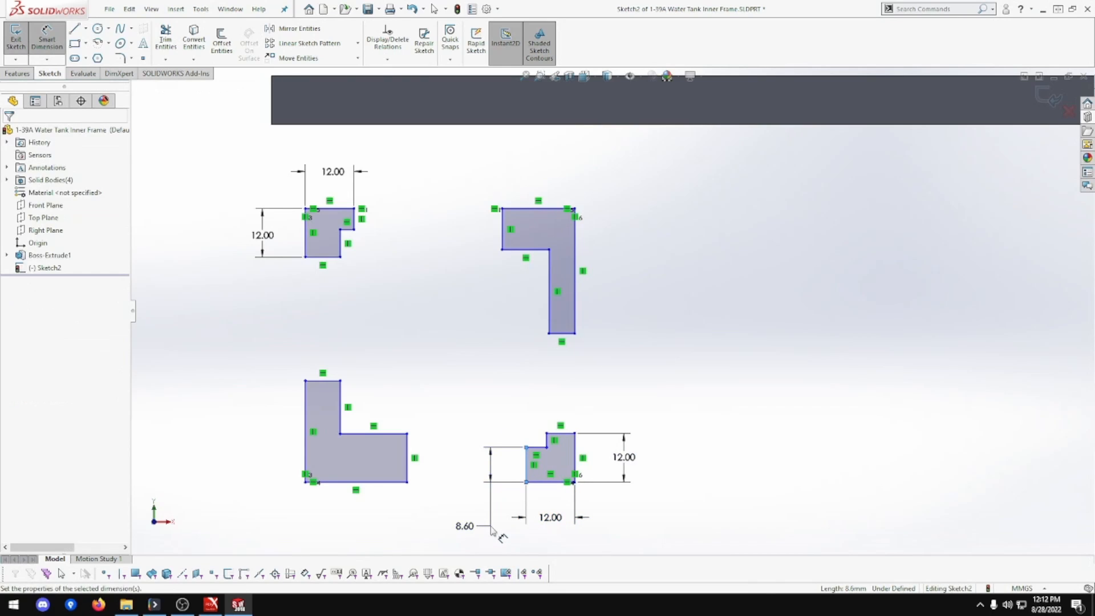
pyautogui.click(491, 525)
pyautogui.write('3')
pyautogui.press('Return')
pyautogui.click(561, 434)
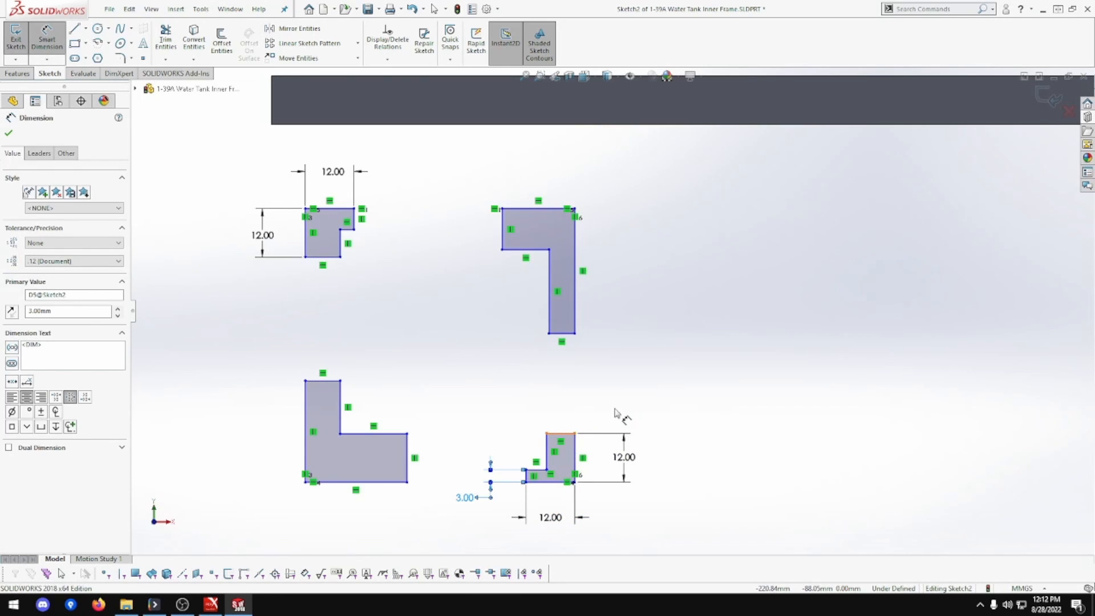
pyautogui.click(618, 411)
pyautogui.write('3')
pyautogui.press('Return')
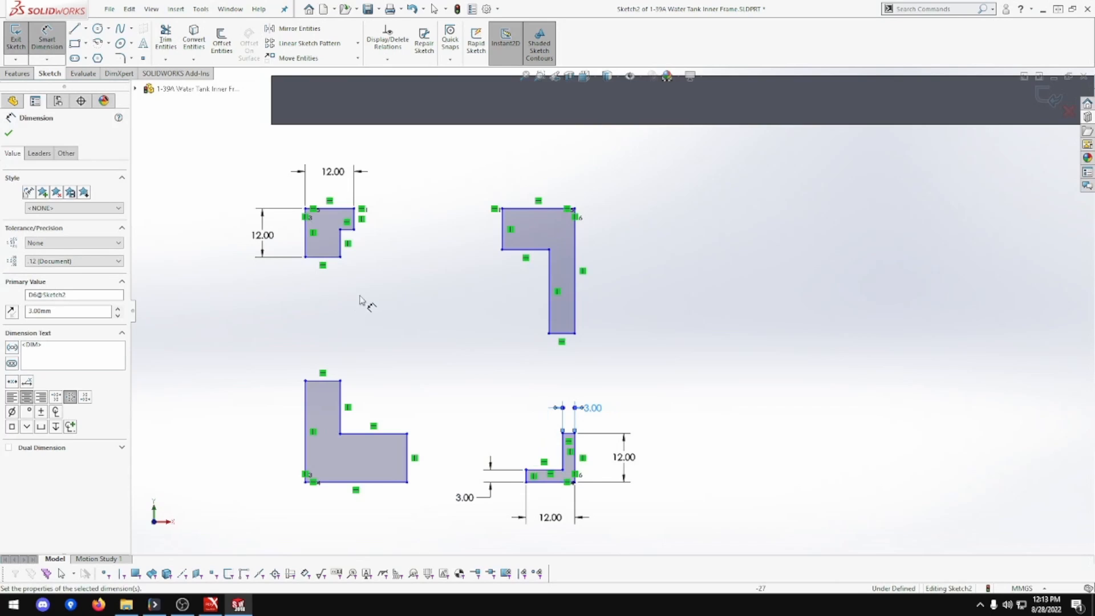
# Dimension the end edges of both upper-left profile legs to make them 3 mm thick.
pyautogui.click(335, 259)
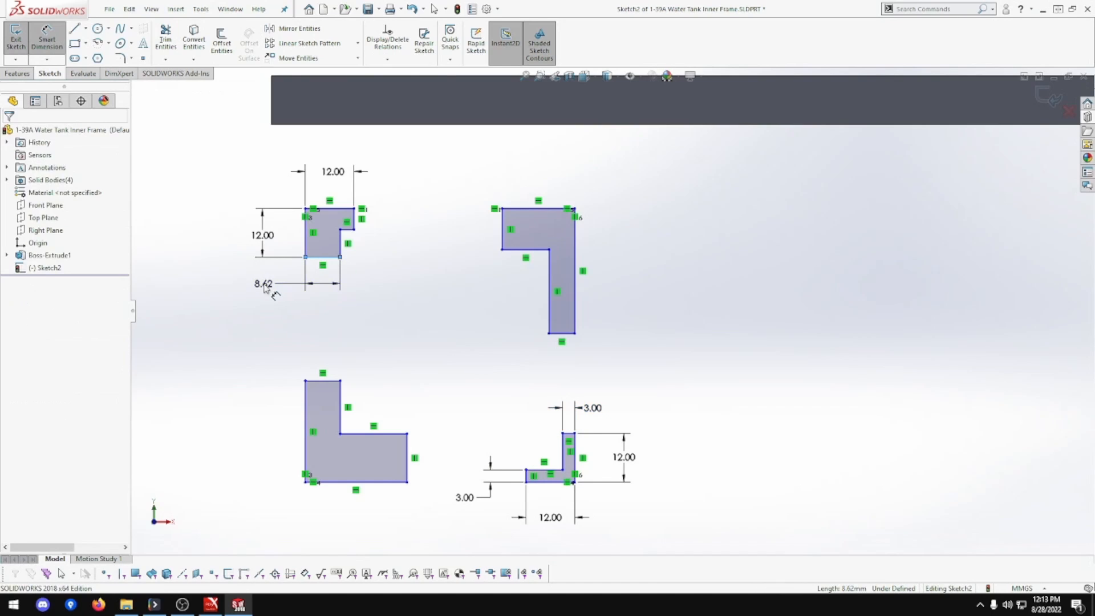
pyautogui.click(268, 288)
pyautogui.write('3.00mm')
pyautogui.press('Return')
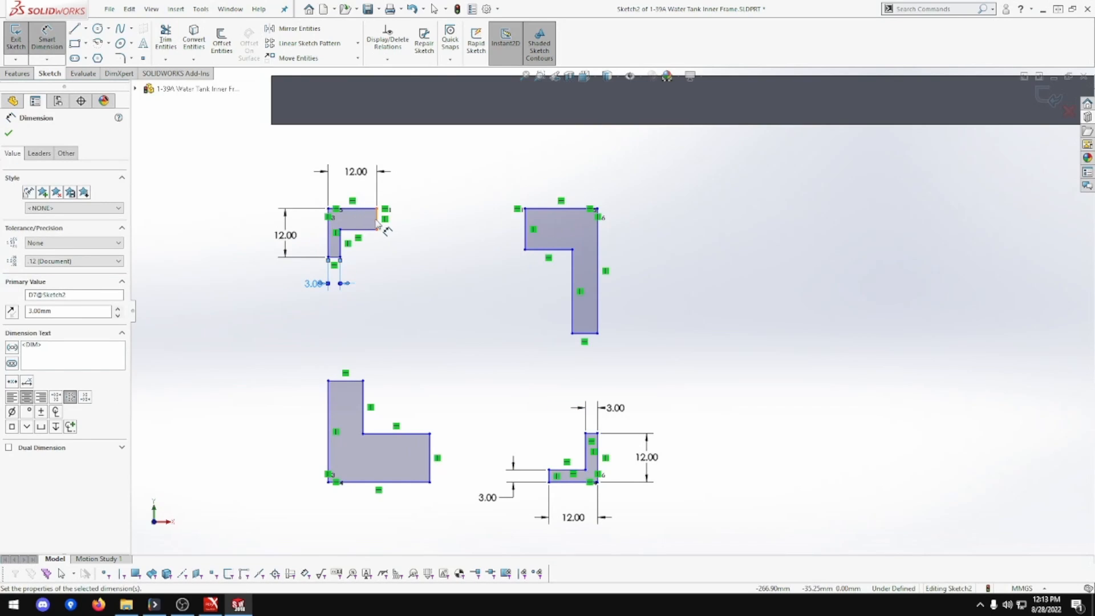
pyautogui.click(379, 222)
pyautogui.click(402, 185)
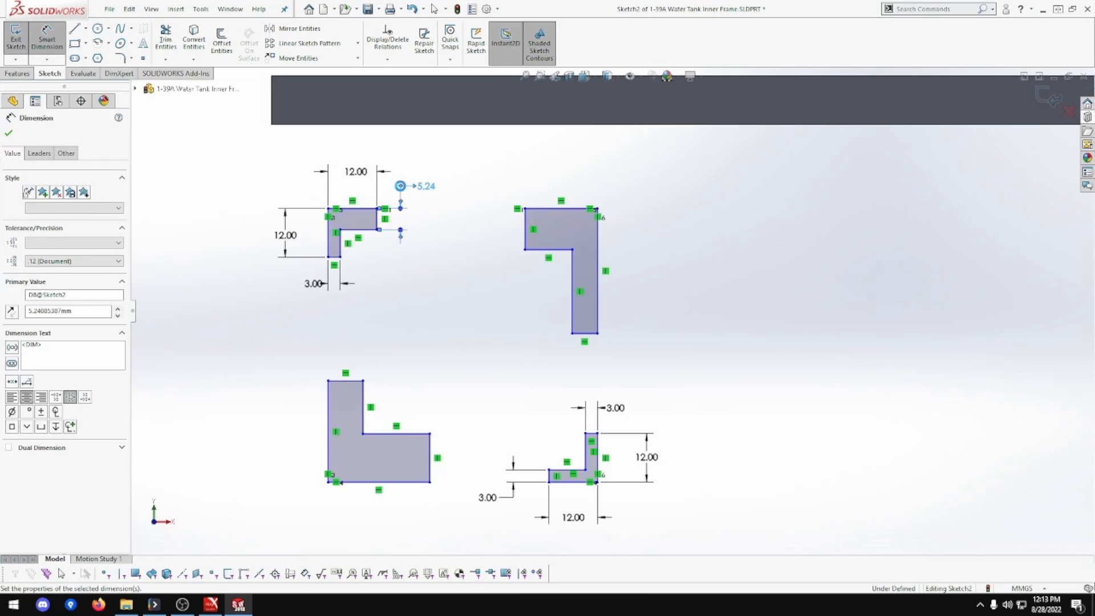
pyautogui.write('3')
pyautogui.press('Return')
pyautogui.press('Escape')
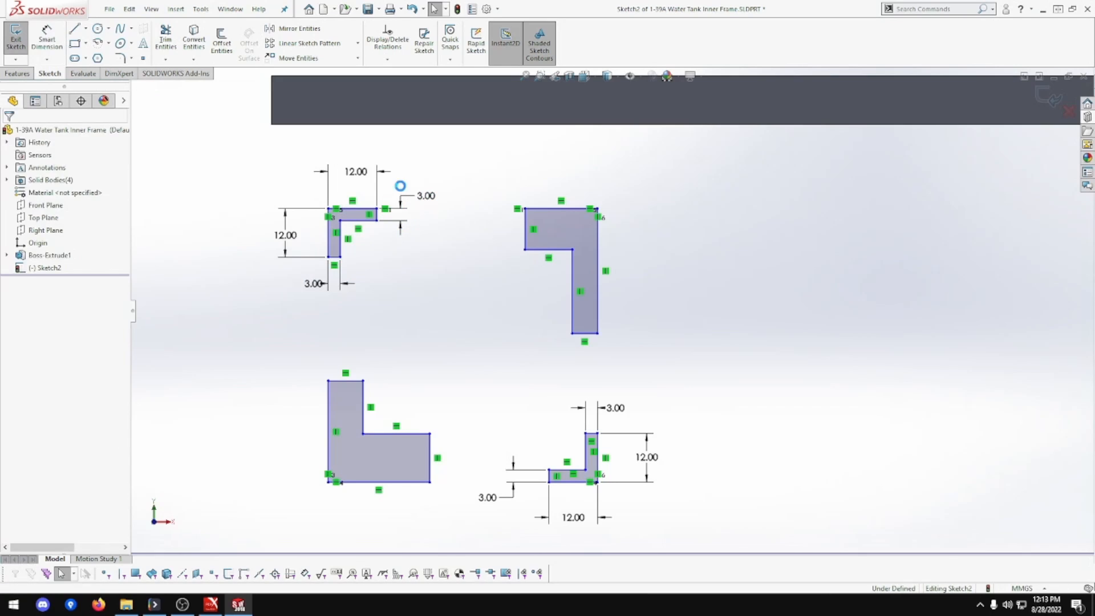
# Add a vertical relation between the inner end corners of the upper-left and lower-left profiles' horizontal legs.
pyautogui.click(376, 220)
pyautogui.keyDown('ctrl'); pyautogui.click(431, 435); pyautogui.keyUp('ctrl')
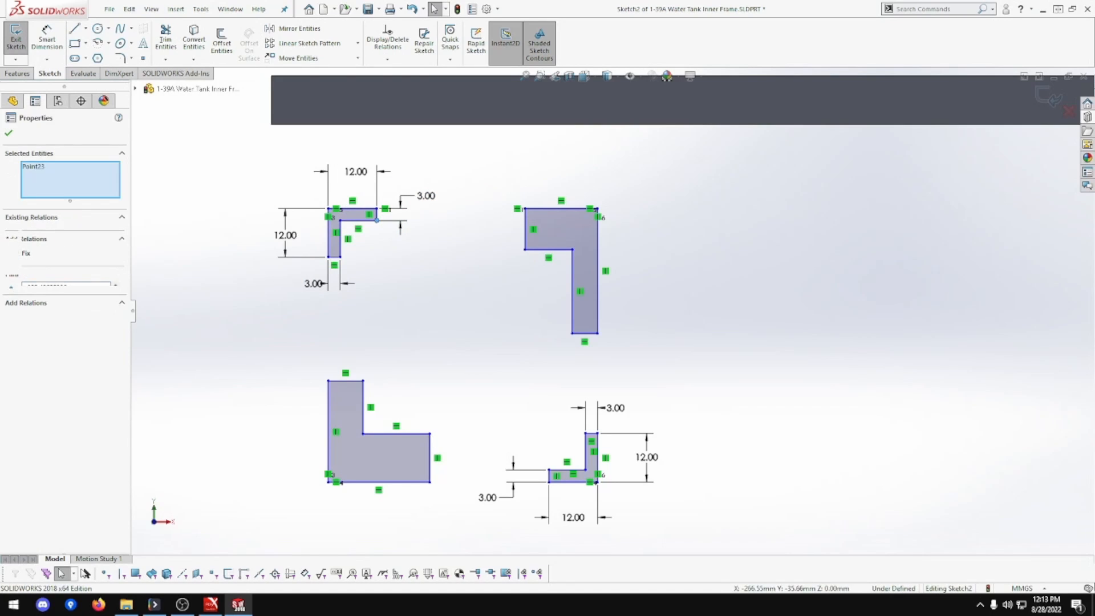
pyautogui.click(480, 383)
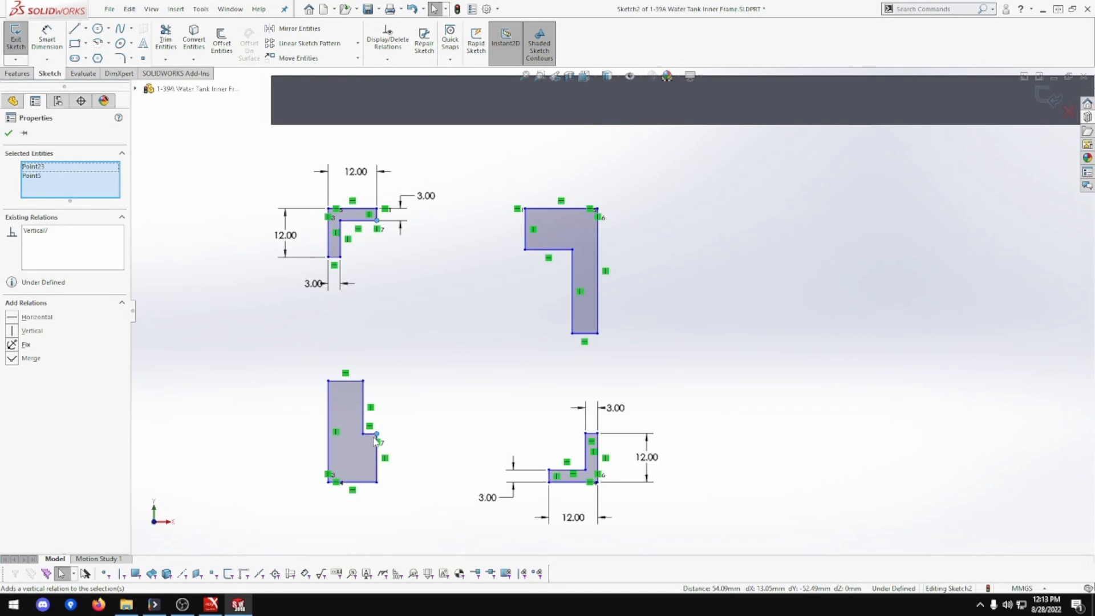
pyautogui.click(392, 441)
# Add a horizontal relation between the upper end corners of the lower-left and lower-right profiles' horizontal legs.
pyautogui.click(376, 433)
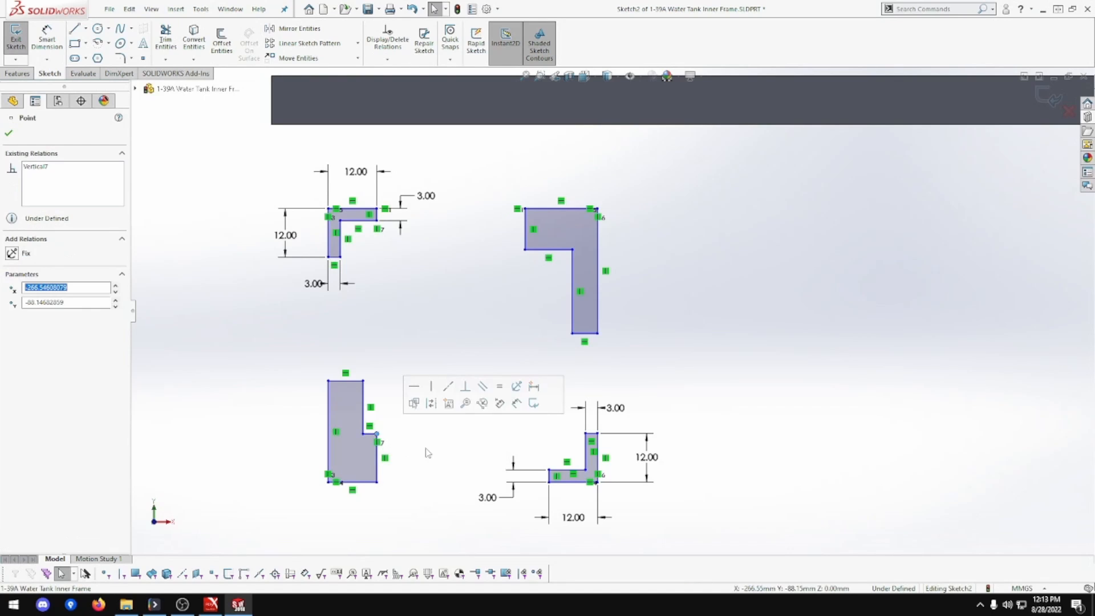
pyautogui.click(397, 421)
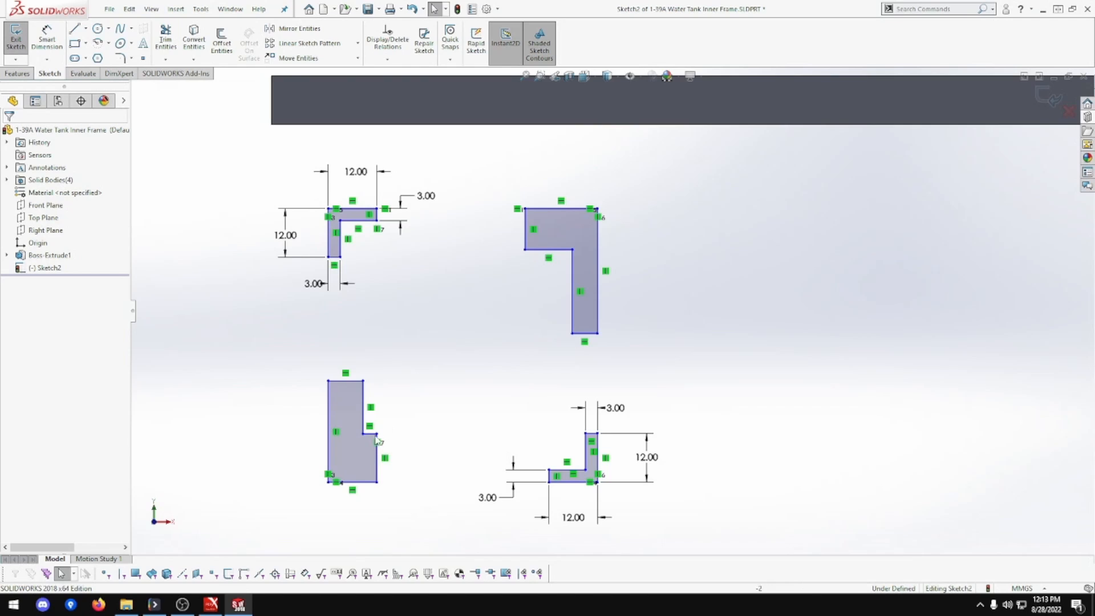
pyautogui.click(377, 435)
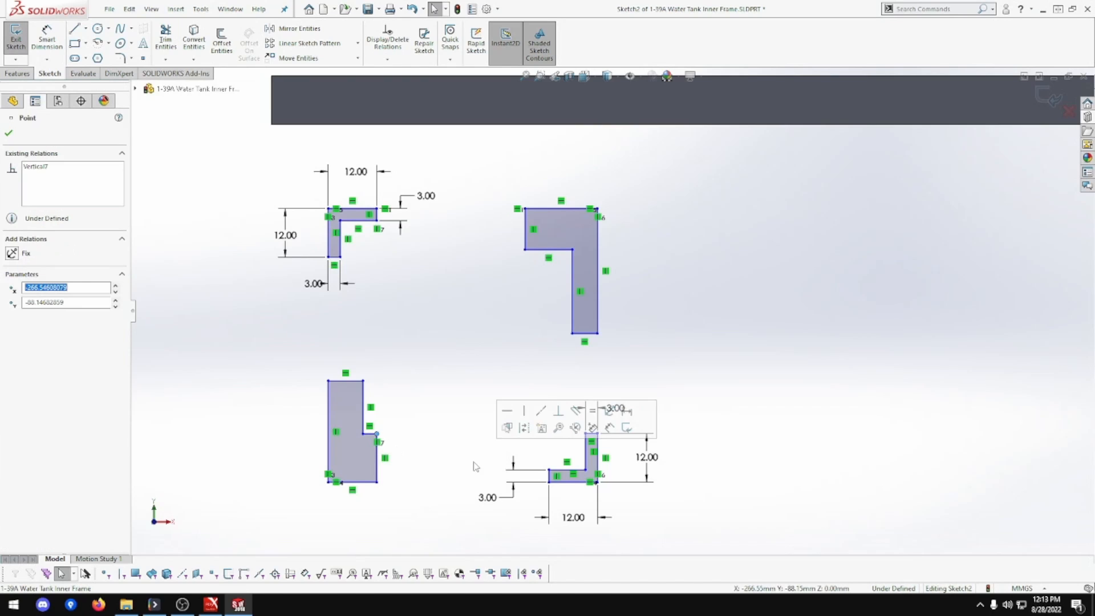
pyautogui.keyDown('ctrl'); pyautogui.click(549, 472); pyautogui.keyUp('ctrl')
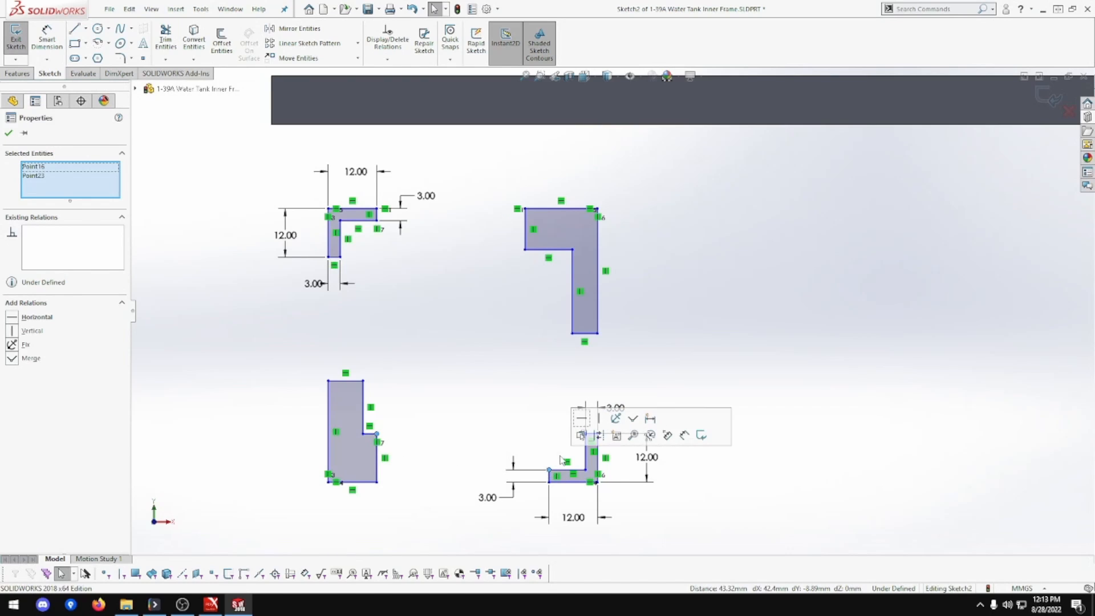
pyautogui.click(581, 420)
pyautogui.click(581, 439)
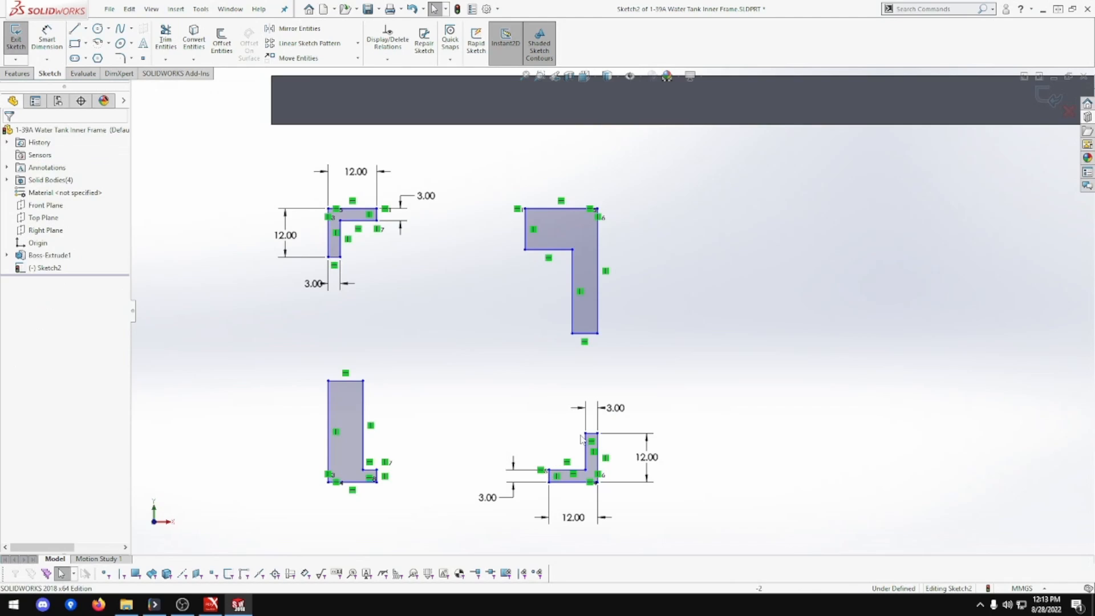
# Align the lower-left vertical leg's inner top corner horizontally with the lower-right leg's top corner and vertically with the upper-left leg's inner bottom corner.
pyautogui.click(586, 434)
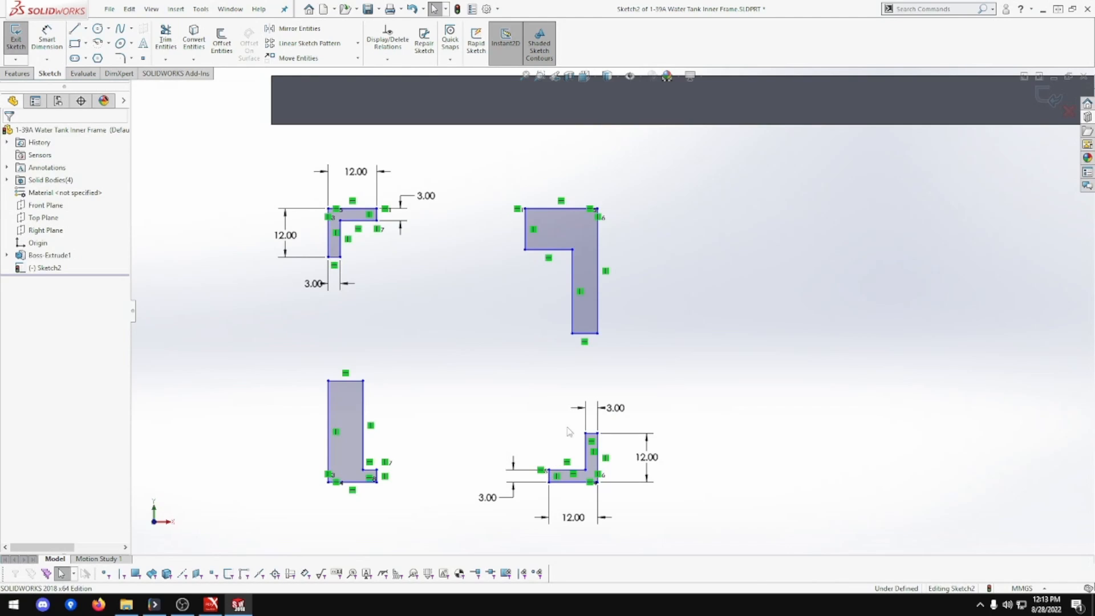
pyautogui.keyDown('ctrl'); pyautogui.click(363, 381); pyautogui.keyUp('ctrl')
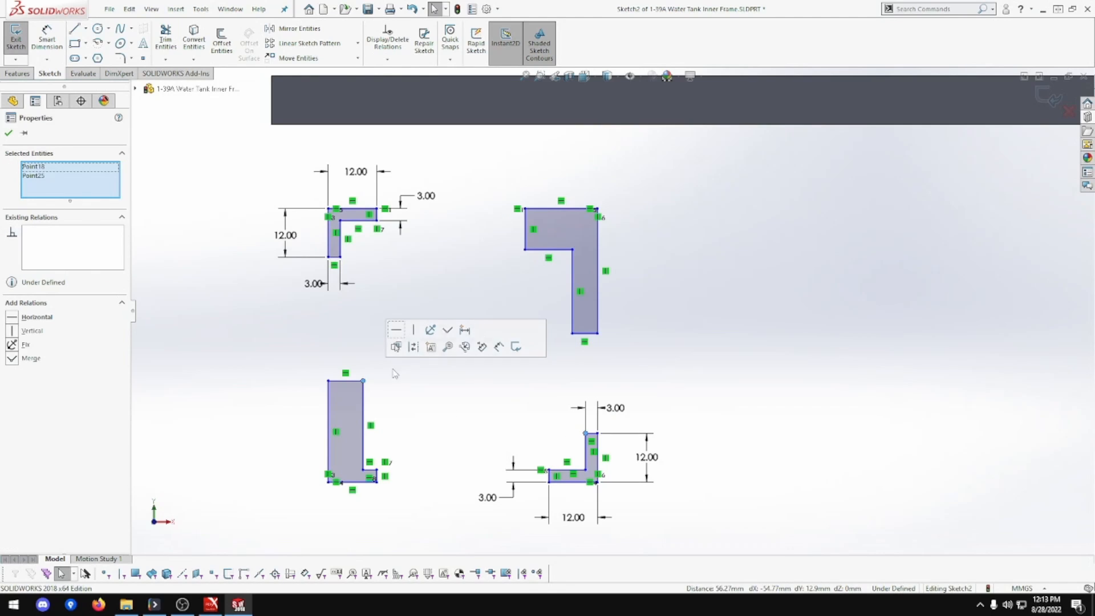
pyautogui.click(398, 331)
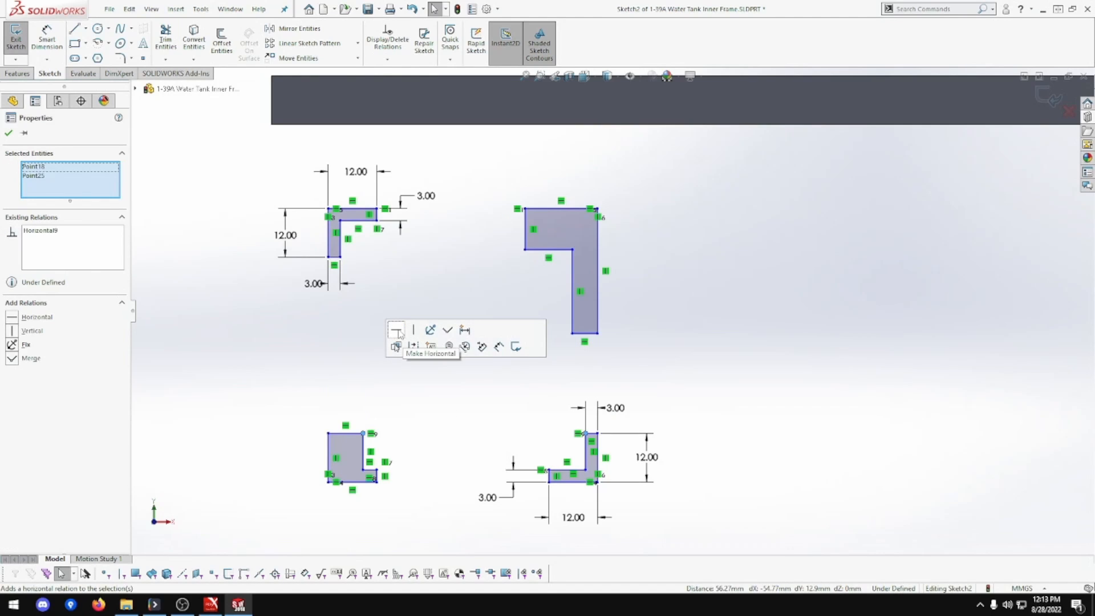
pyautogui.click(340, 258)
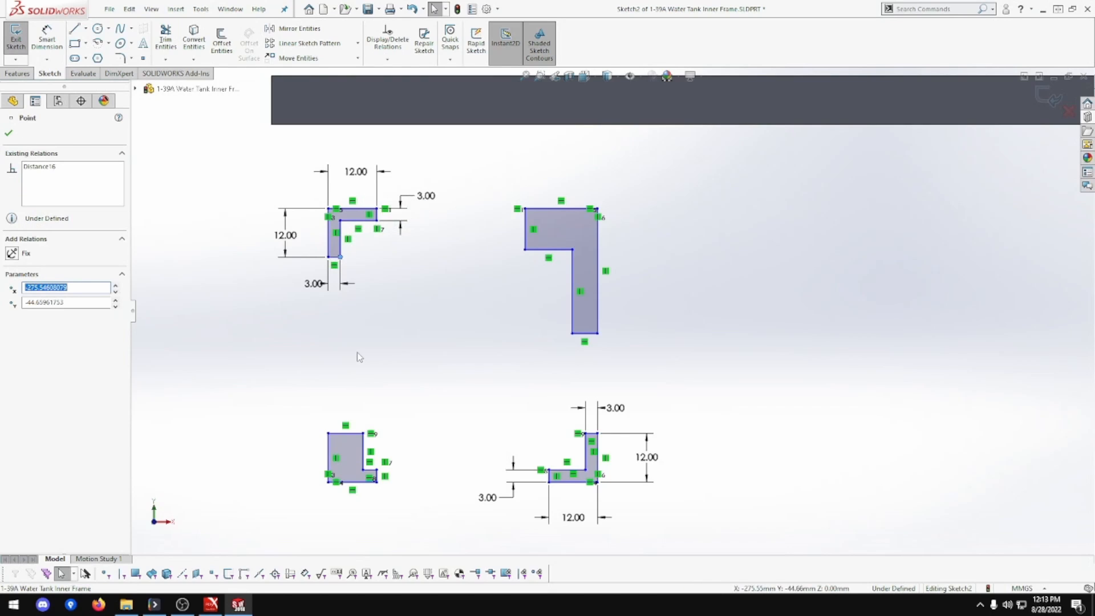
pyautogui.keyDown('ctrl'); pyautogui.click(363, 434); pyautogui.keyUp('ctrl')
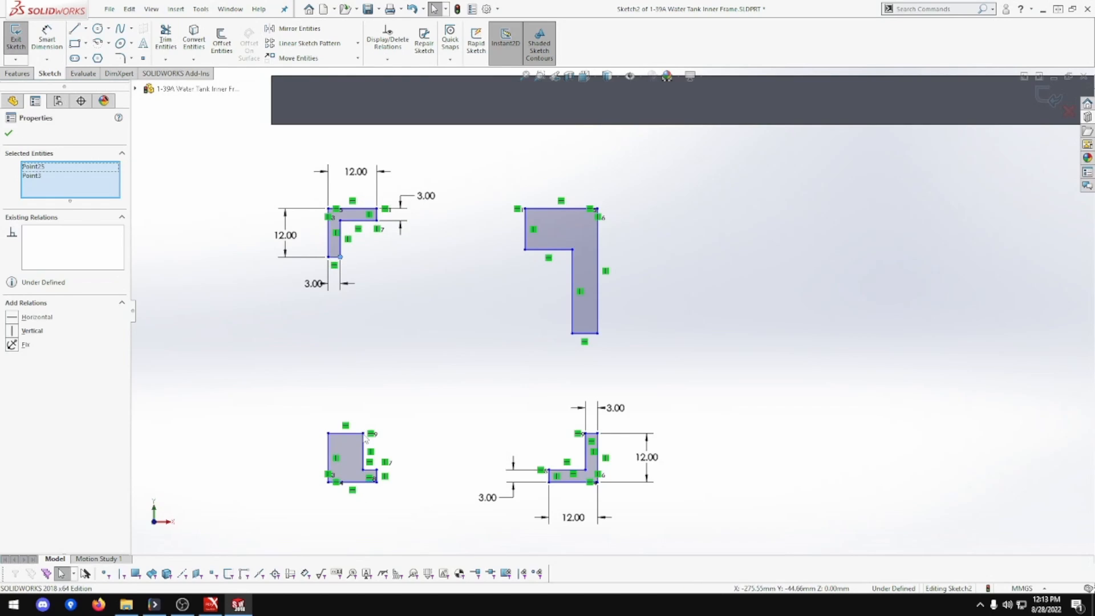
pyautogui.click(415, 383)
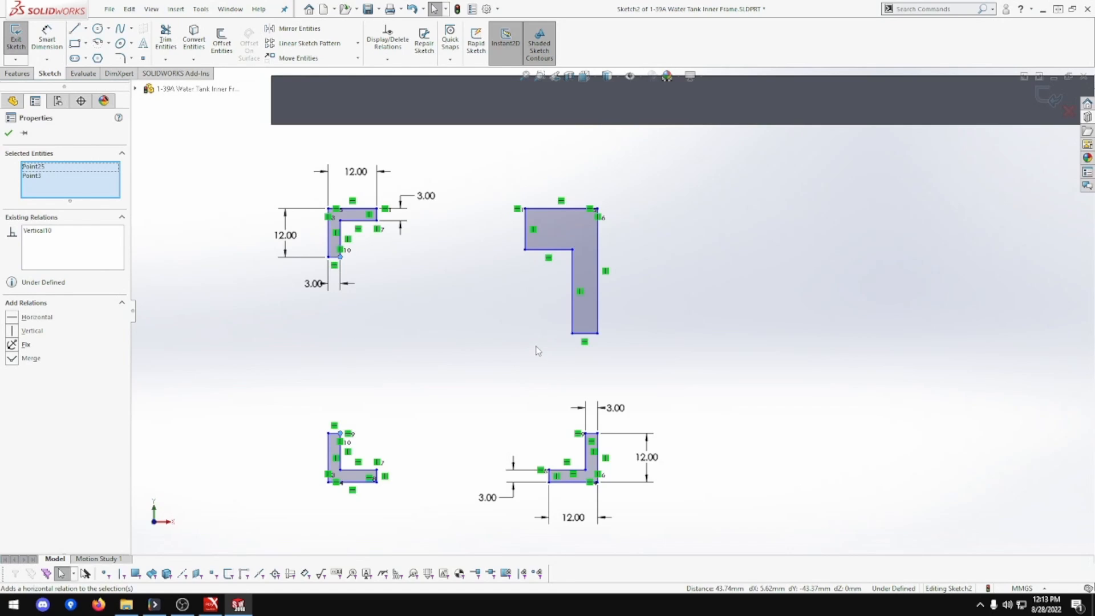
# Add horizontal relations tying the upper-right profile's inner leg-end corners to the matching corners of the upper-left profile.
pyautogui.click(572, 334)
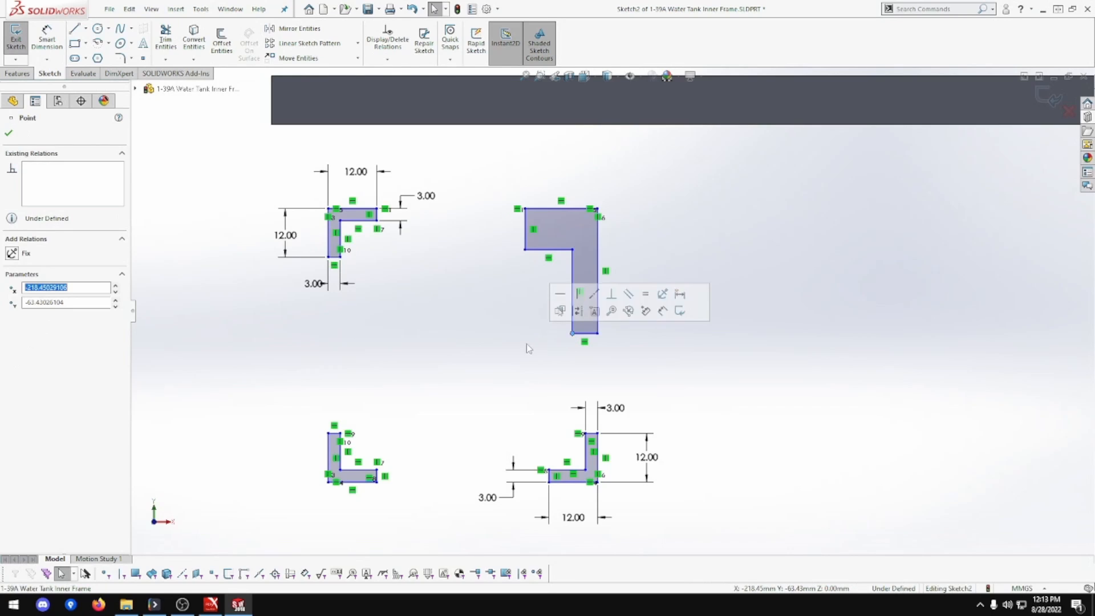
pyautogui.keyDown('ctrl'); pyautogui.click(340, 257); pyautogui.keyUp('ctrl')
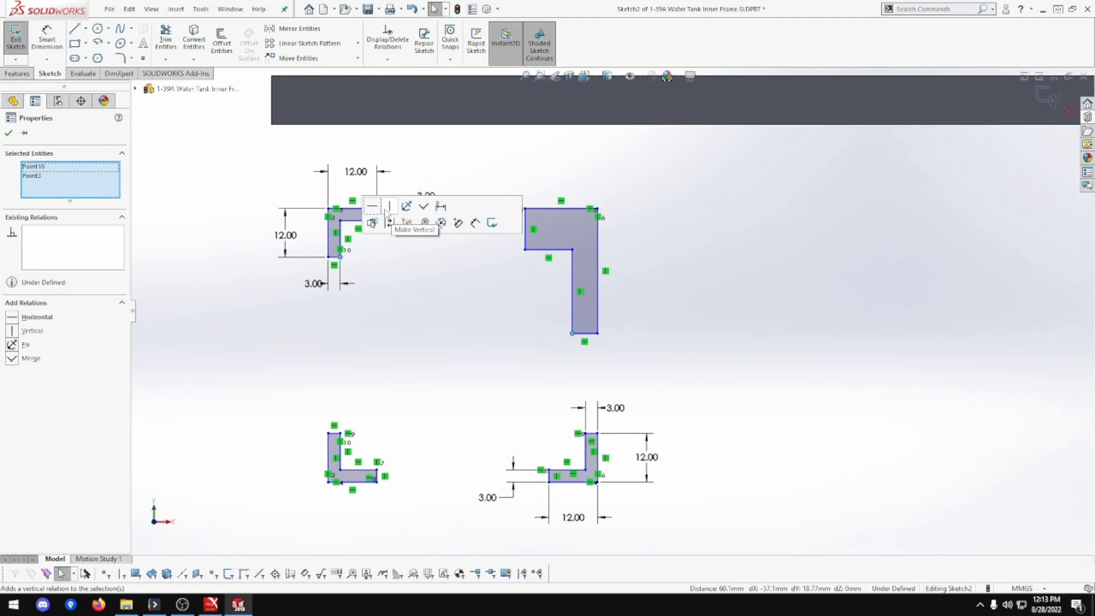
pyautogui.click(372, 207)
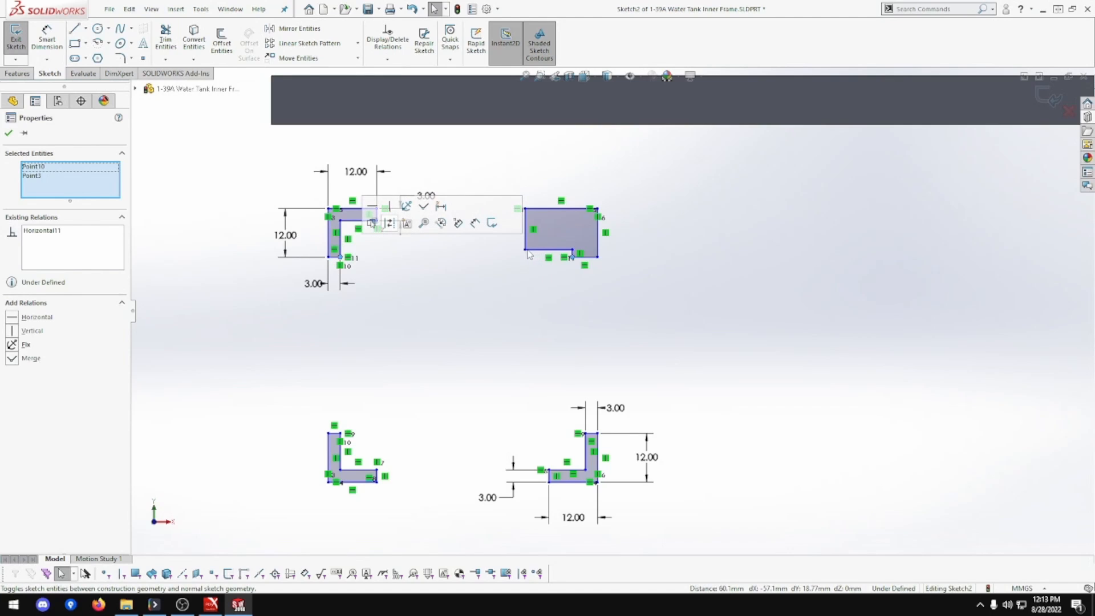
pyautogui.click(524, 249)
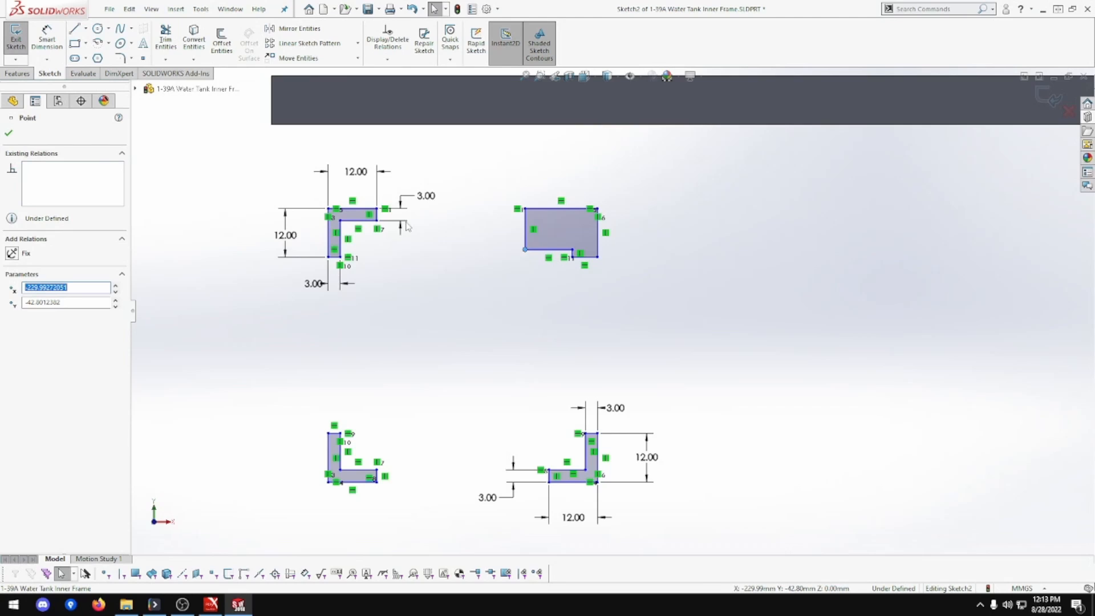
pyautogui.keyDown('ctrl'); pyautogui.click(376, 220); pyautogui.keyUp('ctrl')
pyautogui.click(409, 170)
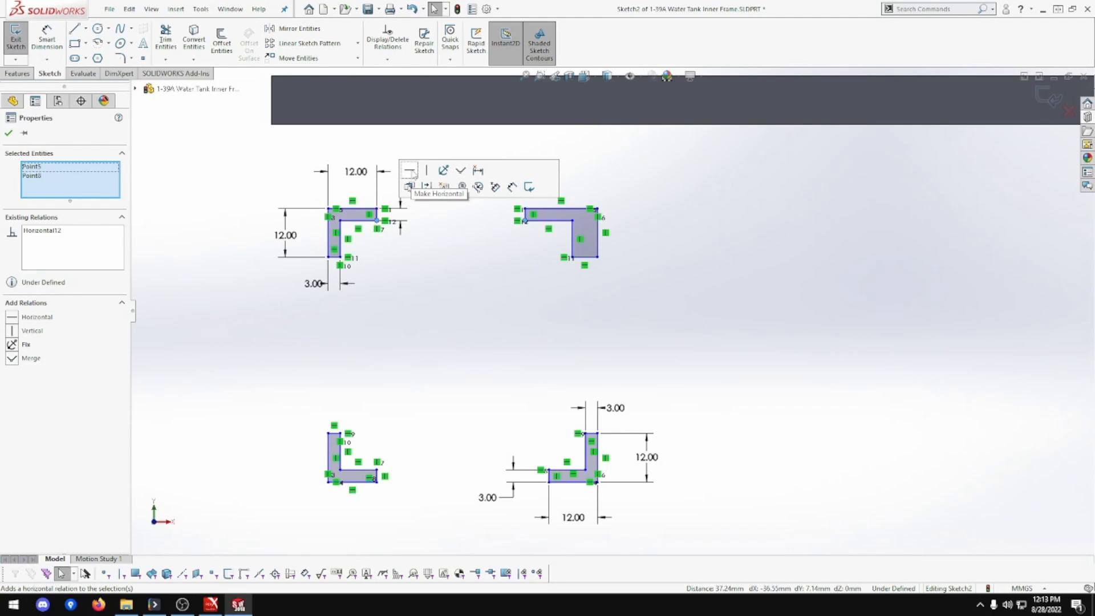
# Add a vertical relation between the inner end corners of the upper-right and lower-right profiles' vertical legs.
pyautogui.click(572, 258)
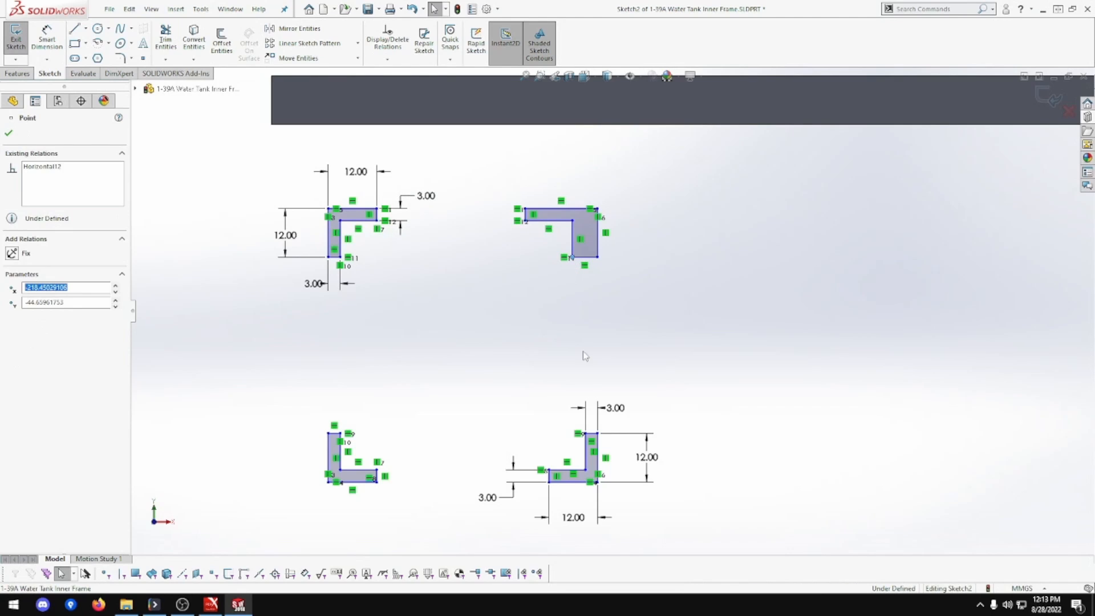
pyautogui.keyDown('ctrl'); pyautogui.click(584, 434); pyautogui.keyUp('ctrl')
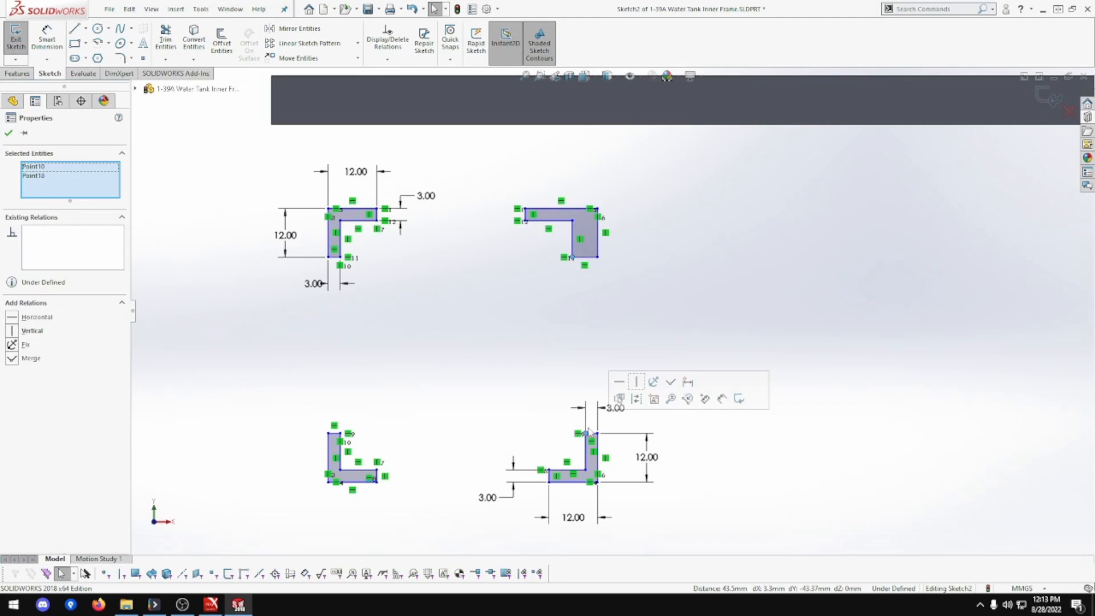
pyautogui.click(637, 381)
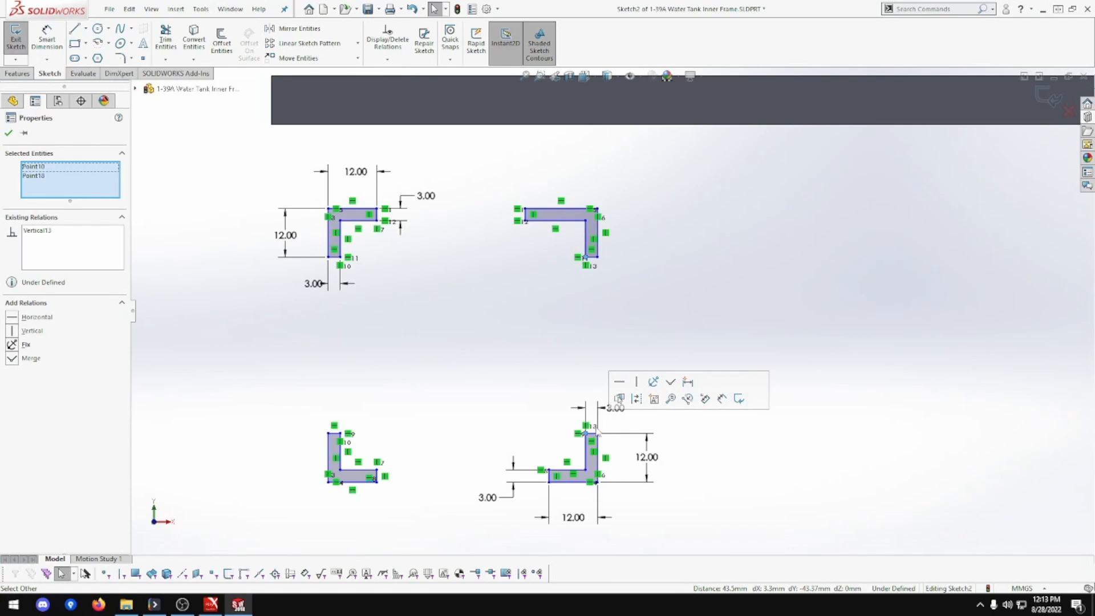
pyautogui.click(551, 423)
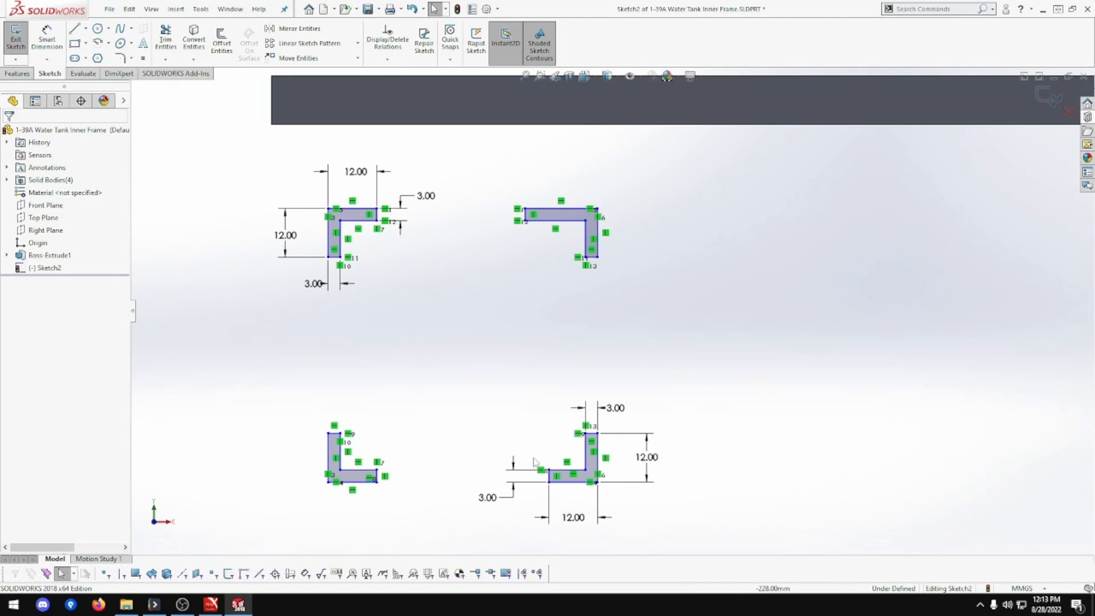
# Move the lower-right profile slightly up and outward to check how the linked profiles follow.
pyautogui.moveTo(568, 471); pyautogui.dragTo(604, 448)
pyautogui.click(633, 460)
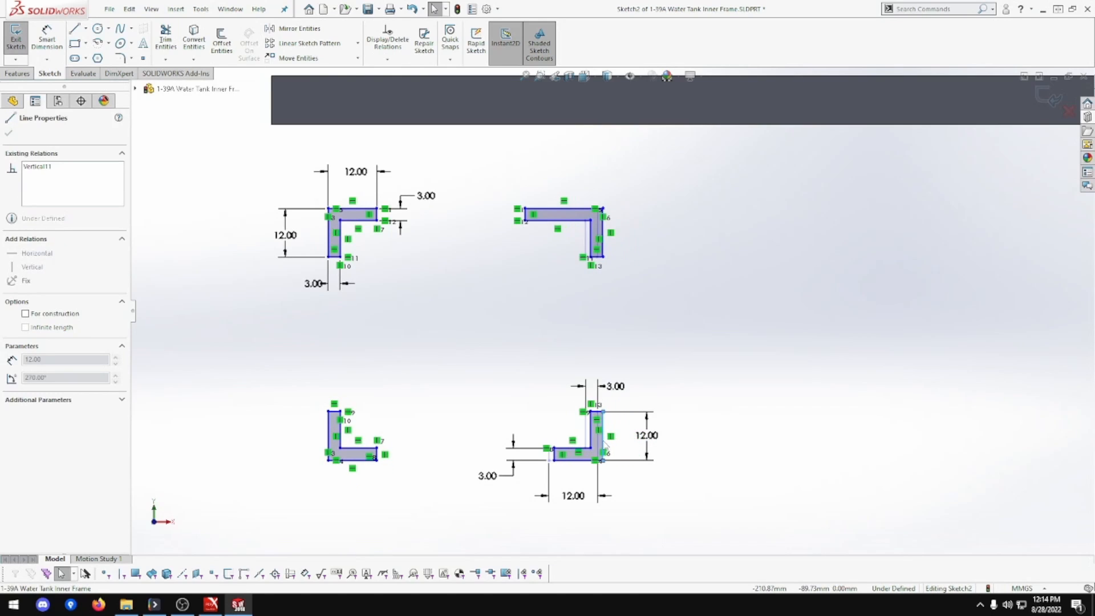
pyautogui.click(527, 255)
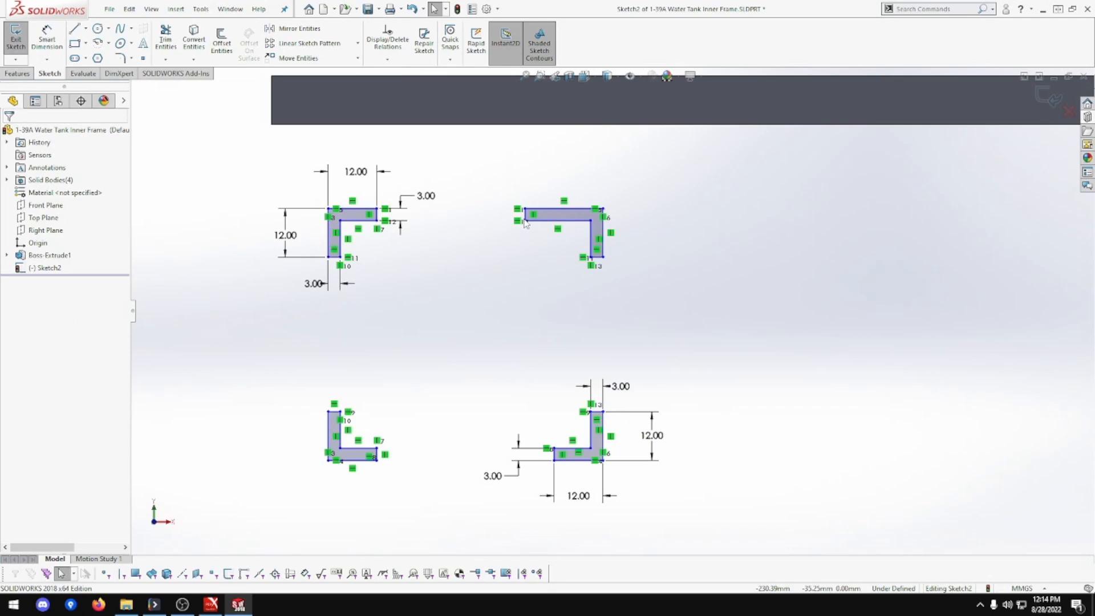
# Add a vertical relation between the inner end corners of the upper-right and lower-right profiles' horizontal legs.
pyautogui.click(525, 221)
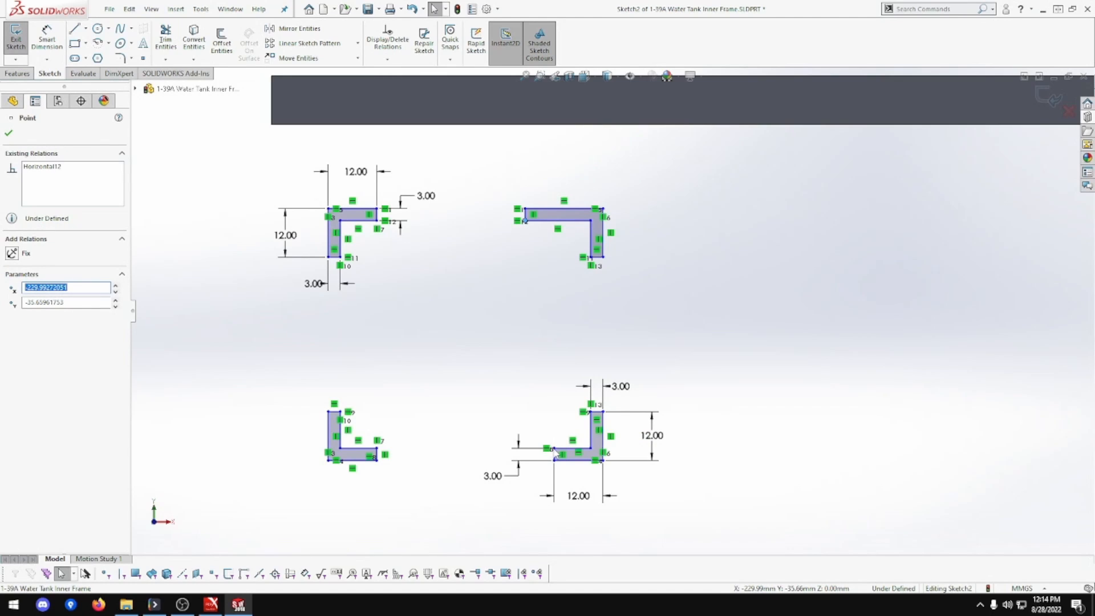
pyautogui.keyDown('ctrl'); pyautogui.click(554, 449); pyautogui.keyUp('ctrl')
pyautogui.click(605, 397)
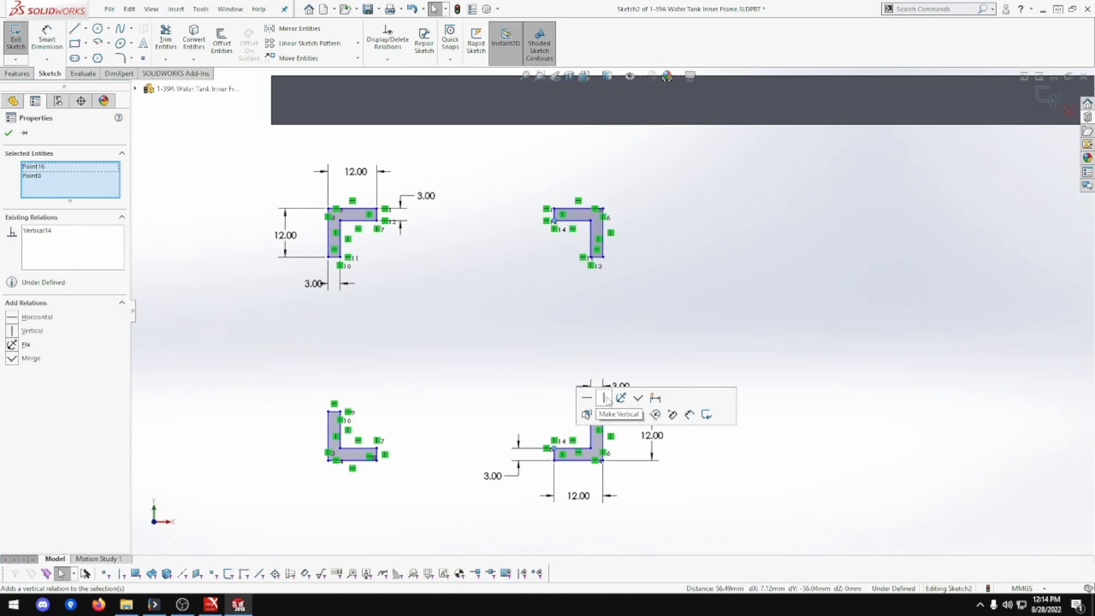
# Move the upper-right profile slightly outward and the lower-right profile slightly up to test the alignment relations.
pyautogui.click(586, 315)
pyautogui.moveTo(590, 236)
pyautogui.mouseDown()
pyautogui.moveTo(618, 236)
pyautogui.moveTo(580, 236)
pyautogui.moveTo(594, 237)
pyautogui.mouseUp()
pyautogui.click(581, 501)
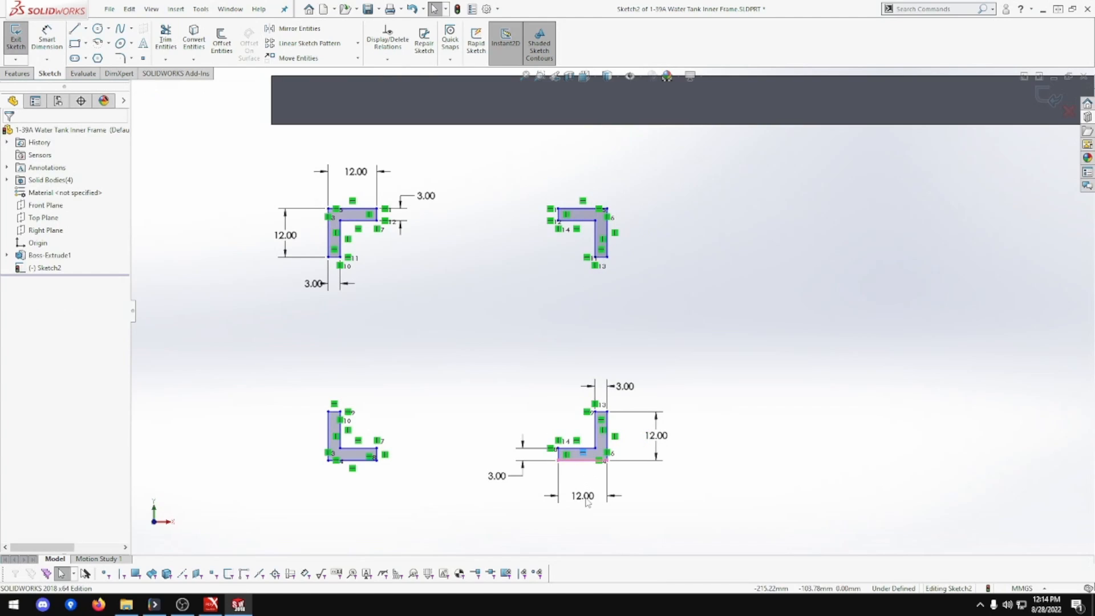
pyautogui.moveTo(579, 455); pyautogui.dragTo(578, 444)
pyautogui.click(519, 392)
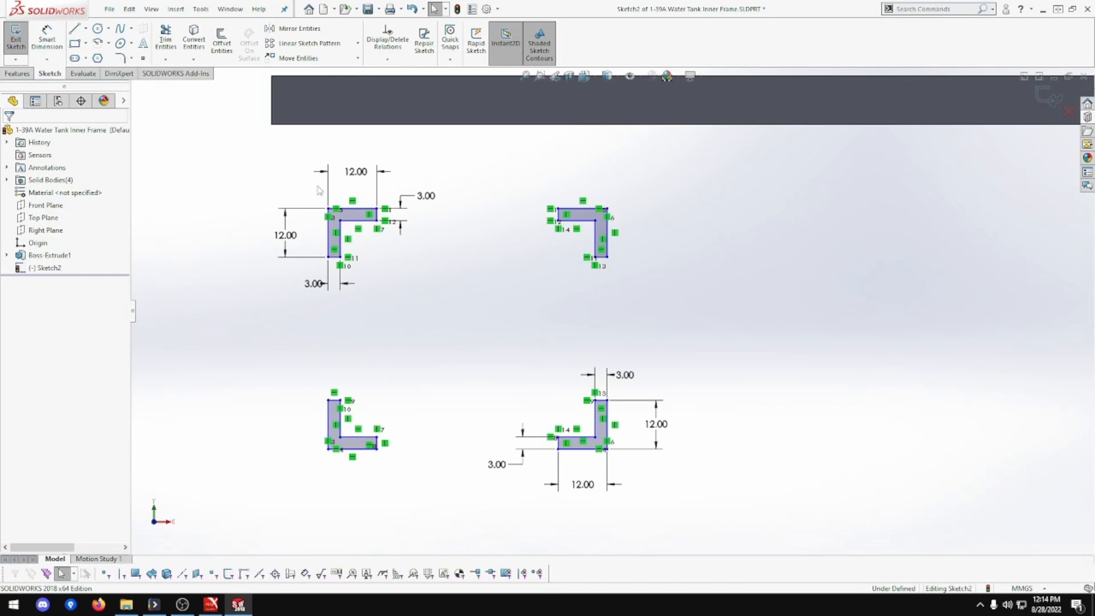
# Make the upper-left profile's outer corner coincident with the upper bar's top-left vertex.
pyautogui.scroll(1, 333, 183)
pyautogui.scroll(1, 332, 184)
pyautogui.scroll(-1, 395, 215)
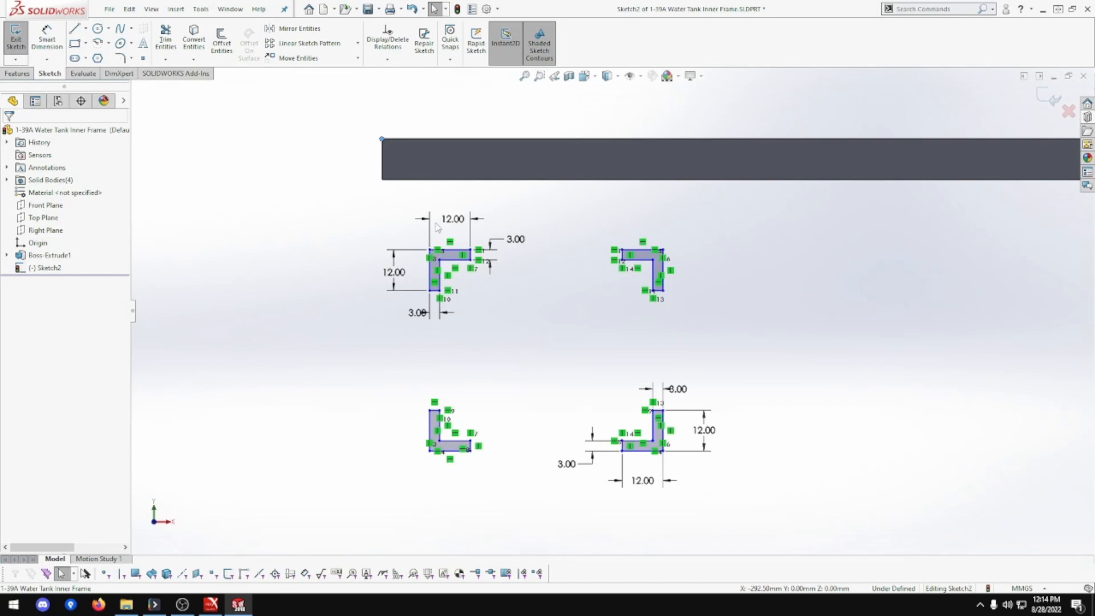
pyautogui.keyDown('ctrl'); pyautogui.click(430, 251); pyautogui.keyUp('ctrl')
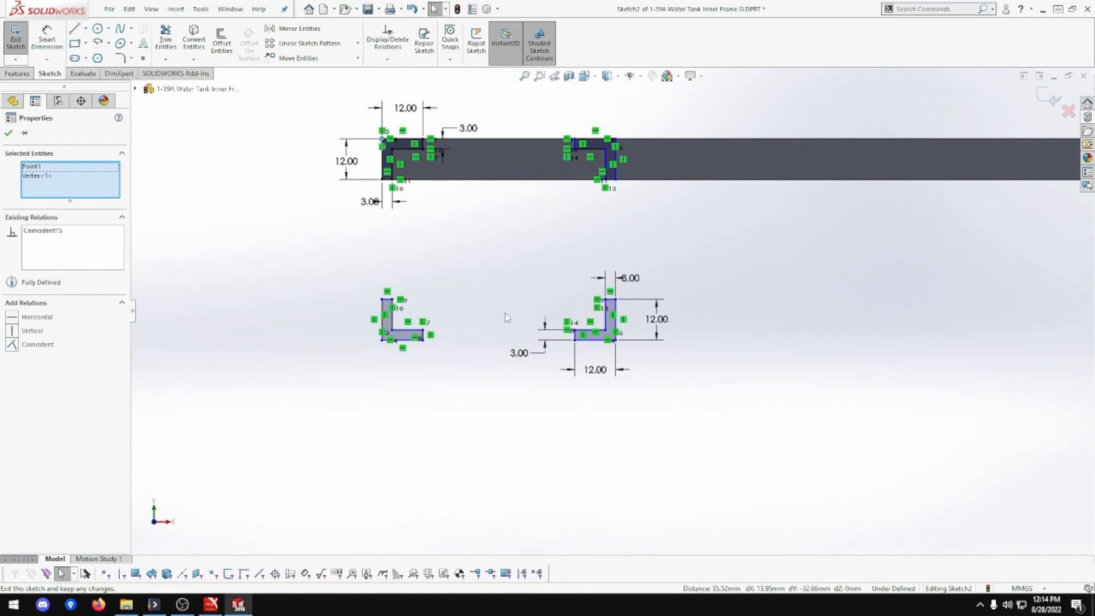
# Make the lower-left profile's outer corner coincident with the lower bar's bottom-left vertex.
pyautogui.click(382, 341)
pyautogui.scroll(6, 419, 391)
pyautogui.scroll(2, 559, 468)
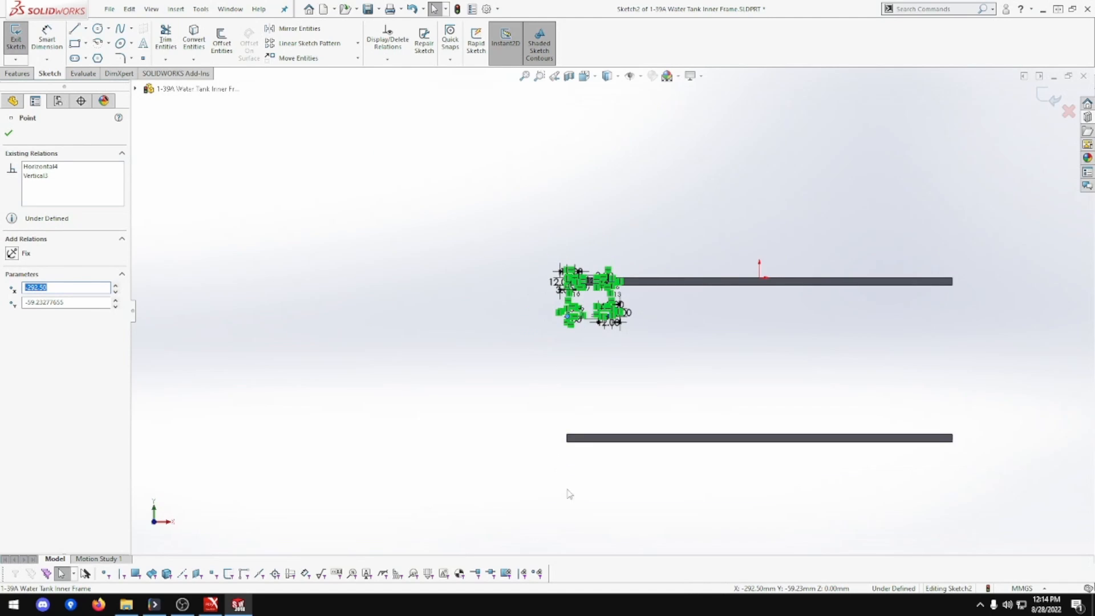
pyautogui.scroll(-8, 566, 490)
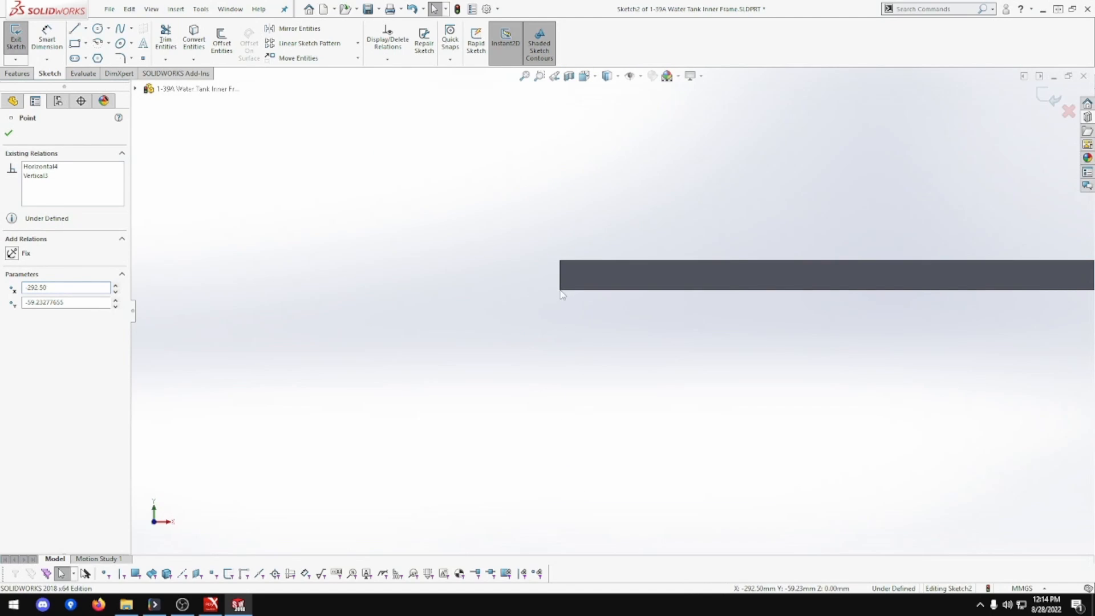
pyautogui.keyDown('ctrl'); pyautogui.click(560, 290); pyautogui.keyUp('ctrl')
pyautogui.click(627, 240)
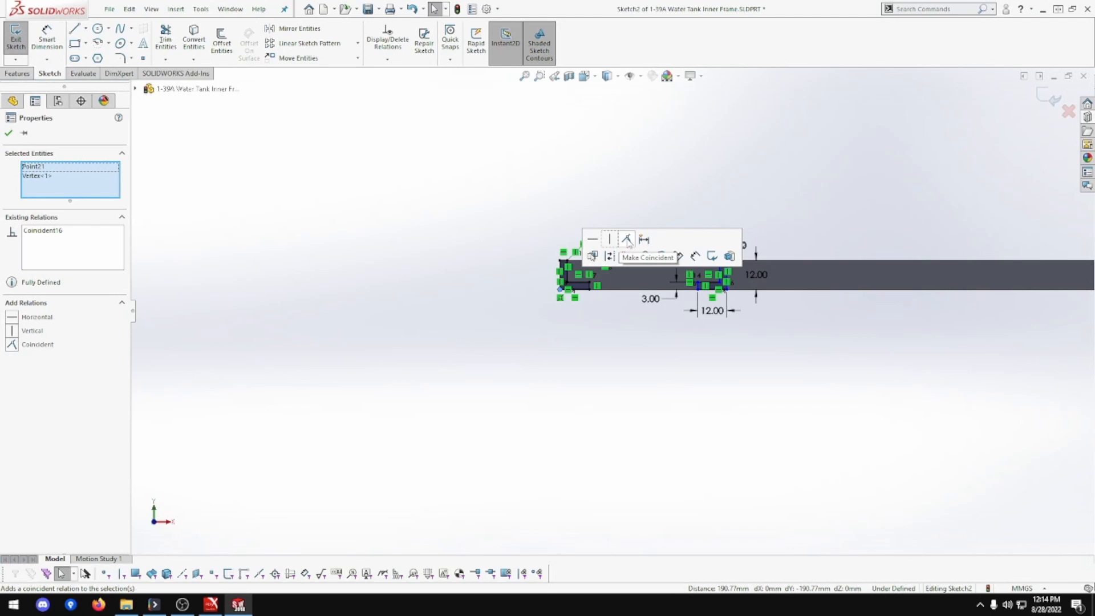
# Make the lower-right profile's outer corner coincident with the lower bar's bottom-right vertex.
pyautogui.click(733, 298)
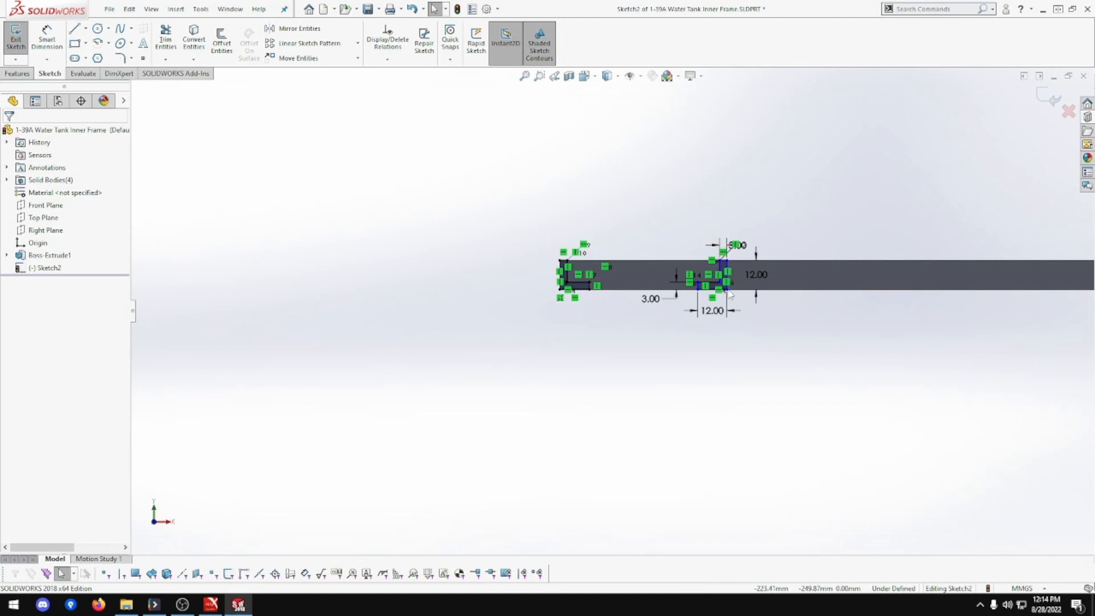
pyautogui.click(728, 293)
pyautogui.press('f')
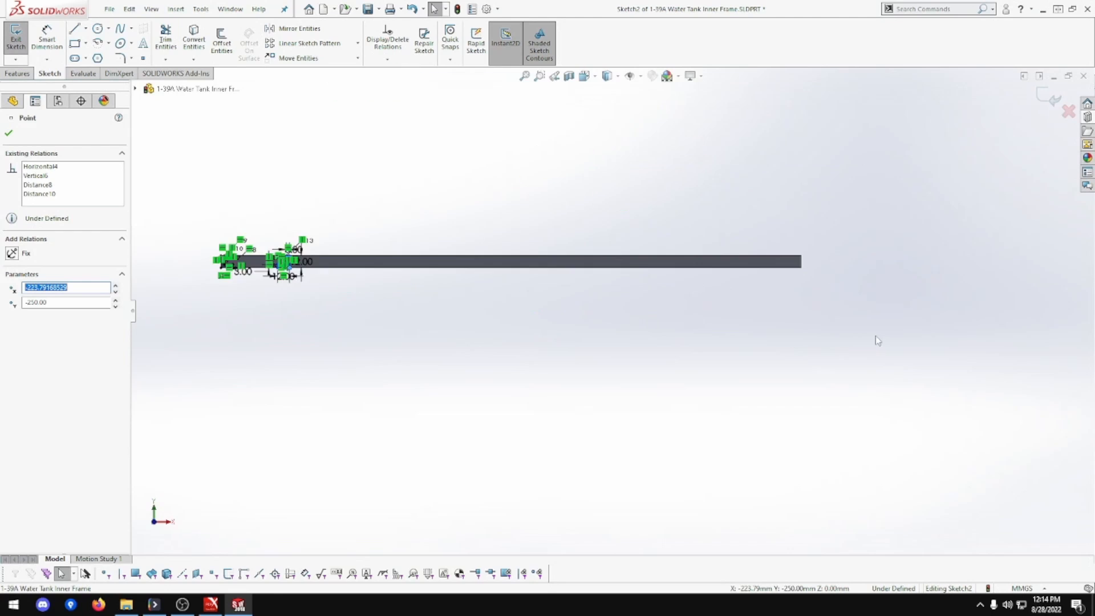
pyautogui.scroll(-5, 821, 274)
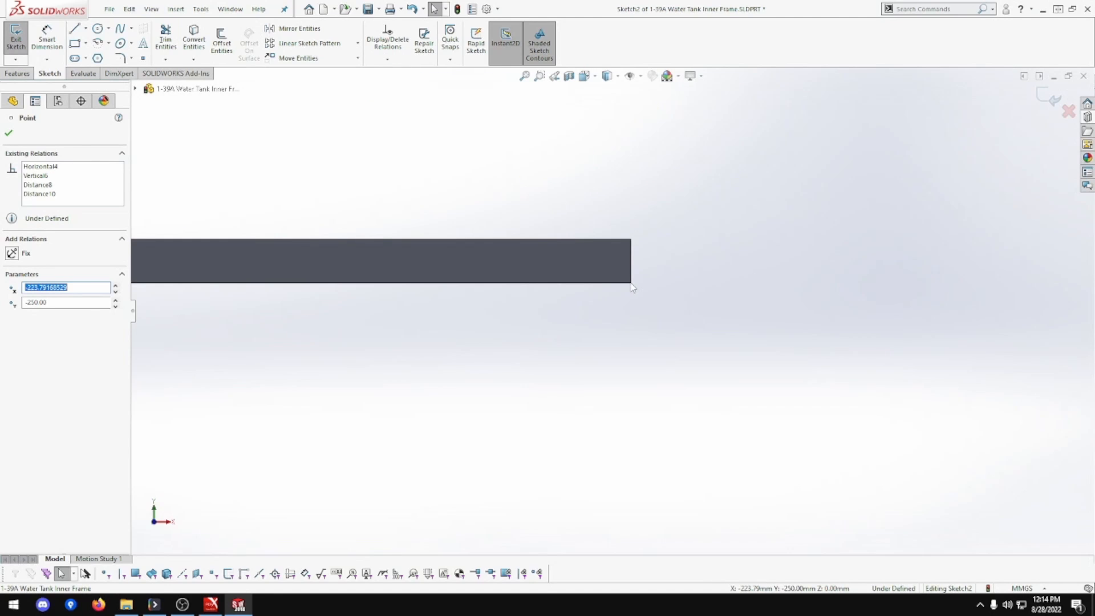
pyautogui.keyDown('ctrl'); pyautogui.click(631, 283); pyautogui.keyUp('ctrl')
pyautogui.click(706, 234)
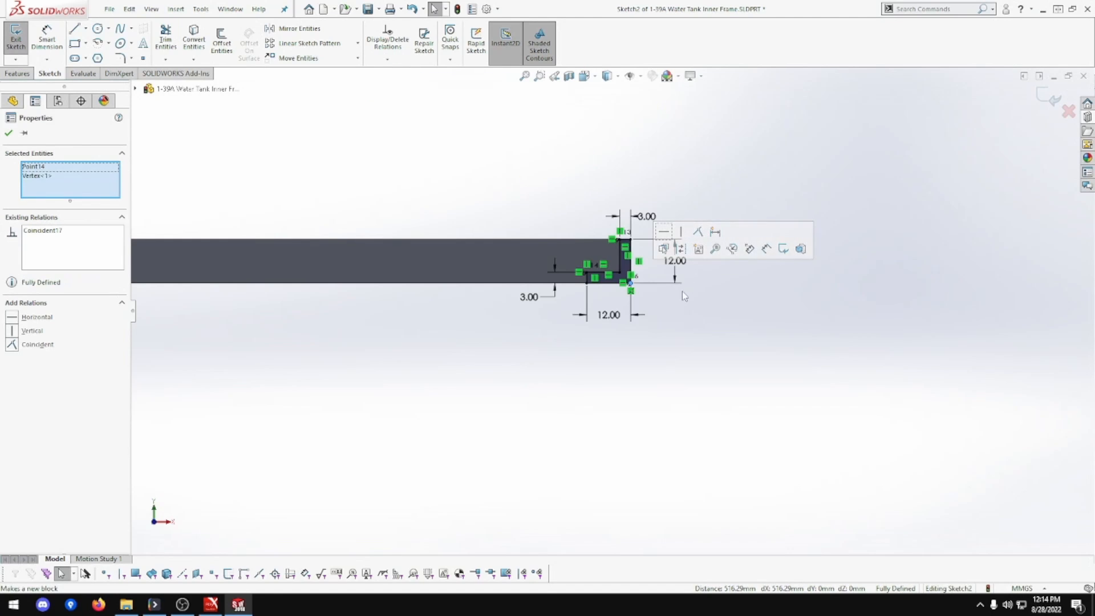
# Examine the upper-right profile's fit against the upper bar's corner and check the overall placement of the four profiles.
pyautogui.scroll(5, 684, 274)
pyautogui.scroll(-3, 633, 189)
pyautogui.scroll(-4, 599, 156)
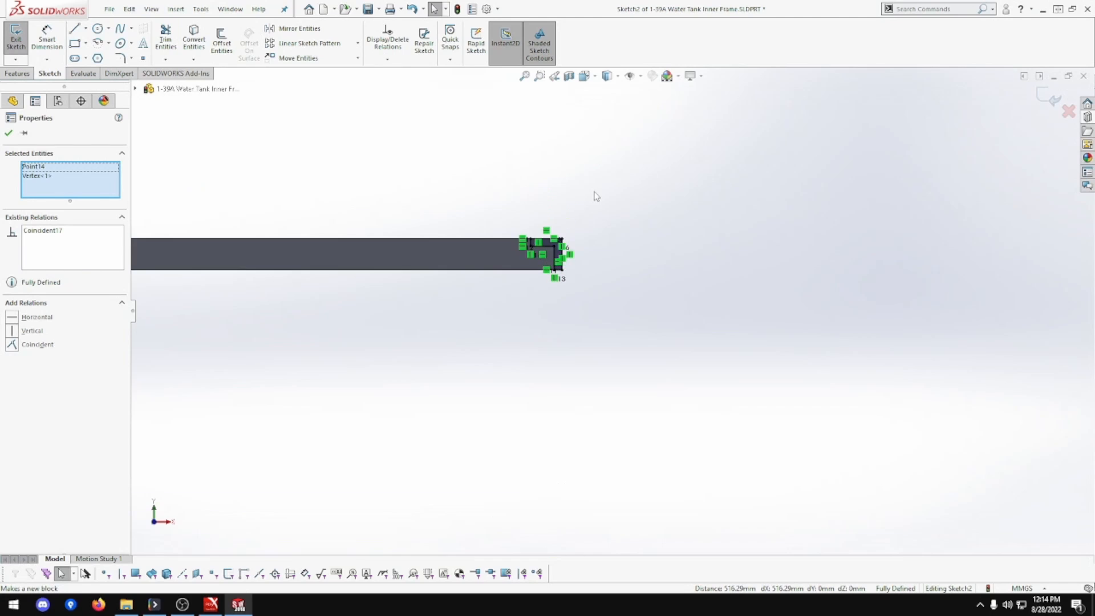
pyautogui.click(592, 217)
pyautogui.scroll(-8, 597, 234)
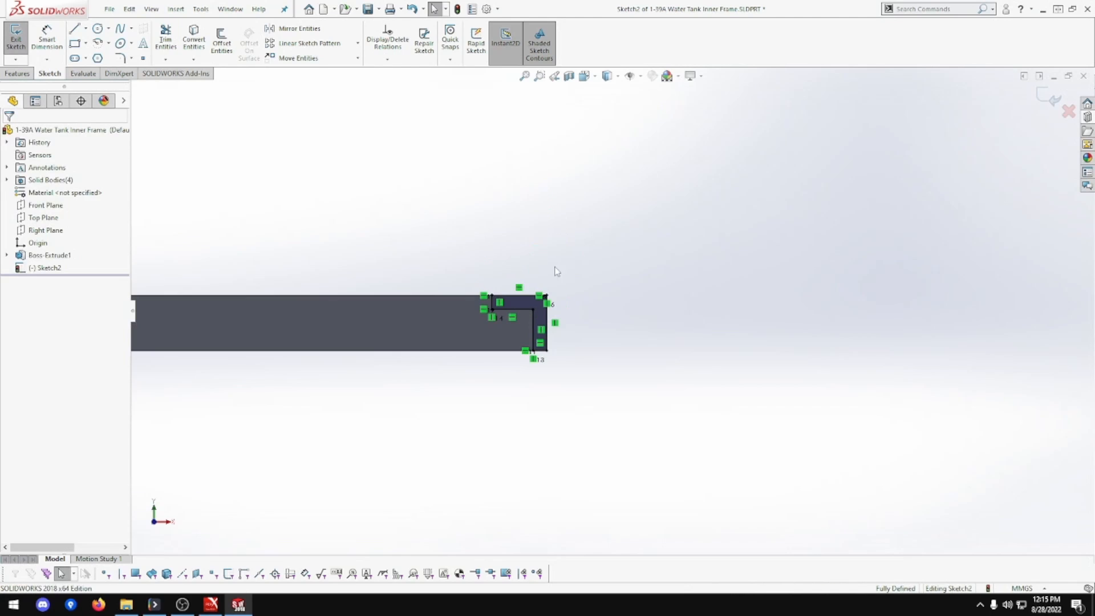
pyautogui.scroll(-2, 608, 276)
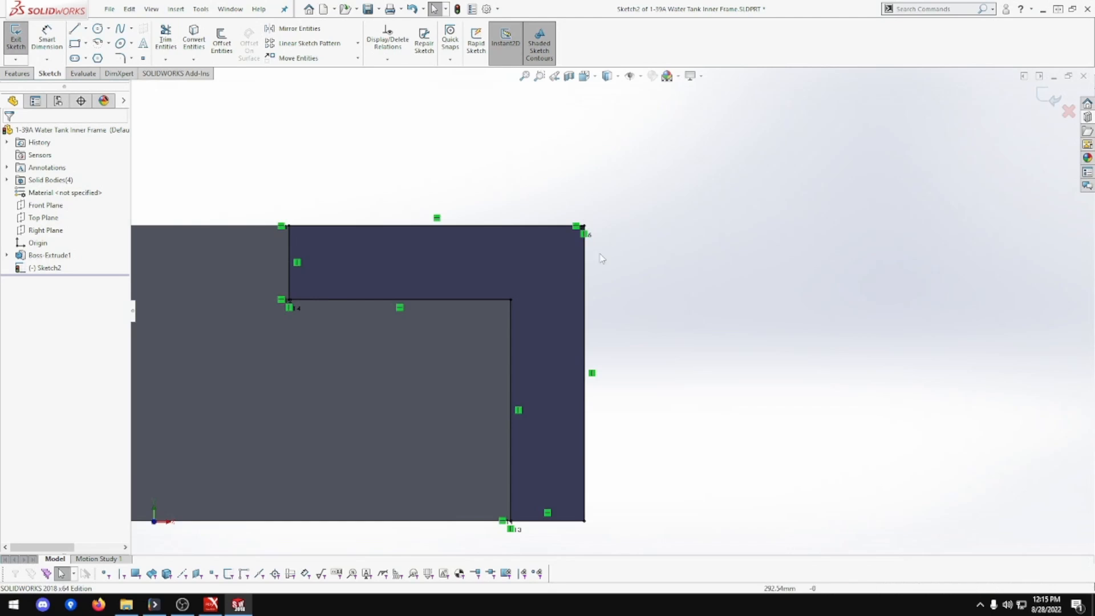
pyautogui.scroll(5, 625, 303)
pyautogui.scroll(3, 626, 303)
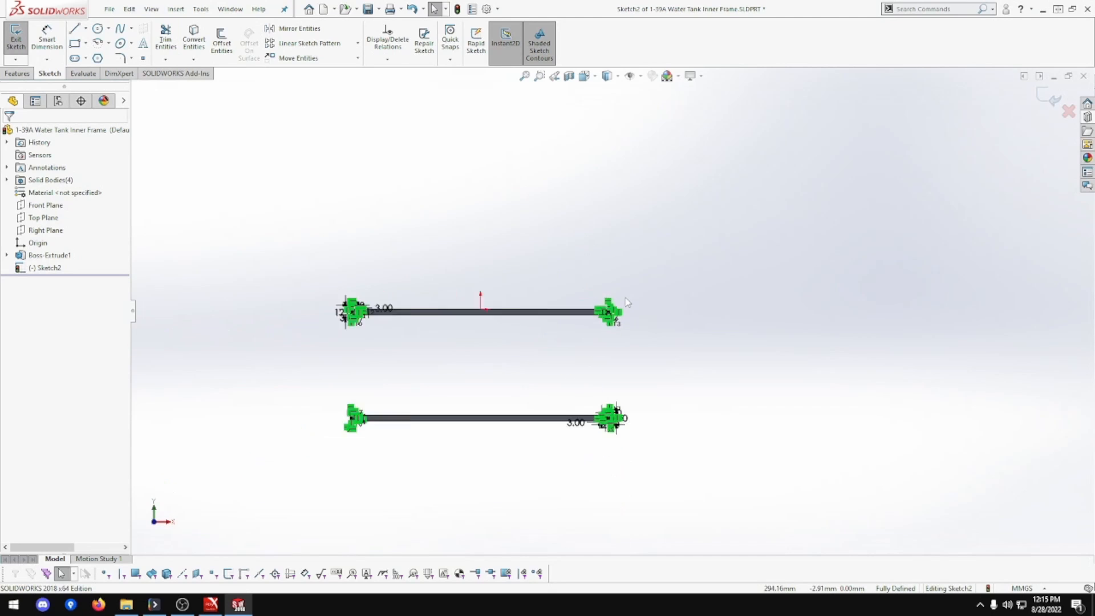
pyautogui.scroll(-3, 516, 346)
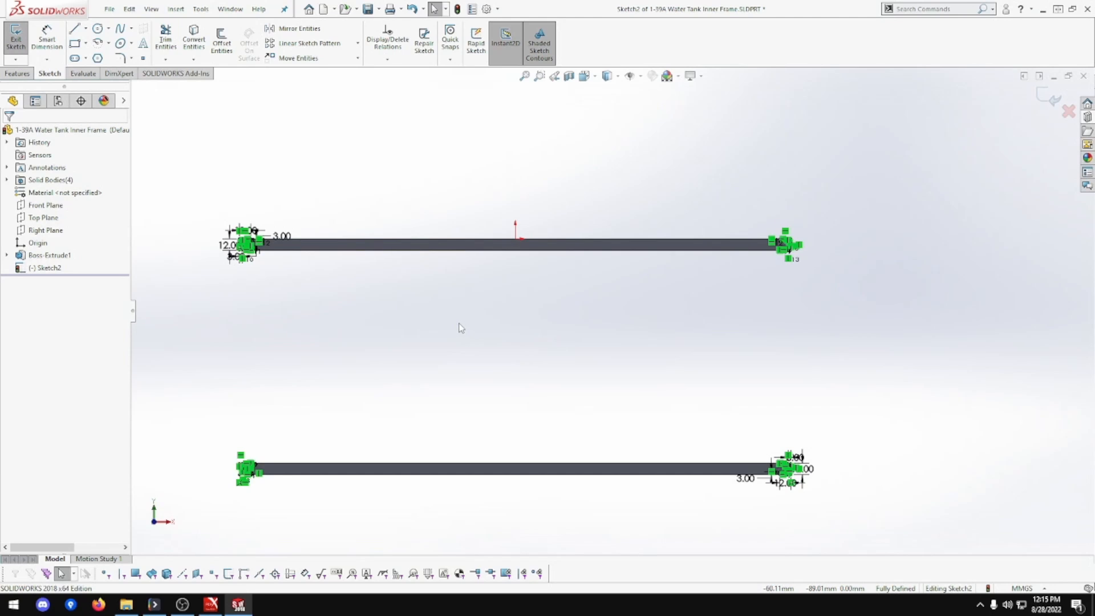
# Extrude the four L-shaped profiles 300 mm blind in the reversed direction, toward the opposite bars, with merged result.
pyautogui.moveTo(461, 328)
pyautogui.mouseDown(button='middle')
pyautogui.moveTo(496, 325)
pyautogui.moveTo(577, 351)
pyautogui.moveTo(528, 325)
pyautogui.mouseUp(button='middle')
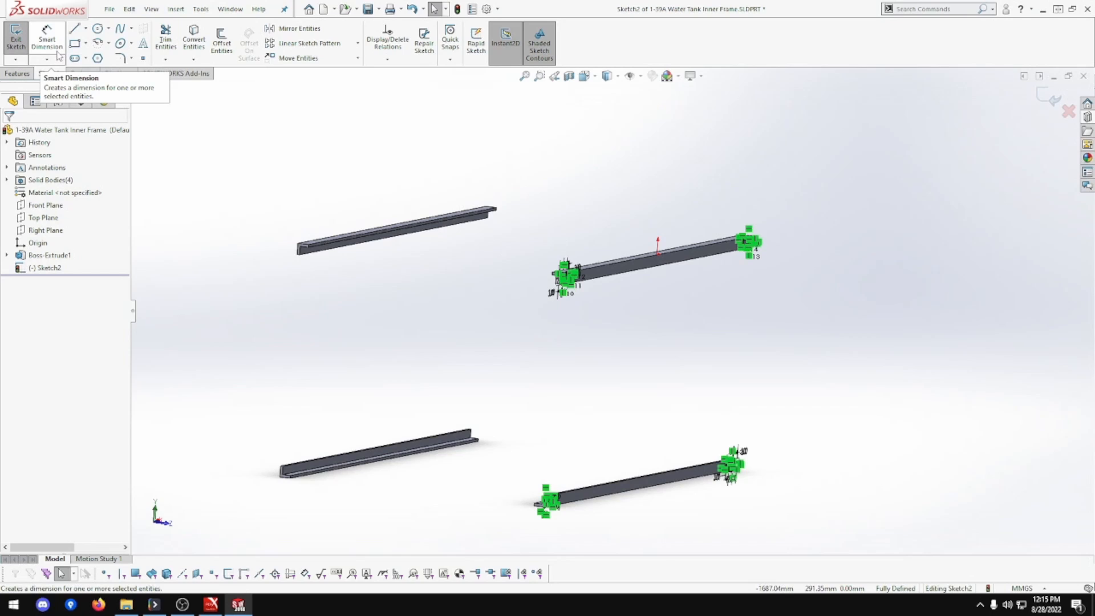
pyautogui.click(26, 73)
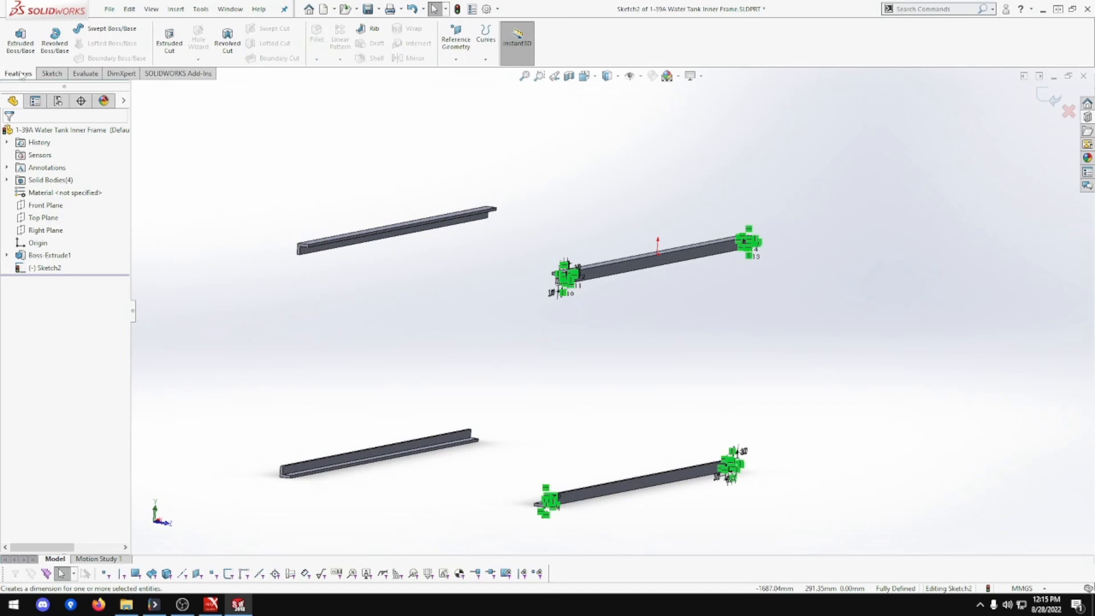
pyautogui.click(20, 41)
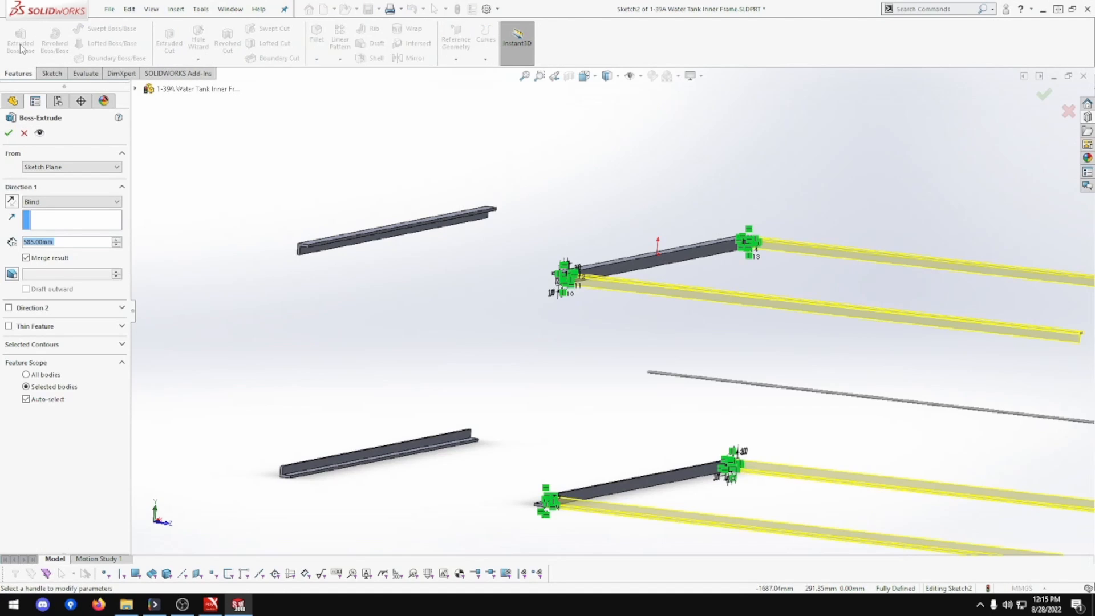
pyautogui.click(10, 202)
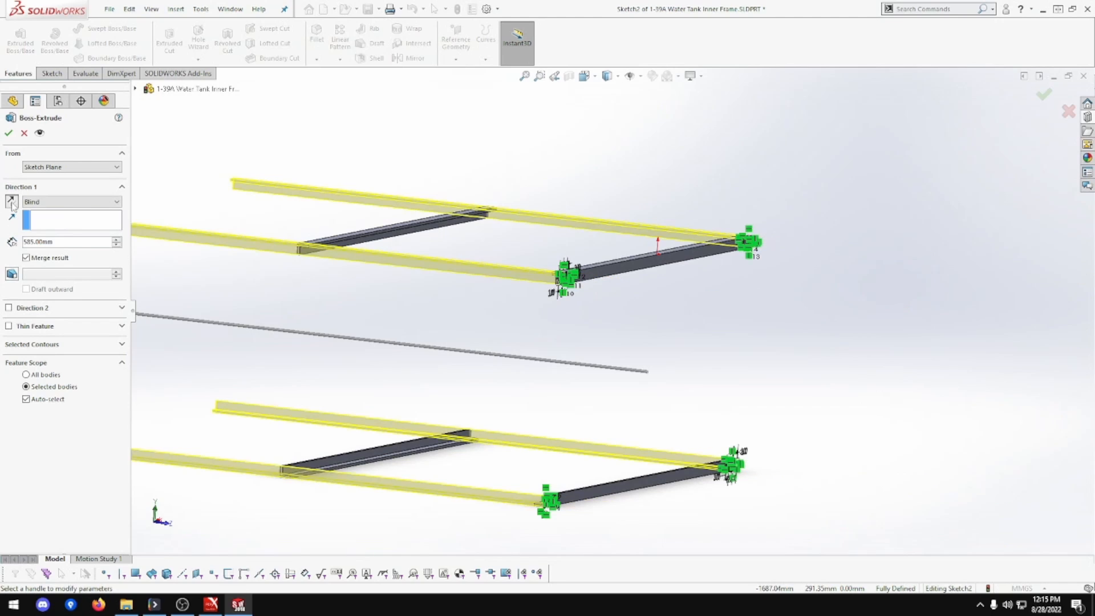
pyautogui.doubleClick(64, 242)
pyautogui.write('300')
pyautogui.press('Return')
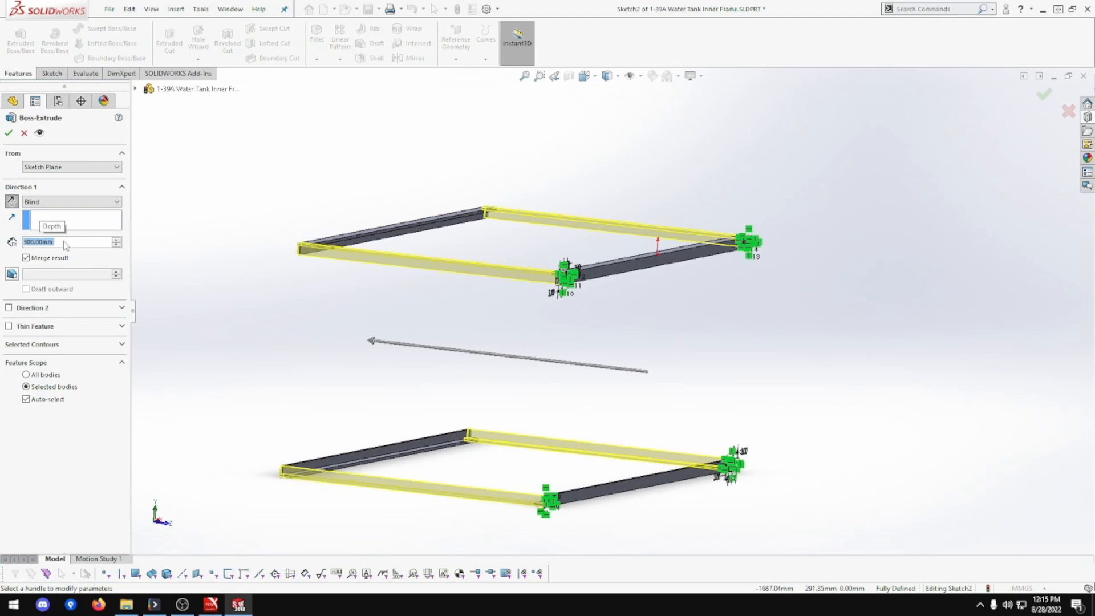
pyautogui.click(9, 133)
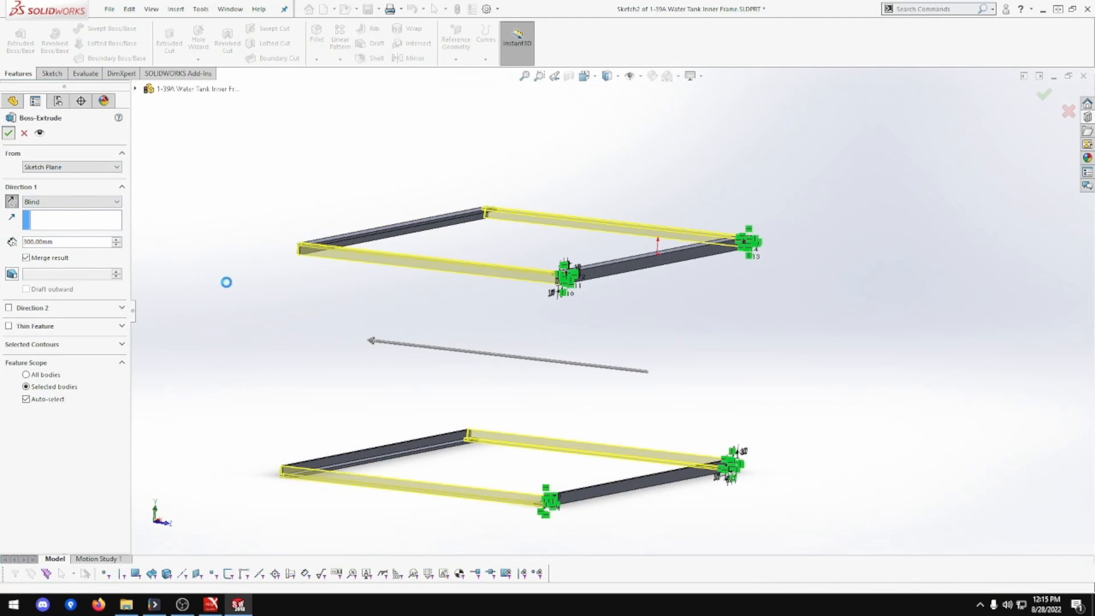
# Start a new sketch on the upper frame's top face, viewed normal to it.
pyautogui.moveTo(225, 283); pyautogui.dragTo(232, 342, button='middle')
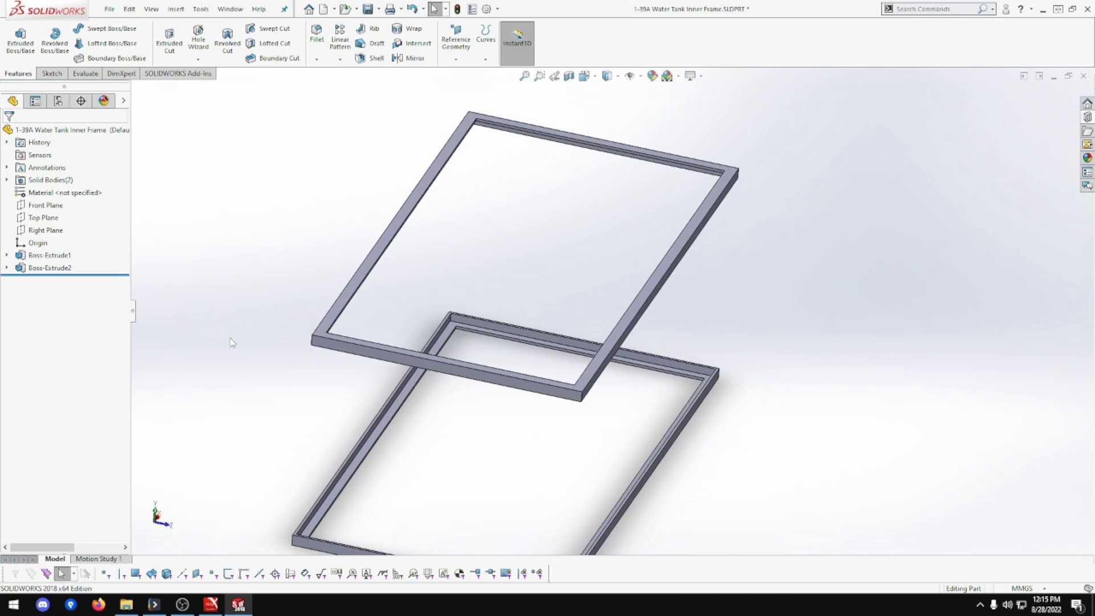
pyautogui.moveTo(323, 336); pyautogui.dragTo(377, 285, button='middle')
pyautogui.scroll(-5, 471, 274)
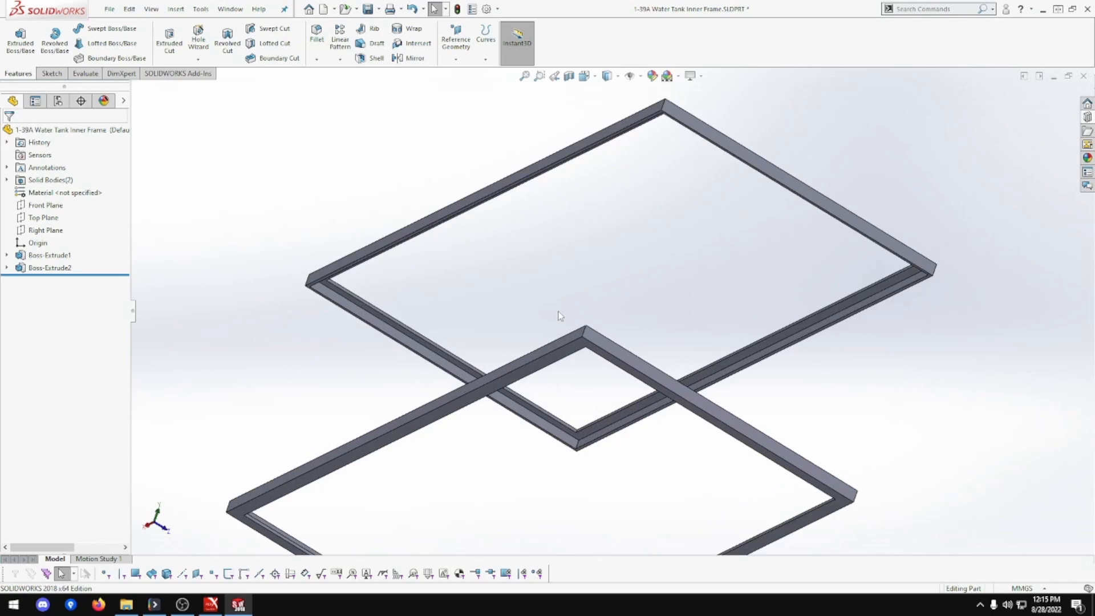
pyautogui.moveTo(590, 335)
pyautogui.mouseDown(button='middle')
pyautogui.moveTo(593, 280)
pyautogui.moveTo(542, 356)
pyautogui.moveTo(584, 352)
pyautogui.moveTo(597, 328)
pyautogui.mouseUp(button='middle')
pyautogui.scroll(3, 594, 341)
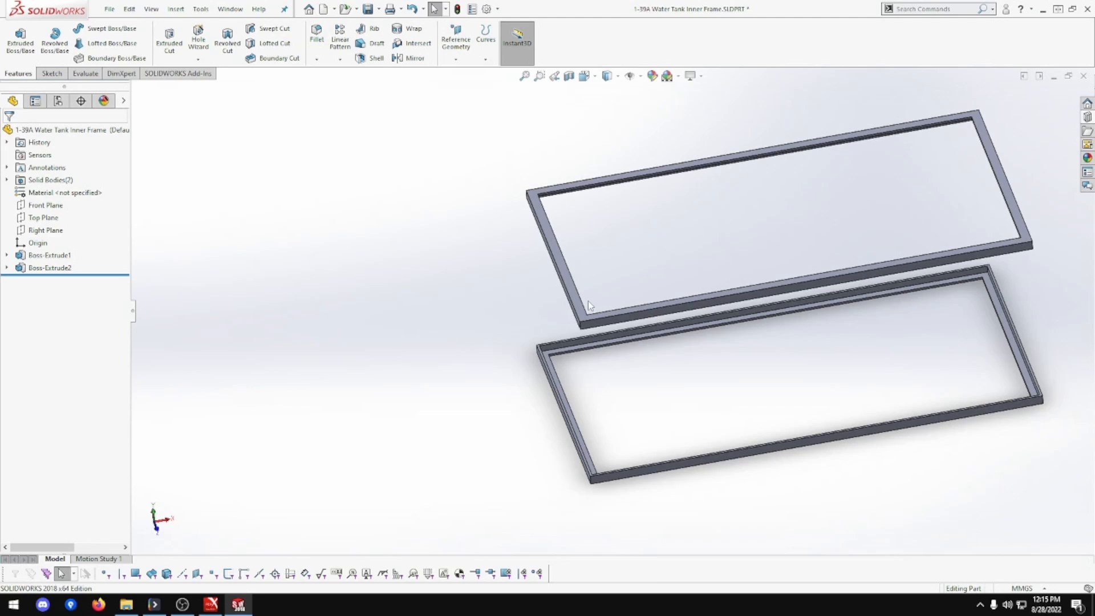
pyautogui.rightClick(583, 302)
pyautogui.click(655, 292)
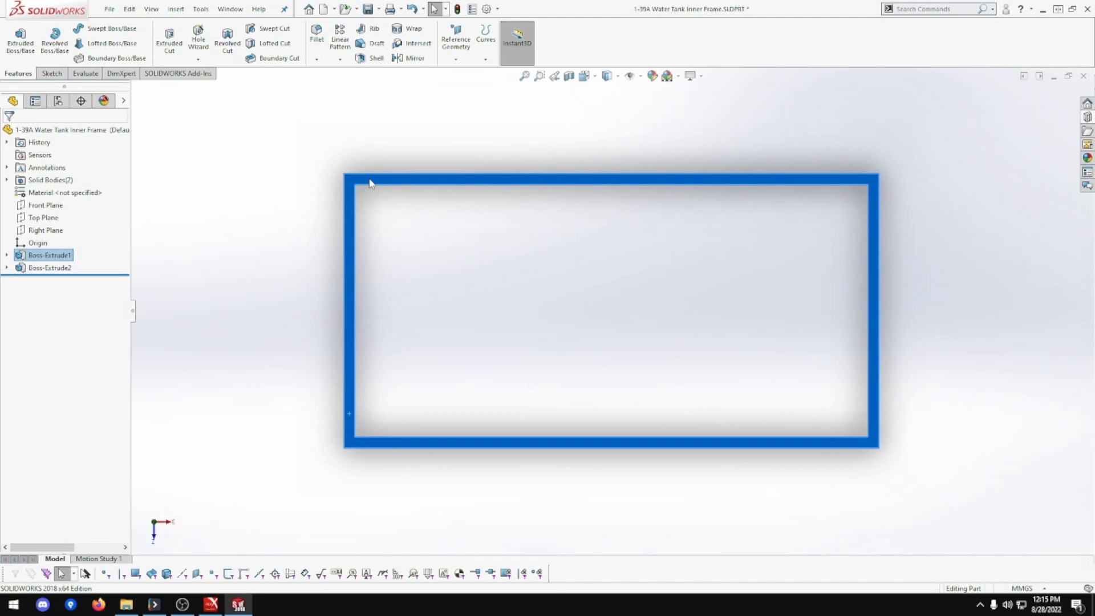
pyautogui.rightClick(369, 182)
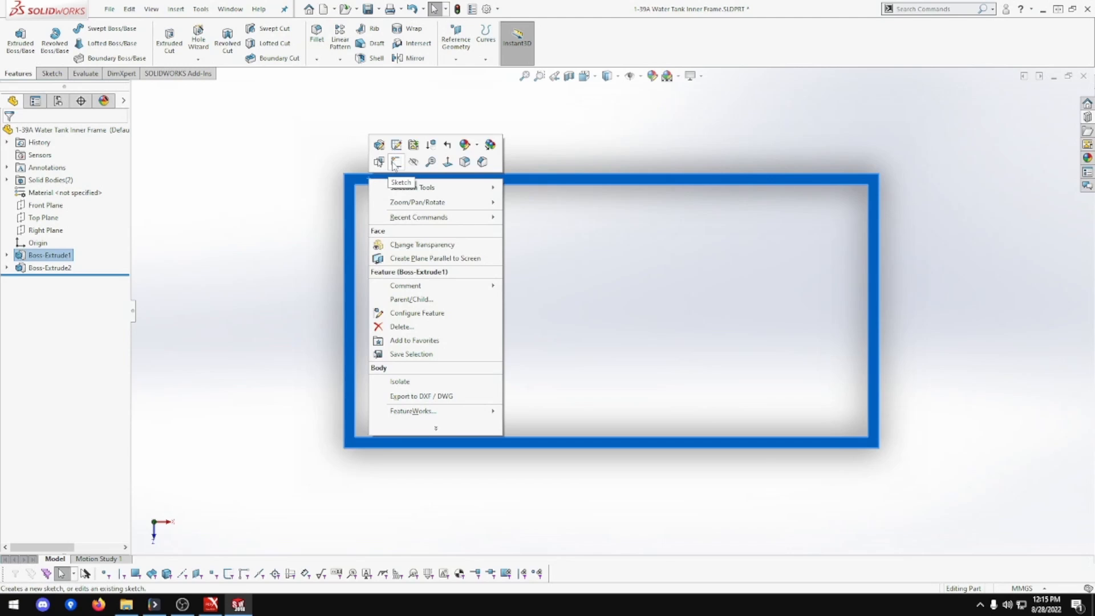
pyautogui.click(394, 165)
pyautogui.scroll(-5, 384, 208)
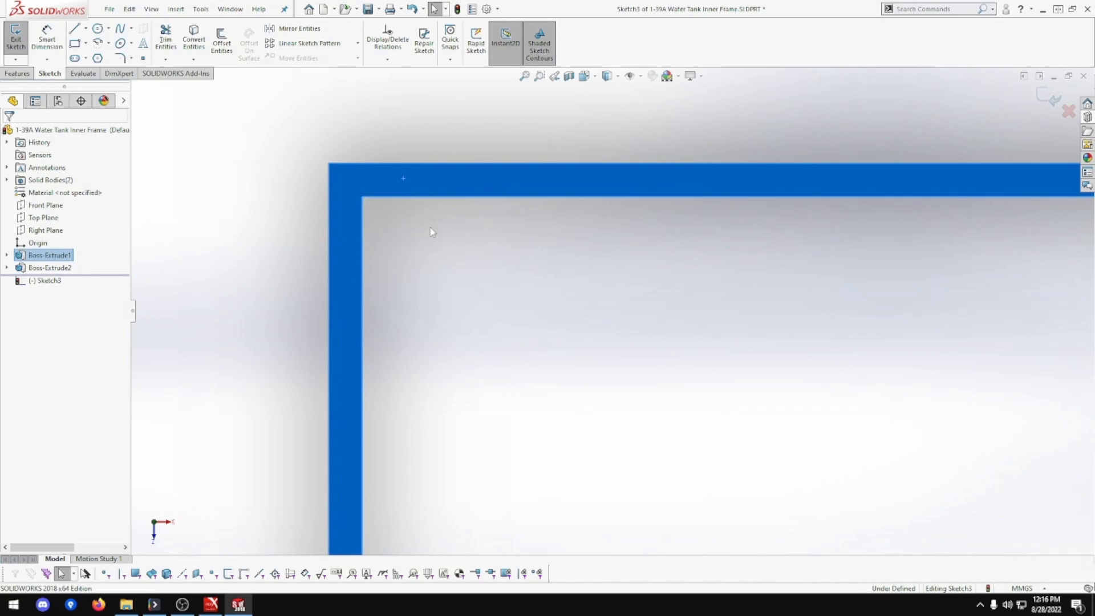
pyautogui.click(432, 231)
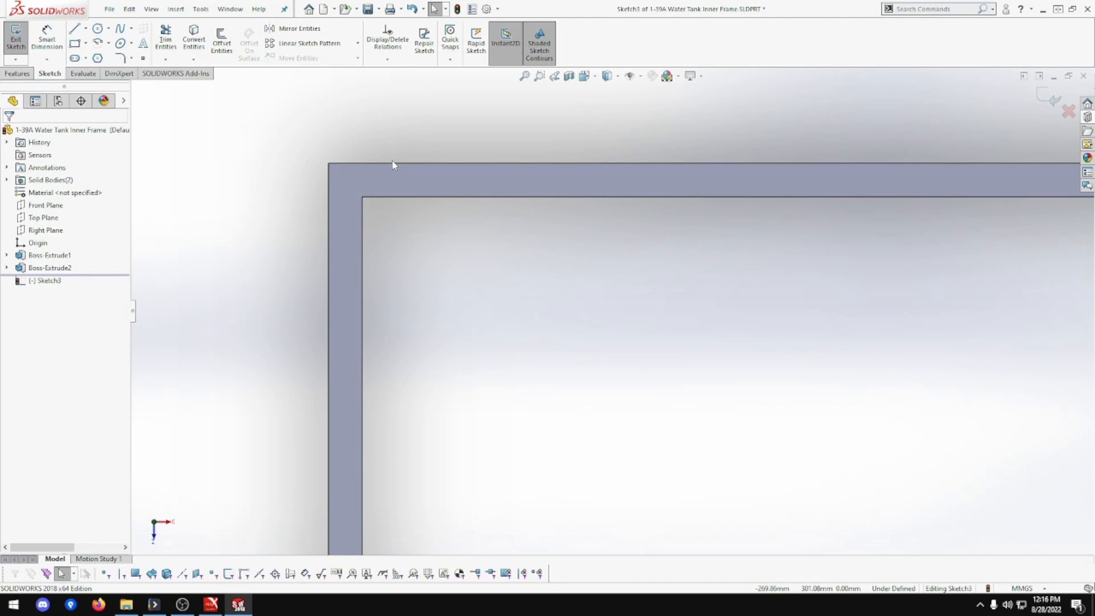
# Sketch a closed L-shaped outline with its vertical leg about 11 mm thick inside the frame's upper-left corner.
pyautogui.scroll(1, 480, 190)
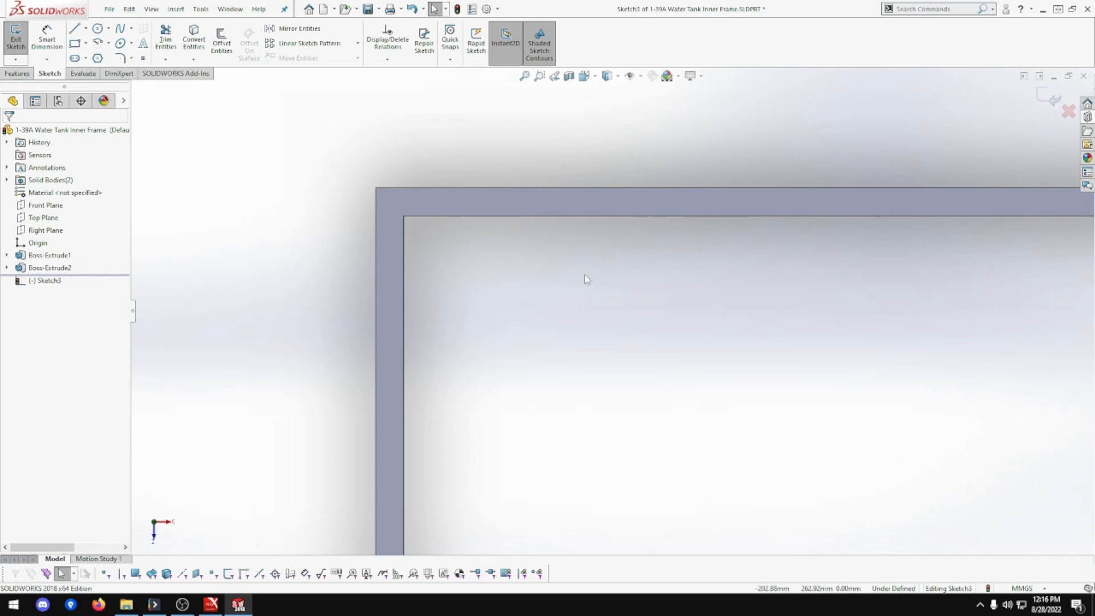
pyautogui.scroll(1, 621, 288)
pyautogui.scroll(-1, 746, 285)
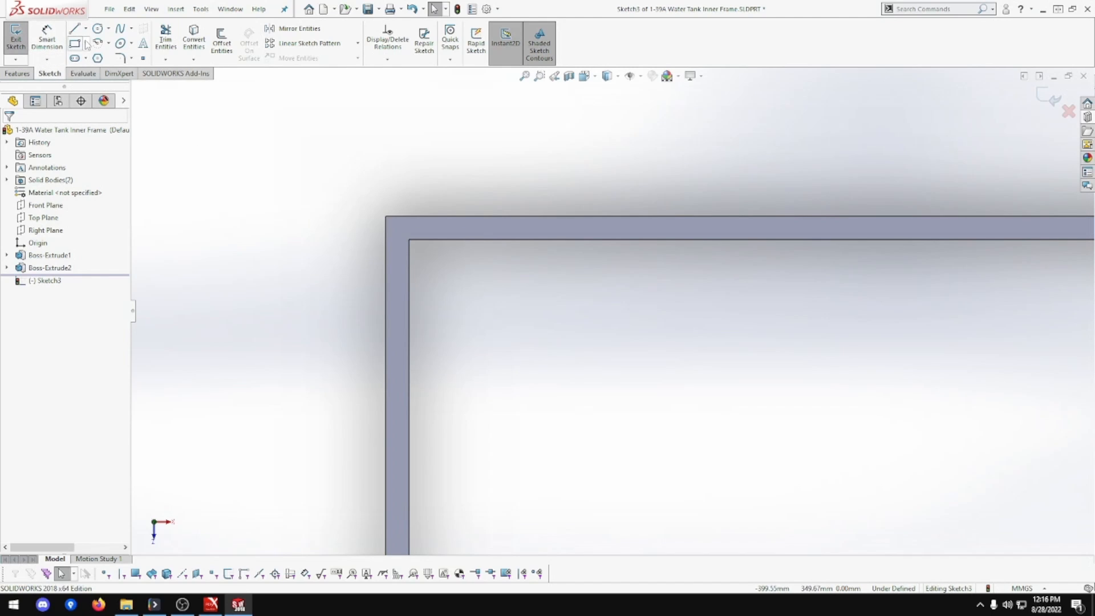
pyautogui.click(74, 29)
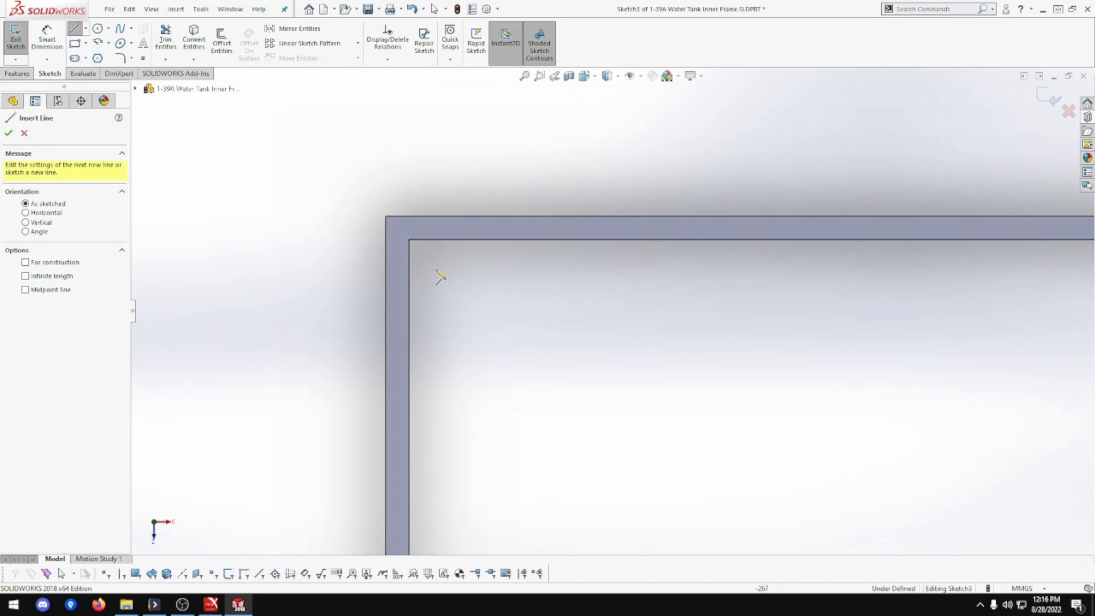
pyautogui.click(454, 266)
pyautogui.click(454, 308)
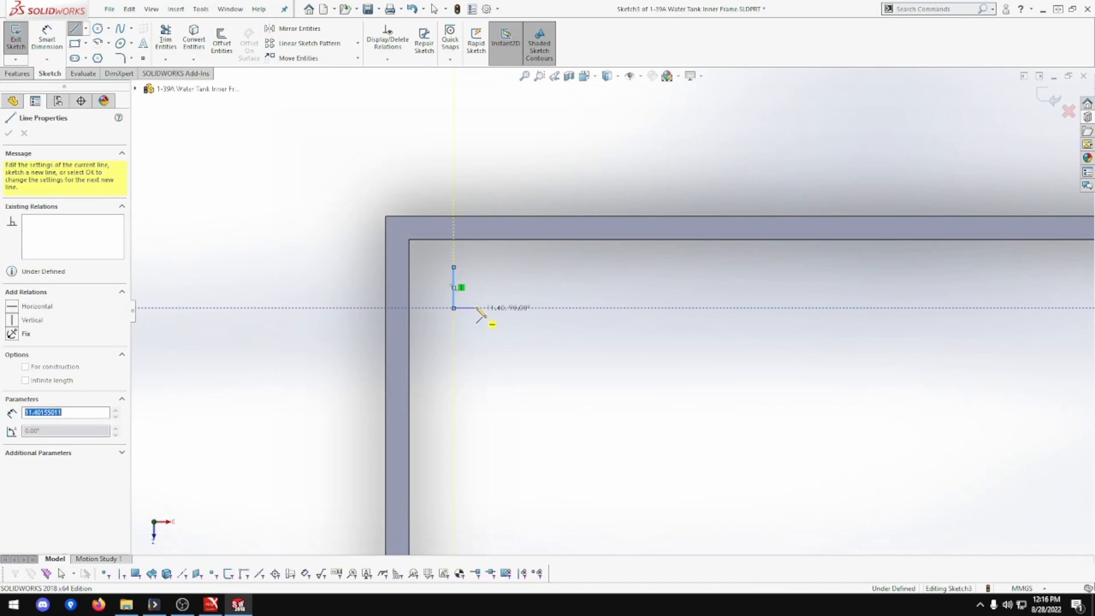
pyautogui.click(476, 308)
pyautogui.click(476, 286)
pyautogui.click(497, 287)
pyautogui.click(498, 267)
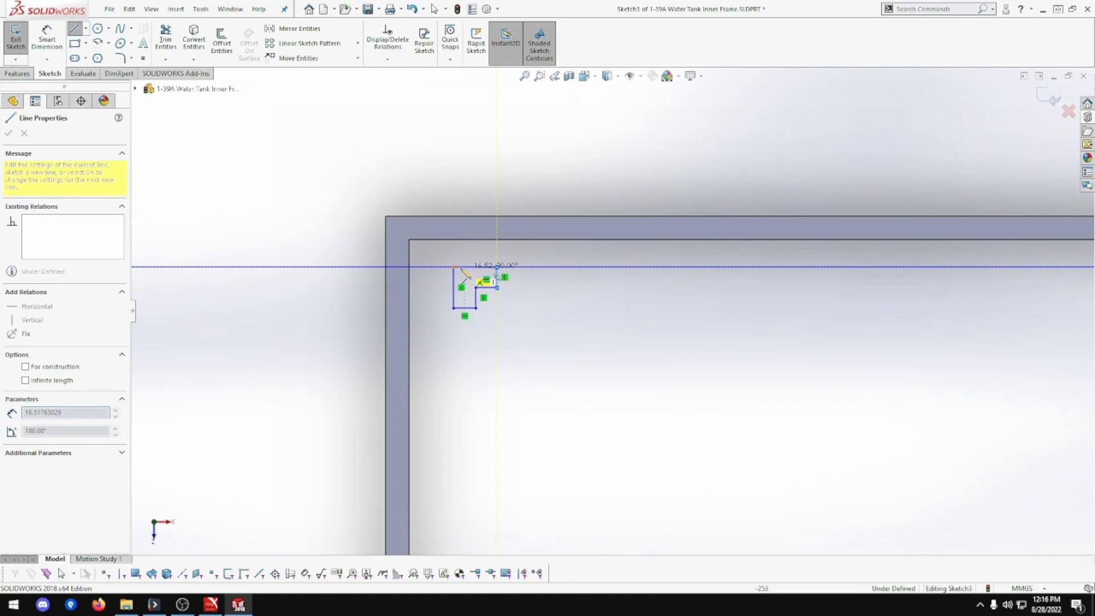
pyautogui.click(454, 267)
# Sketch a second, mirrored L-shaped outline beside the first, its horizontal leg about 10.5 mm and vertical leg about 9.4 mm thick.
pyautogui.click(542, 267)
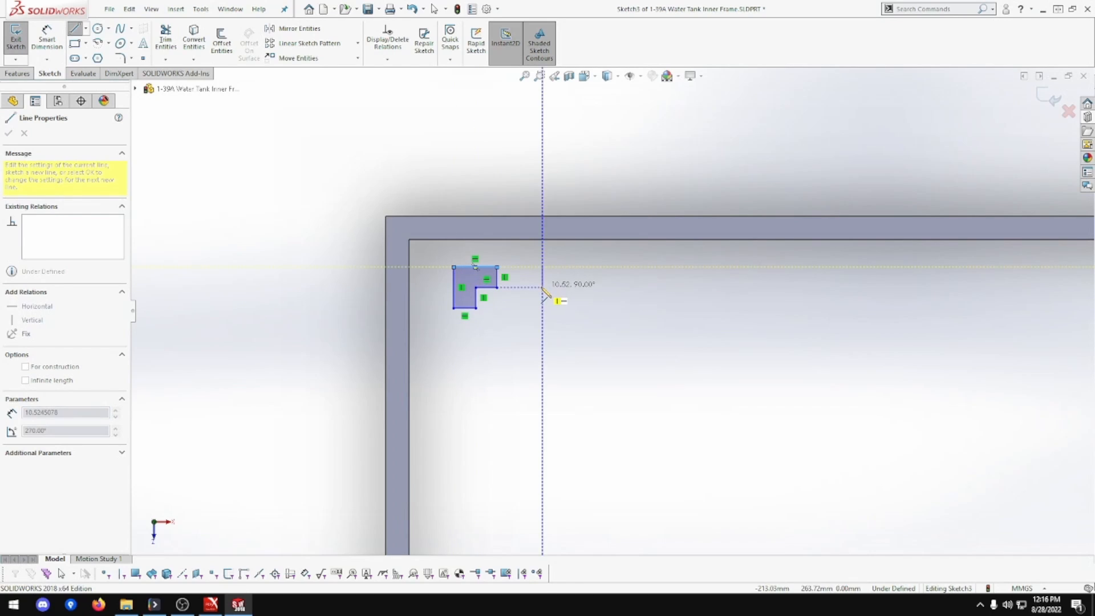
pyautogui.click(542, 286)
pyautogui.click(566, 287)
pyautogui.click(566, 313)
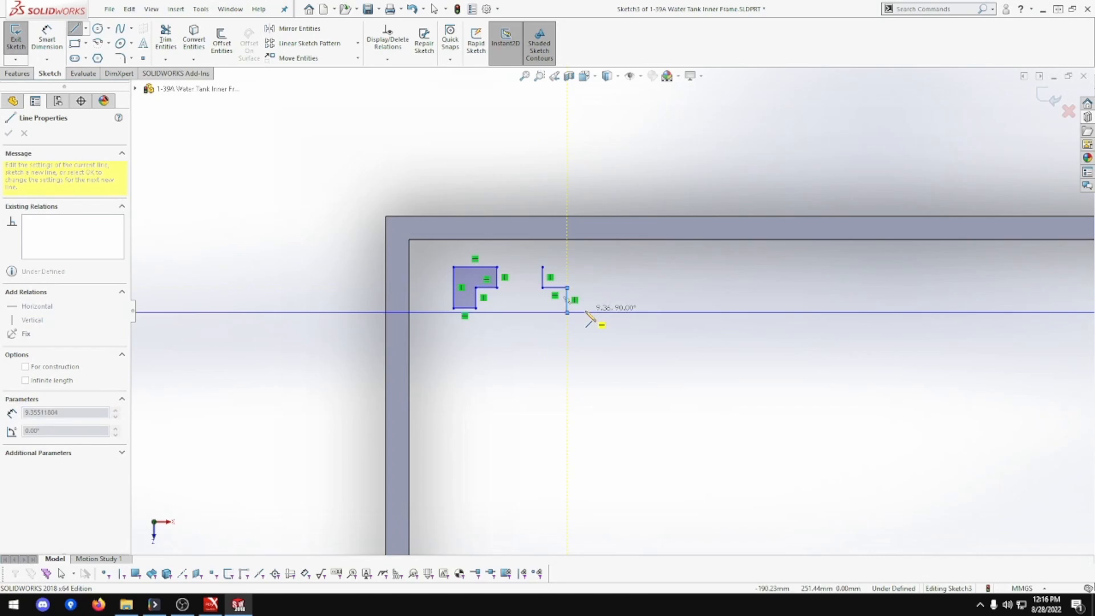
pyautogui.click(585, 313)
pyautogui.click(585, 267)
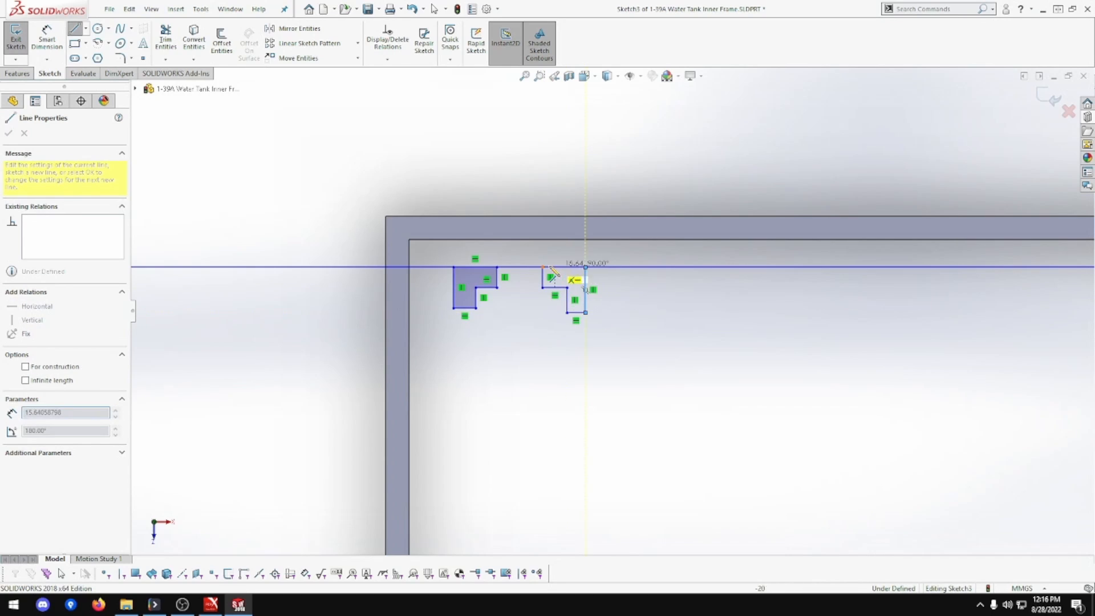
pyautogui.click(542, 267)
# Sketch a third L-shaped outline about 30 mm wide below the first, with its outer corner at the lower left.
pyautogui.click(453, 341)
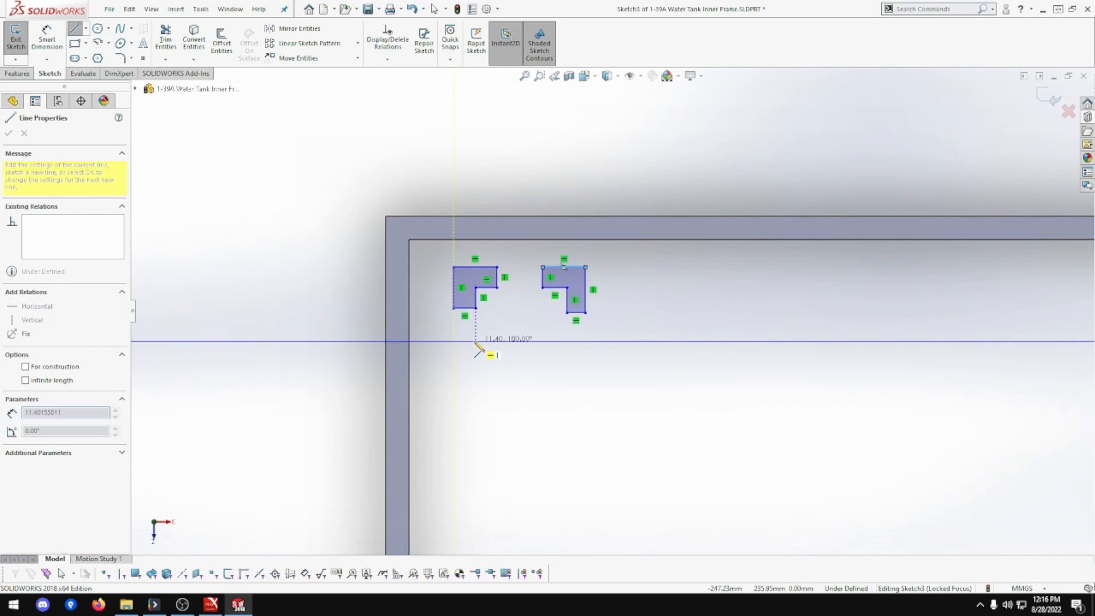
pyautogui.click(476, 341)
pyautogui.click(476, 383)
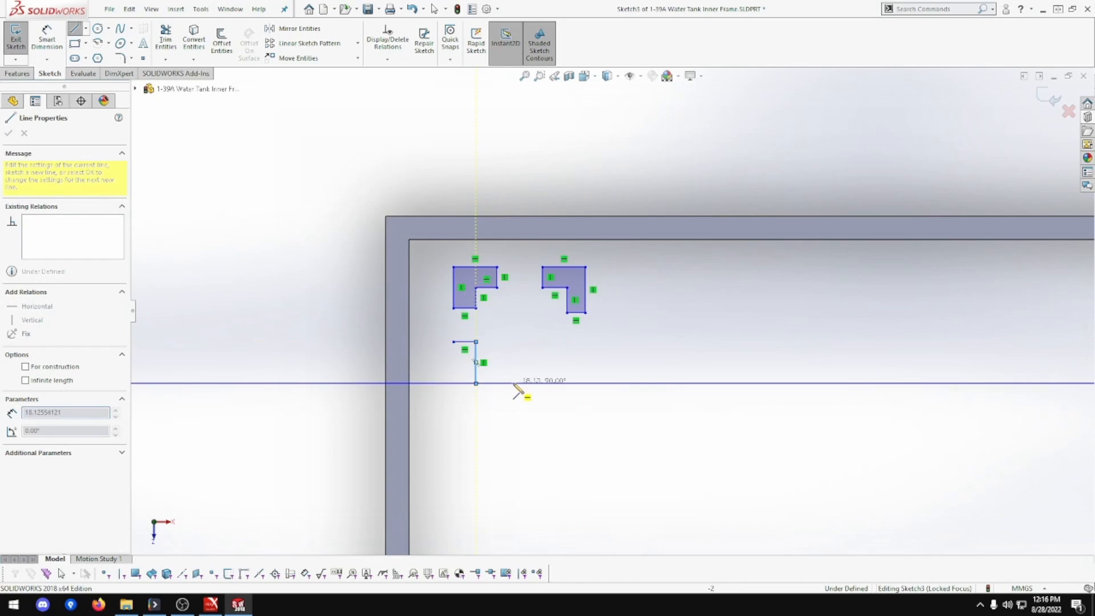
pyautogui.click(512, 383)
pyautogui.click(513, 408)
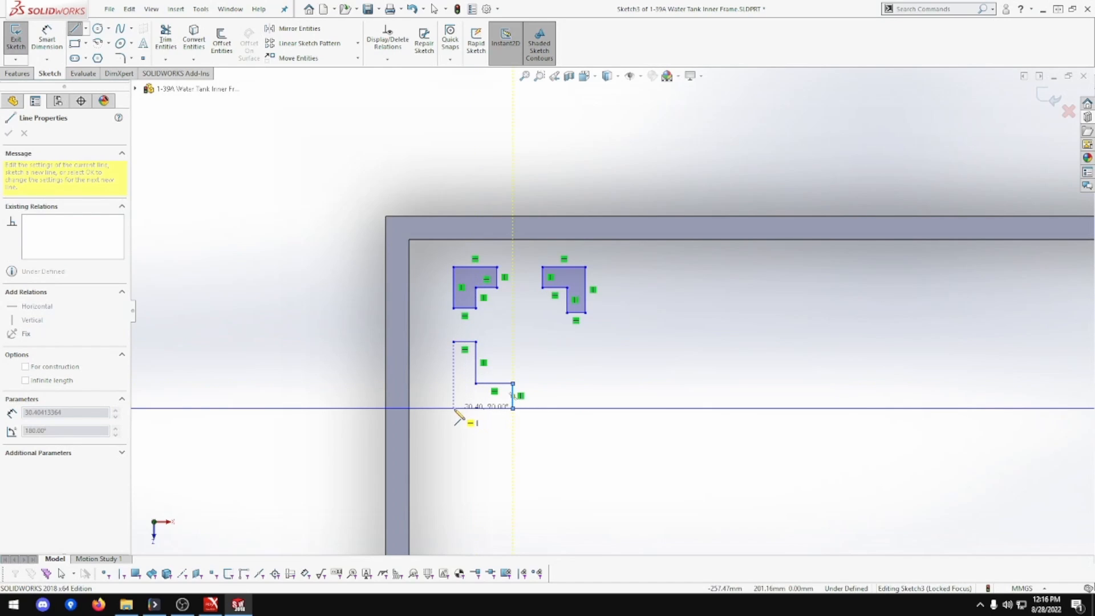
pyautogui.click(453, 408)
pyautogui.click(453, 345)
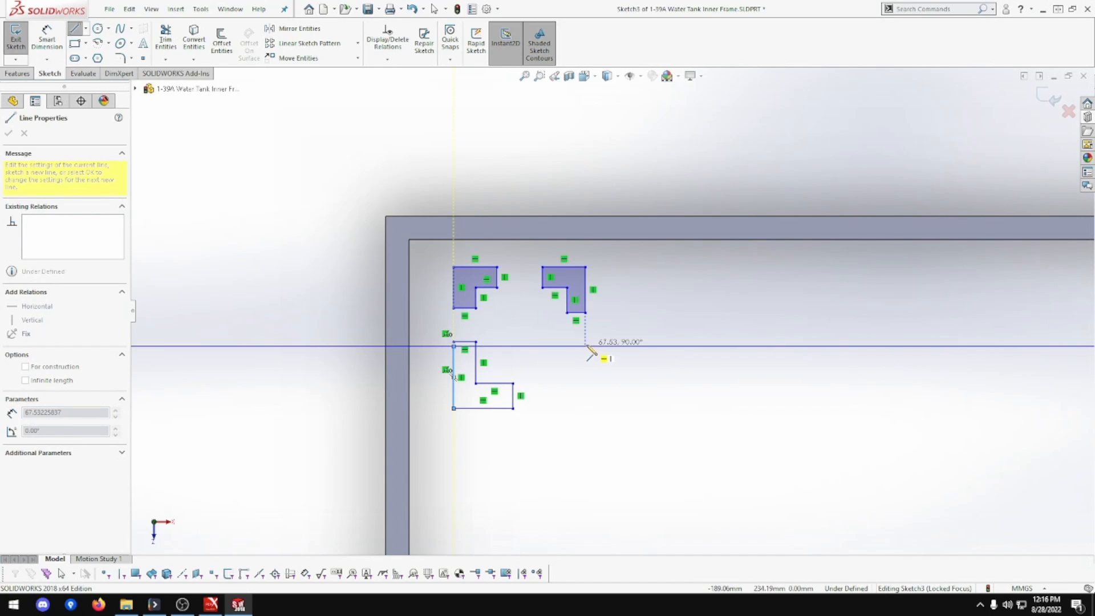
pyautogui.rightClick(557, 362)
pyautogui.press('Escape')
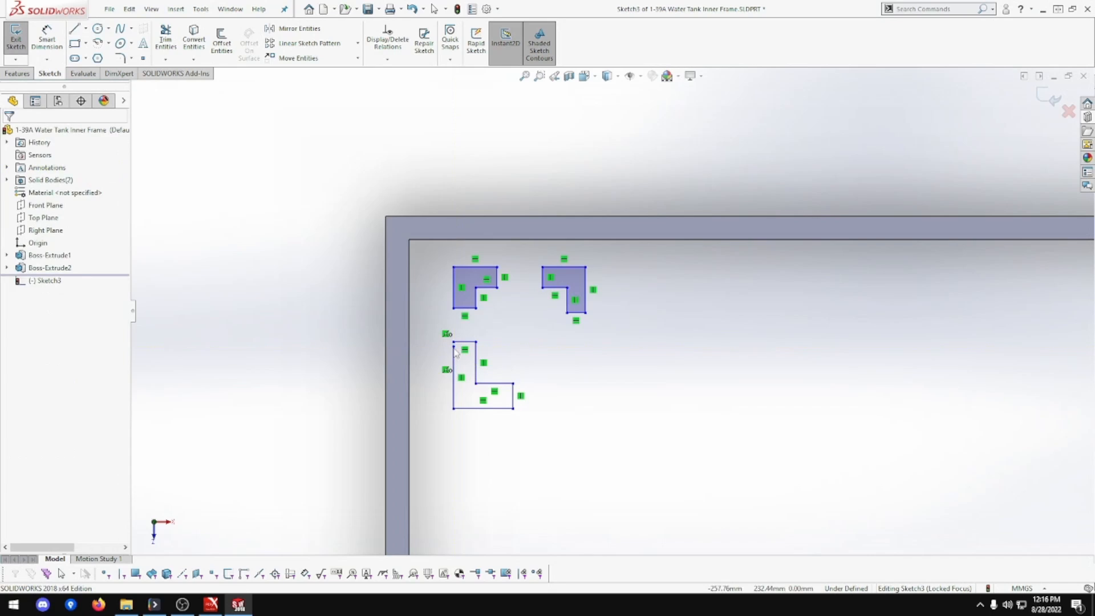
# Close the third L-shaped outline by merging the two open endpoints at the top of its vertical leg.
pyautogui.click(453, 344)
pyautogui.keyDown('ctrl'); pyautogui.click(454, 341); pyautogui.keyUp('ctrl')
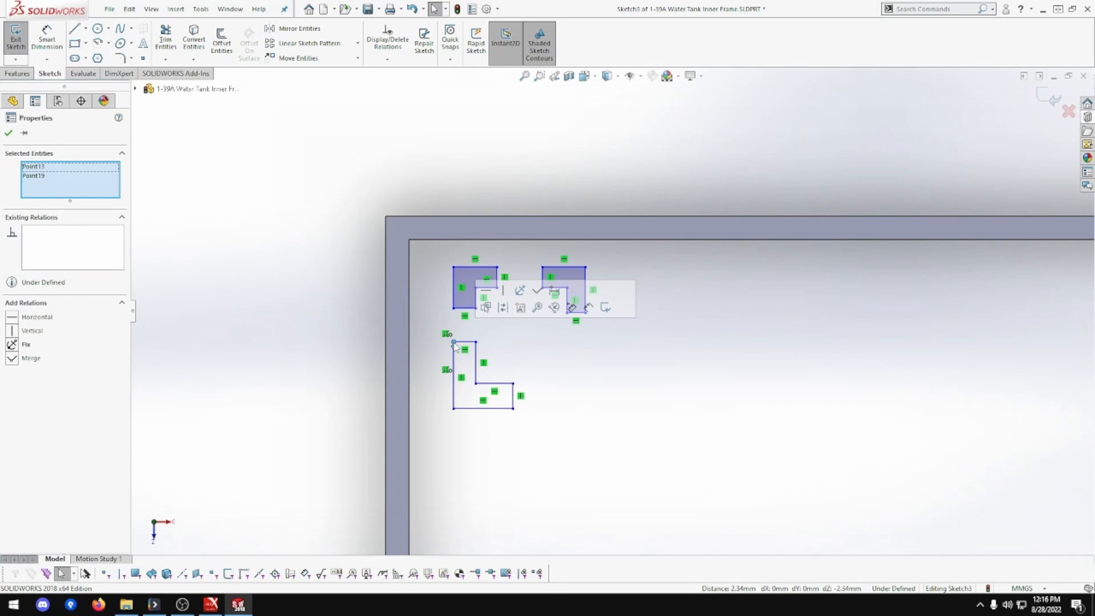
pyautogui.click(527, 372)
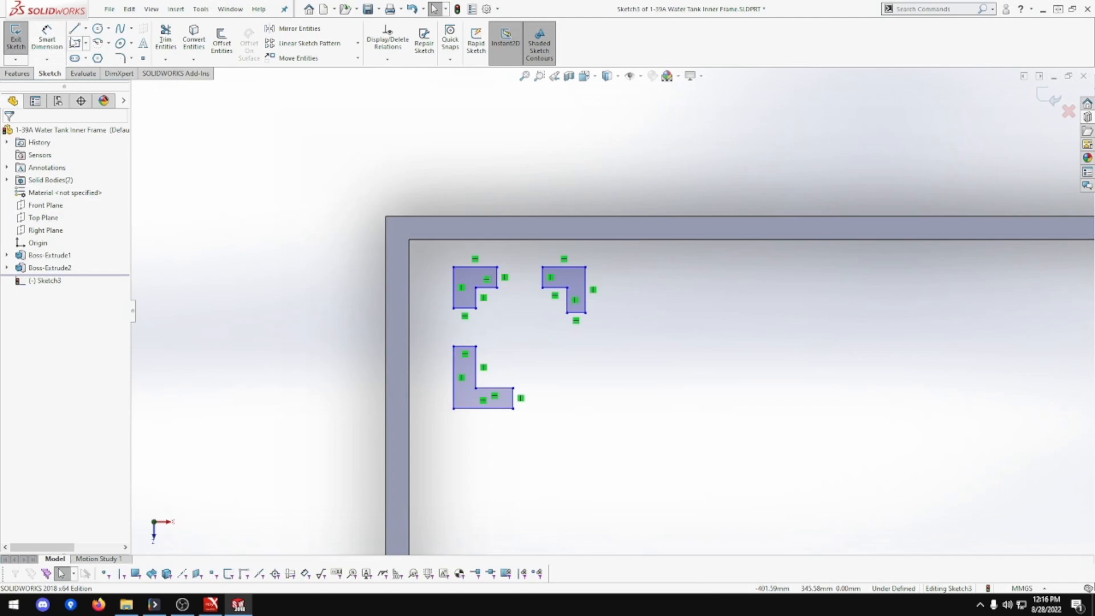
# Sketch a fourth closed L-shaped outline about 22 mm wide and 29 mm tall below the second, with its outer corner at the lower right.
pyautogui.click(74, 30)
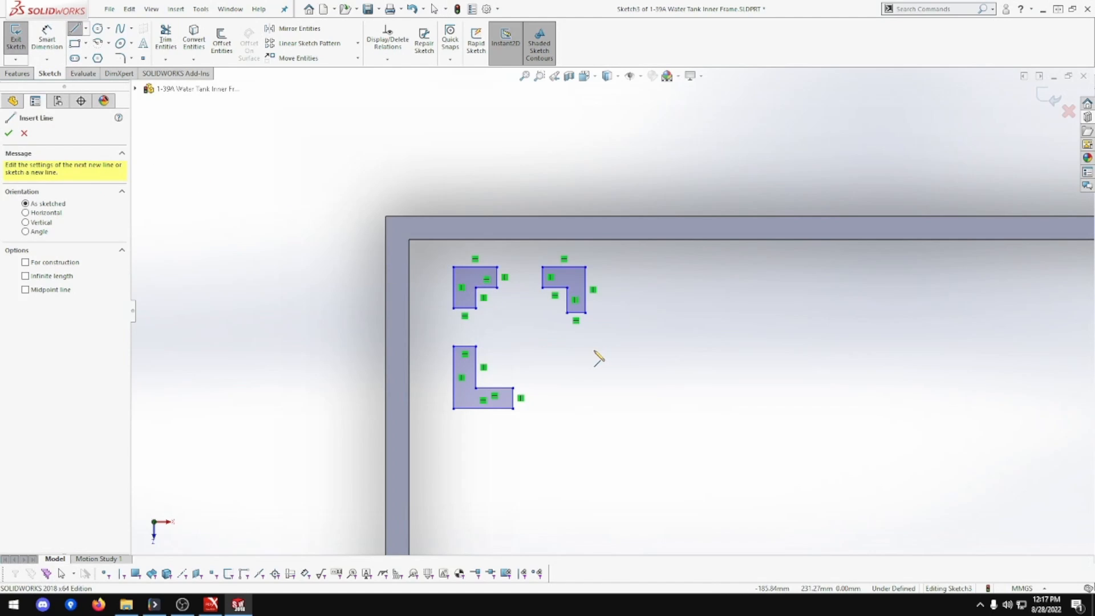
pyautogui.click(566, 352)
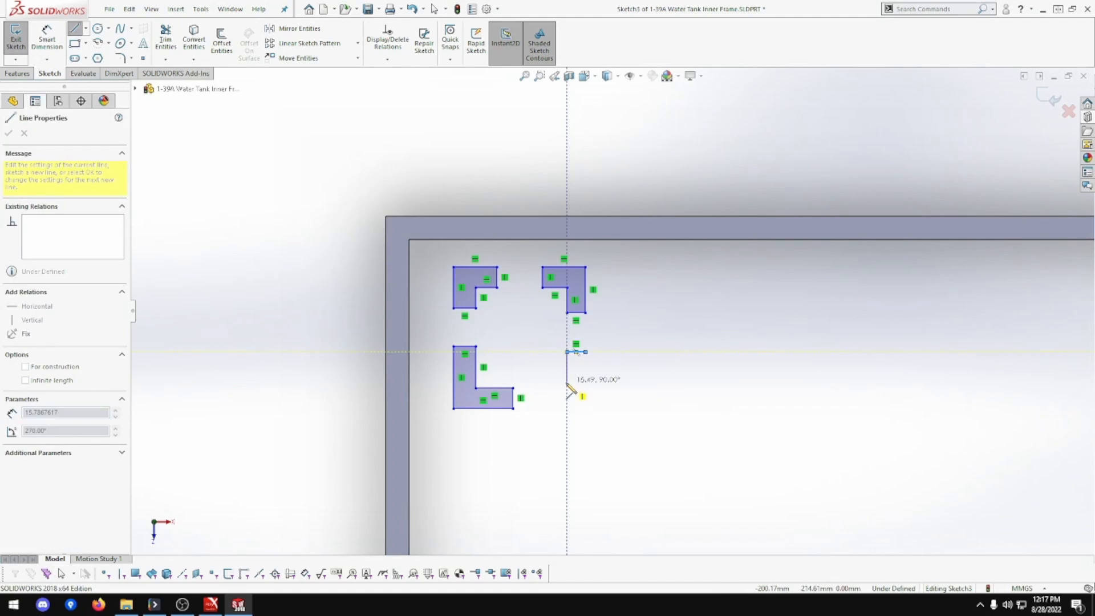
pyautogui.click(566, 383)
pyautogui.click(542, 383)
pyautogui.click(542, 408)
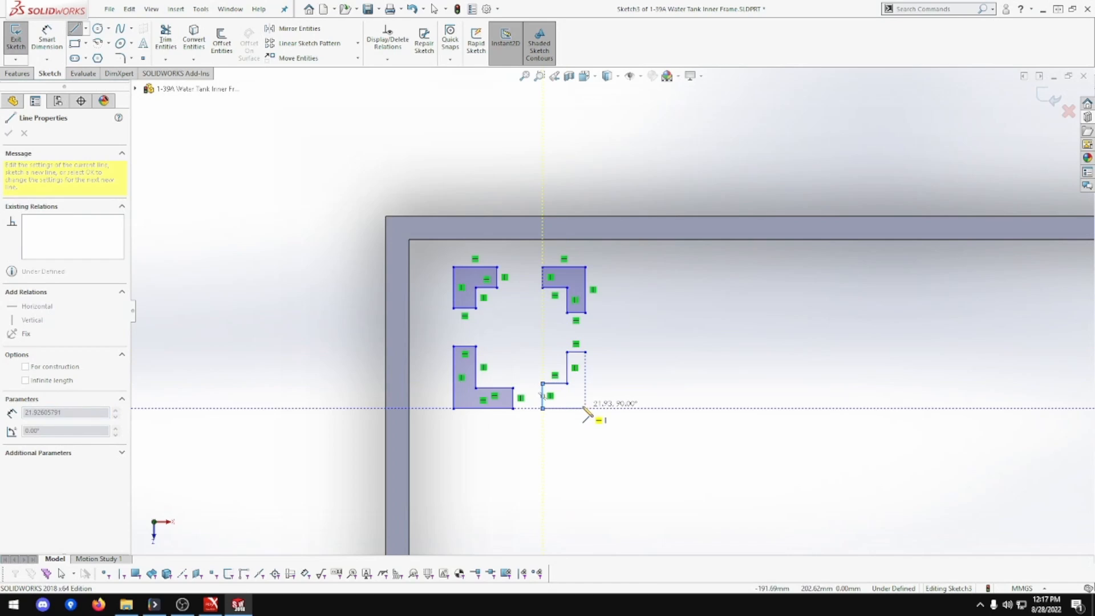
pyautogui.click(585, 408)
pyautogui.click(585, 353)
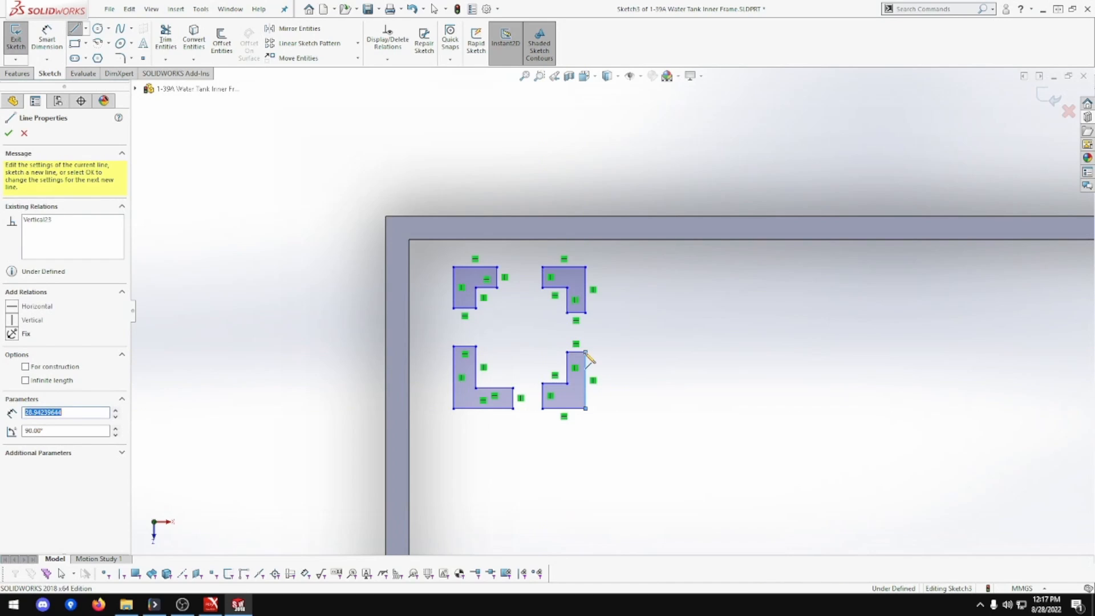
pyautogui.scroll(-3, 587, 358)
pyautogui.press('Escape')
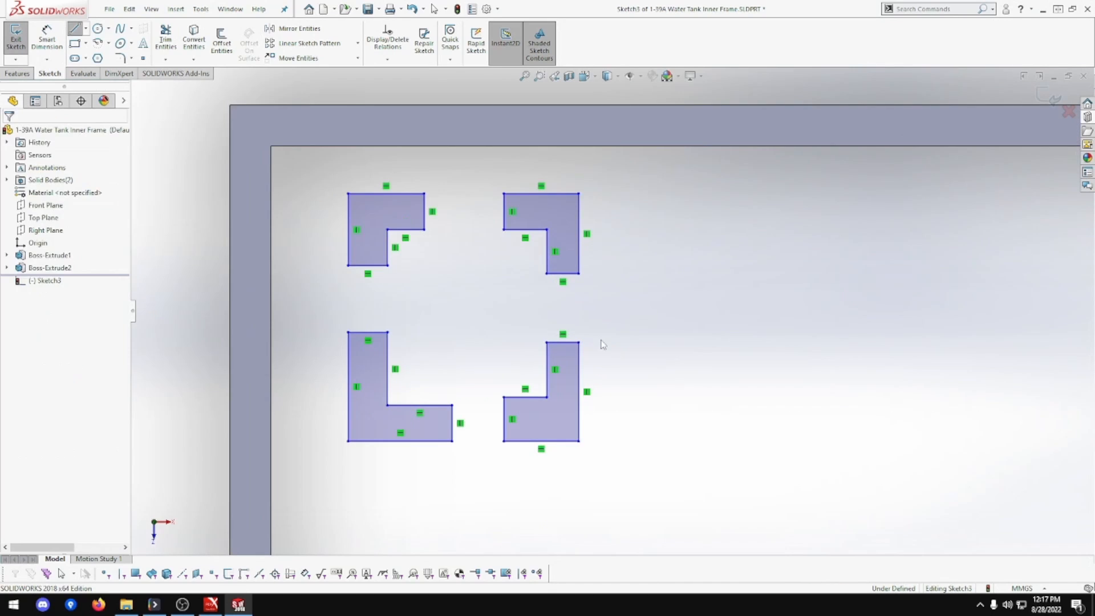
# Add Vertical relations between the facing vertical-leg endpoints of the upper and lower outlines, outer and inner points on both sides.
pyautogui.click(579, 342)
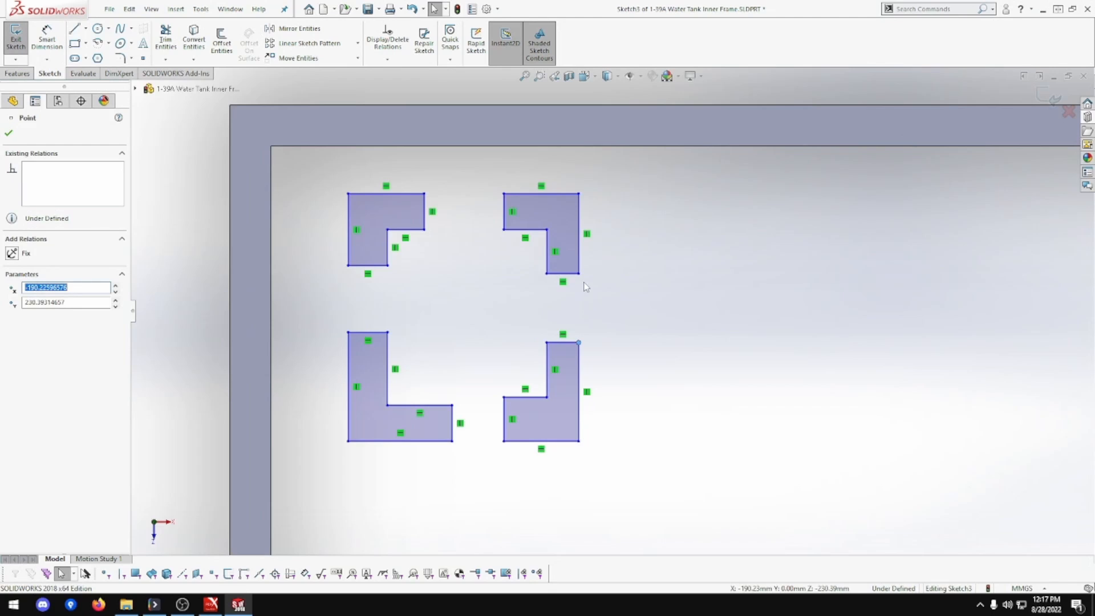
pyautogui.keyDown('ctrl'); pyautogui.click(579, 273); pyautogui.keyUp('ctrl')
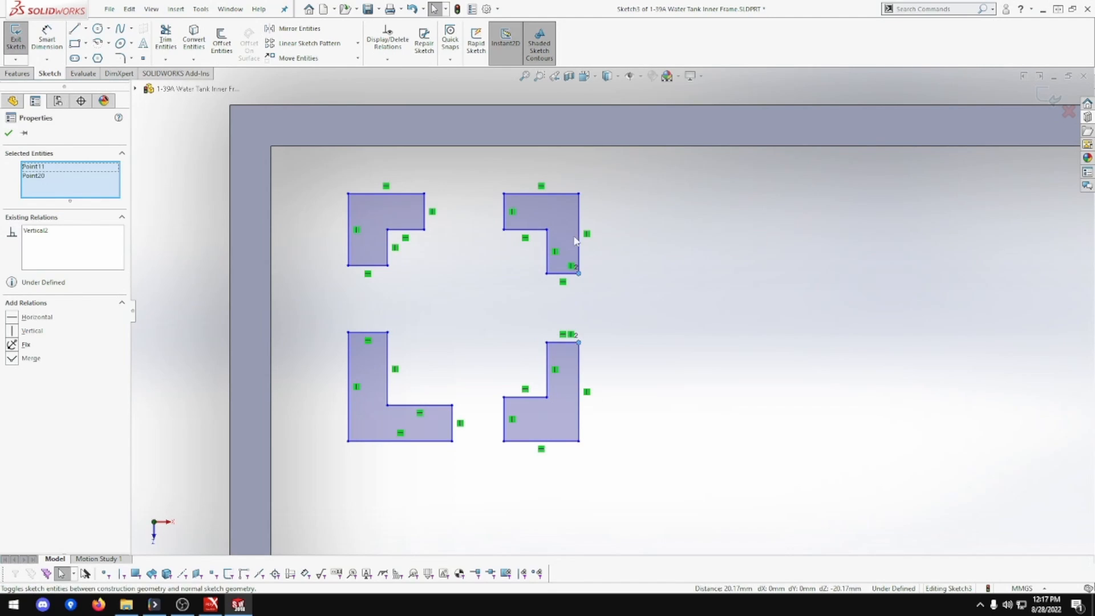
pyautogui.click(348, 266)
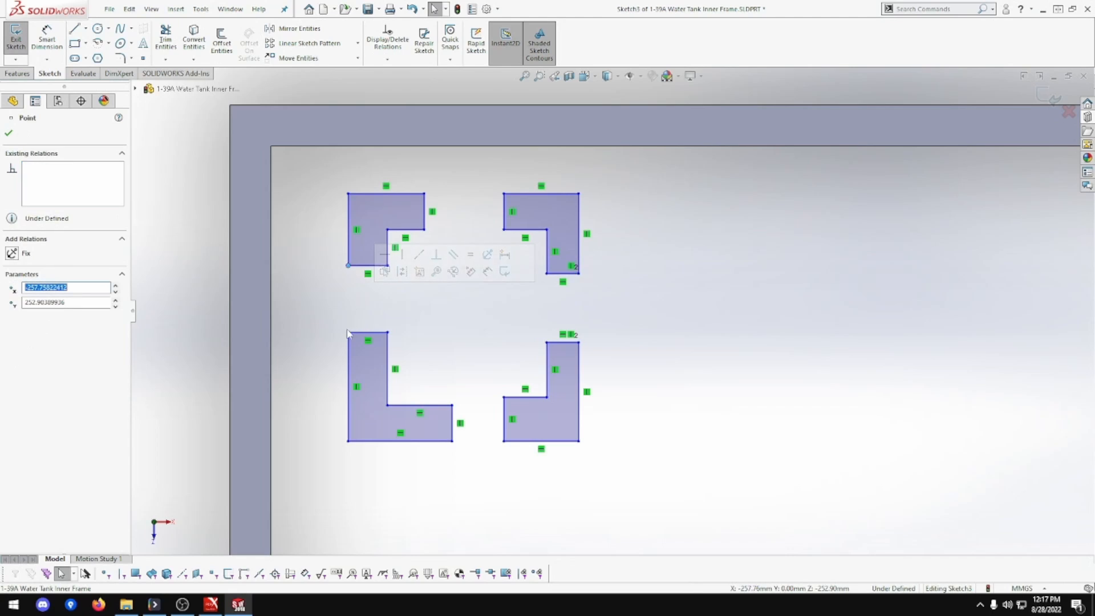
pyautogui.keyDown('ctrl'); pyautogui.click(348, 332); pyautogui.keyUp('ctrl')
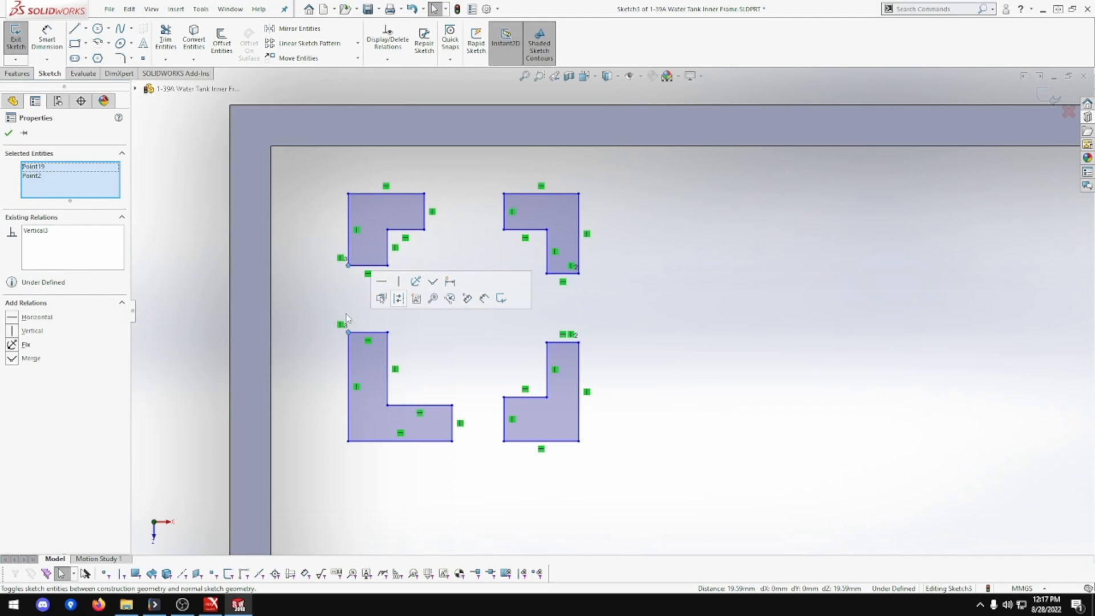
pyautogui.click(388, 332)
pyautogui.keyDown('ctrl'); pyautogui.click(388, 265); pyautogui.keyUp('ctrl')
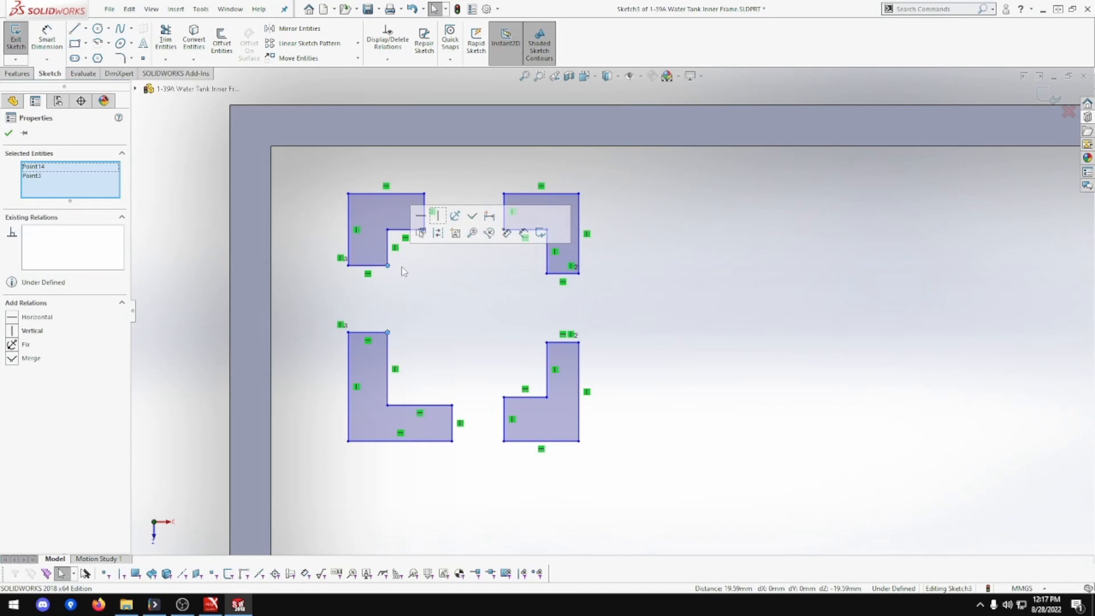
pyautogui.click(548, 274)
pyautogui.keyDown('ctrl'); pyautogui.click(547, 343); pyautogui.keyUp('ctrl')
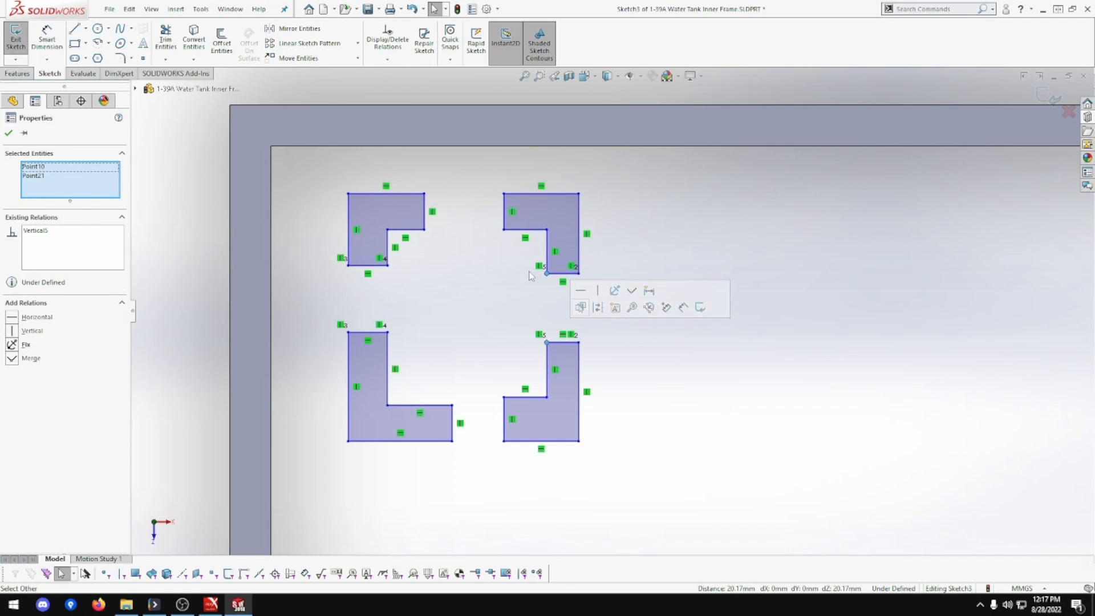
# Add Vertical relations between the inner horizontal-leg tips of the upper and lower outlines in both the right and left pairs.
pyautogui.click(504, 230)
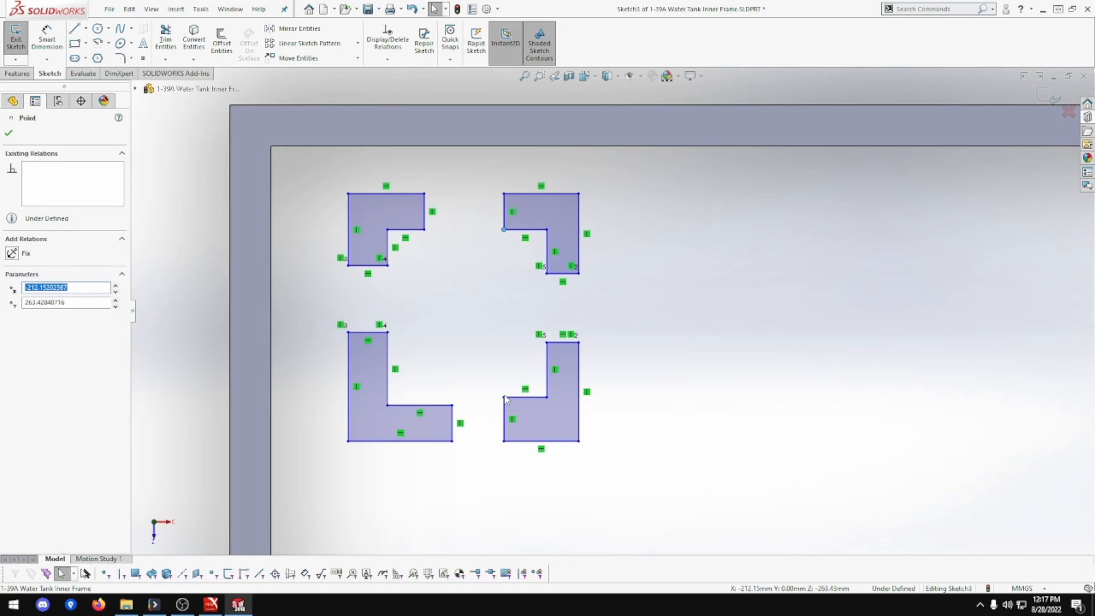
pyautogui.keyDown('ctrl'); pyautogui.click(503, 397); pyautogui.keyUp('ctrl')
pyautogui.click(555, 346)
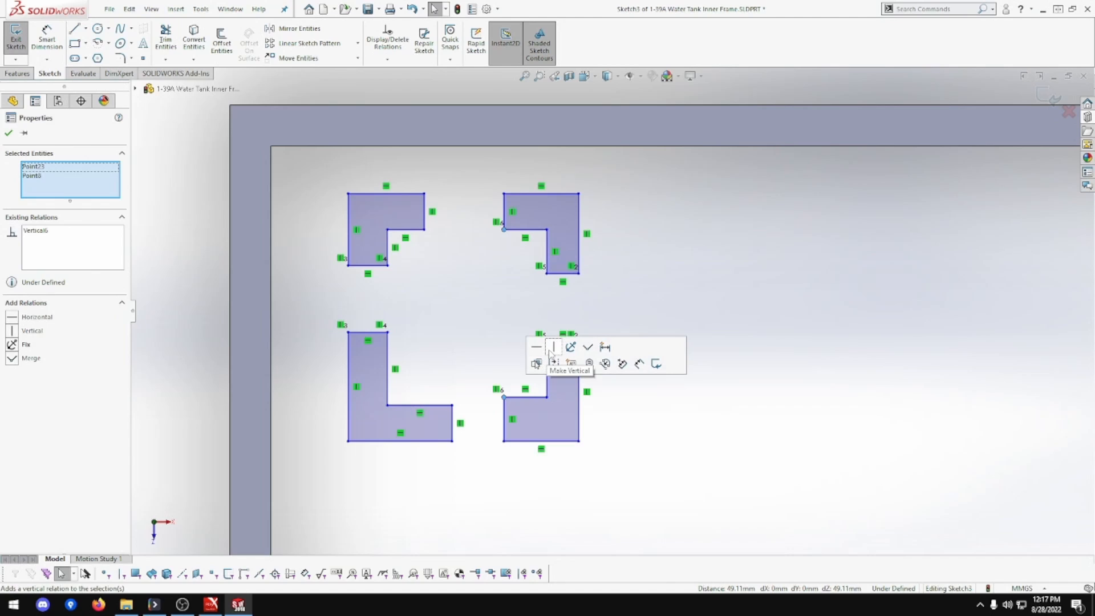
pyautogui.click(453, 405)
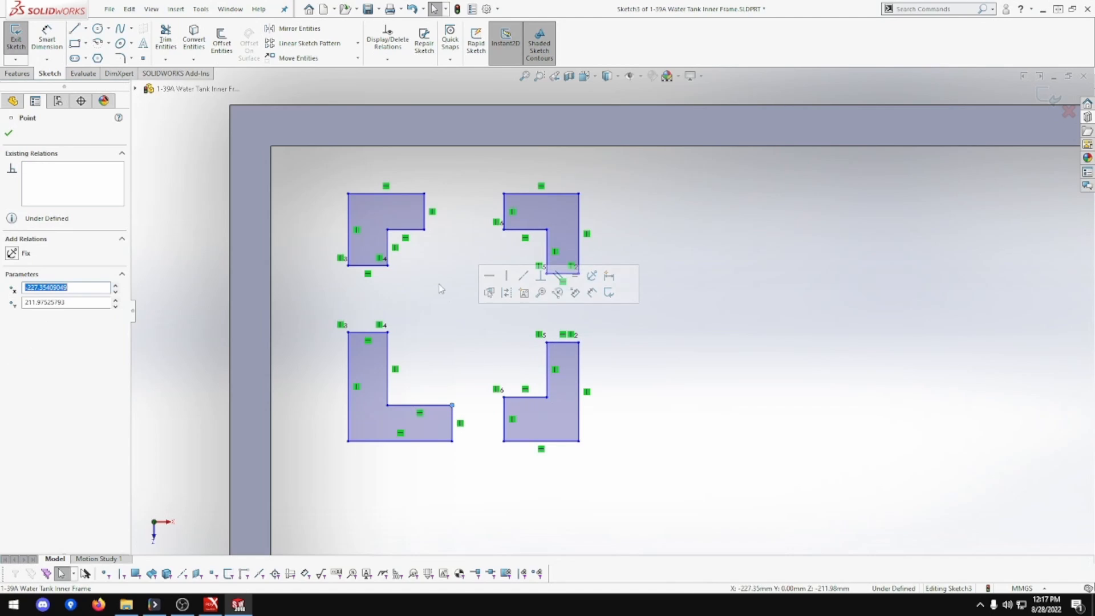
pyautogui.keyDown('ctrl'); pyautogui.click(424, 229); pyautogui.keyUp('ctrl')
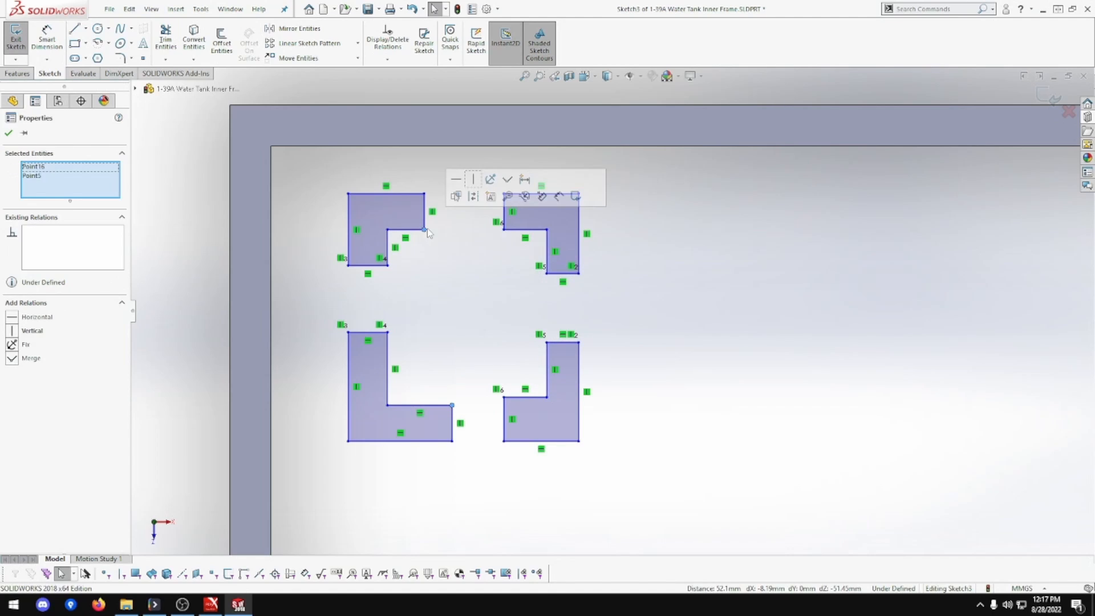
pyautogui.click(472, 179)
pyautogui.click(459, 250)
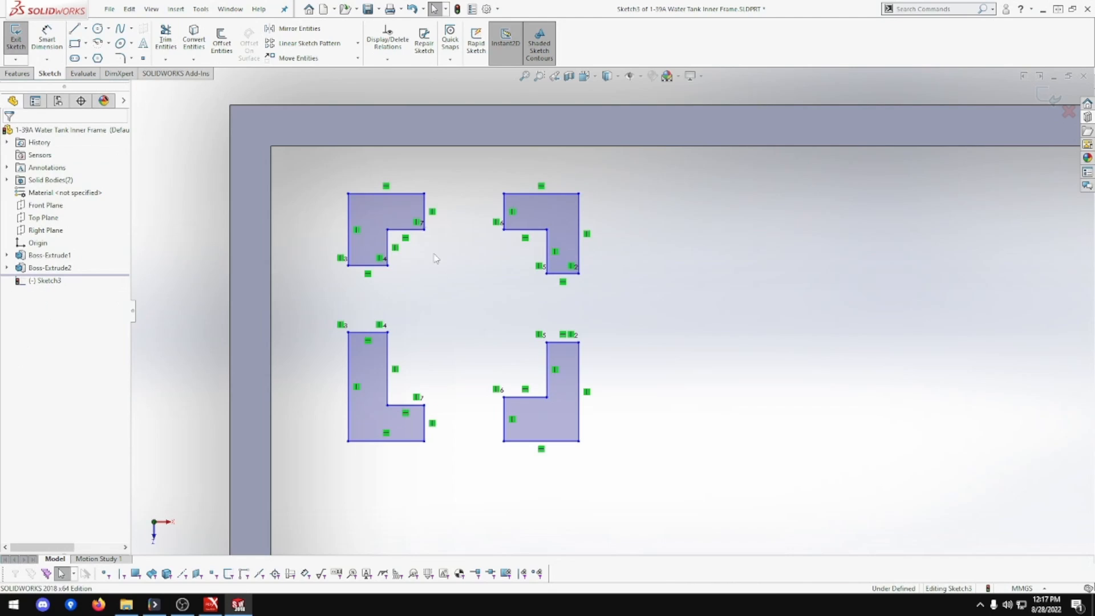
# Add Horizontal relations between the two upper outlines at their top inner corners, horizontal-leg lower corners and inner vertical-leg ends.
pyautogui.click(425, 195)
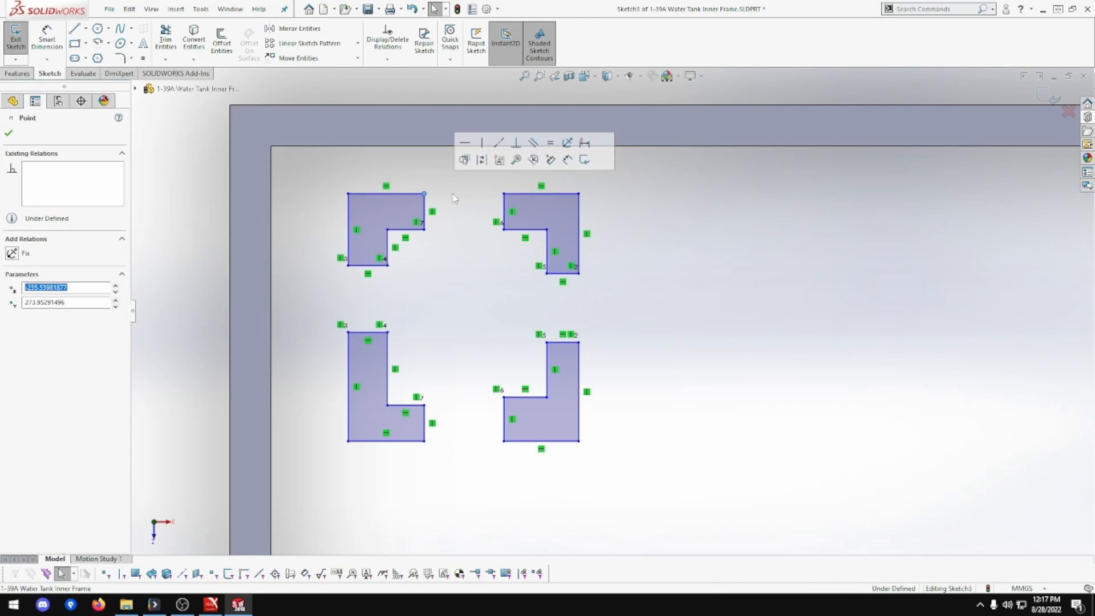
pyautogui.keyDown('ctrl'); pyautogui.click(504, 195); pyautogui.keyUp('ctrl')
pyautogui.click(539, 146)
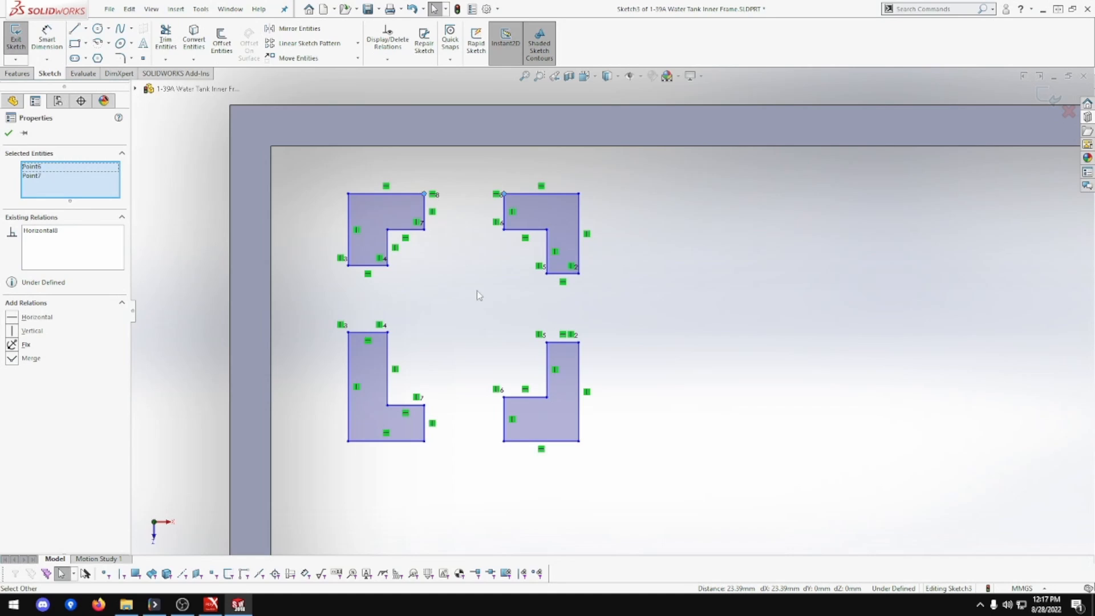
pyautogui.click(424, 230)
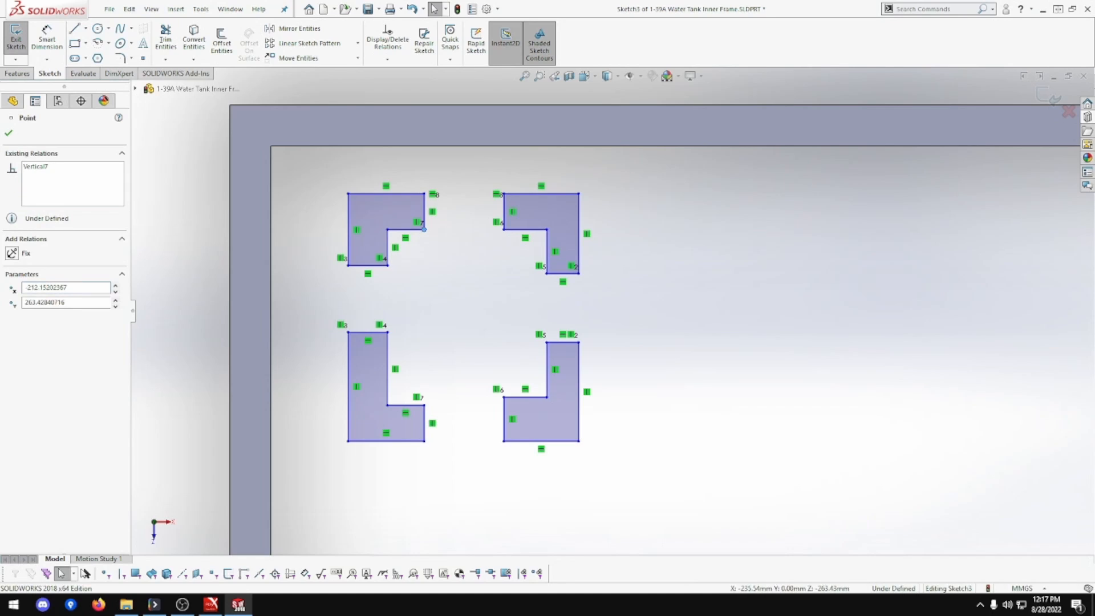
pyautogui.keyDown('ctrl'); pyautogui.click(504, 230); pyautogui.keyUp('ctrl')
pyautogui.click(538, 179)
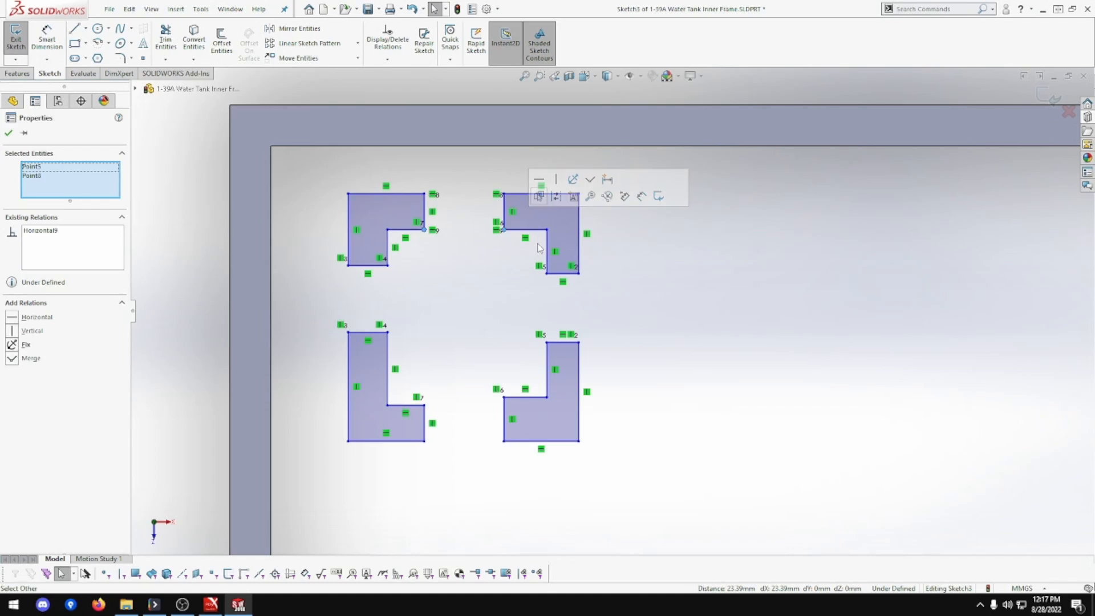
pyautogui.click(546, 273)
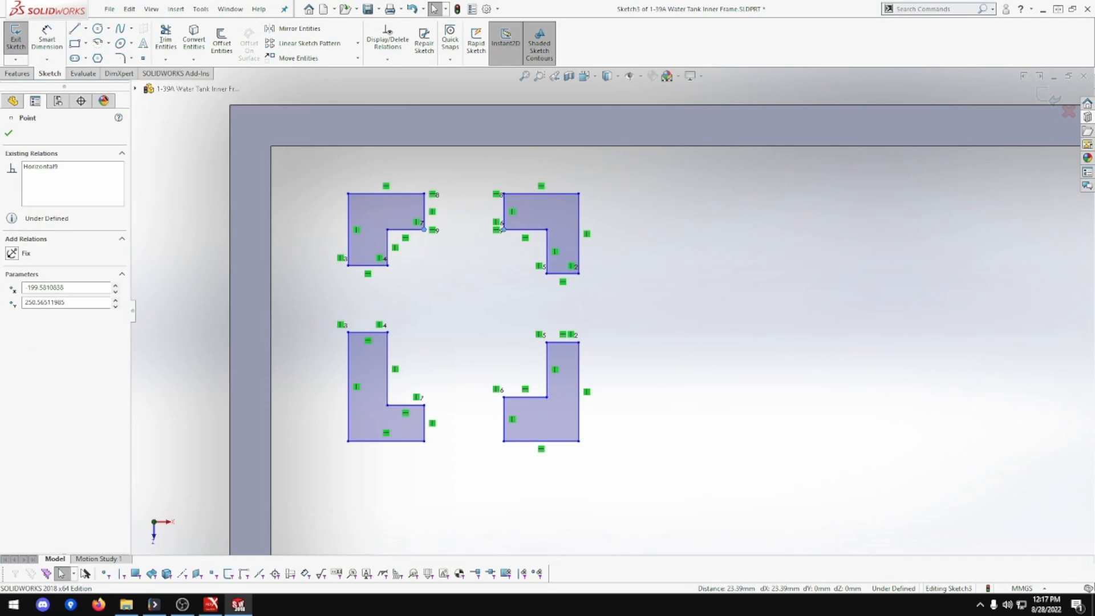
pyautogui.keyDown('ctrl'); pyautogui.click(387, 266); pyautogui.keyUp('ctrl')
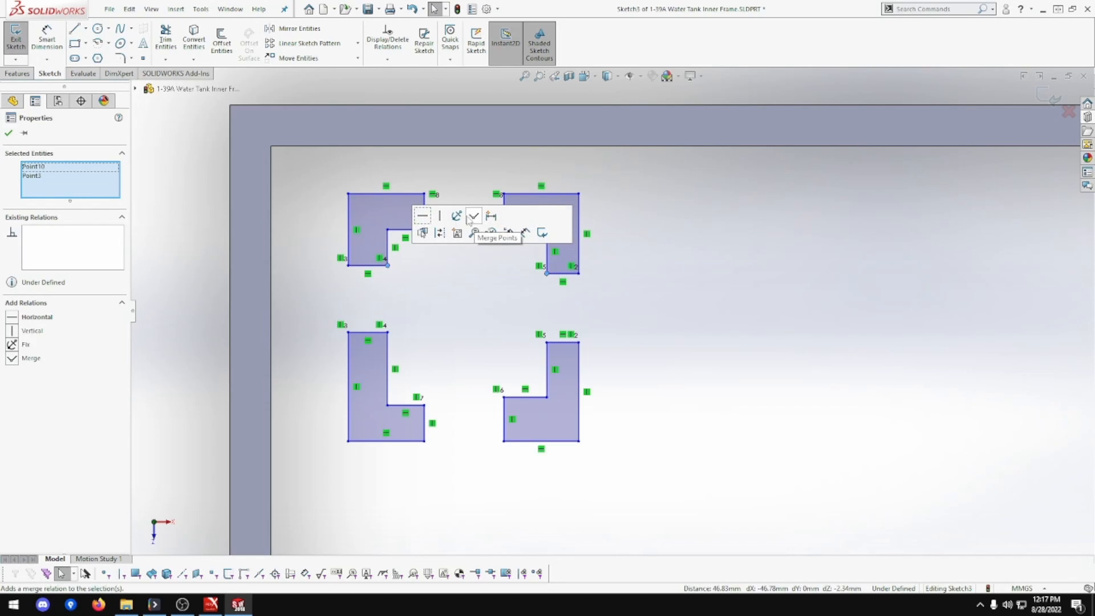
pyautogui.click(431, 216)
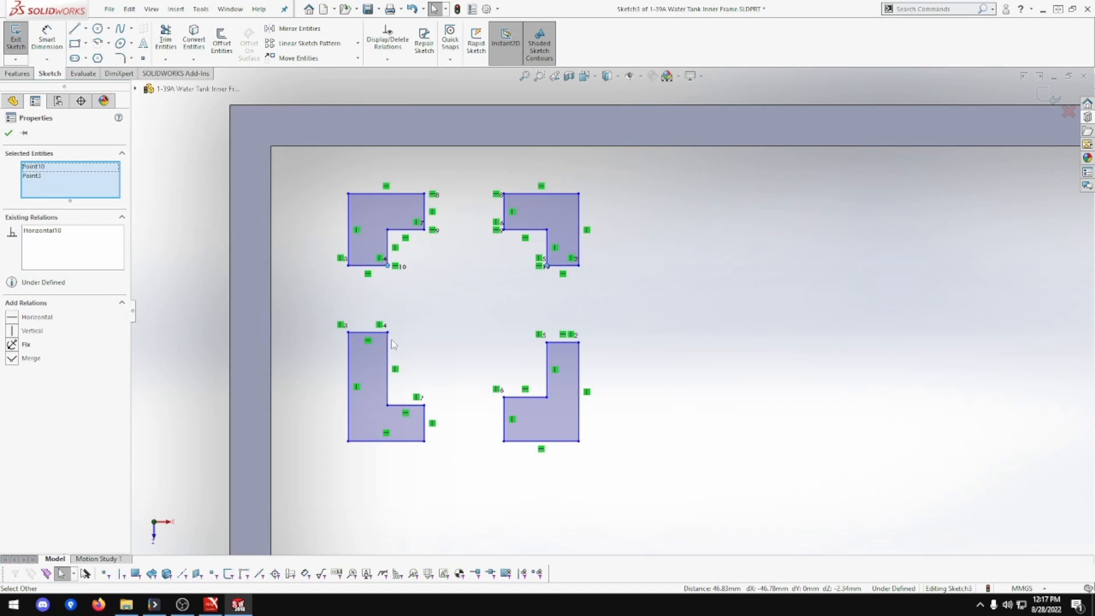
# Add Horizontal relations between the two lower outlines at their inner vertical-leg ends, horizontal-leg upper corners and bottom inner corners.
pyautogui.click(387, 331)
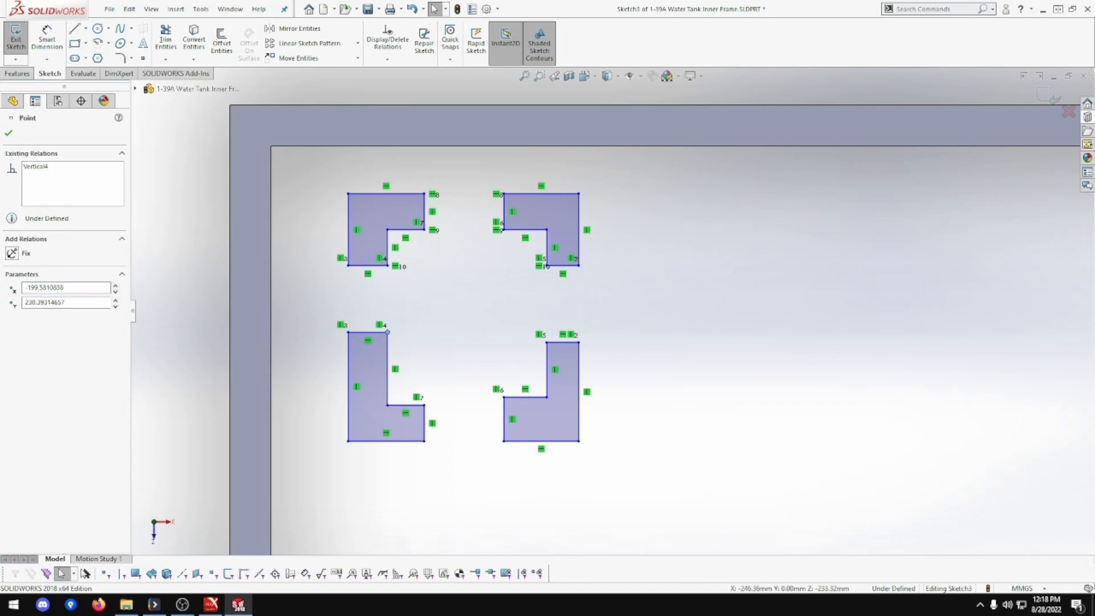
pyautogui.keyDown('ctrl'); pyautogui.click(546, 342); pyautogui.keyUp('ctrl')
pyautogui.click(580, 292)
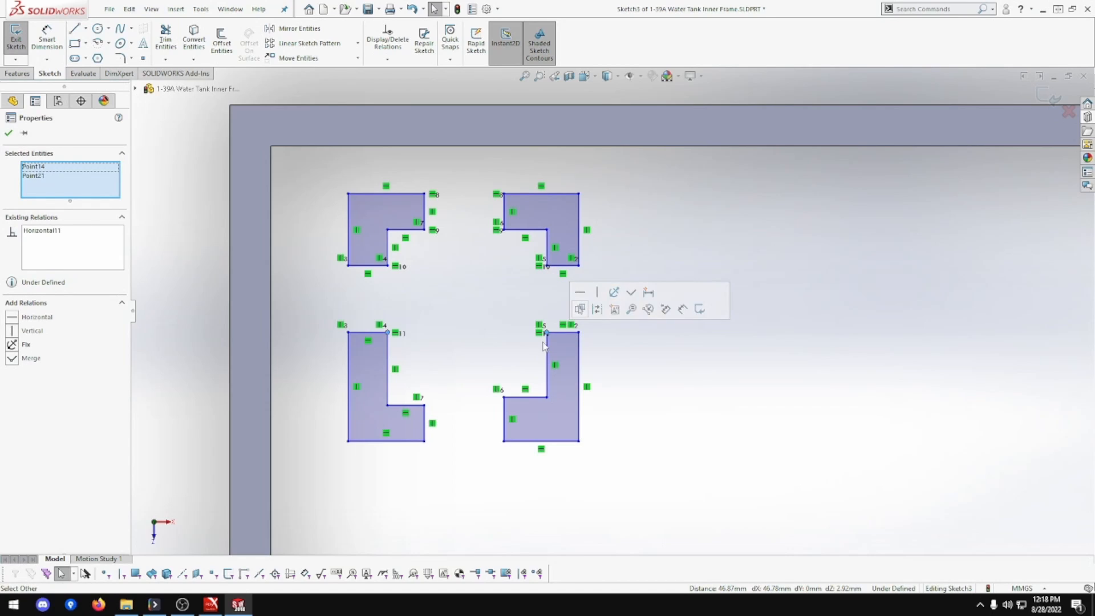
pyautogui.click(504, 398)
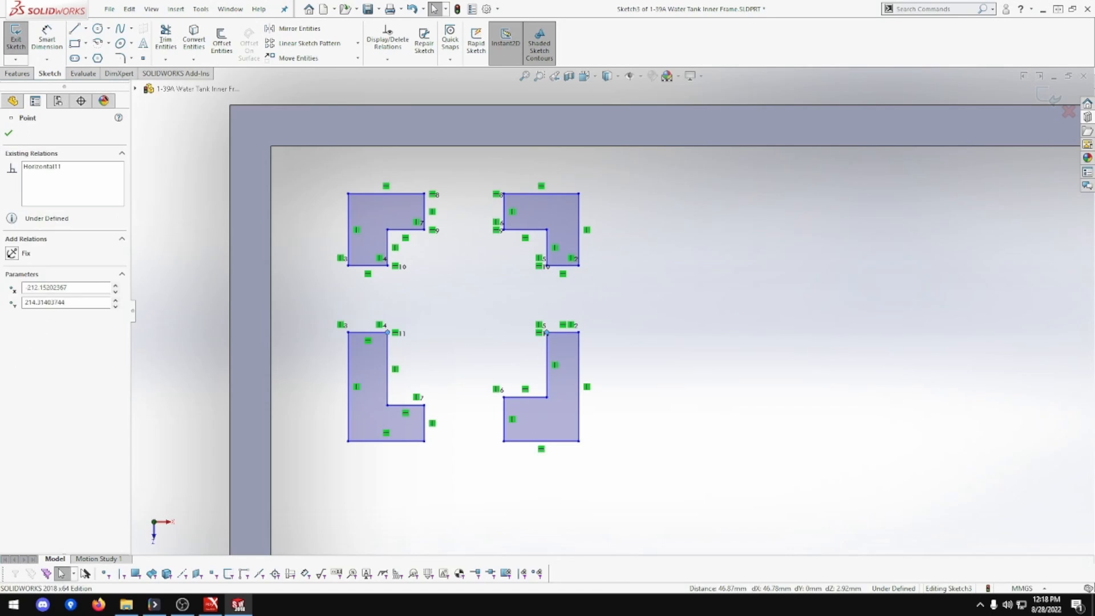
pyautogui.keyDown('ctrl'); pyautogui.click(424, 405); pyautogui.keyUp('ctrl')
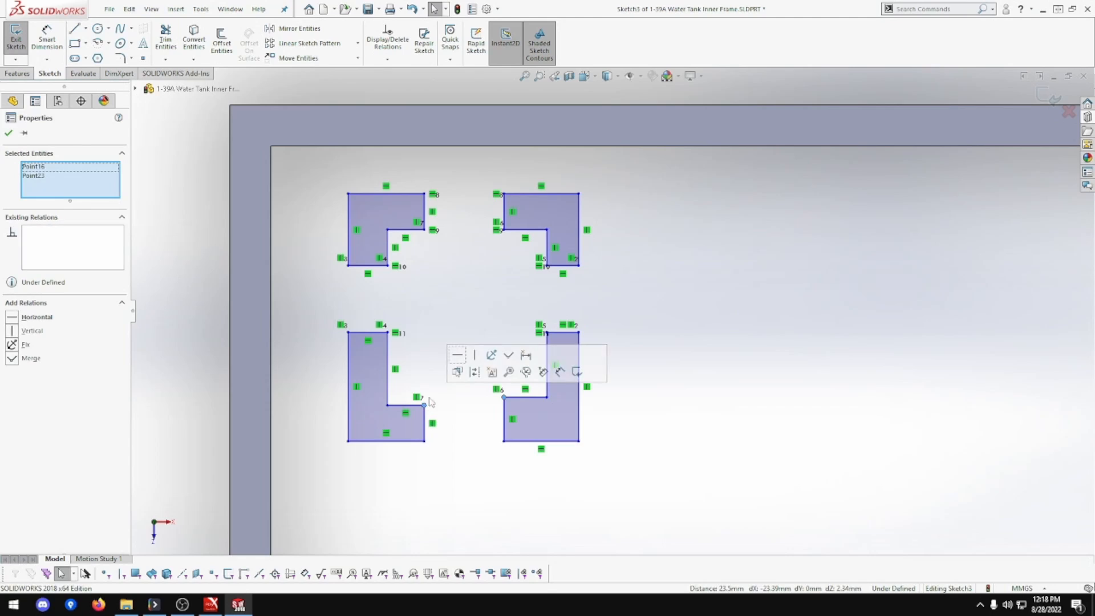
pyautogui.click(504, 449)
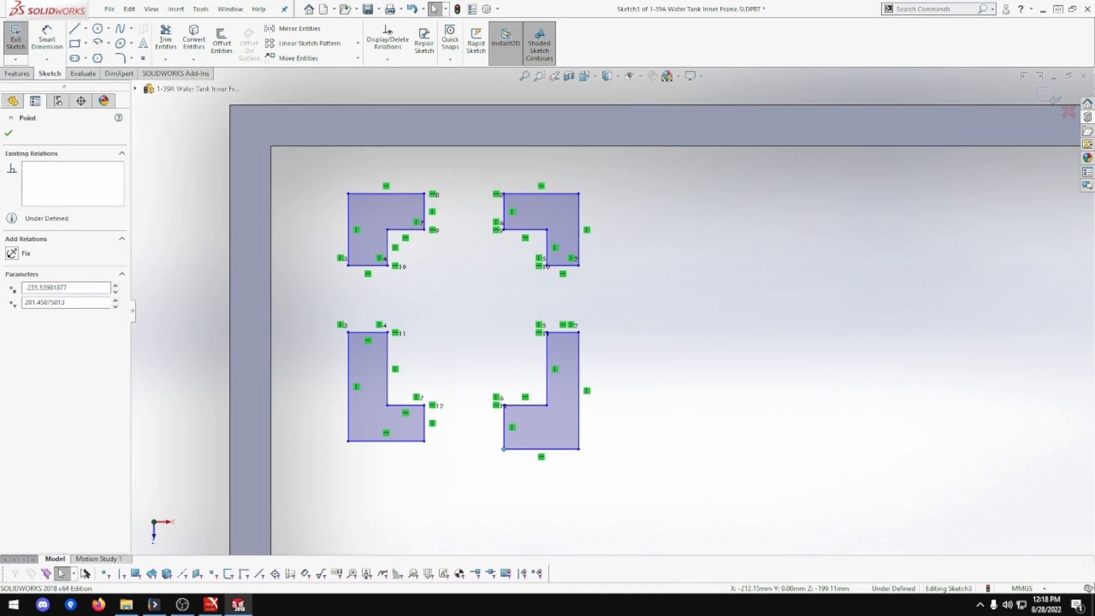
pyautogui.keyDown('ctrl'); pyautogui.click(424, 441); pyautogui.keyUp('ctrl')
pyautogui.click(456, 391)
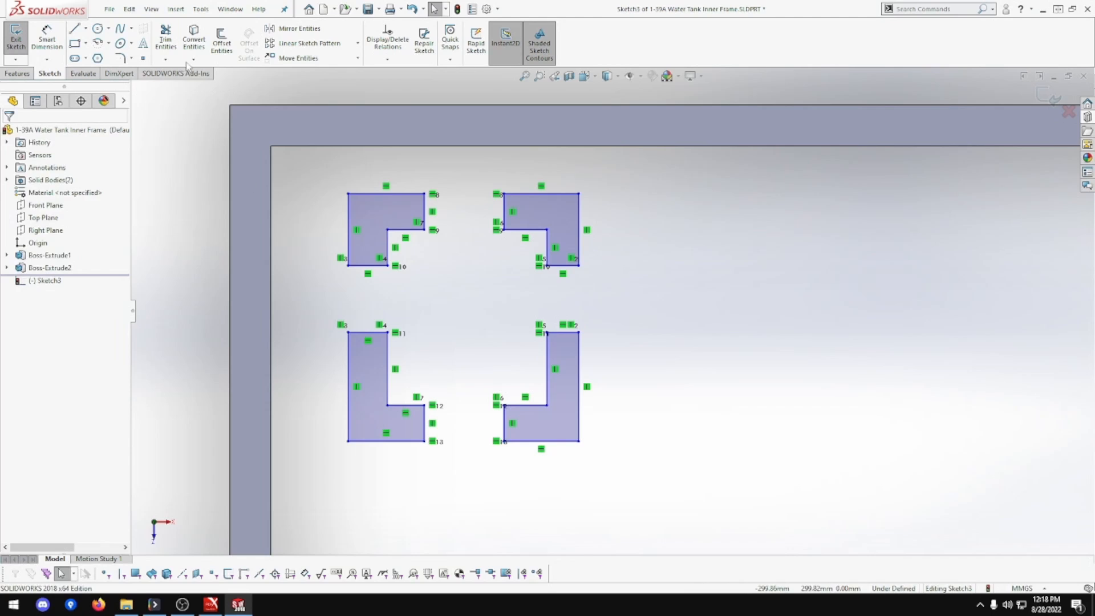
# Dimension the upper-left outline's top edge to 12 mm.
pyautogui.click(50, 40)
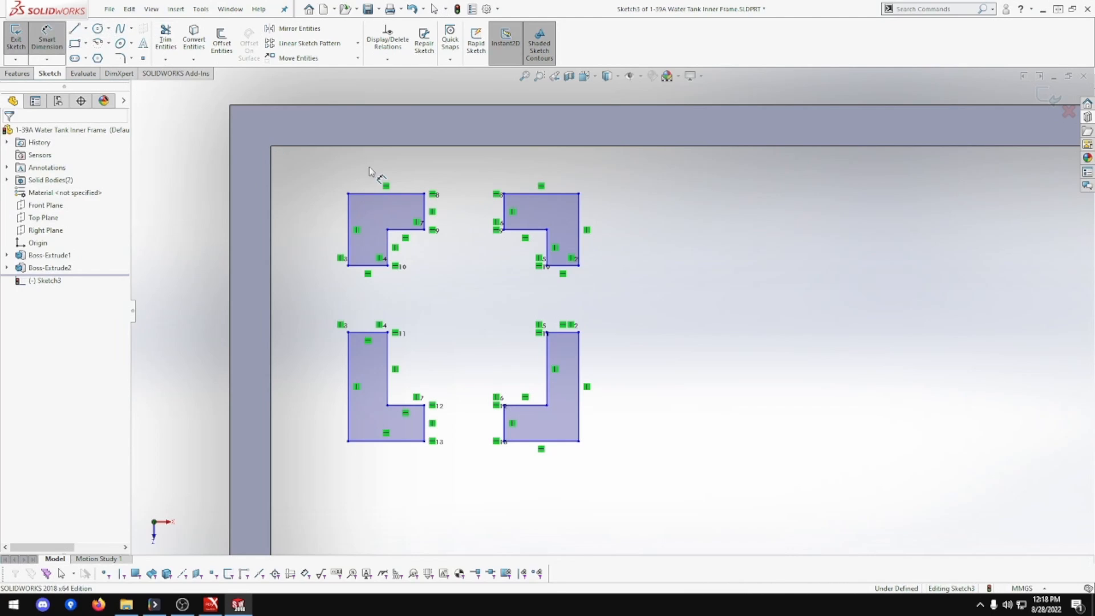
pyautogui.click(376, 194)
pyautogui.click(378, 162)
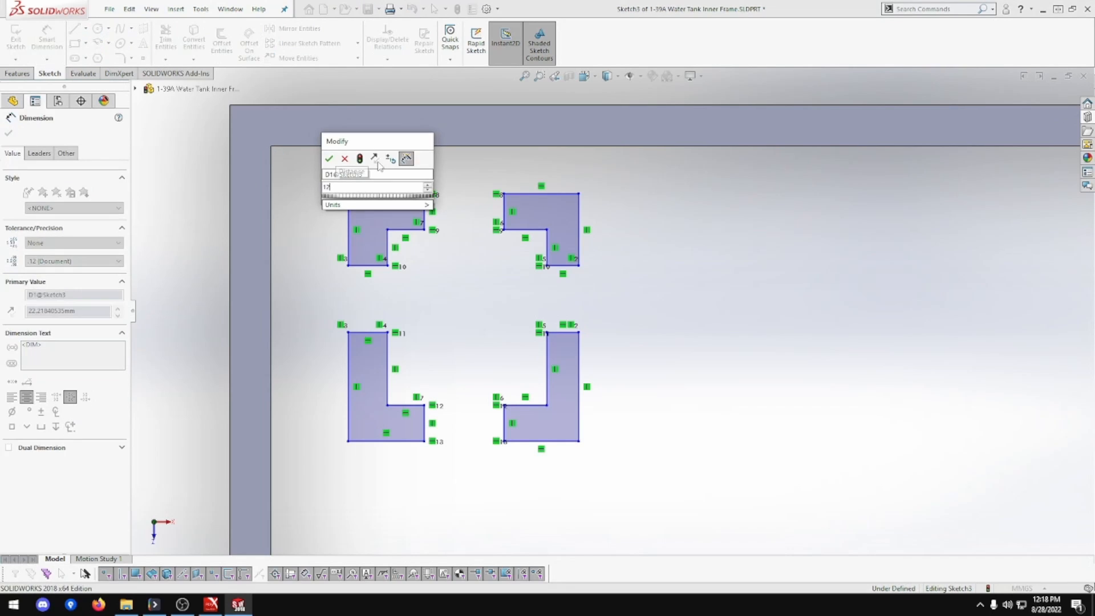
pyautogui.write('12')
pyautogui.press('Return')
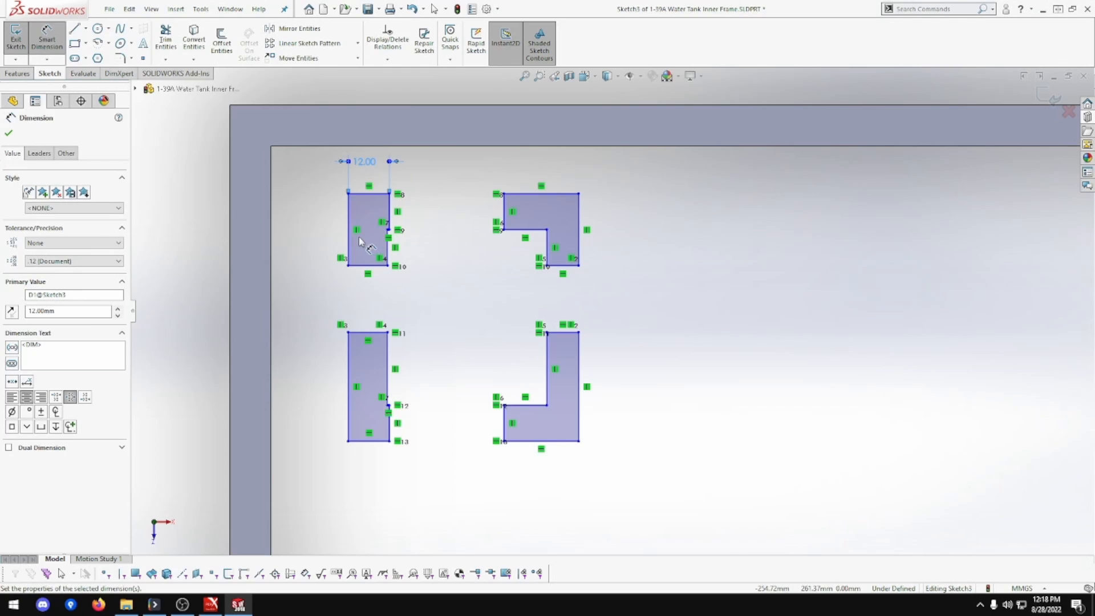
# Dimension the upper-left outline's outer vertical edge to 12 mm.
pyautogui.click(350, 239)
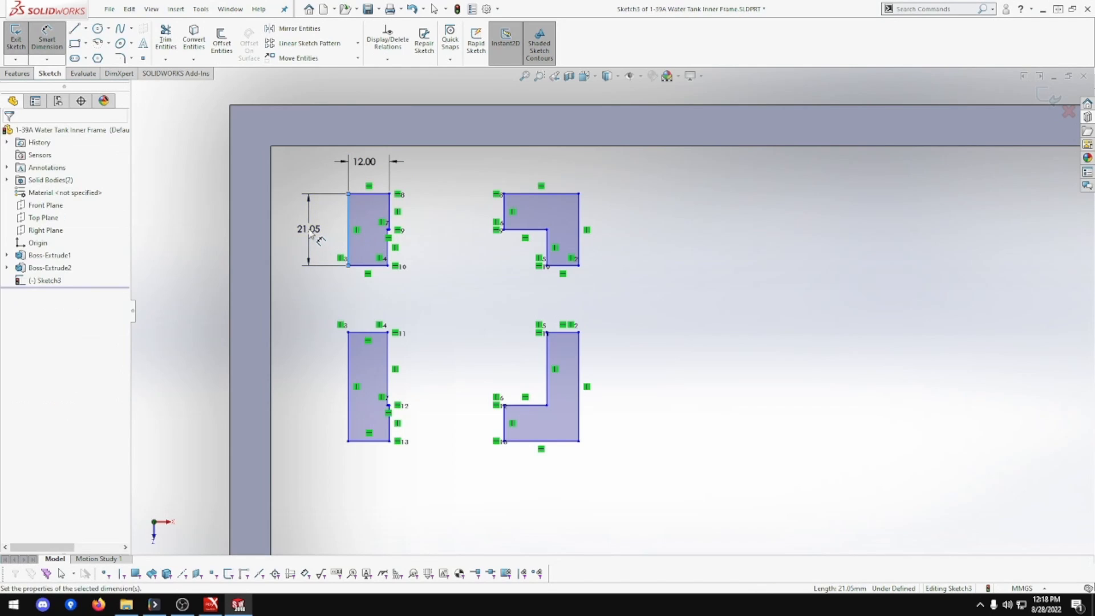
pyautogui.click(311, 232)
pyautogui.press('Return')
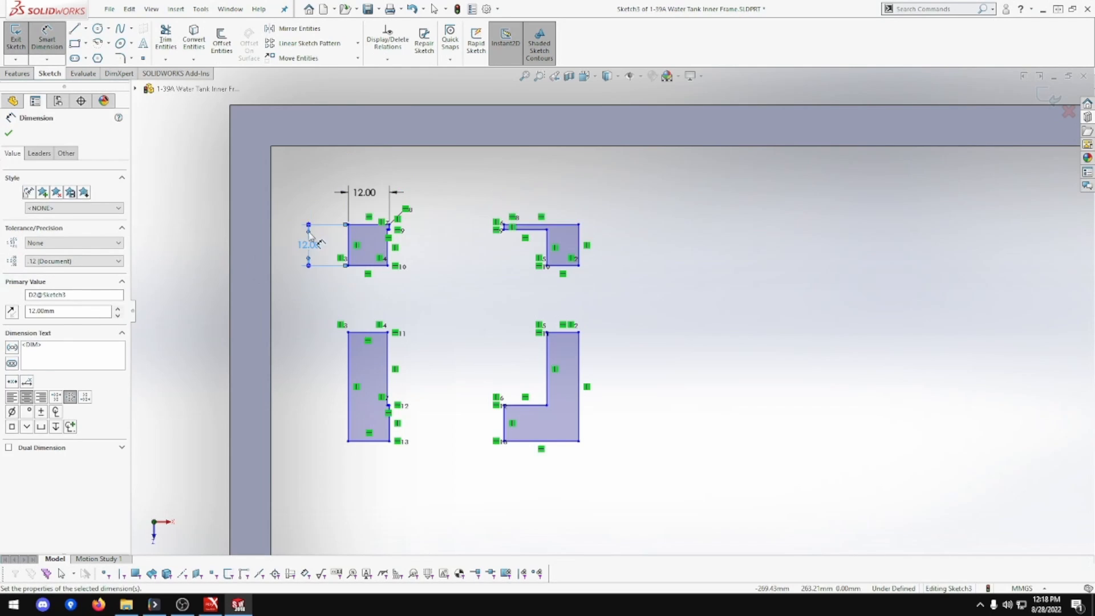
# Dimension the upper-left outline's vertical leg and horizontal leg to a thickness of 3 mm each.
pyautogui.click(365, 267)
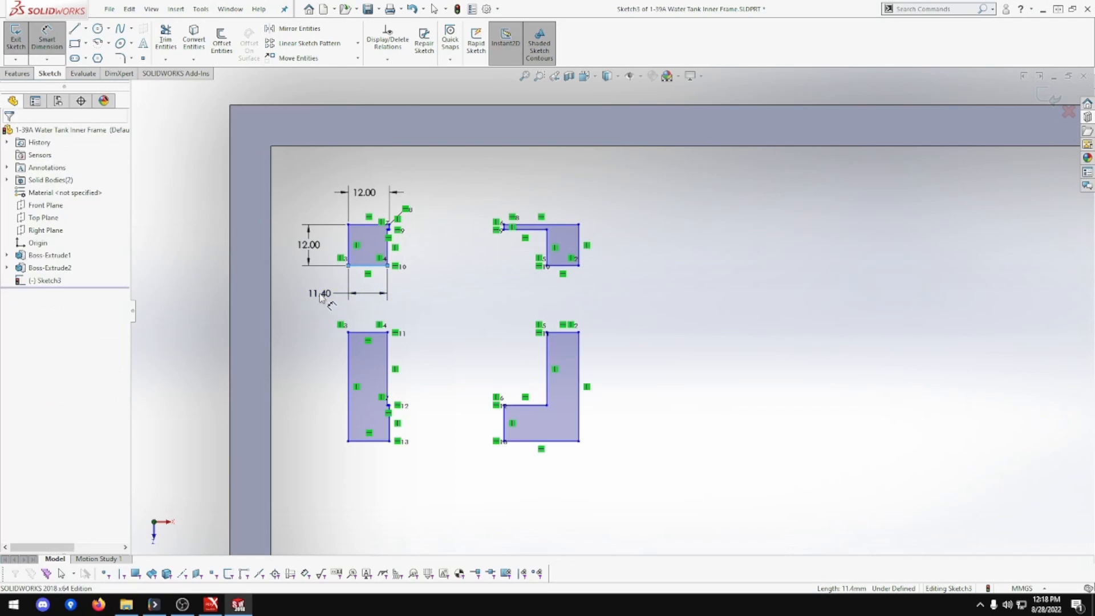
pyautogui.click(321, 297)
pyautogui.write('3')
pyautogui.press('Return')
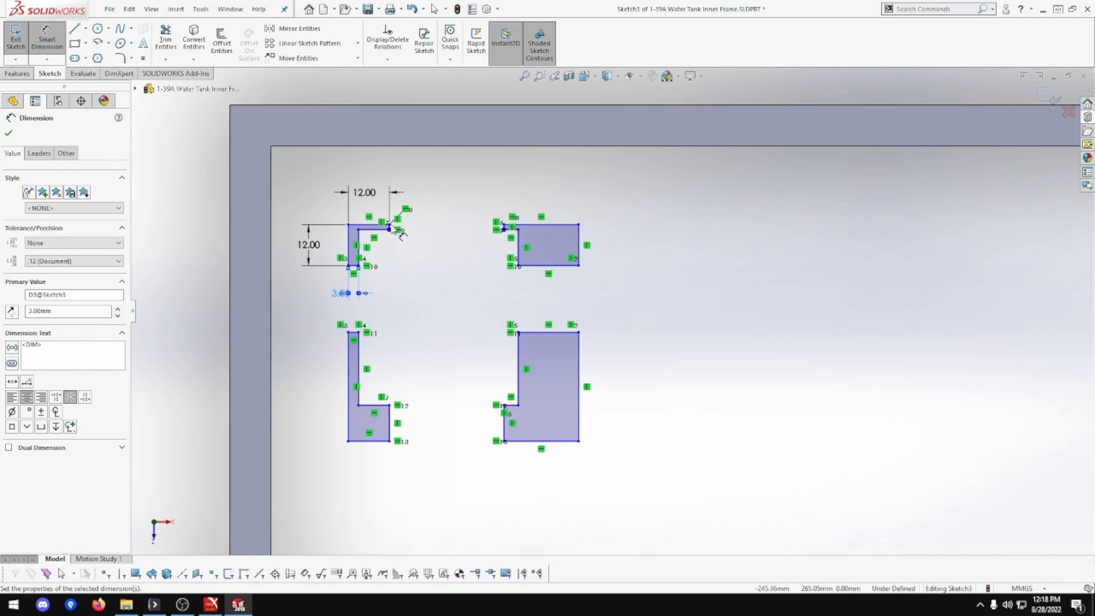
pyautogui.scroll(-4, 399, 234)
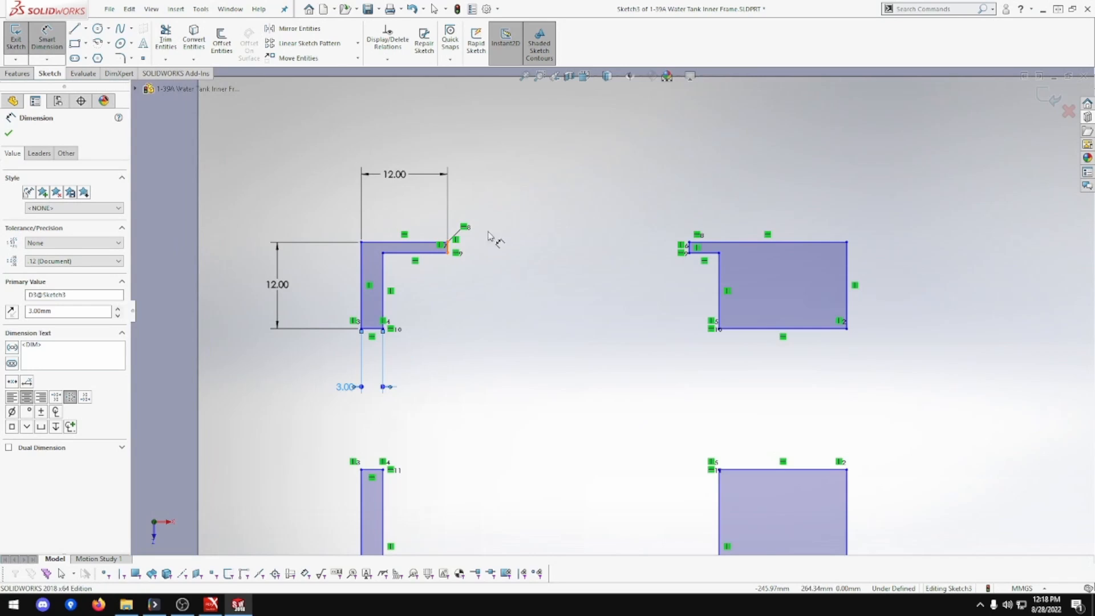
pyautogui.click(448, 248)
pyautogui.click(502, 174)
pyautogui.write('3')
pyautogui.press('Return')
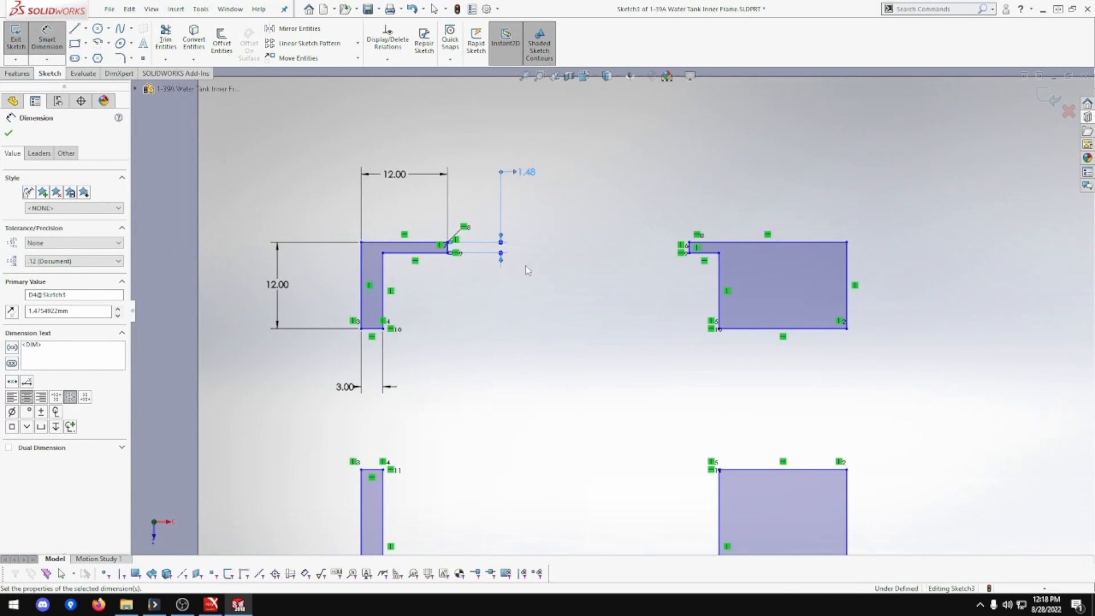
# Dimension the lower-right outline's horizontal leg and vertical leg to a thickness of 3 mm each.
pyautogui.scroll(3, 526, 270)
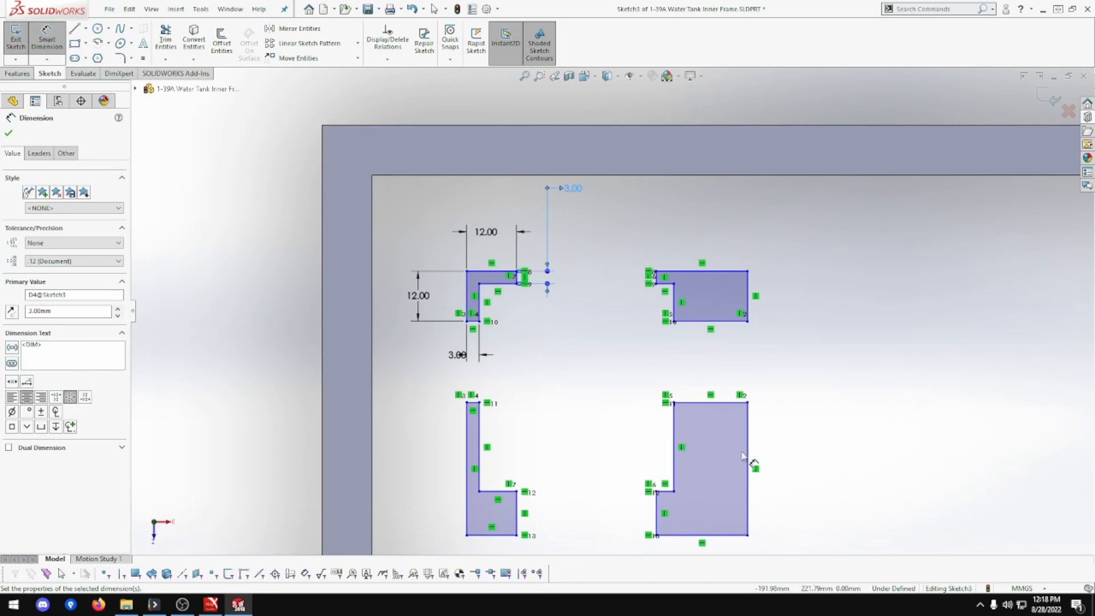
pyautogui.click(660, 511)
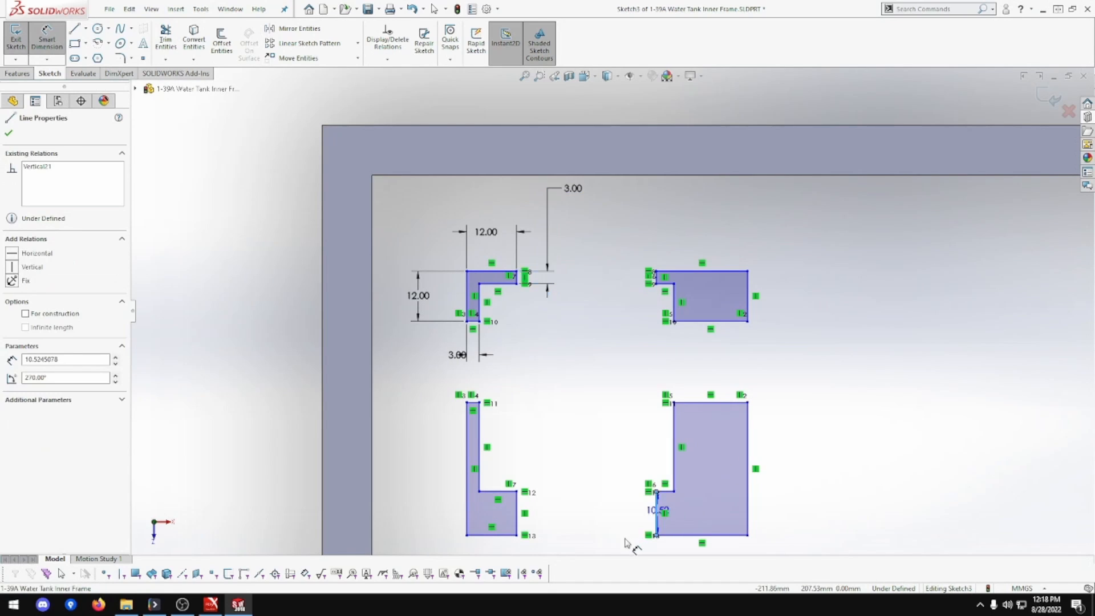
pyautogui.click(619, 551)
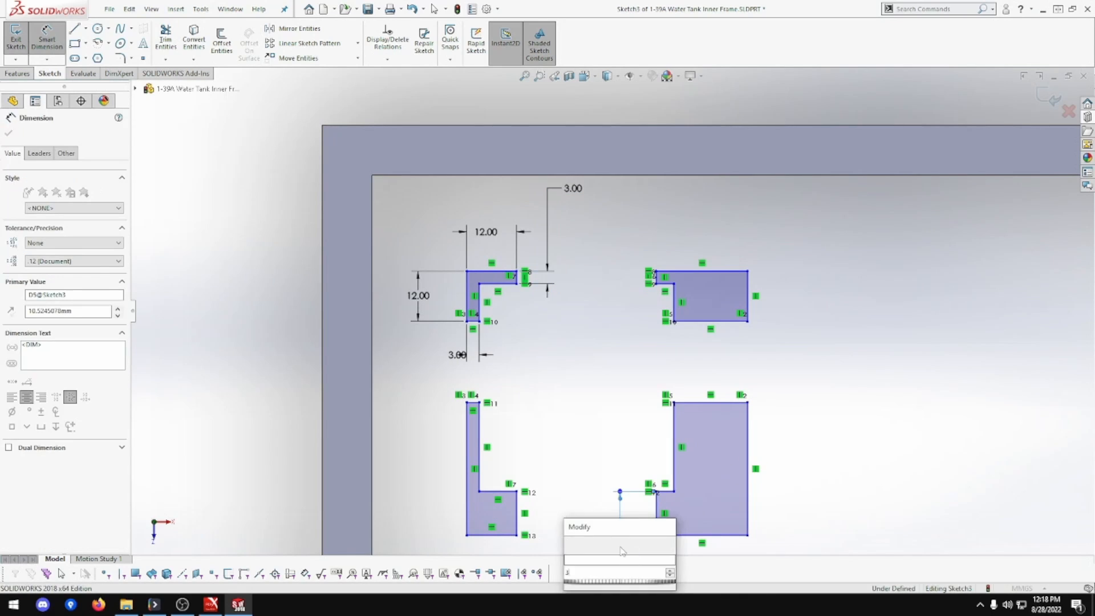
pyautogui.write('3')
pyautogui.press('Return')
pyautogui.click(723, 407)
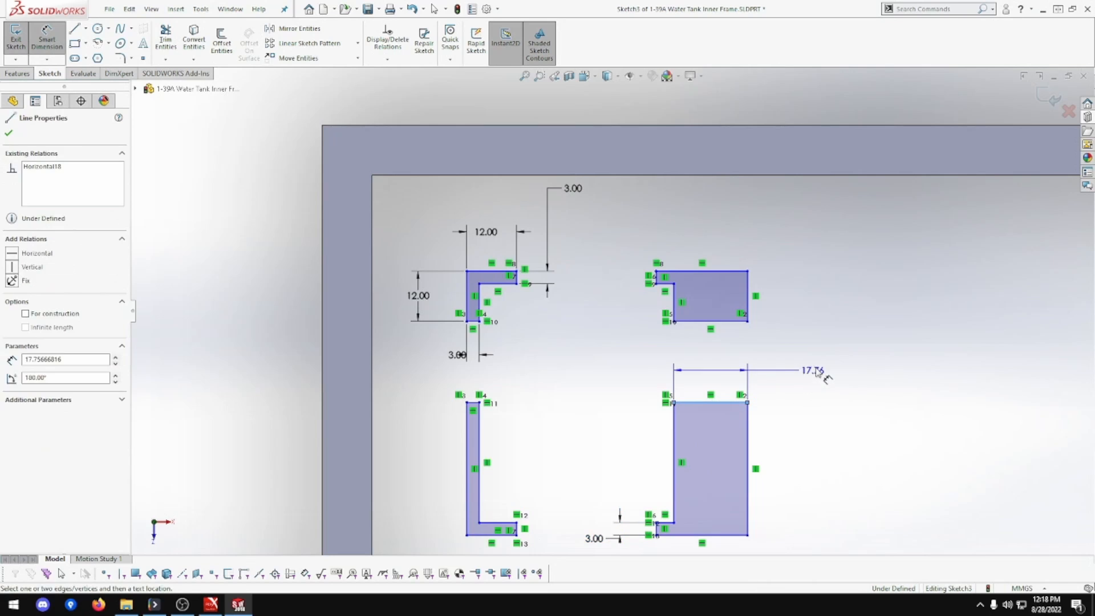
pyautogui.click(821, 371)
pyautogui.press('Return')
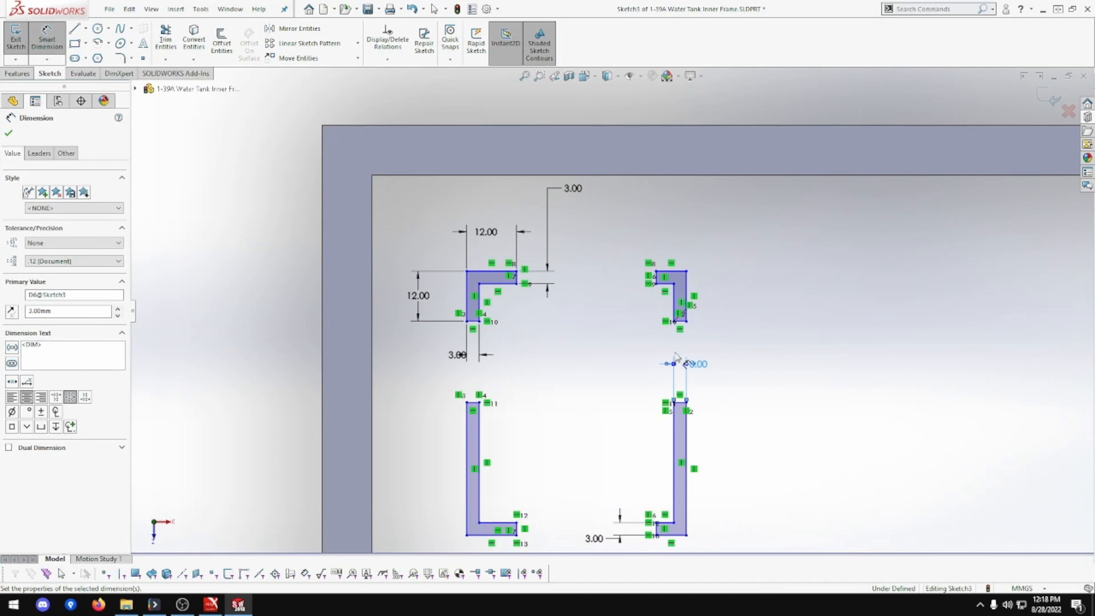
# Dimension the lower-right outline's outer vertical edge and bottom edge to 12 mm each.
pyautogui.scroll(3, 726, 449)
pyautogui.scroll(-3, 705, 433)
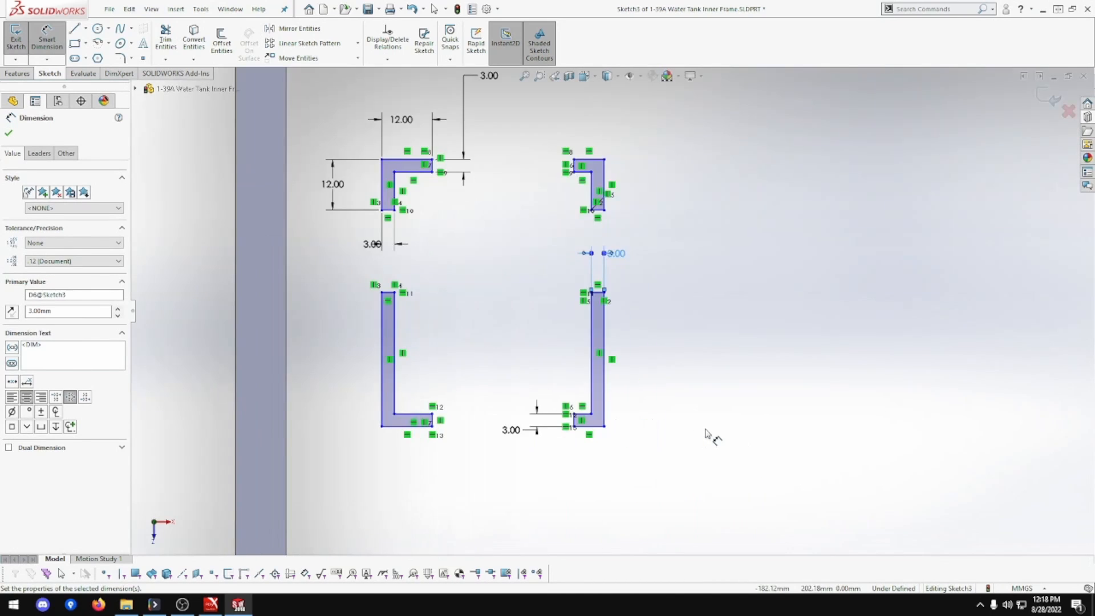
pyautogui.click(606, 384)
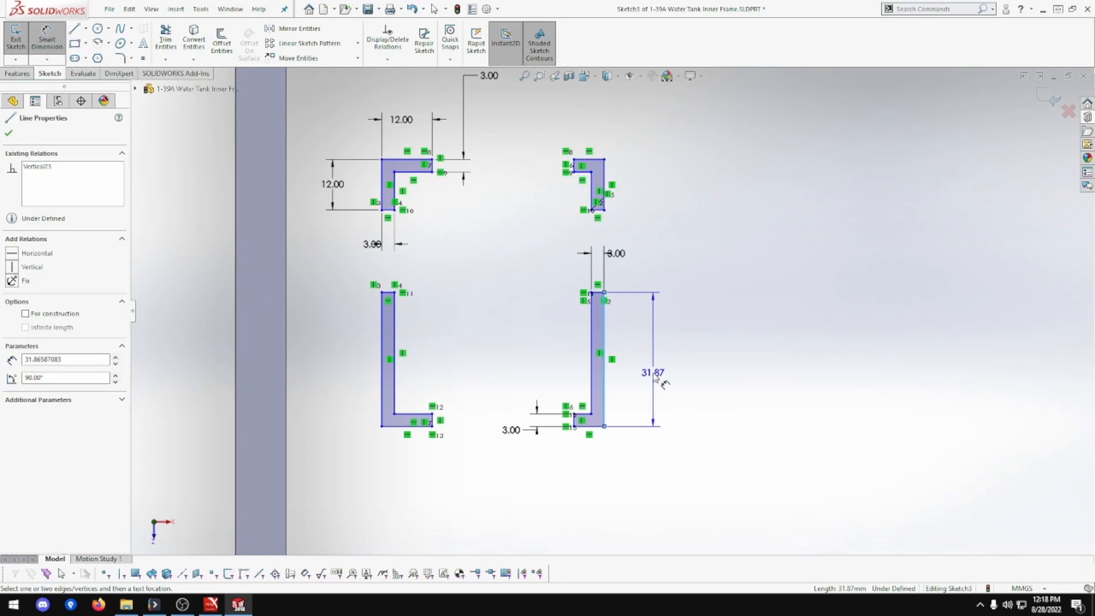
pyautogui.click(652, 364)
pyautogui.write('12')
pyautogui.press('Return')
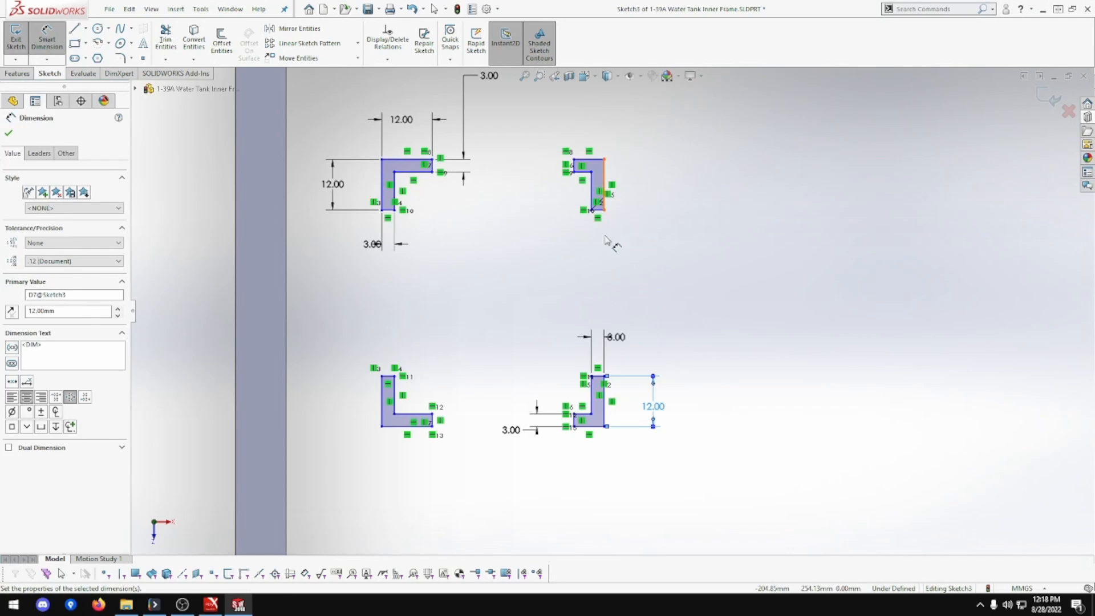
pyautogui.click(596, 427)
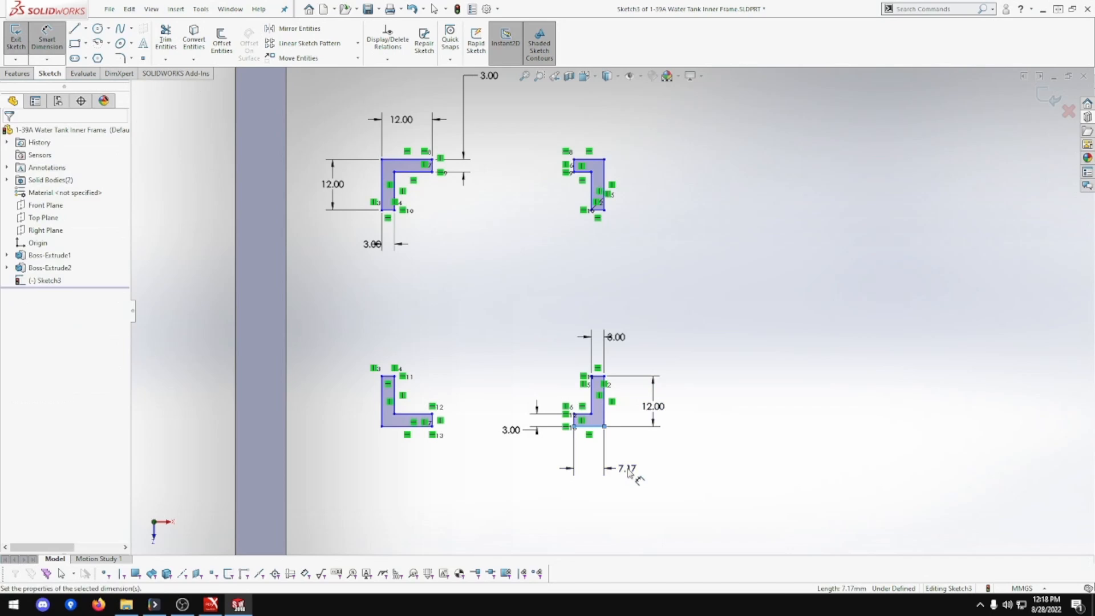
pyautogui.click(567, 468)
pyautogui.write('12')
pyautogui.press('Return')
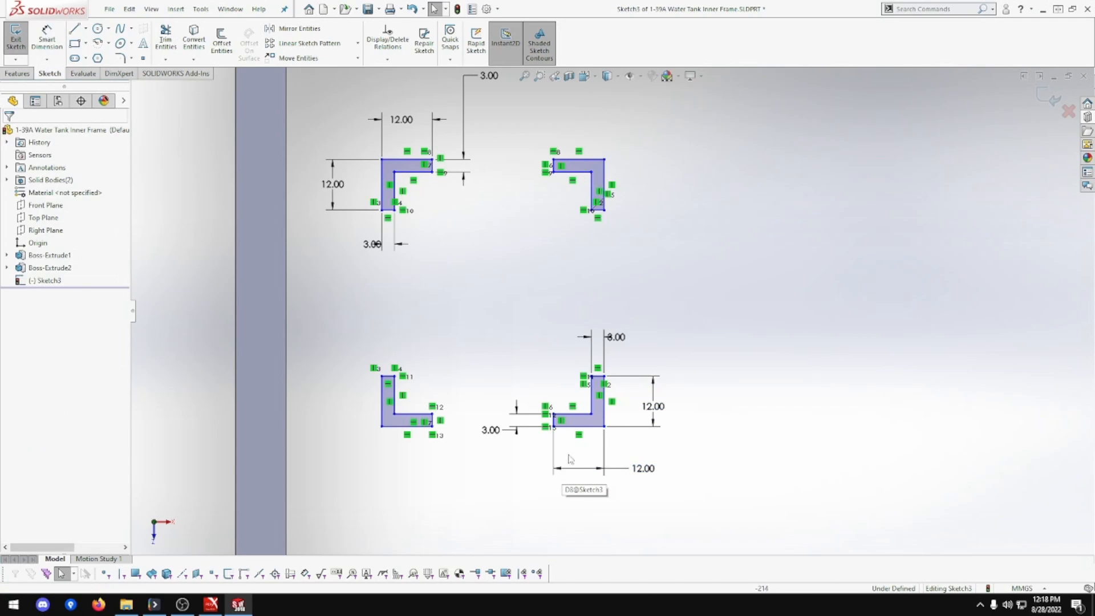
pyautogui.press('Escape')
# Move the whole lower-right outline upward, closer to the upper-right outline.
pyautogui.moveTo(582, 426)
pyautogui.mouseDown()
pyautogui.moveTo(589, 391)
pyautogui.moveTo(637, 374)
pyautogui.moveTo(591, 357)
pyautogui.moveTo(608, 356)
pyautogui.moveTo(595, 345)
pyautogui.mouseUp()
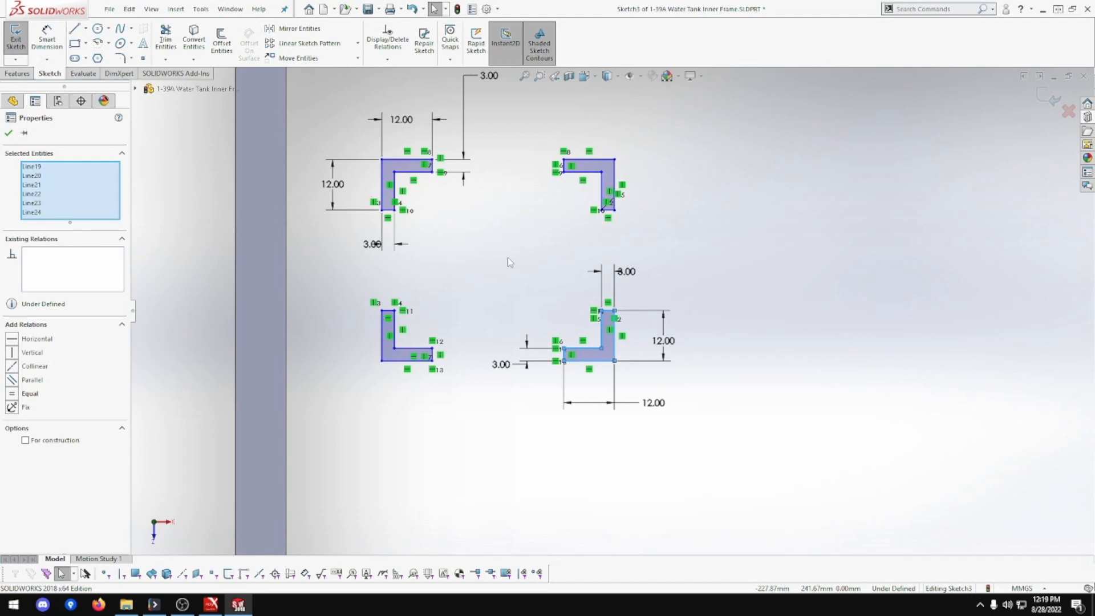
pyautogui.click(508, 258)
# Make the upper-left outline's outer corner coincident with the frame's outer top-left corner.
pyautogui.scroll(2, 611, 311)
pyautogui.scroll(-3, 477, 211)
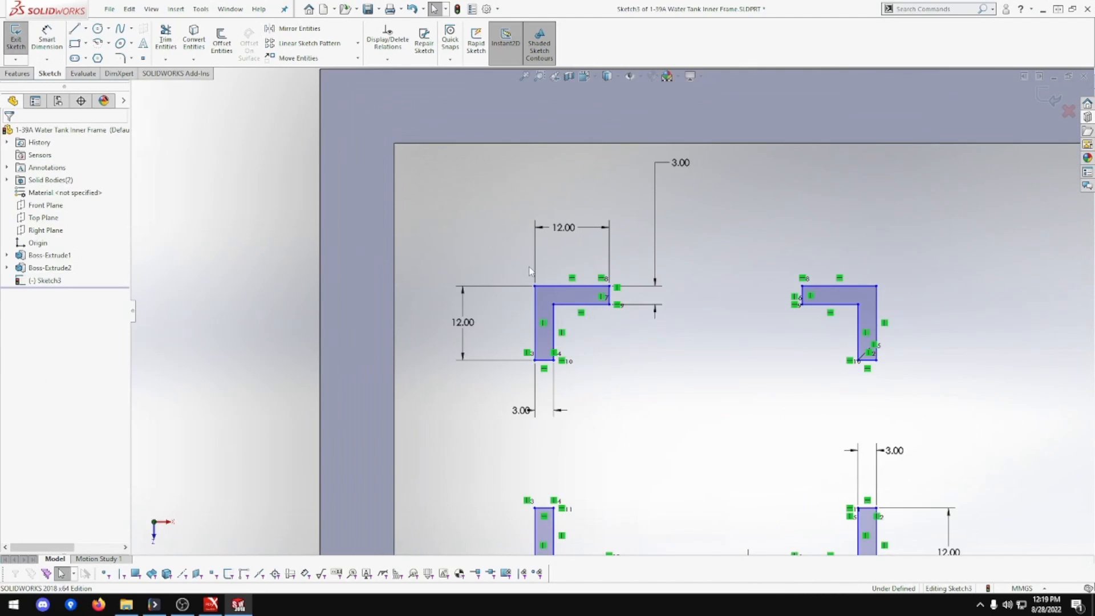
pyautogui.click(535, 285)
pyautogui.scroll(1, 536, 287)
pyautogui.scroll(-3, 493, 209)
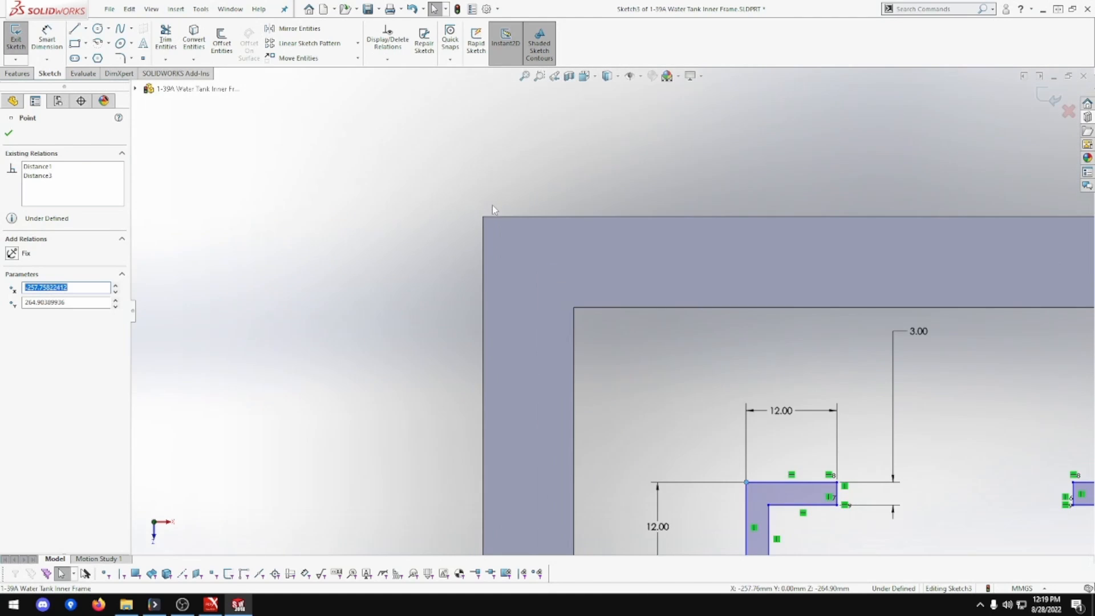
pyautogui.keyDown('ctrl'); pyautogui.click(484, 217); pyautogui.keyUp('ctrl')
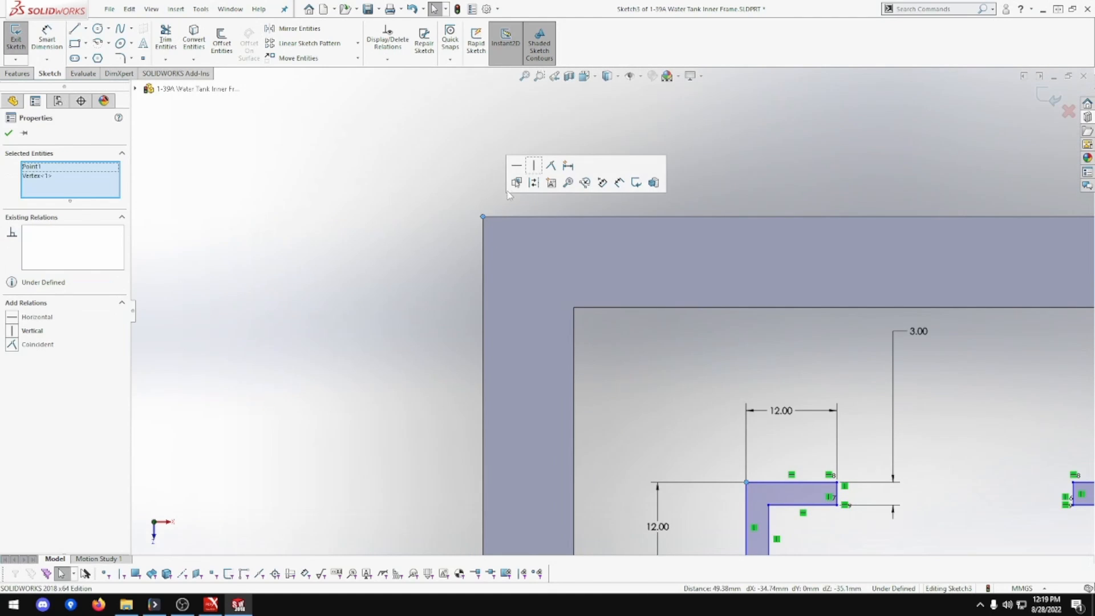
pyautogui.click(550, 165)
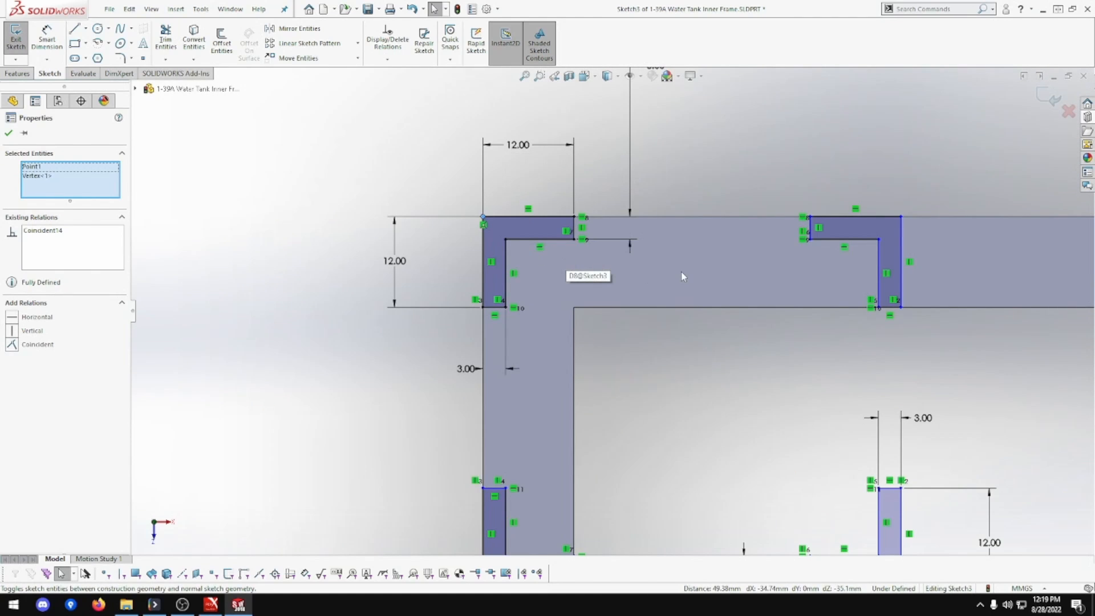
# Make the upper-right outline's outer corner coincident with the frame's outer top-right corner.
pyautogui.scroll(3, 683, 274)
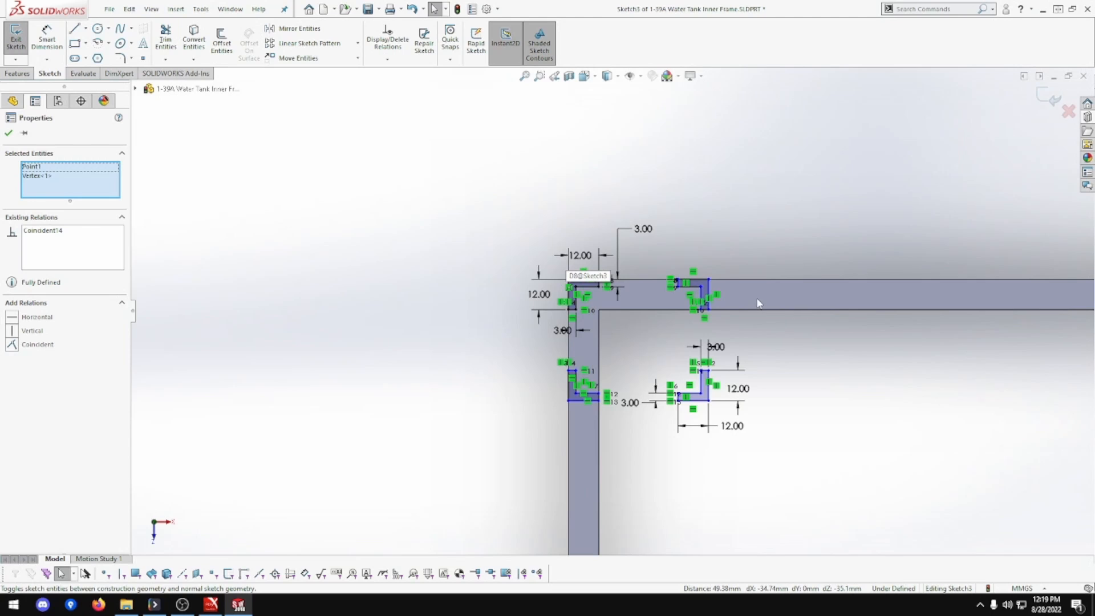
pyautogui.click(709, 283)
pyautogui.scroll(4, 749, 305)
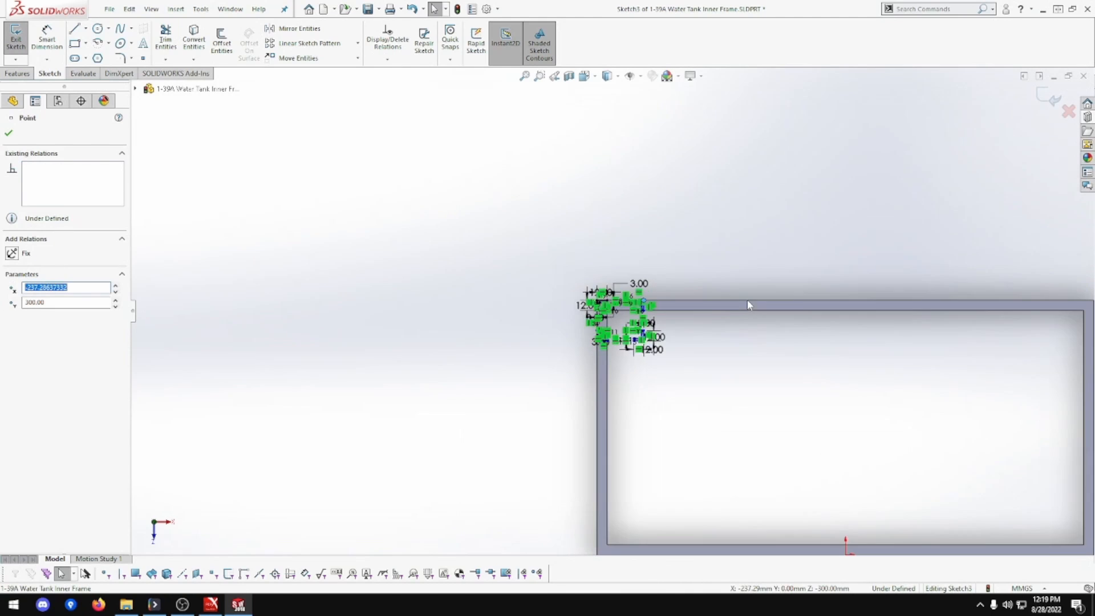
pyautogui.scroll(-3, 932, 302)
pyautogui.scroll(-3, 826, 291)
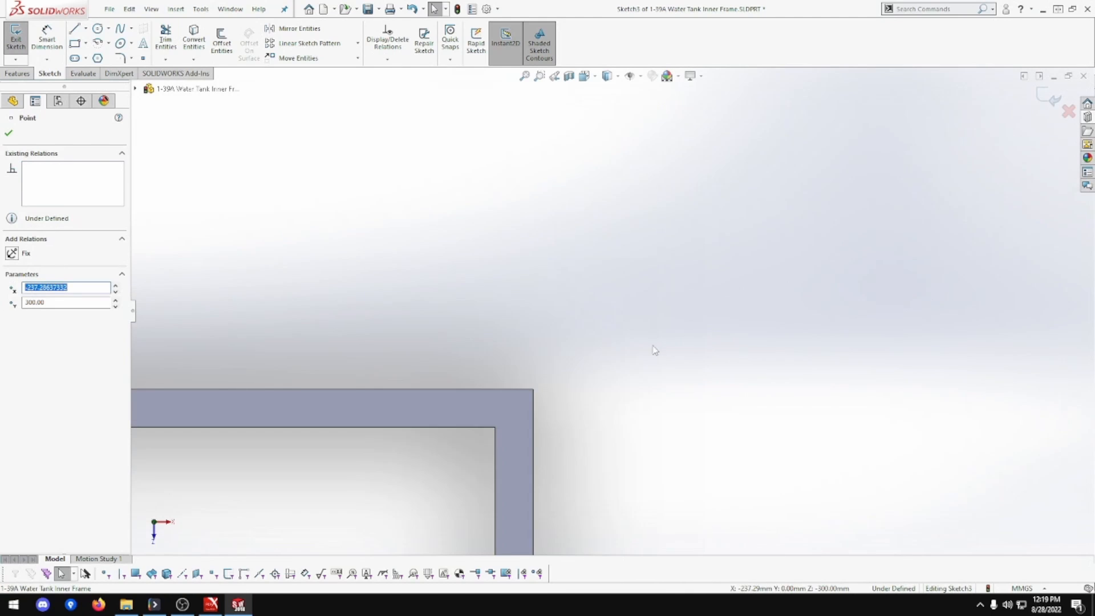
pyautogui.scroll(-2, 543, 418)
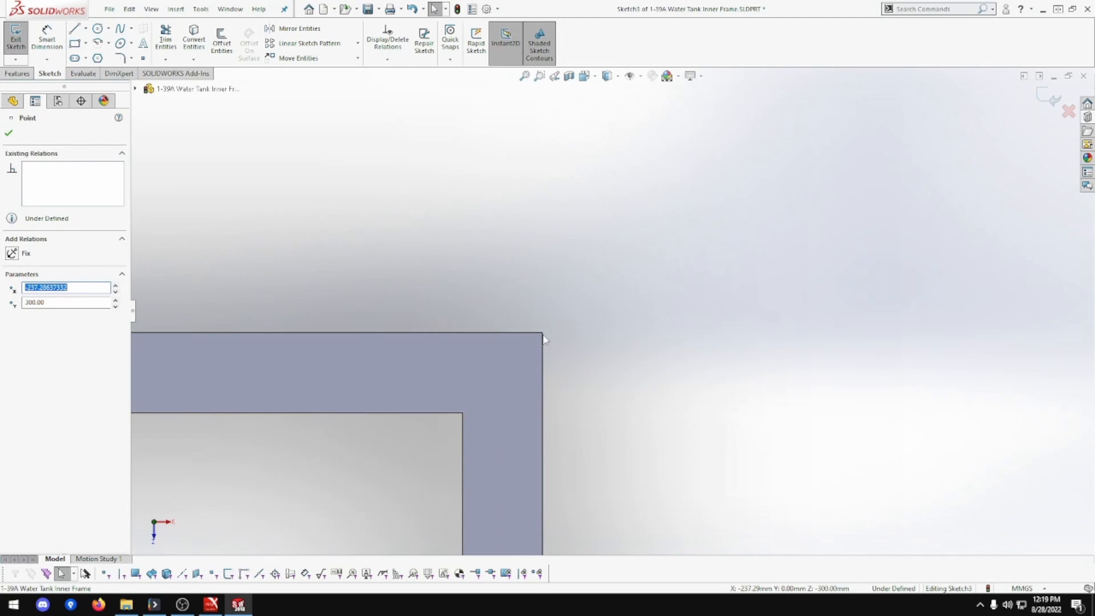
pyautogui.keyDown('ctrl'); pyautogui.click(542, 334); pyautogui.keyUp('ctrl')
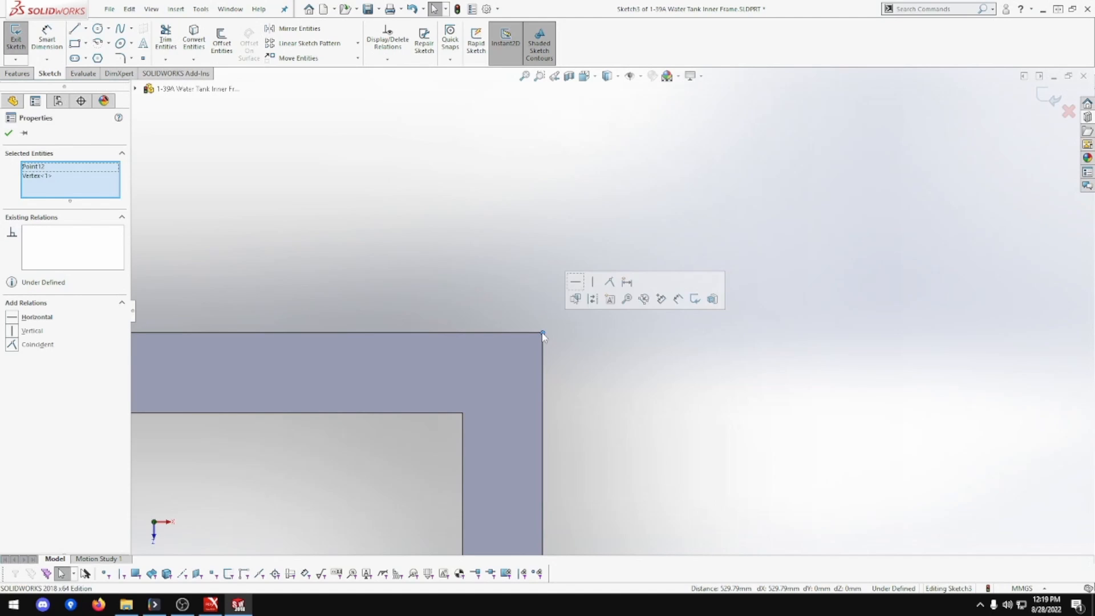
pyautogui.click(609, 282)
# Make the lower-right outline's outer corner coincident with the frame's outer bottom-right corner.
pyautogui.scroll(4, 606, 381)
pyautogui.scroll(-4, 576, 419)
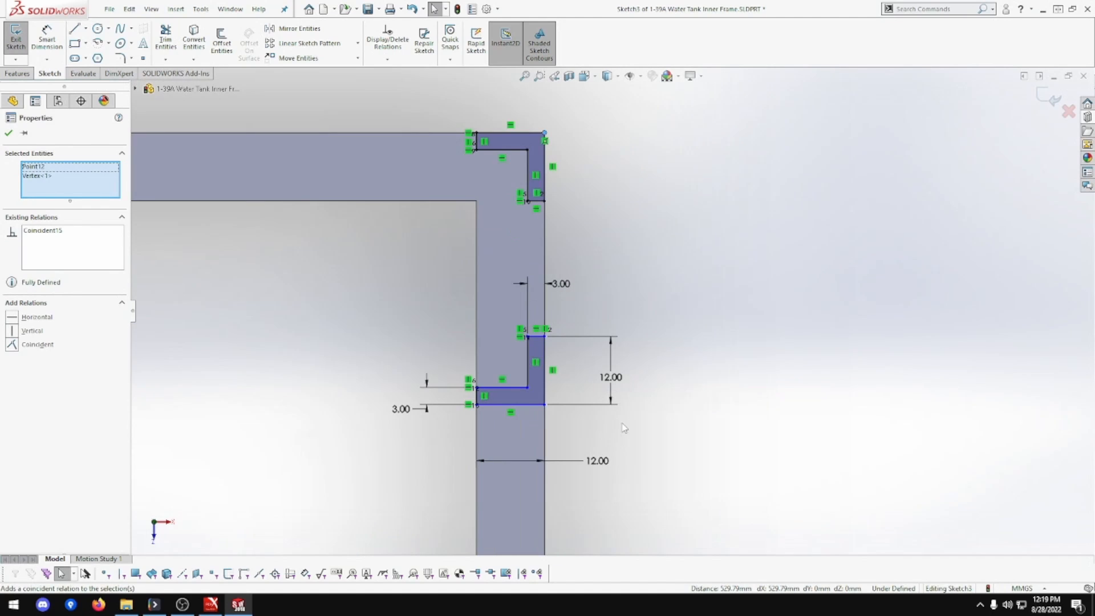
pyautogui.press('Escape')
pyautogui.click(544, 404)
pyautogui.scroll(5, 627, 428)
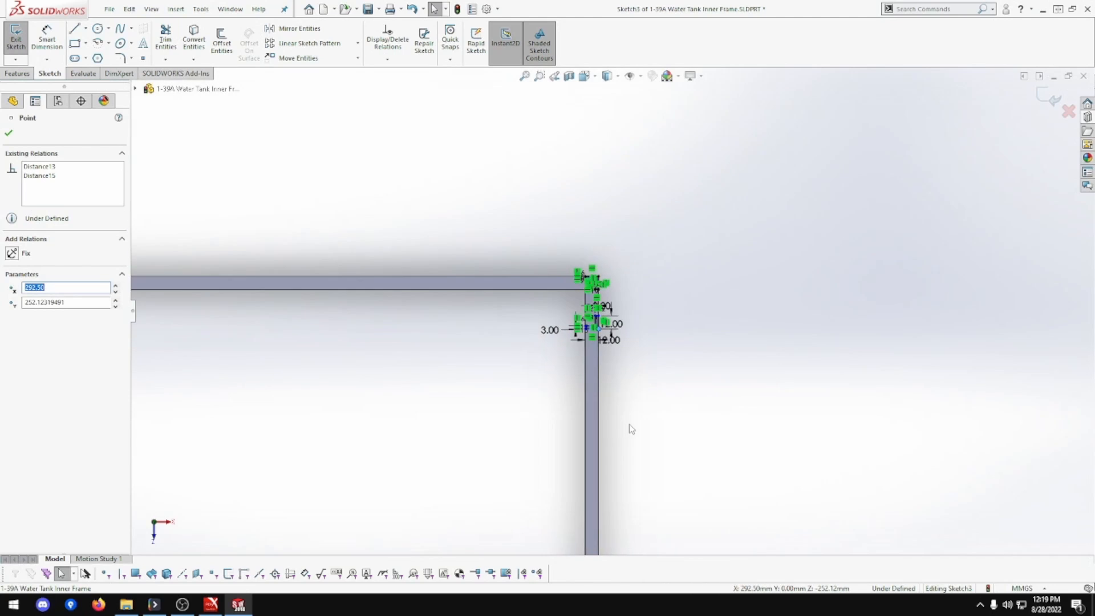
pyautogui.scroll(-5, 627, 485)
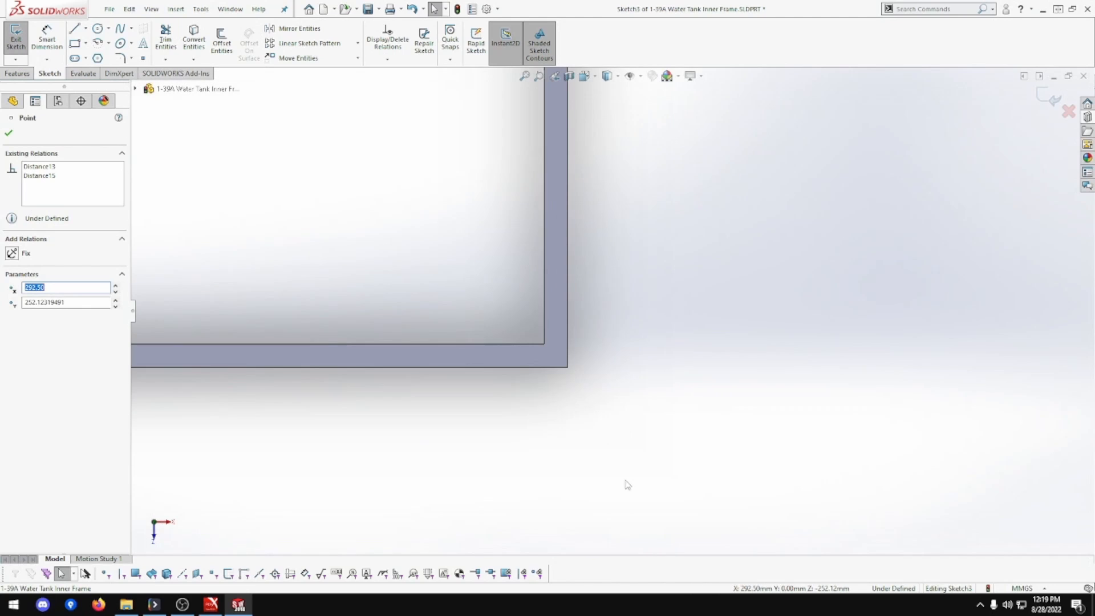
pyautogui.keyDown('ctrl'); pyautogui.click(568, 368); pyautogui.keyUp('ctrl')
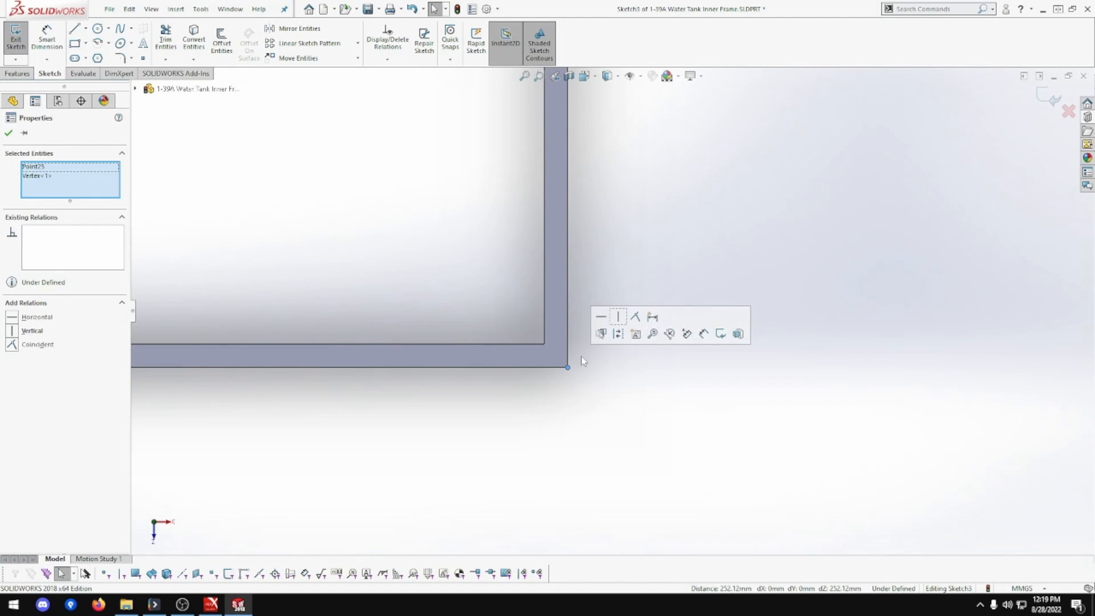
# Inspect the L profile at the frame's bottom-left corner and view all four corner profiles and both frames from an angle.
pyautogui.scroll(5, 554, 386)
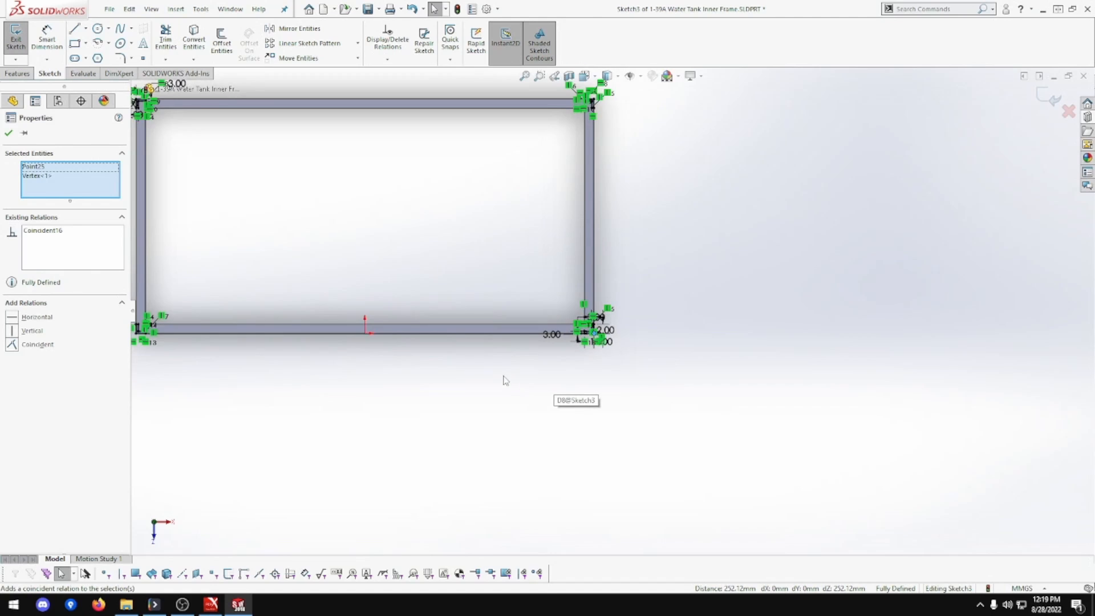
pyautogui.scroll(-4, 418, 384)
pyautogui.scroll(2, 351, 296)
pyautogui.scroll(-6, 326, 265)
pyautogui.click(416, 282)
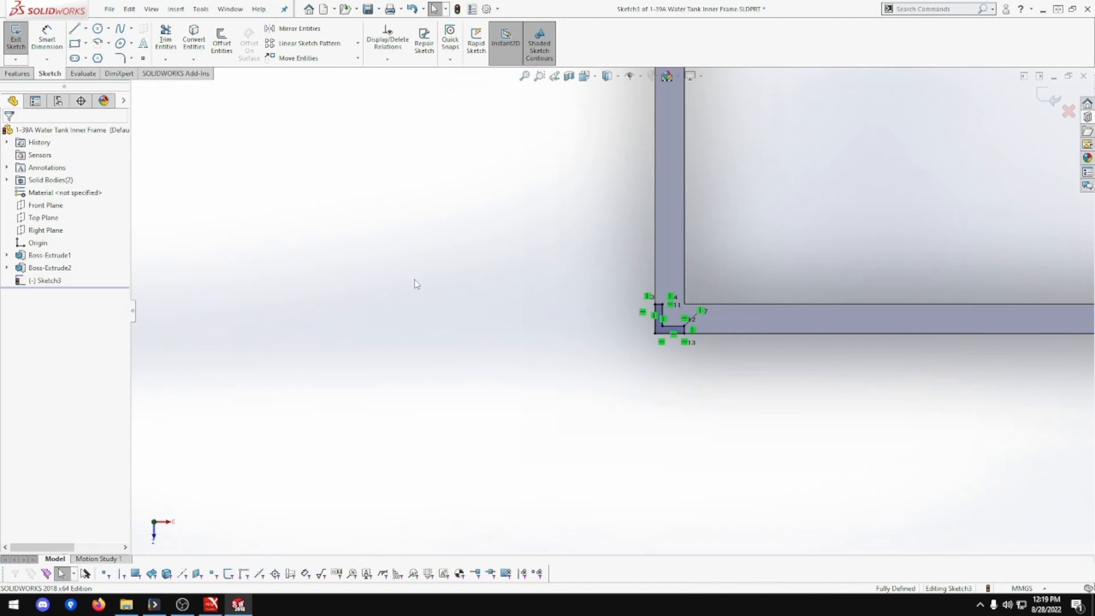
pyautogui.click(669, 332)
pyautogui.scroll(4, 669, 334)
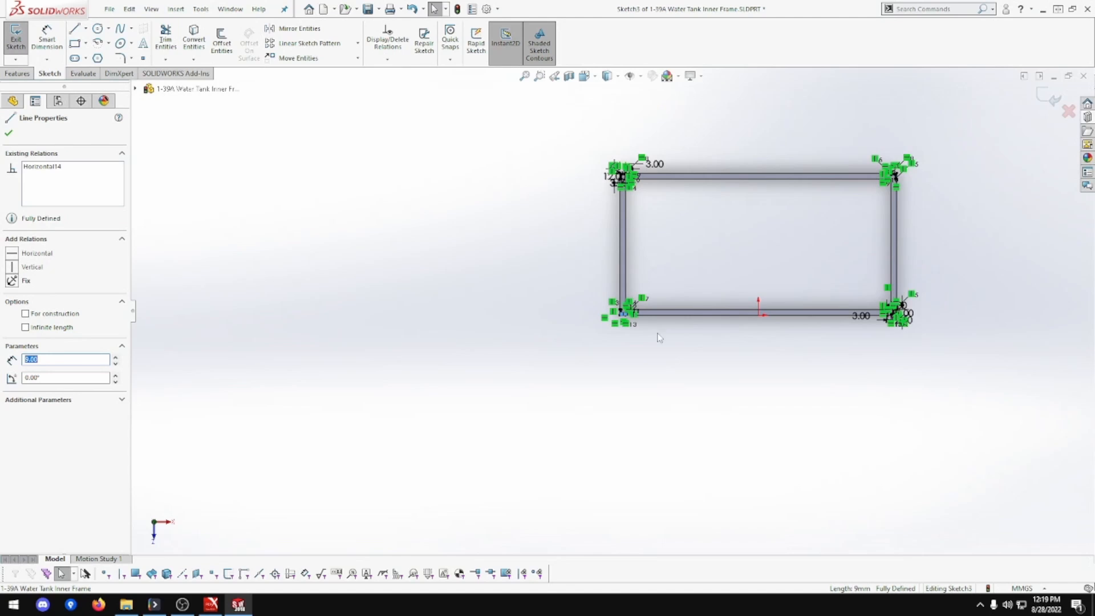
pyautogui.moveTo(644, 261); pyautogui.dragTo(600, 254, button='middle')
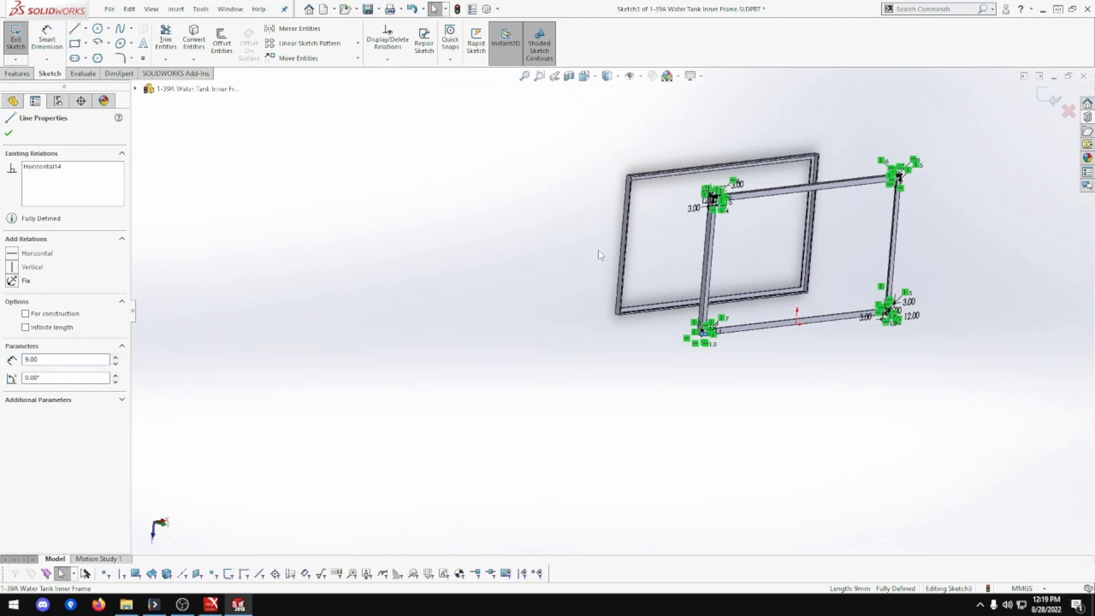
pyautogui.moveTo(398, 164)
pyautogui.mouseDown(button='middle')
pyautogui.moveTo(557, 183)
pyautogui.moveTo(752, 237)
pyautogui.mouseUp(button='middle')
pyautogui.scroll(-4, 867, 219)
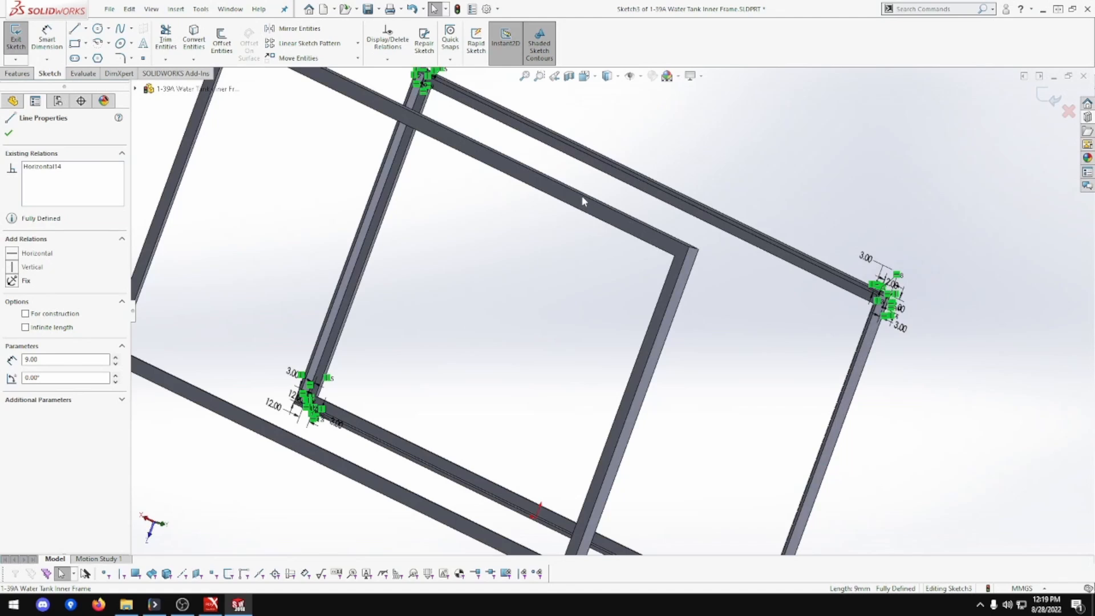
# Extrude the four L-shaped corner profiles in the reversed direction, Up To Surface, ending at the flat face of the opposite frame.
pyautogui.click(18, 72)
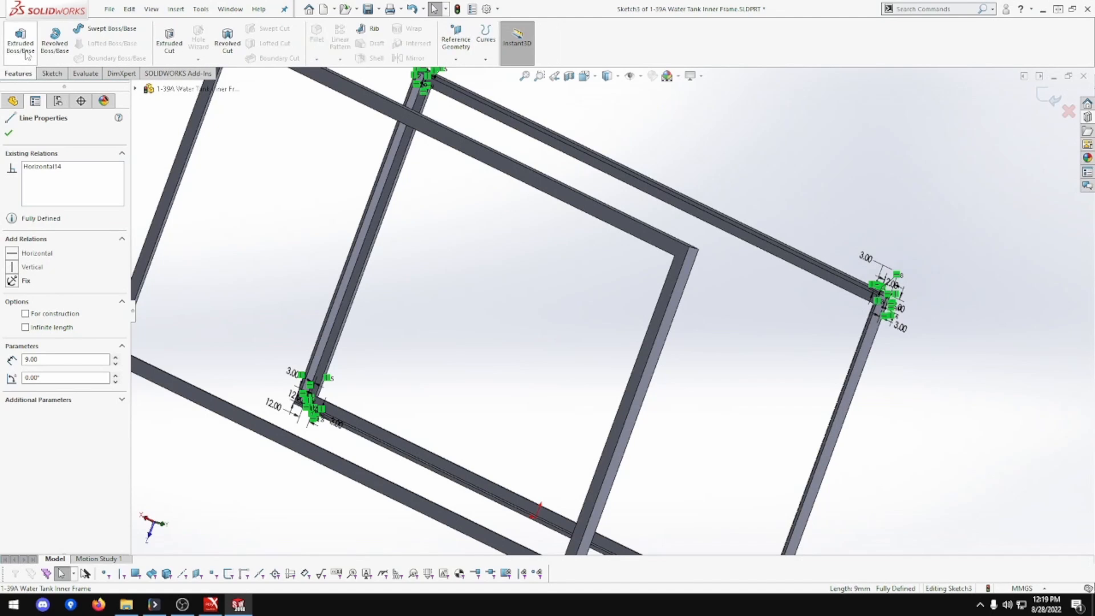
pyautogui.click(20, 40)
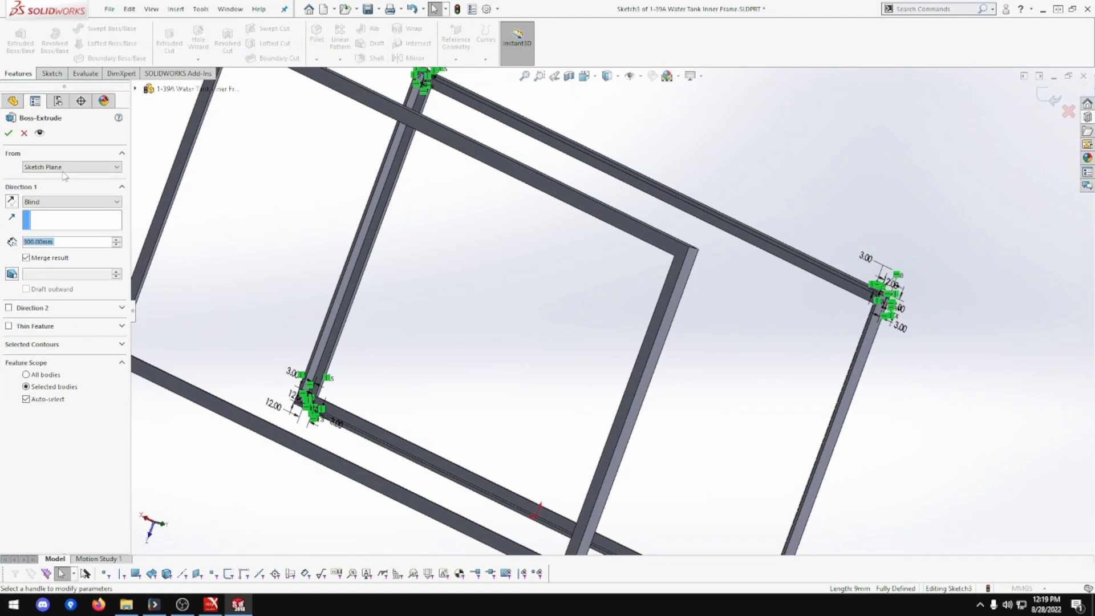
pyautogui.click(12, 202)
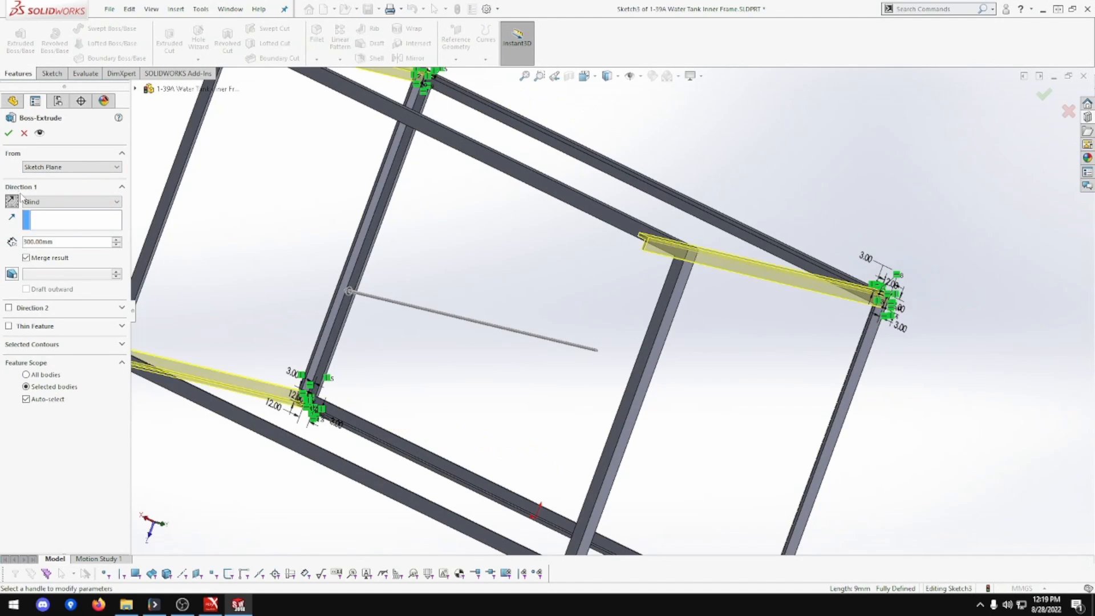
pyautogui.click(49, 203)
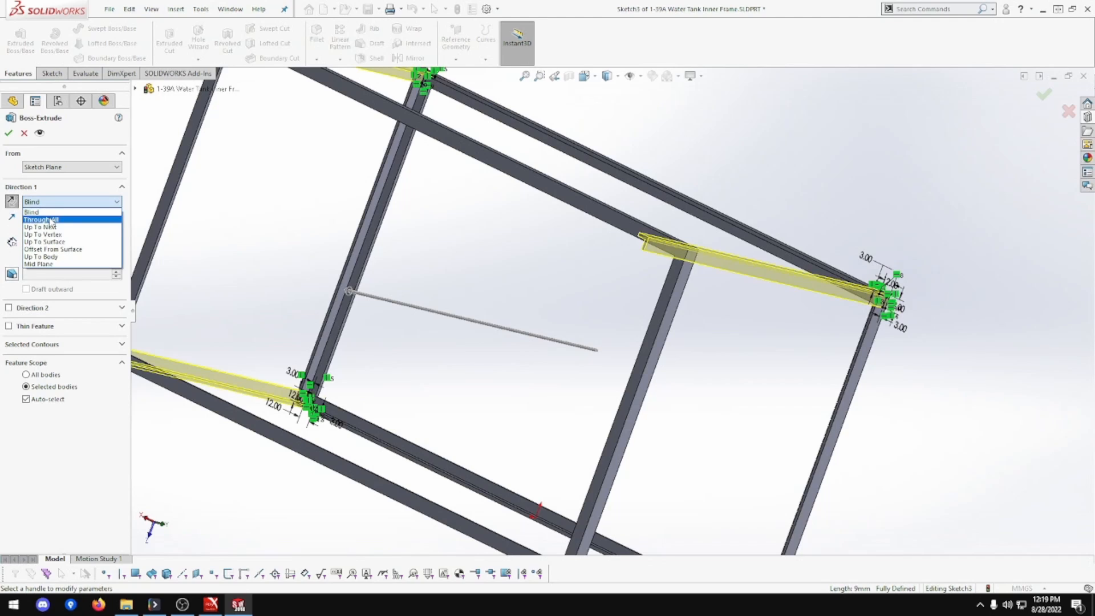
pyautogui.click(51, 227)
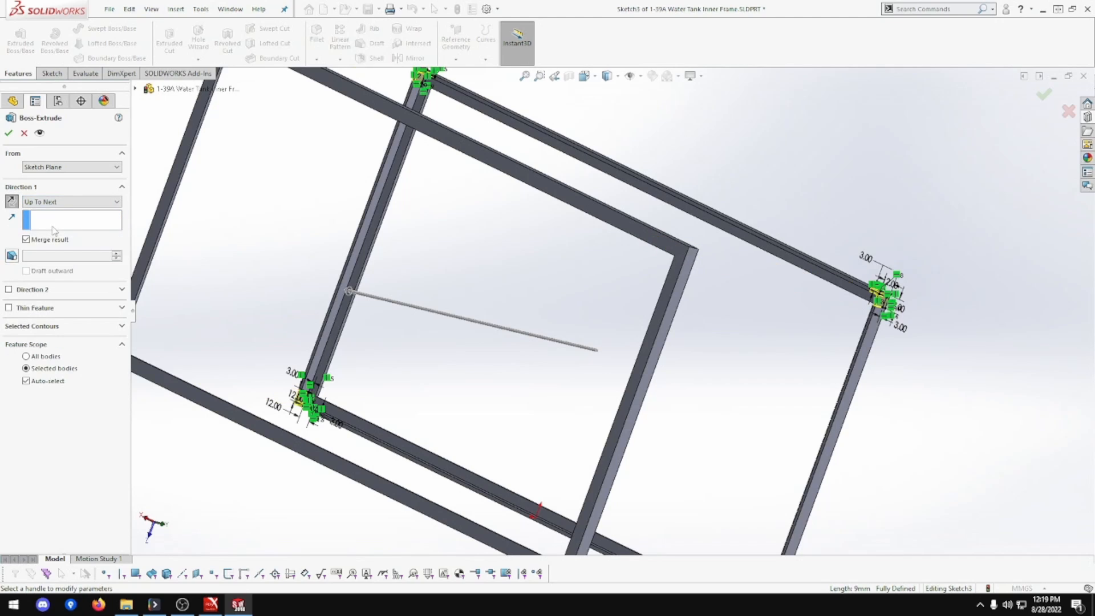
pyautogui.click(53, 203)
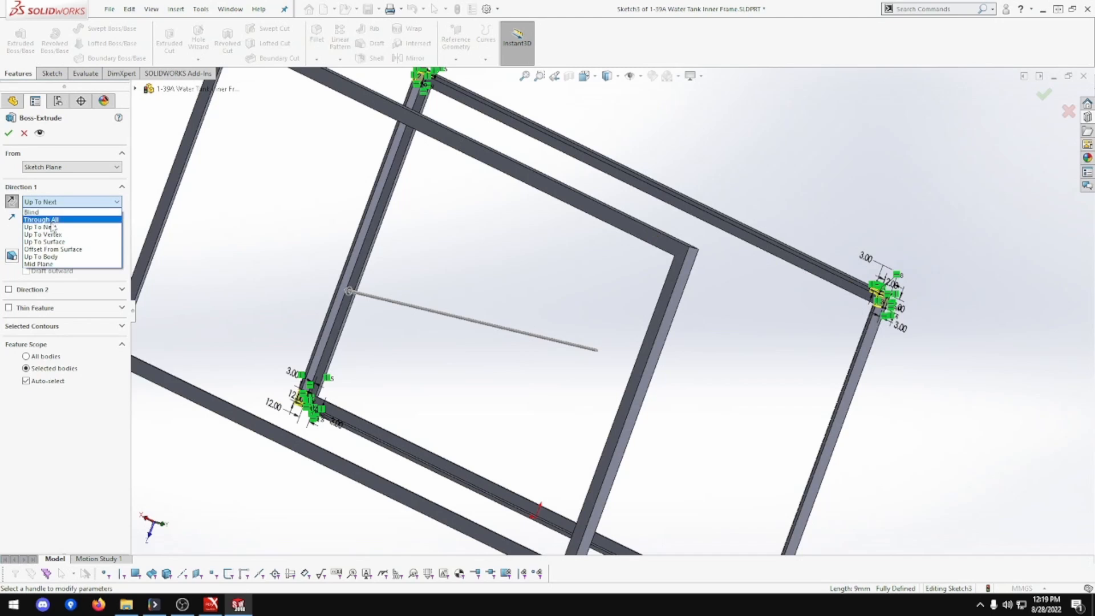
pyautogui.click(55, 241)
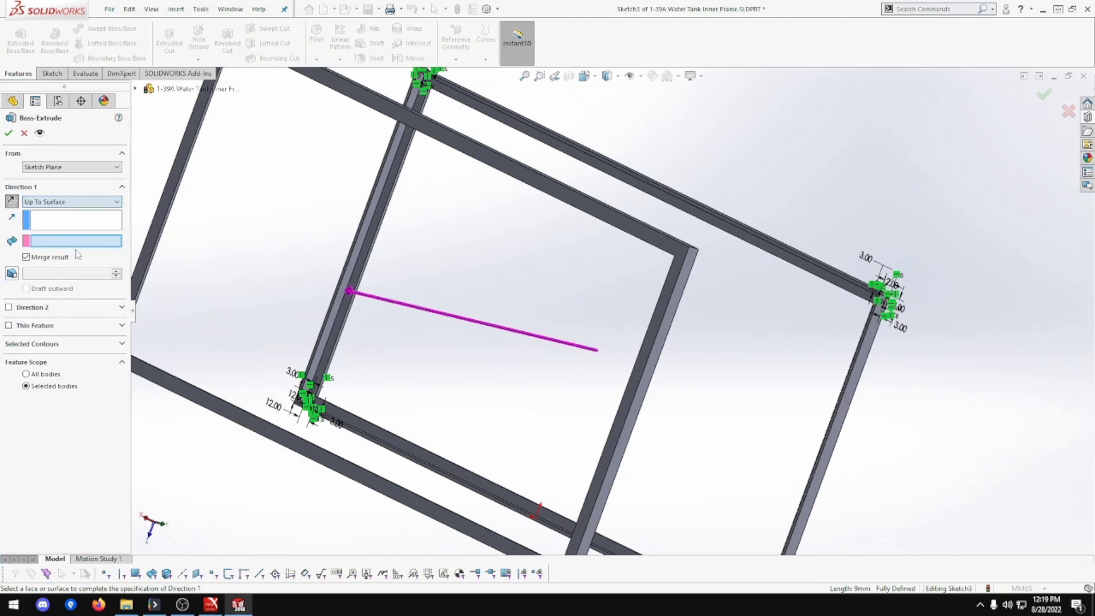
pyautogui.click(664, 242)
pyautogui.moveTo(718, 313)
pyautogui.mouseDown(button='middle')
pyautogui.moveTo(702, 306)
pyautogui.moveTo(706, 315)
pyautogui.mouseUp(button='middle')
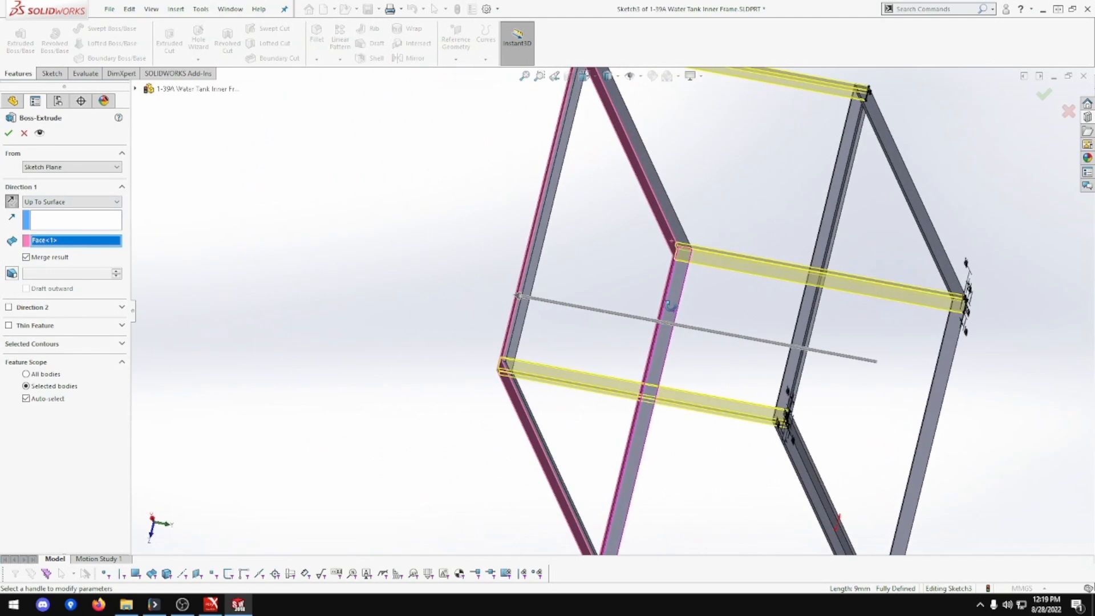
pyautogui.click(9, 133)
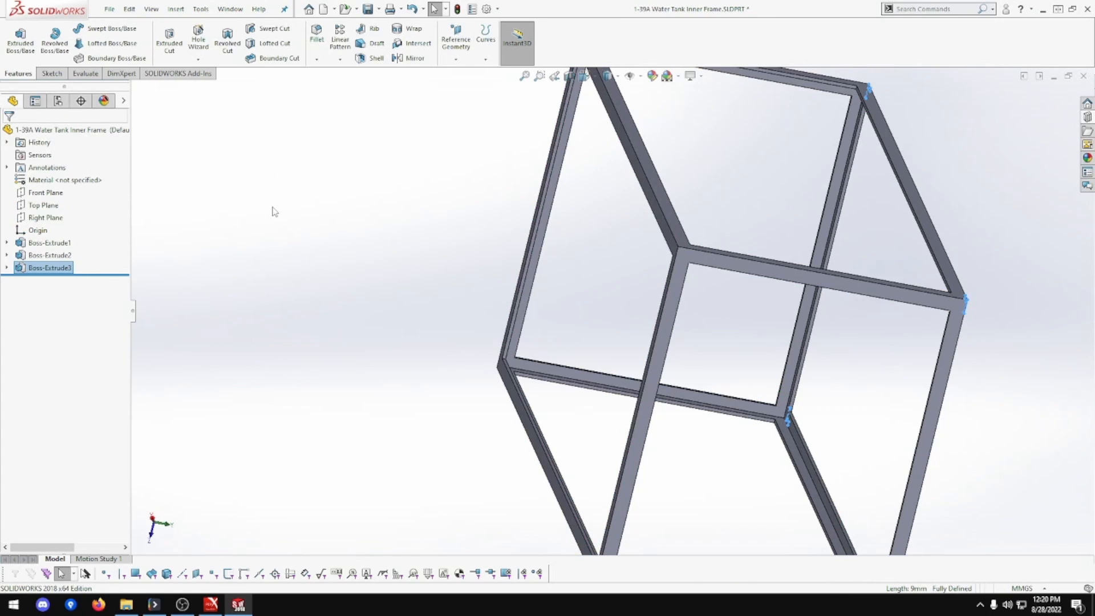
# Examine the complete box frame and its four connecting members from several angles with nothing selected.
pyautogui.moveTo(271, 210); pyautogui.dragTo(229, 198, button='middle')
pyautogui.scroll(2, 340, 226)
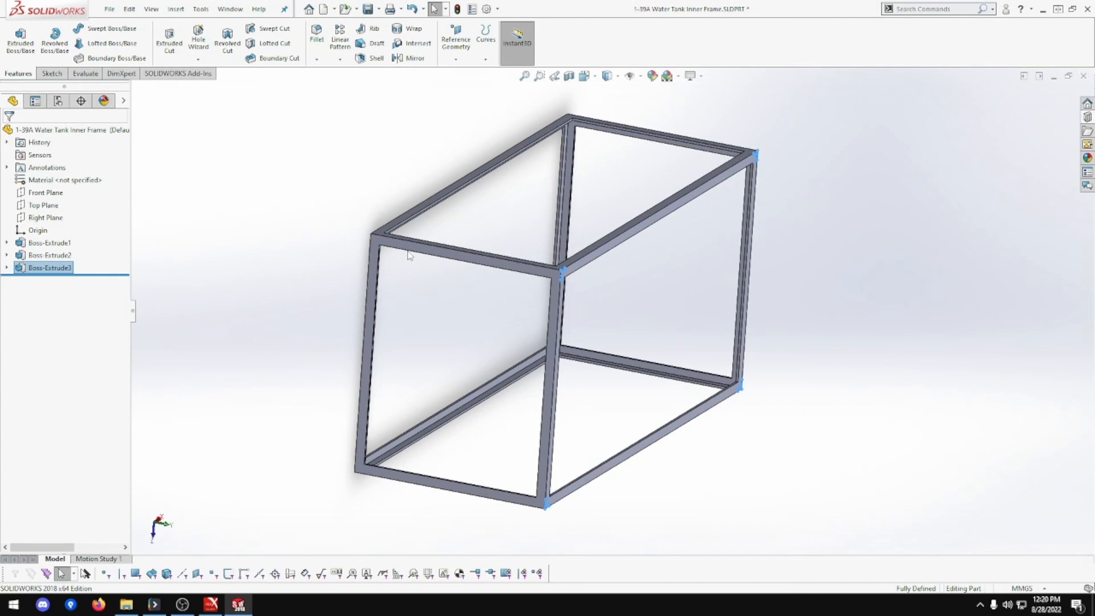
pyautogui.click(449, 293)
pyautogui.moveTo(470, 326); pyautogui.dragTo(655, 308, button='middle')
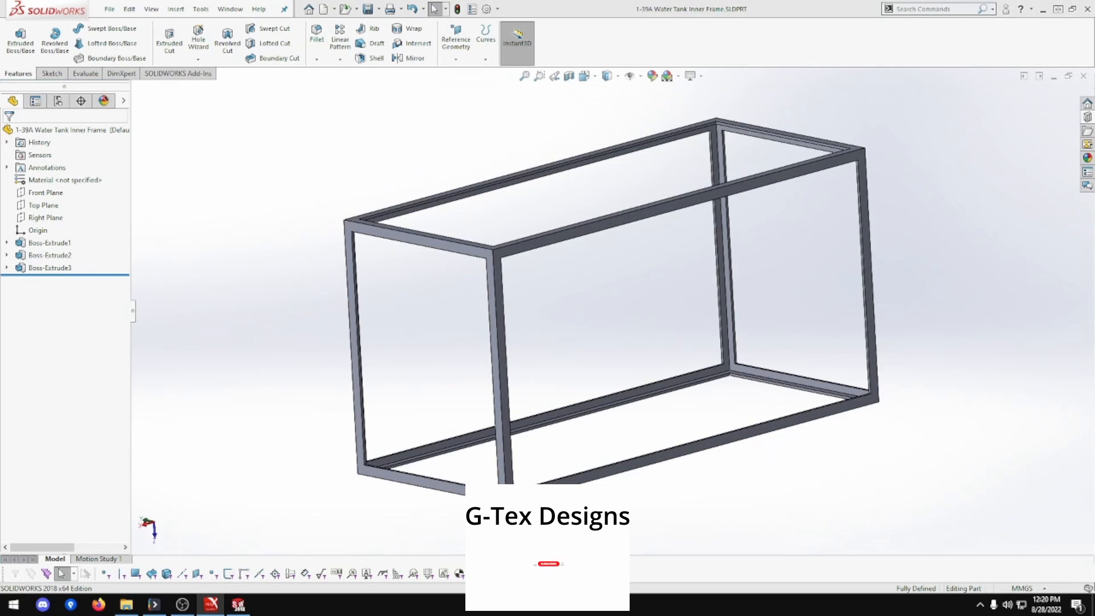